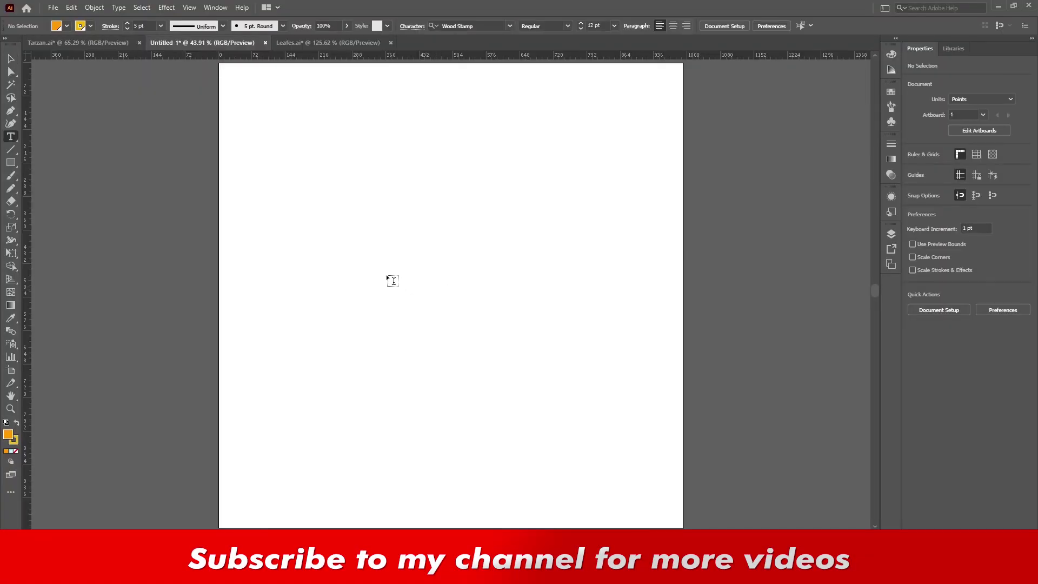
- Add TARZAN text in Wood Stamp, scale it up and centre it on the artboard
click(380, 274)
key(Escape)
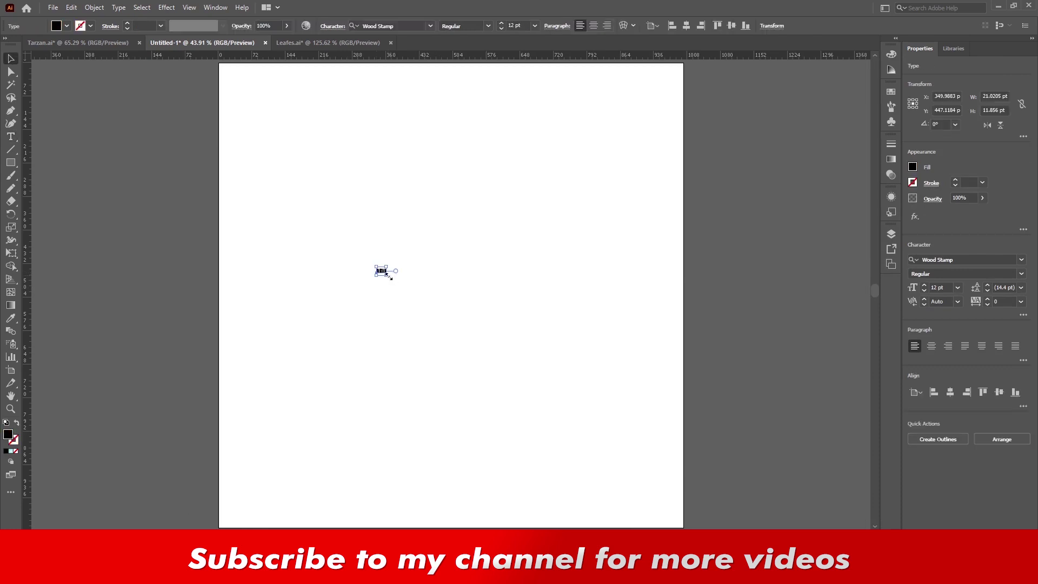
drag(387, 276, 660, 427)
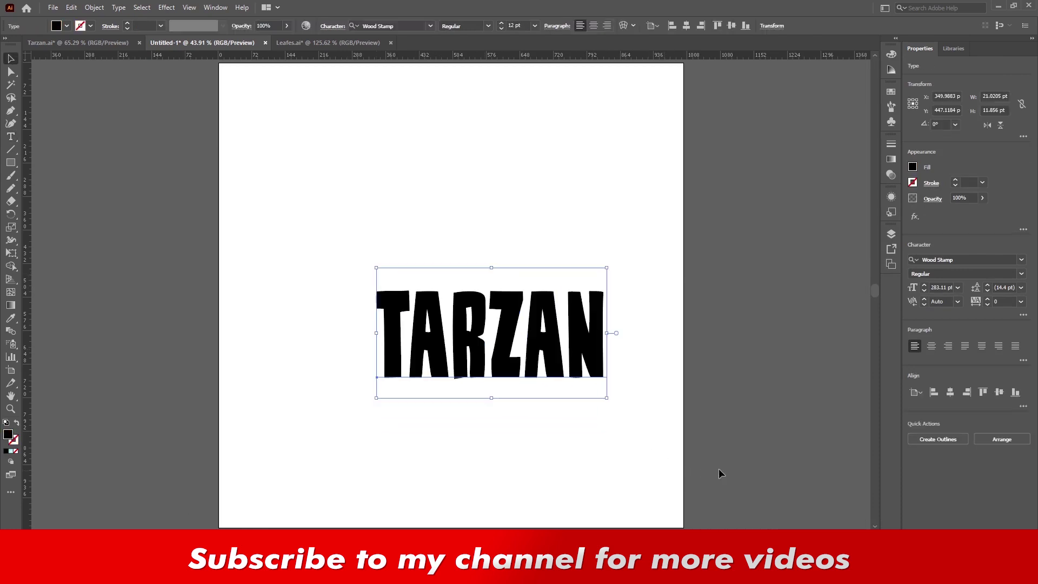
click(688, 28)
click(733, 30)
click(782, 225)
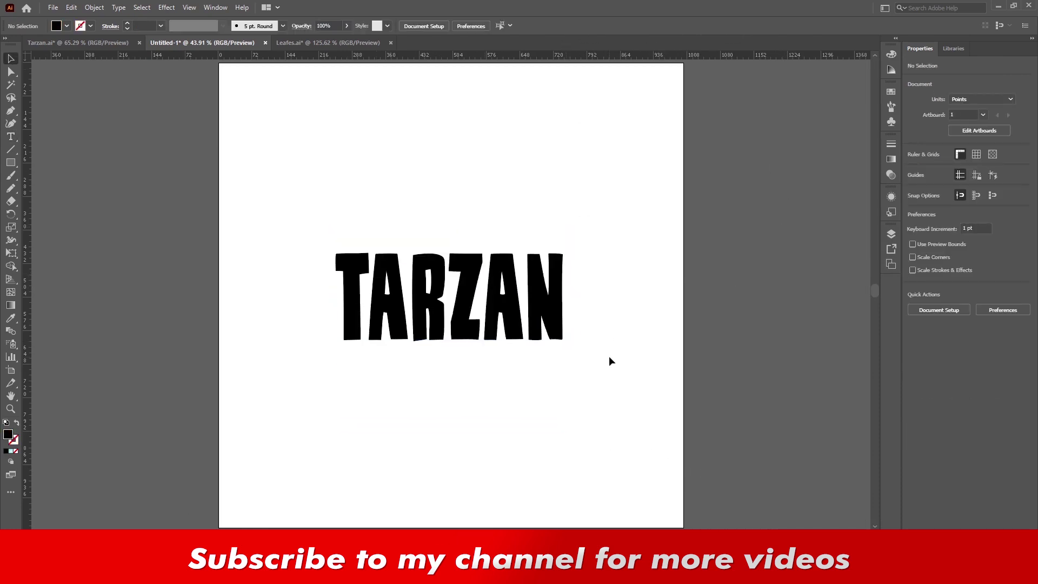
- Enlarge TARZAN to about 366 pt and convert it to outlines
click(481, 335)
key(v)
click(533, 262)
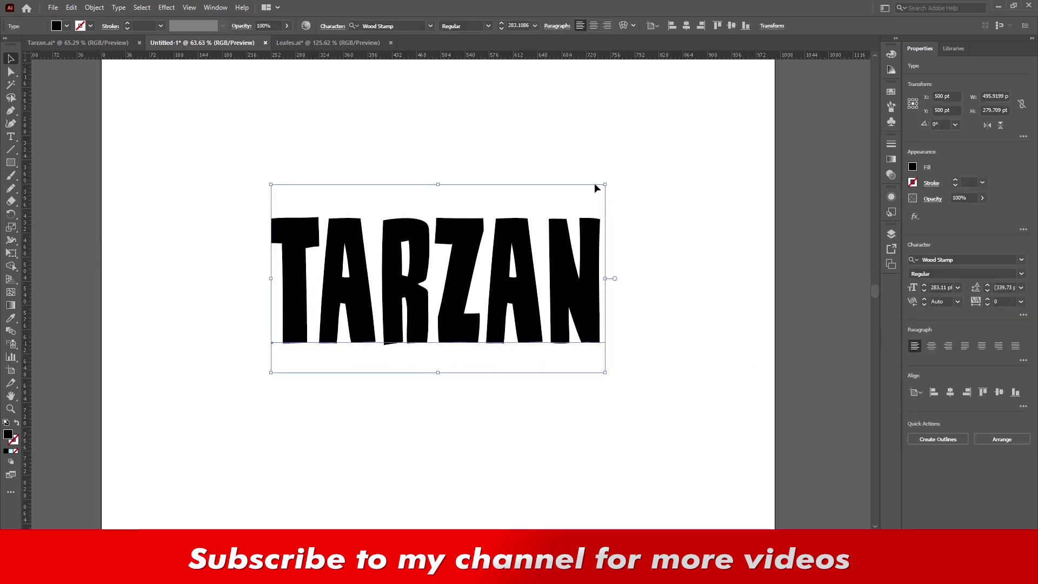
drag(601, 184, 651, 154)
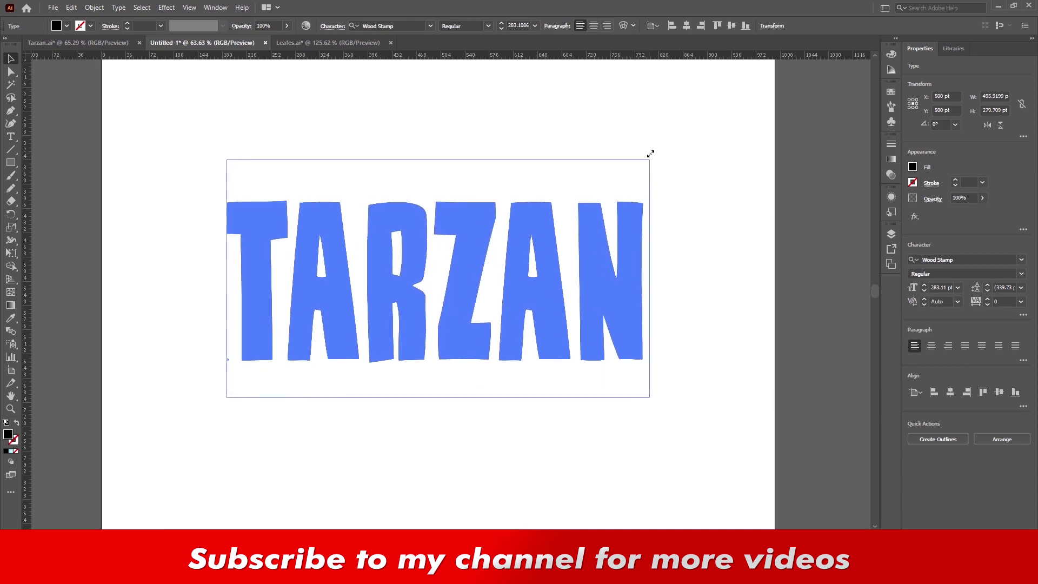
drag(650, 154, 655, 152)
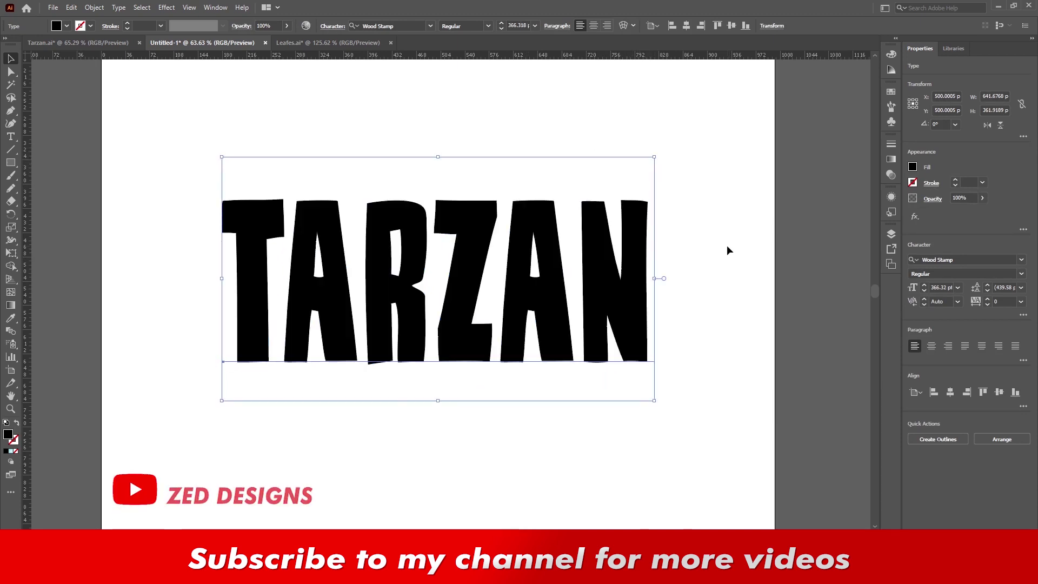
click(727, 245)
click(600, 235)
click(944, 439)
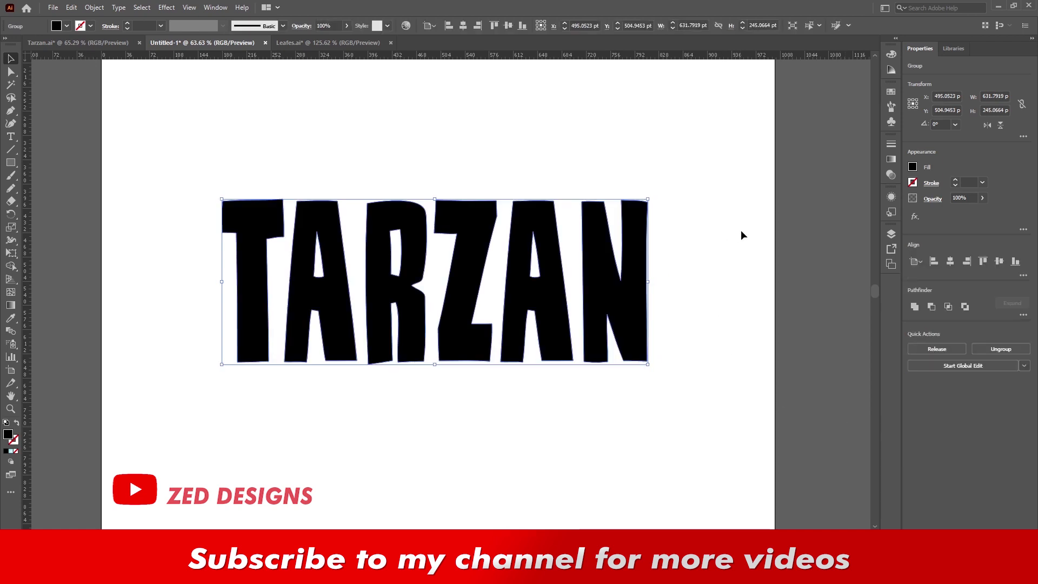
- Ungroup the outlined letters and nudge the A, R and Z slightly right
right_click(593, 217)
click(624, 319)
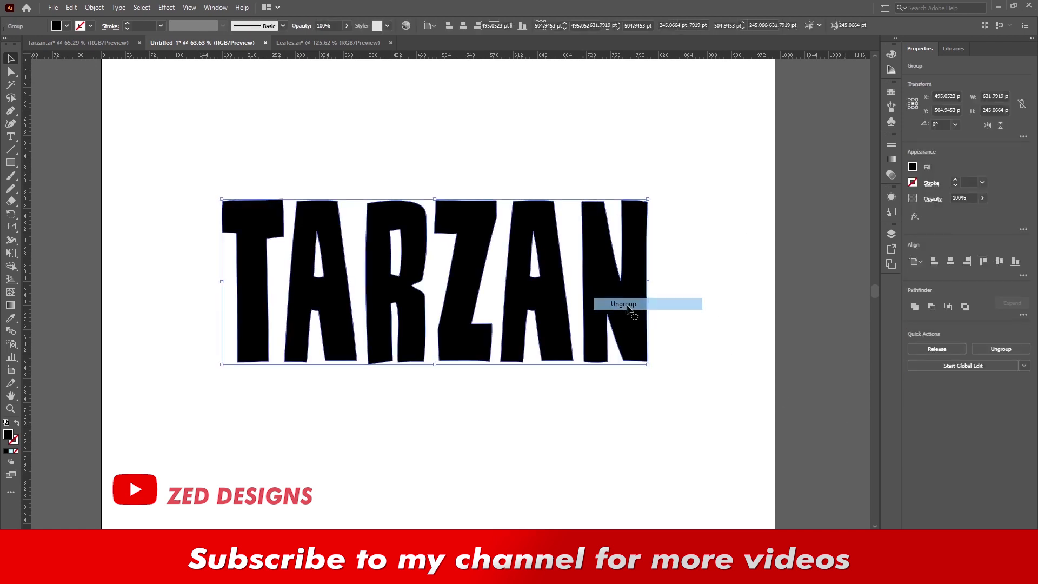
drag(316, 160, 525, 212)
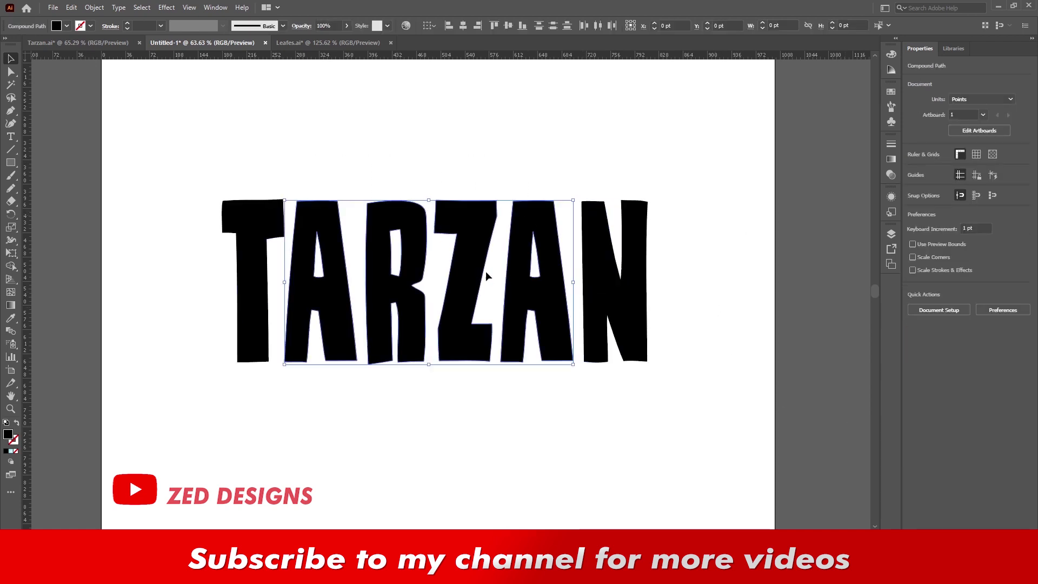
scroll(463, 287, up, 2)
click(386, 135)
click(331, 288)
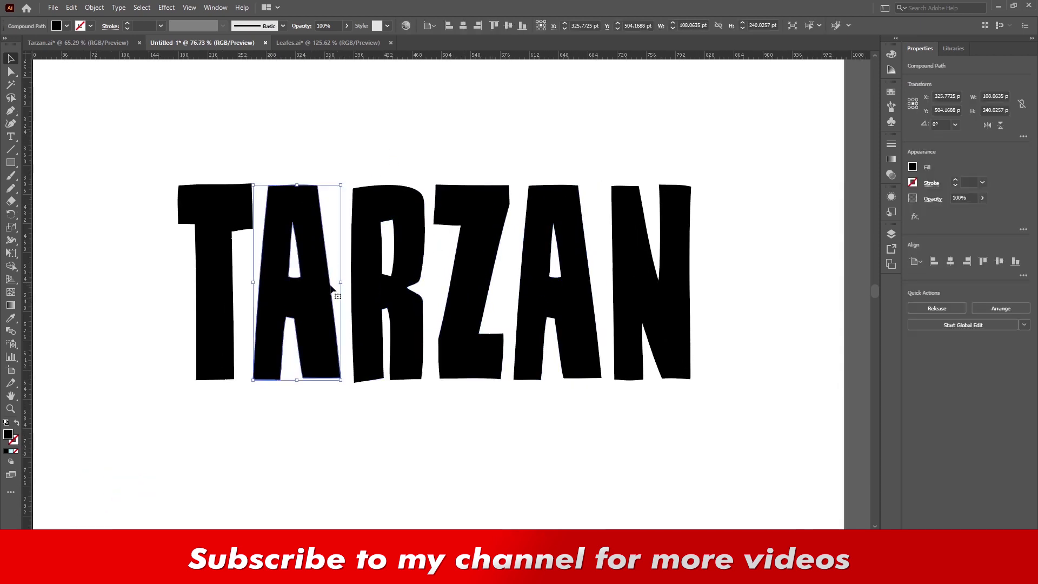
key(Right)
key(Right)
key(Right)
key(Right)
key(Right)
key(Right)
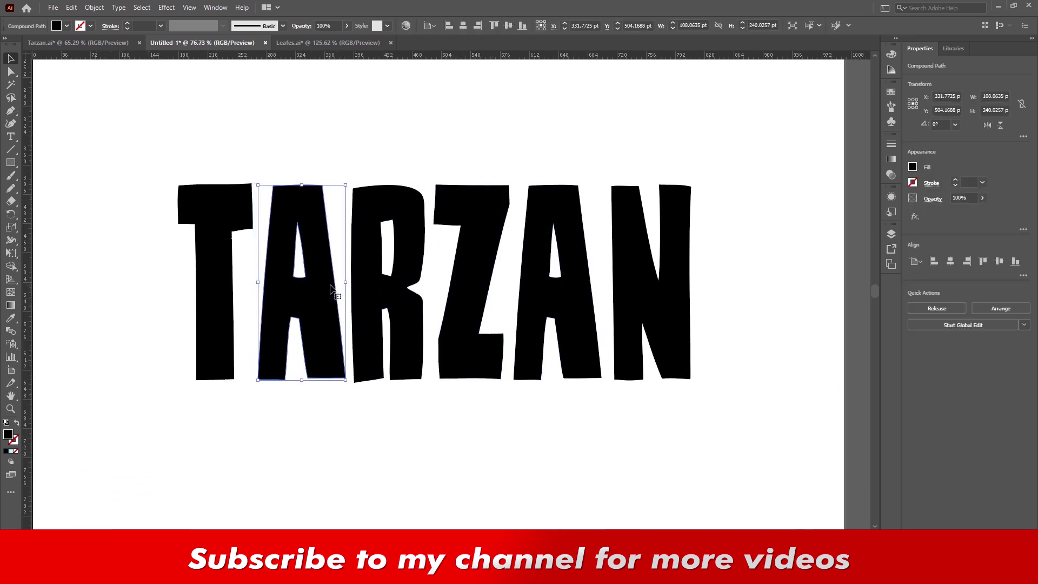
key(Left)
key(Left)
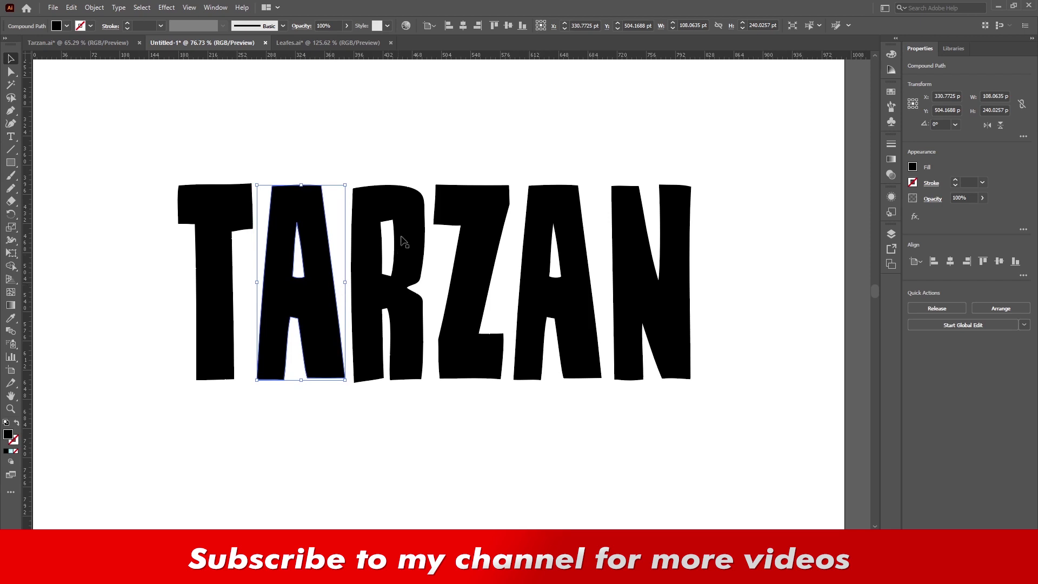
shift+click(410, 215)
key(Right)
key(Right)
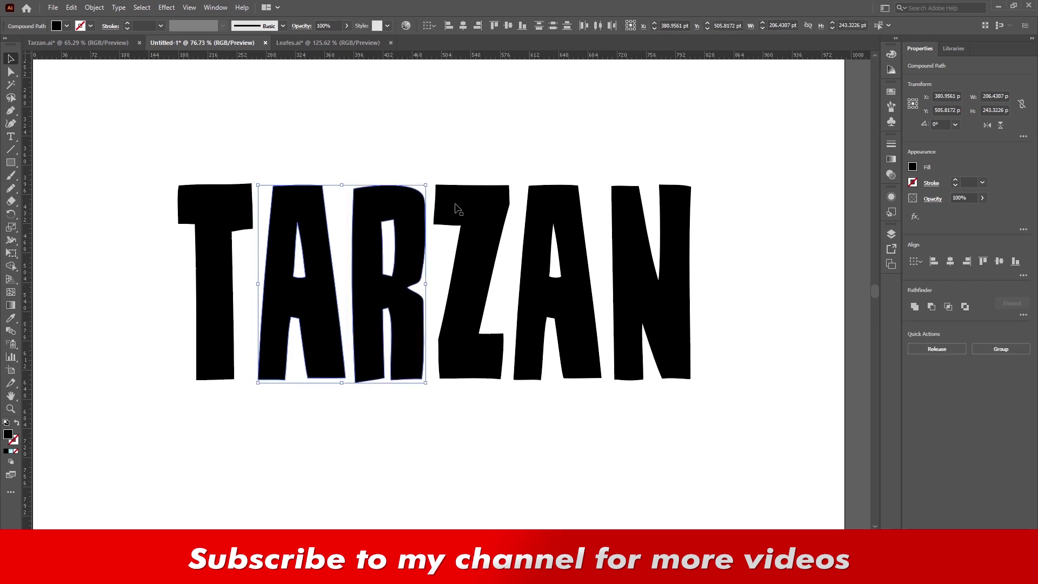
shift+click(498, 205)
key(Right)
key(Right)
key(Right)
- Shrink ARZA from its top-left corner and move the T right next to the A
click(548, 197)
drag(298, 138, 545, 247)
key(ctrl+8)
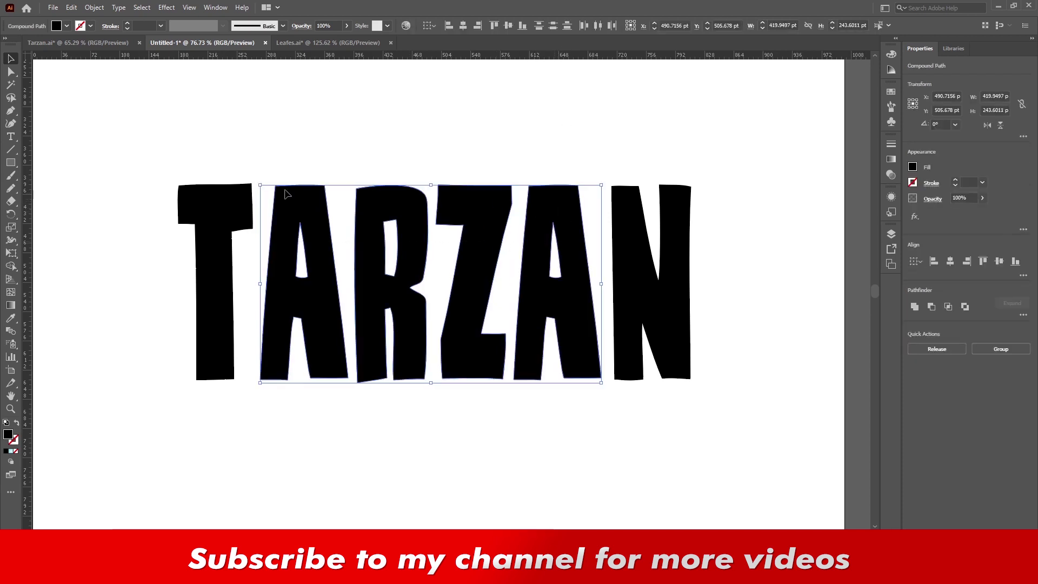
drag(261, 185, 314, 202)
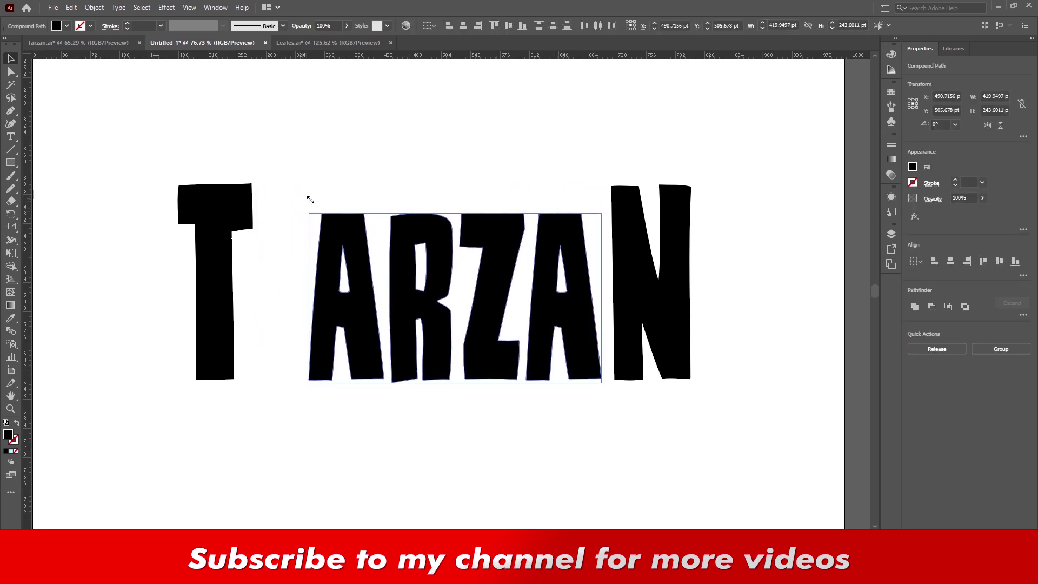
click(249, 232)
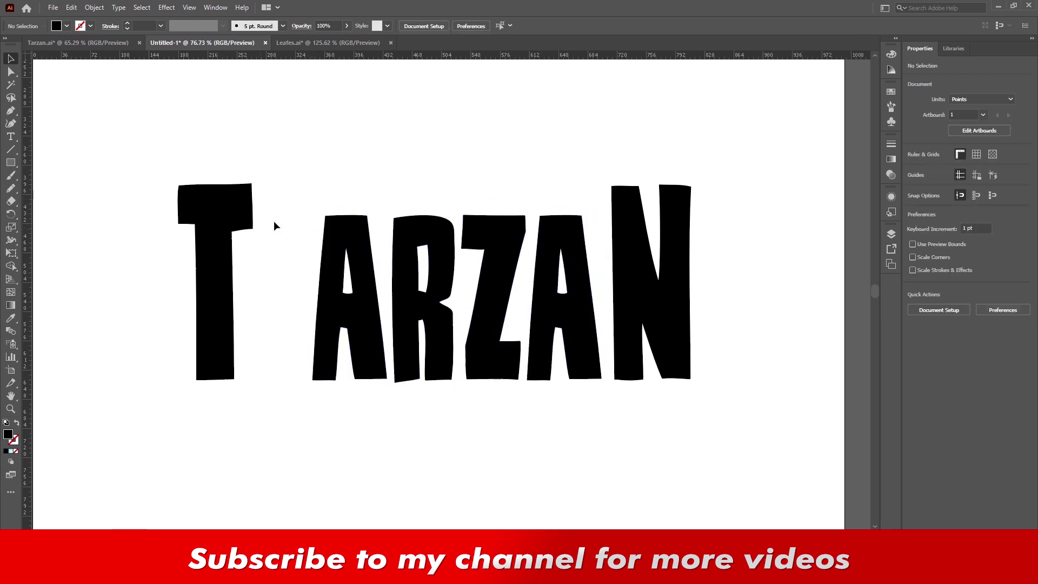
drag(227, 200, 287, 204)
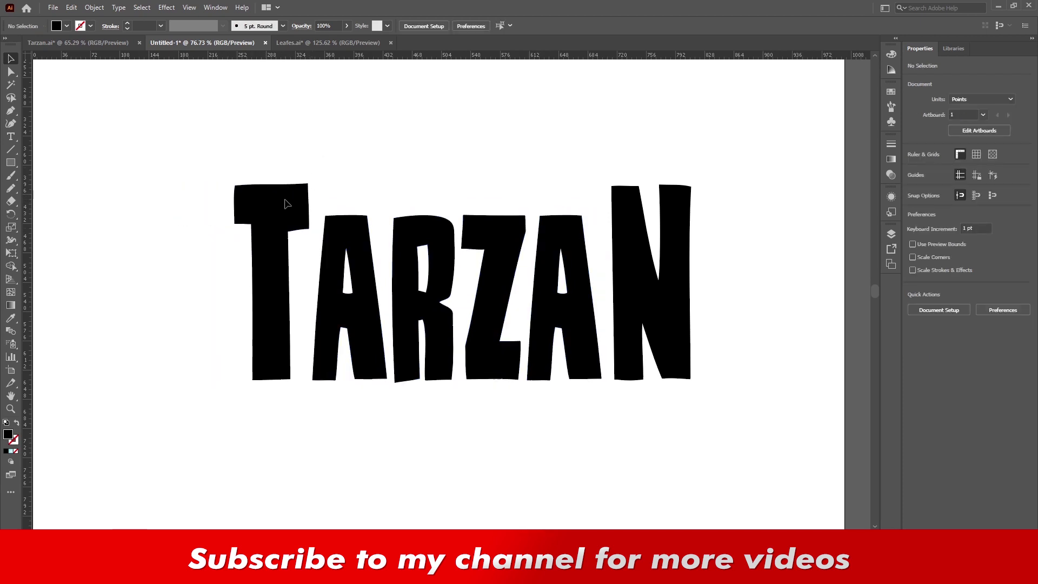
- Enlarge the T up and to the right from its corner handle
click(289, 204)
scroll(476, 265, up, 2)
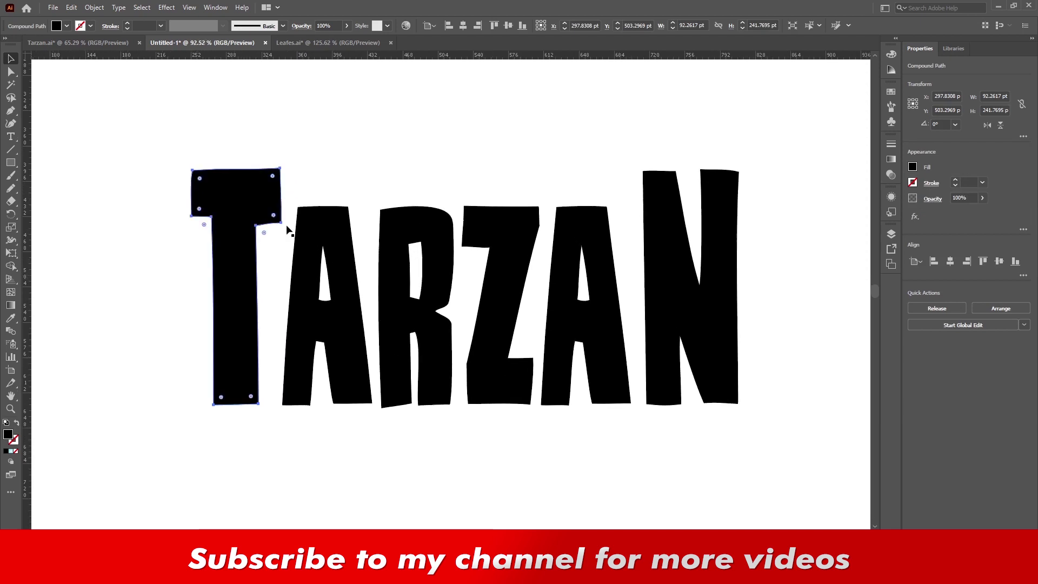
drag(282, 171, 318, 132)
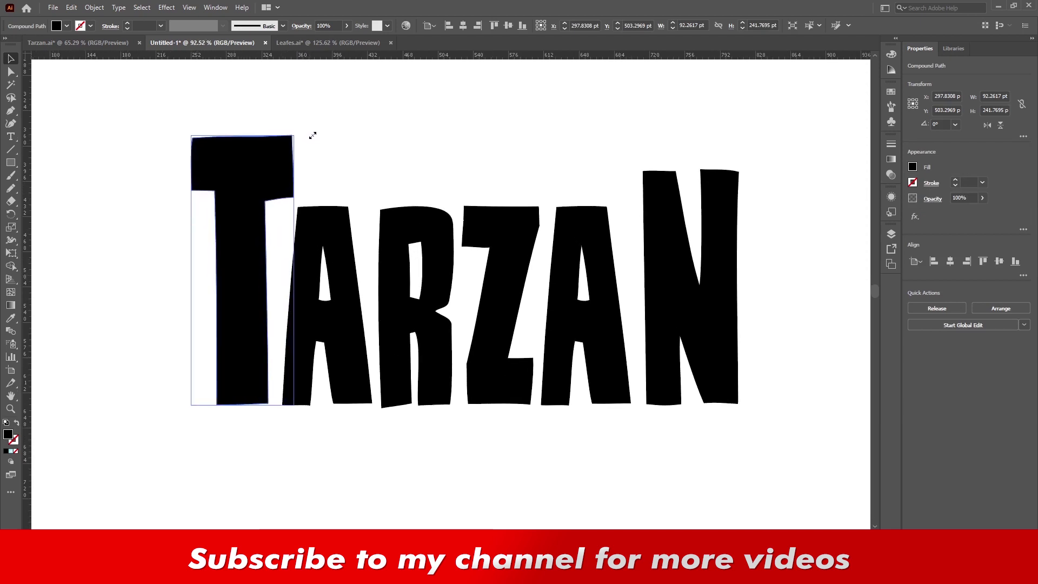
drag(318, 131, 324, 127)
- Add a guide at the T's top and stretch the N up to it
click(664, 202)
mouse_move(439, 58)
mouse_down()
mouse_move(313, 121)
mouse_move(335, 124)
mouse_up()
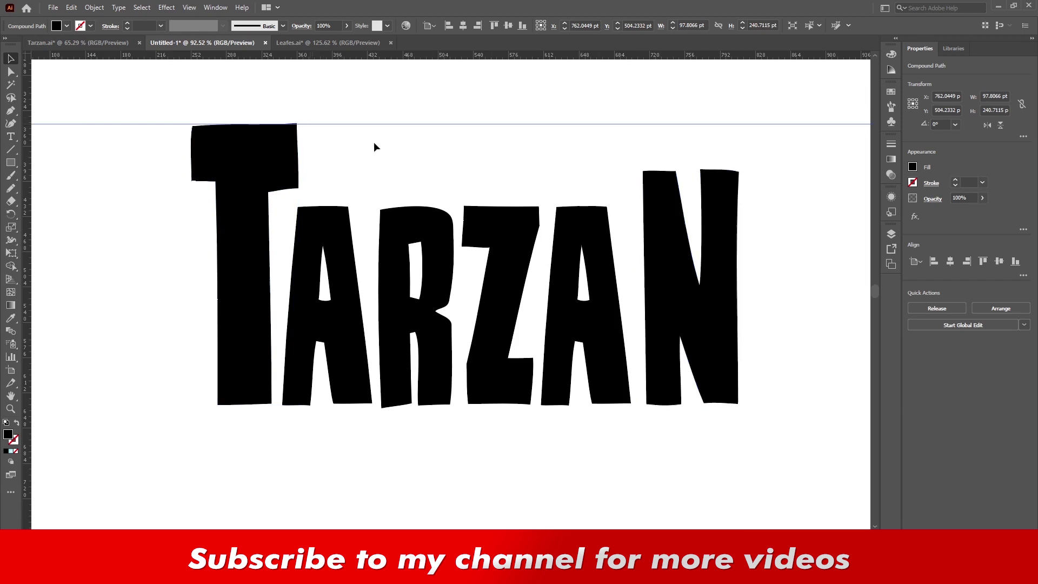
click(673, 216)
drag(643, 172, 613, 123)
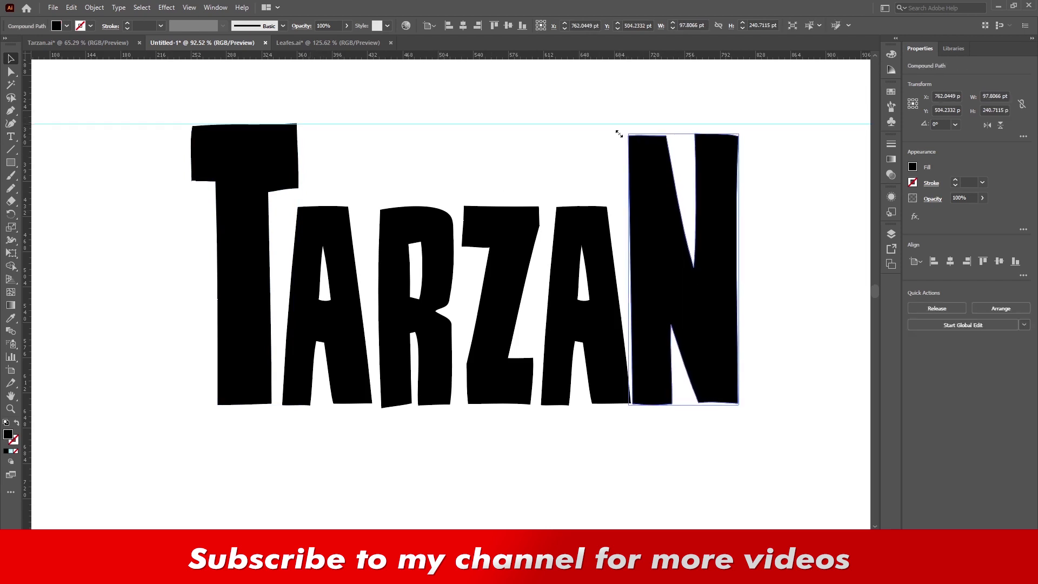
drag(613, 124, 613, 123)
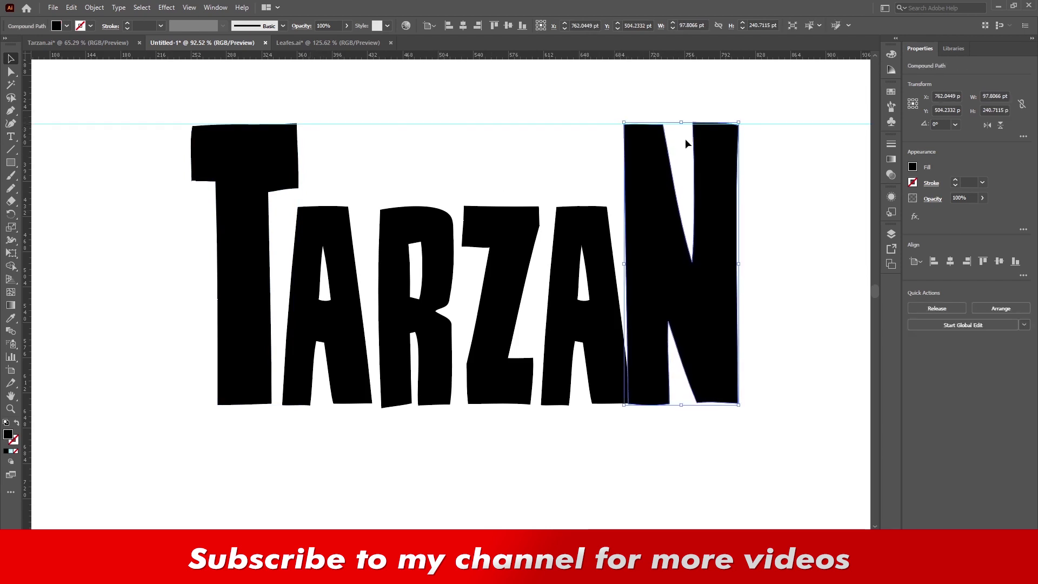
click(762, 123)
drag(660, 290, 667, 292)
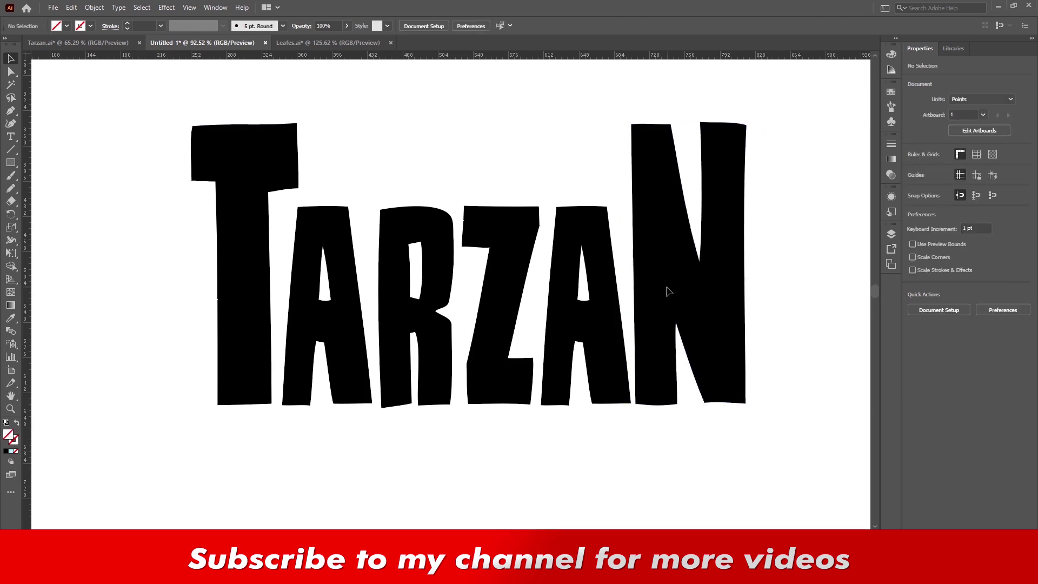
- Move the T and N down together so they drop below ARZA
click(197, 144)
shift+click(665, 158)
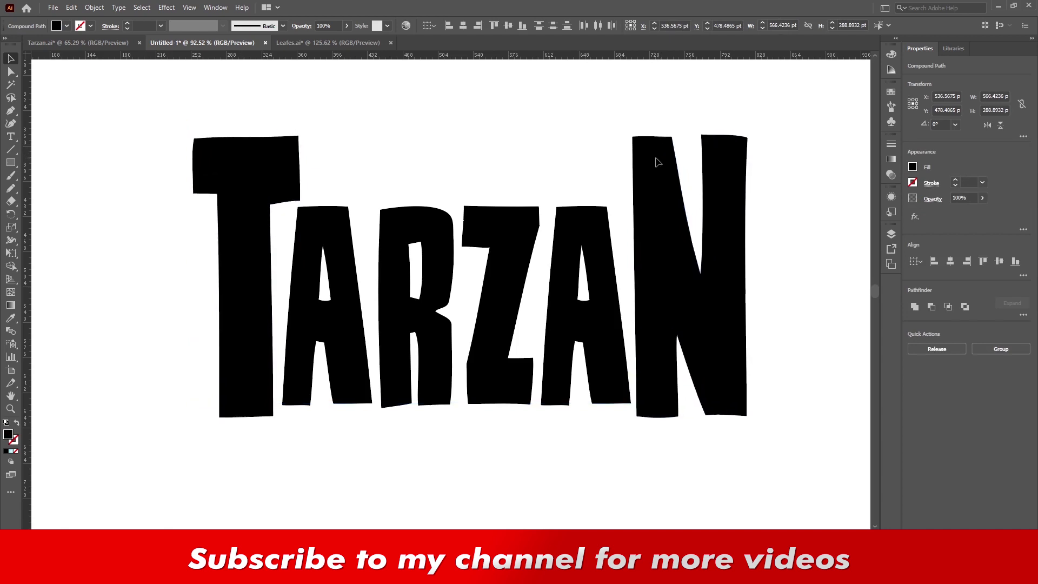
drag(665, 158, 665, 184)
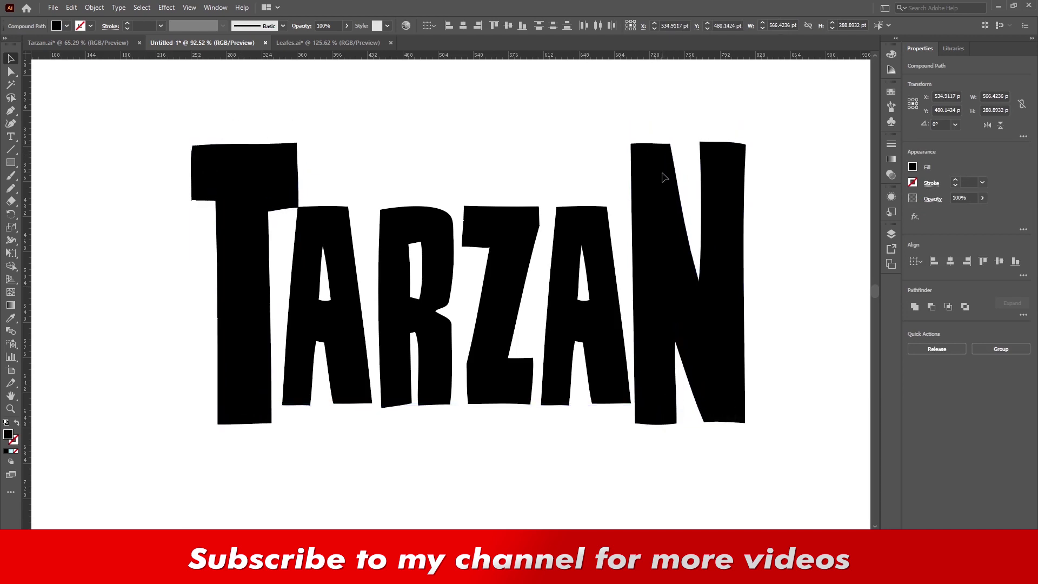
click(281, 147)
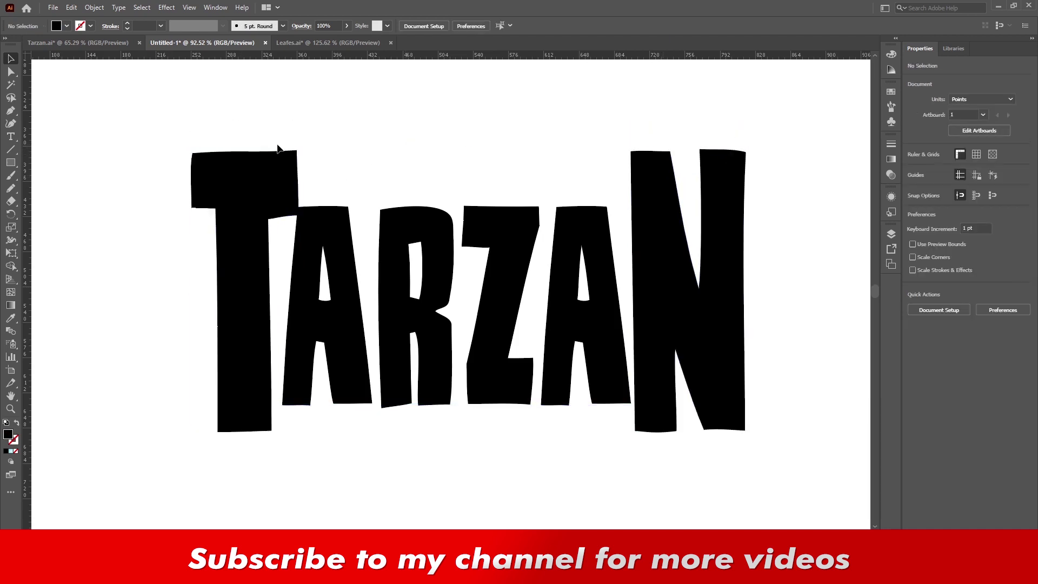
- Tilt the T slightly clockwise and nudge it a little right
click(274, 180)
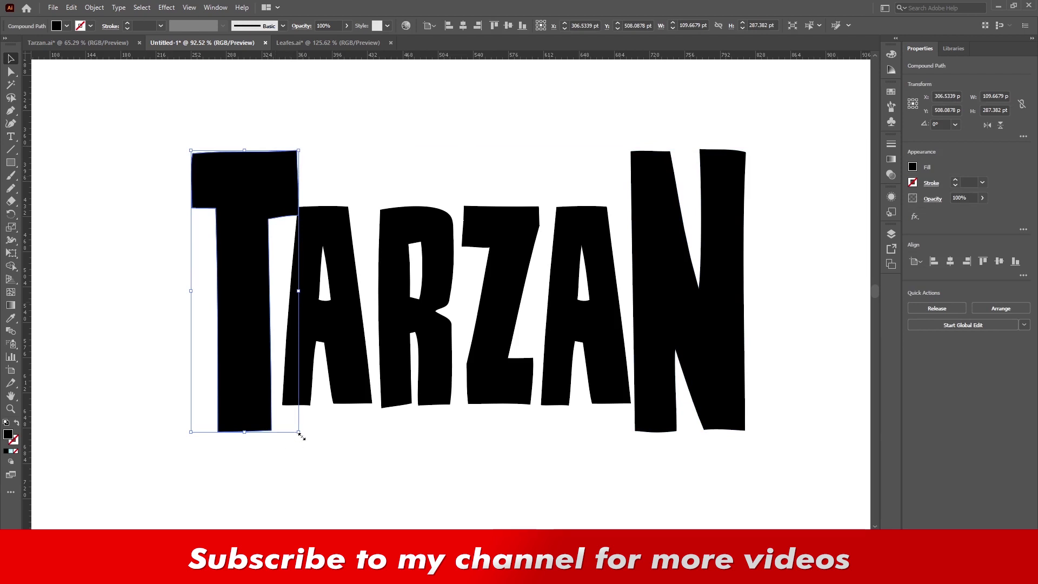
drag(302, 436, 312, 436)
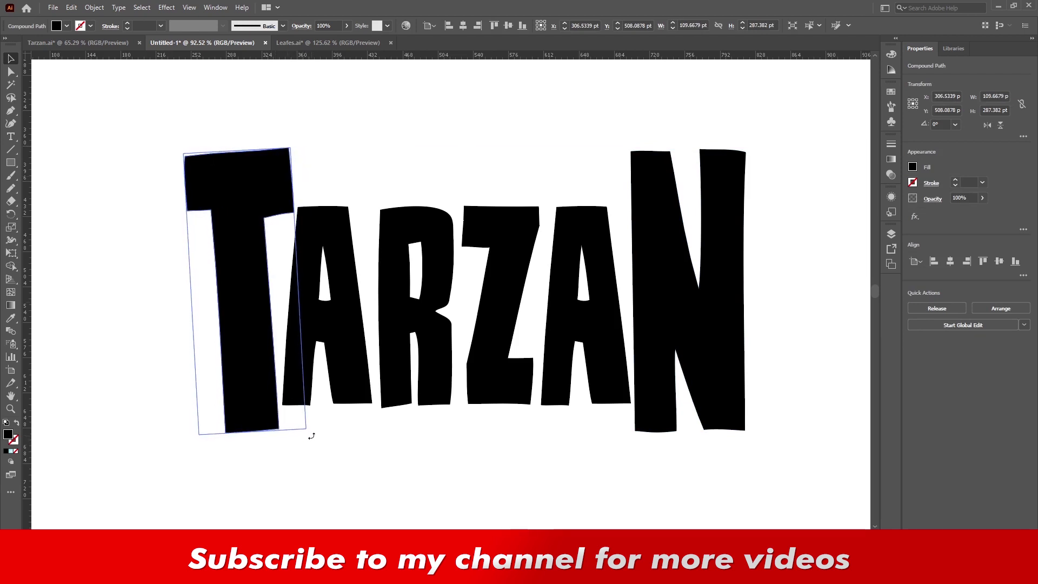
click(377, 468)
drag(280, 204, 283, 205)
click(541, 119)
- Rotate the N about 4° and nudge it left and down against the A
click(662, 232)
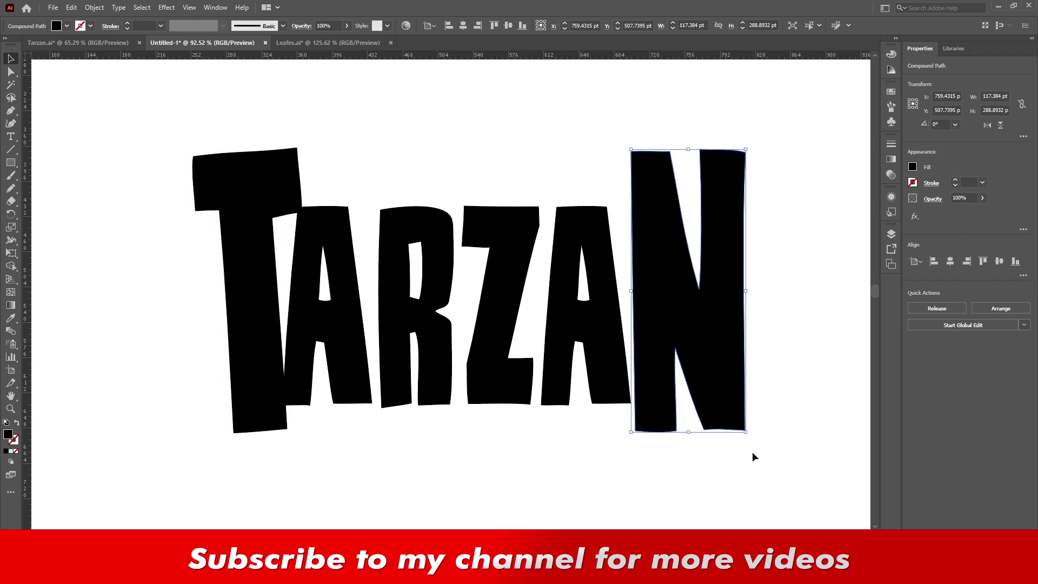
drag(752, 438, 744, 449)
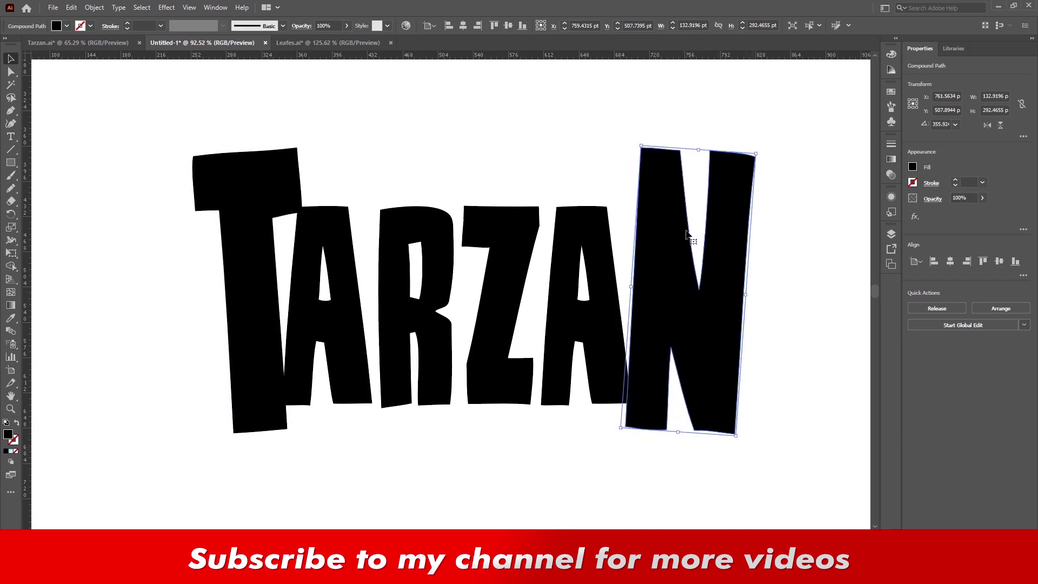
key(Left)
key(Left)
key(Left)
key(Left)
key(Left)
key(Down)
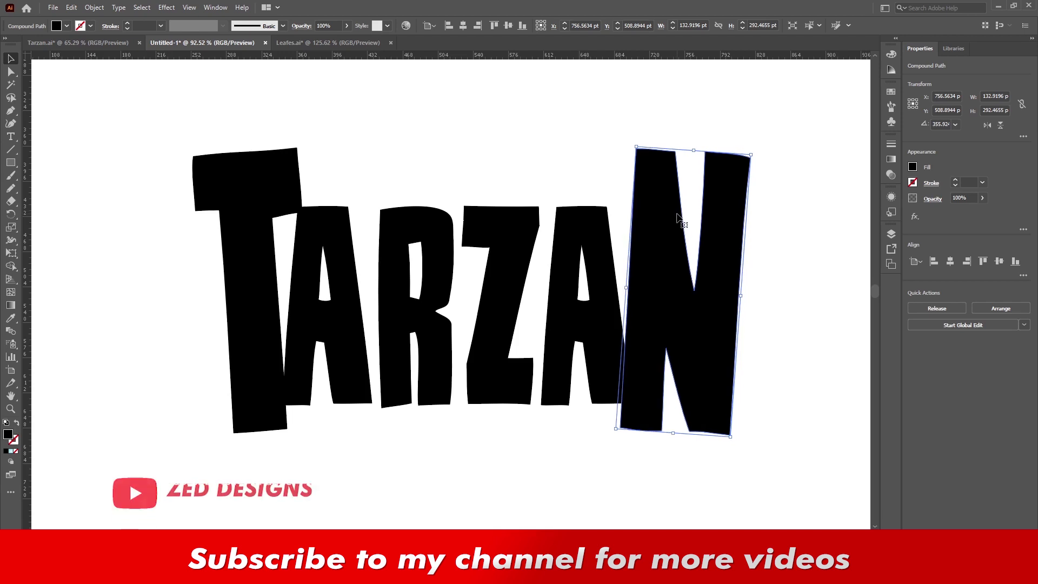
key(Left)
click(790, 249)
- Fill all the TARZAN letters with the golden-yellow swatch instead of black
drag(183, 117, 703, 254)
click(891, 93)
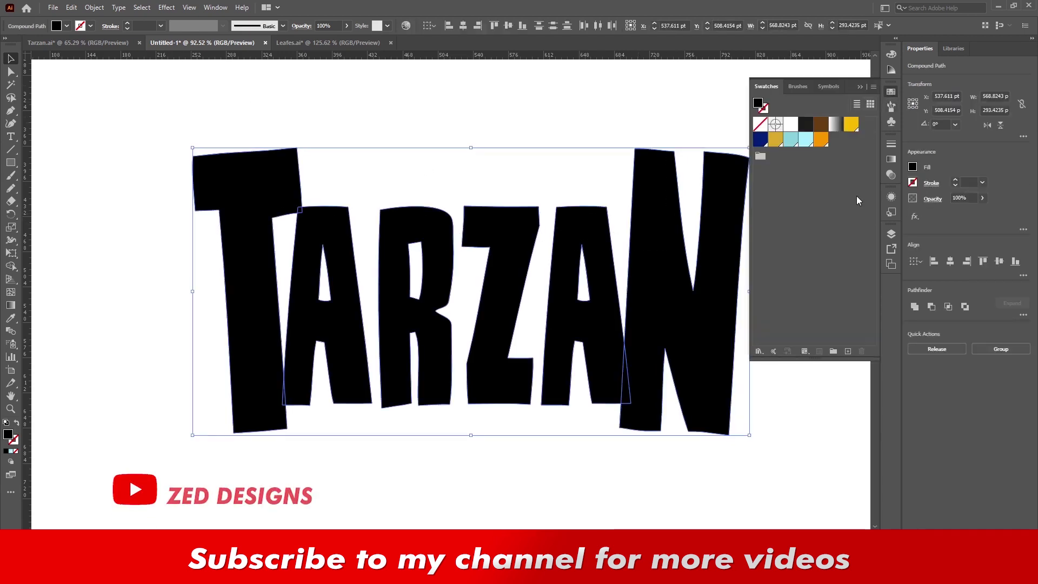
click(851, 125)
click(564, 104)
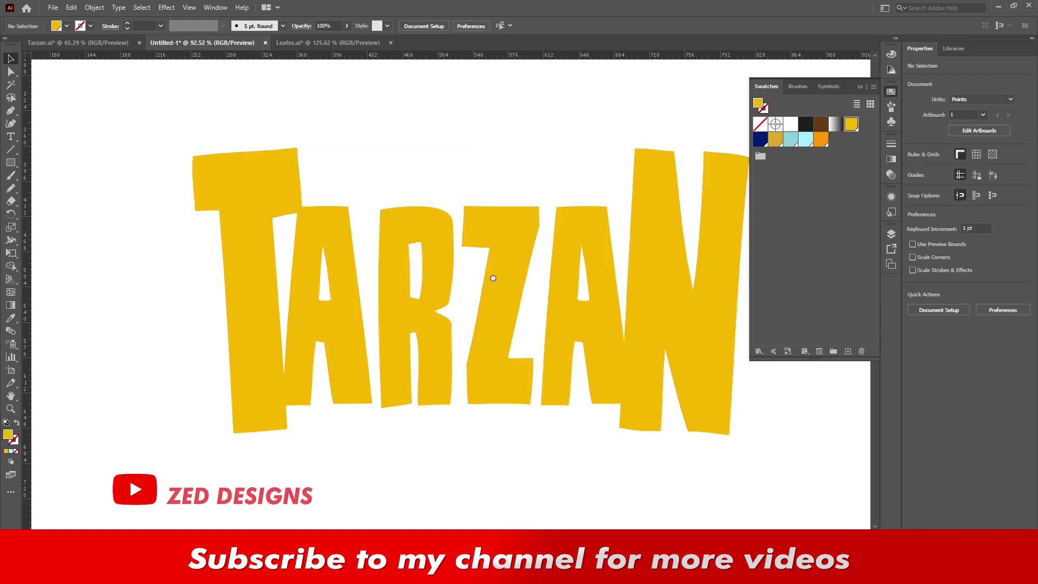
drag(485, 243, 426, 237)
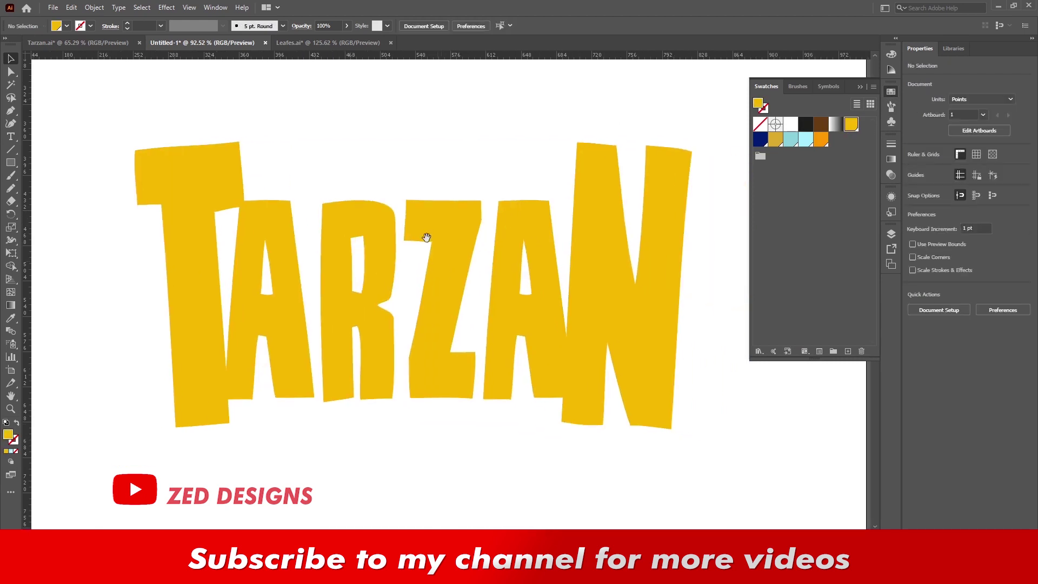
click(283, 238)
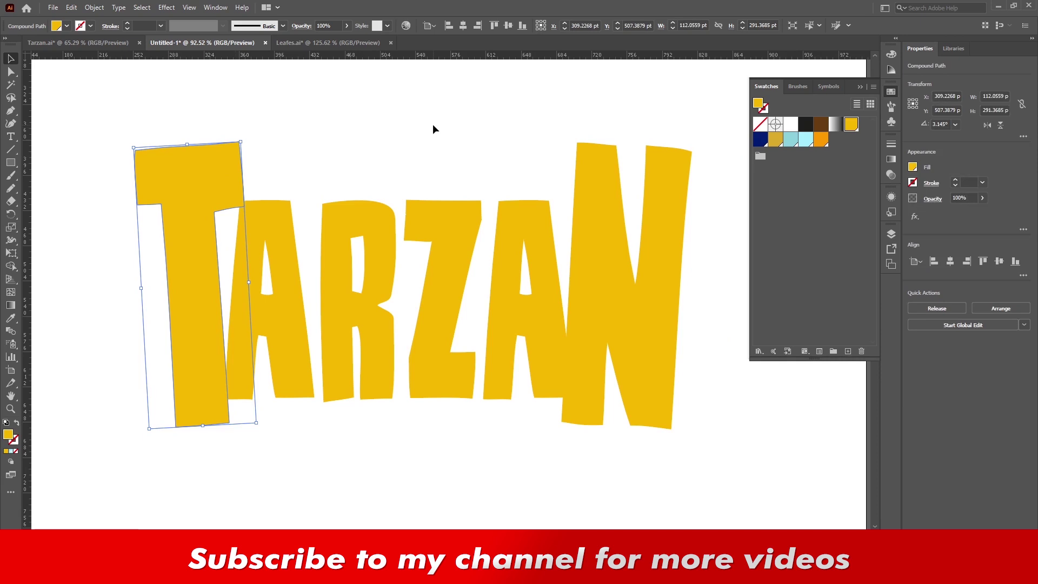
click(63, 7)
- Paste a copy of the T behind the original and fill it brown
click(94, 8)
click(94, 7)
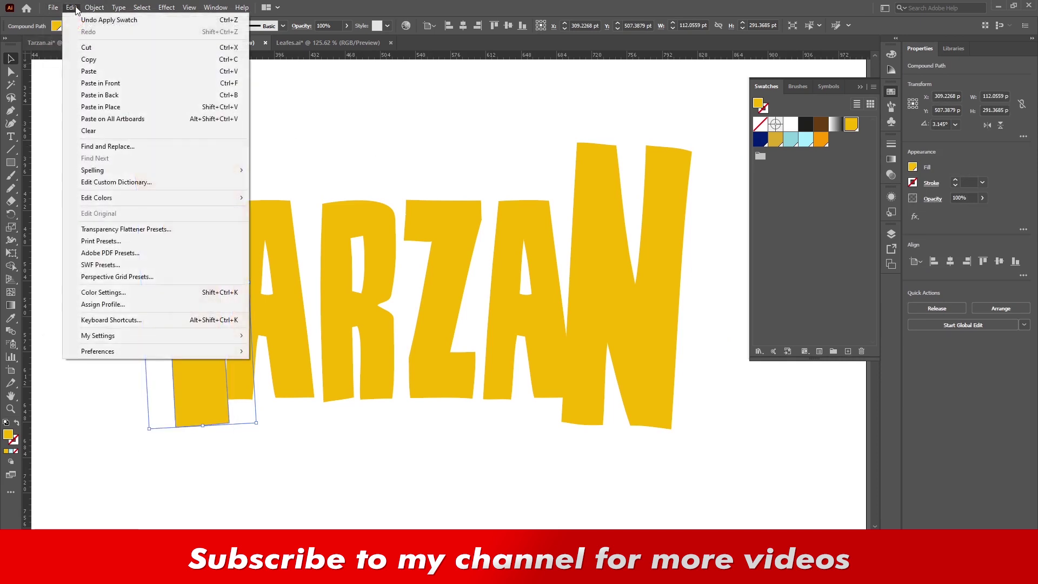
click(108, 59)
click(297, 121)
key(ctrl+f)
click(71, 7)
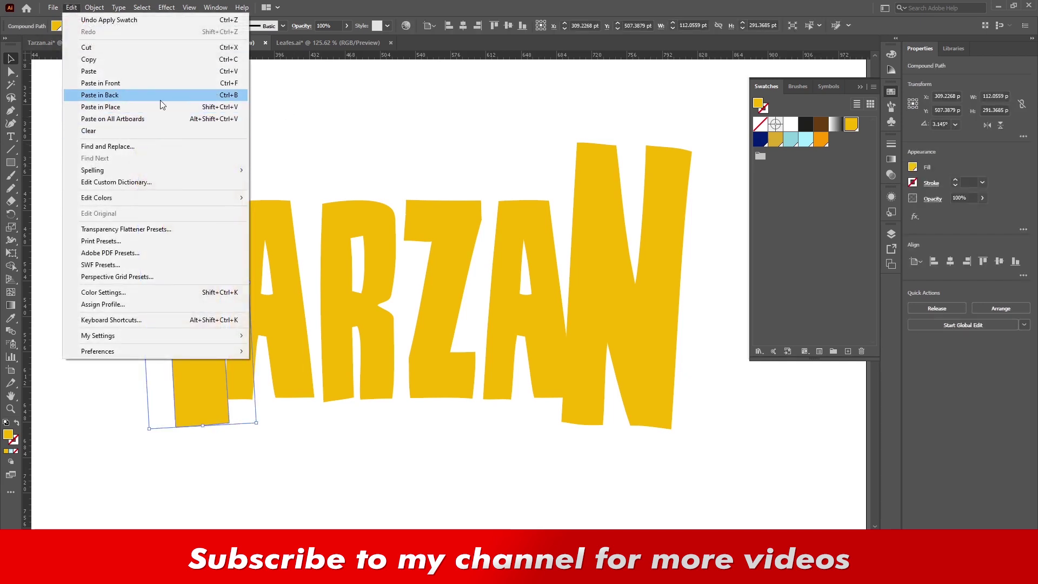
click(161, 102)
click(819, 128)
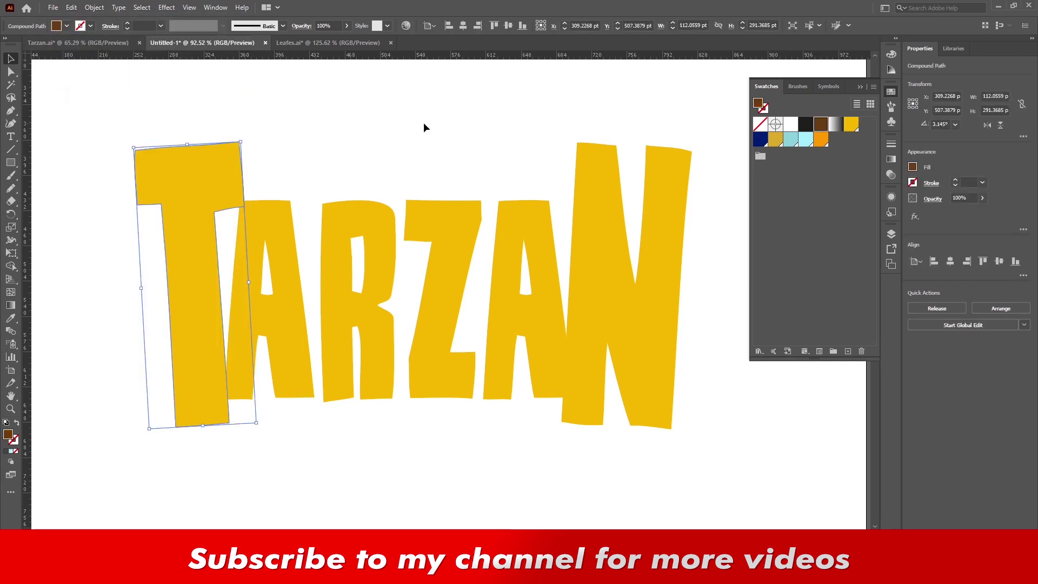
- Offset the brown T copy right and down, then shift both T shapes left
key(Right)
key(Right)
key(Right)
key(Right)
key(Right)
key(Right)
key(Right)
key(Right)
key(Right)
key(Right)
key(Right)
key(Right)
key(Down)
key(Down)
key(Down)
key(Down)
key(Down)
key(Down)
key(Down)
key(Right)
key(Right)
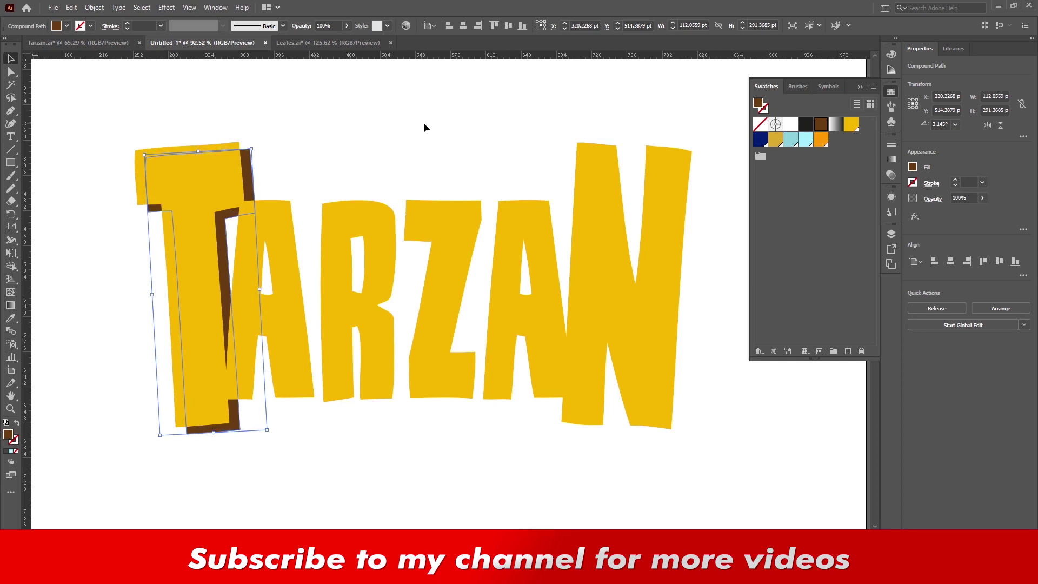
click(251, 123)
drag(219, 122, 279, 163)
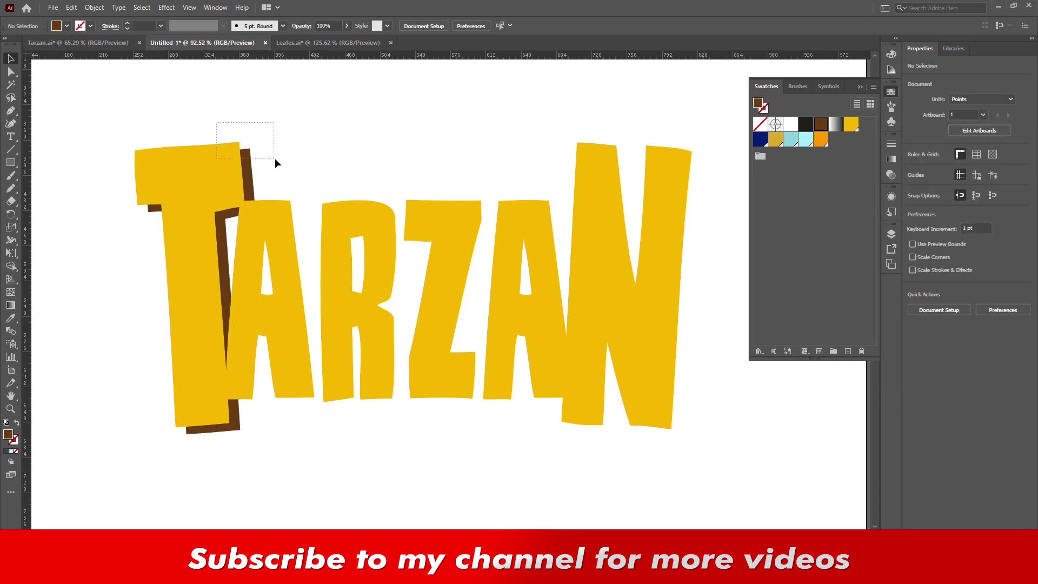
click(336, 163)
drag(189, 125, 262, 148)
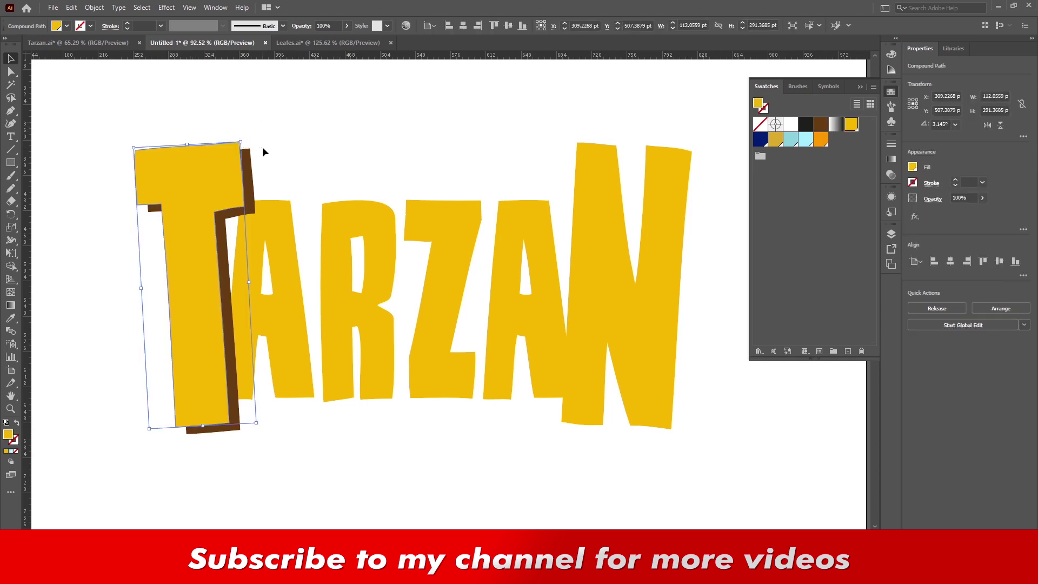
key(Left)
key(a)
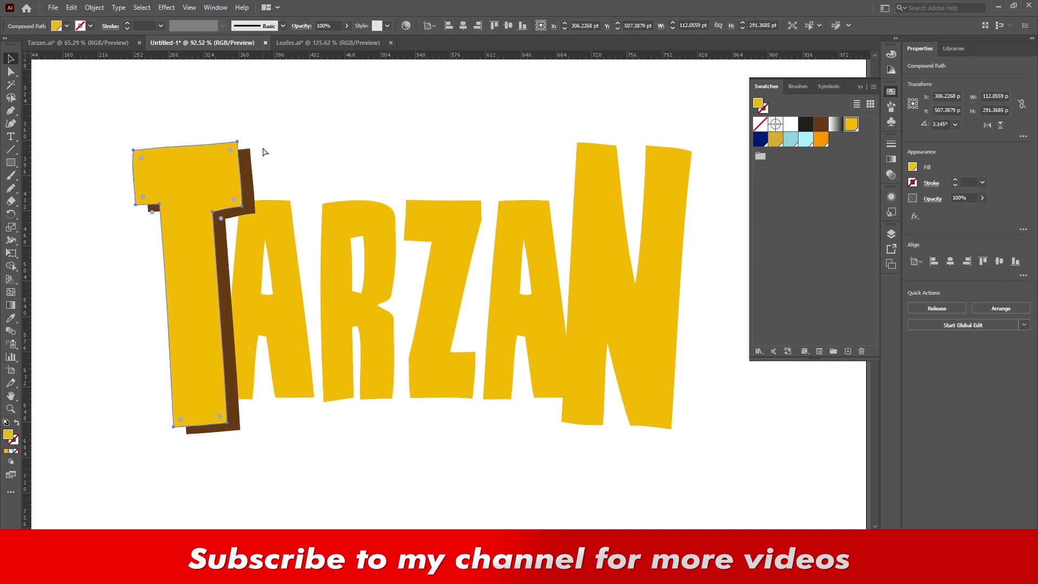
drag(312, 115, 209, 158)
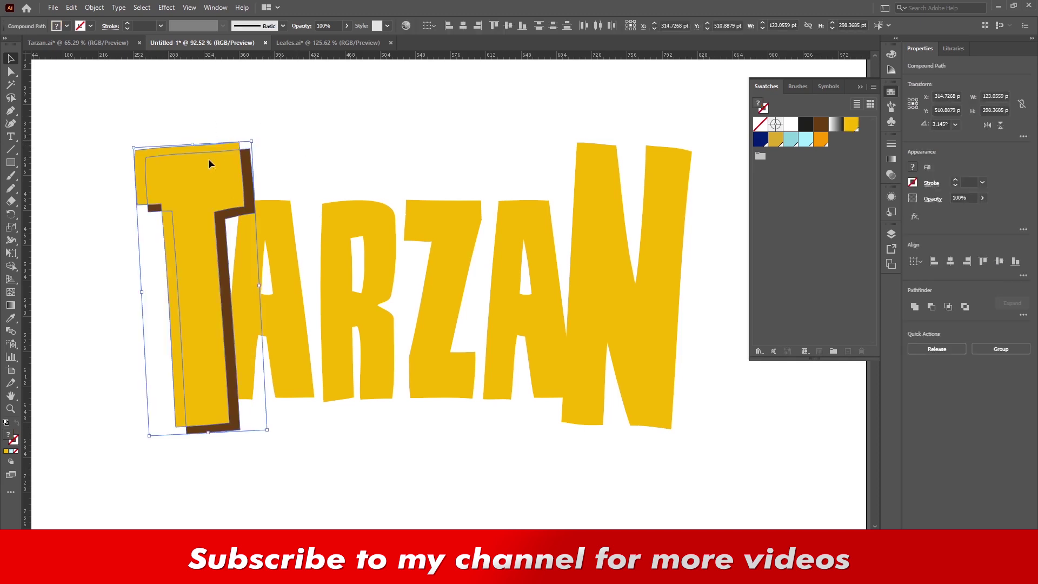
key(shift+Left)
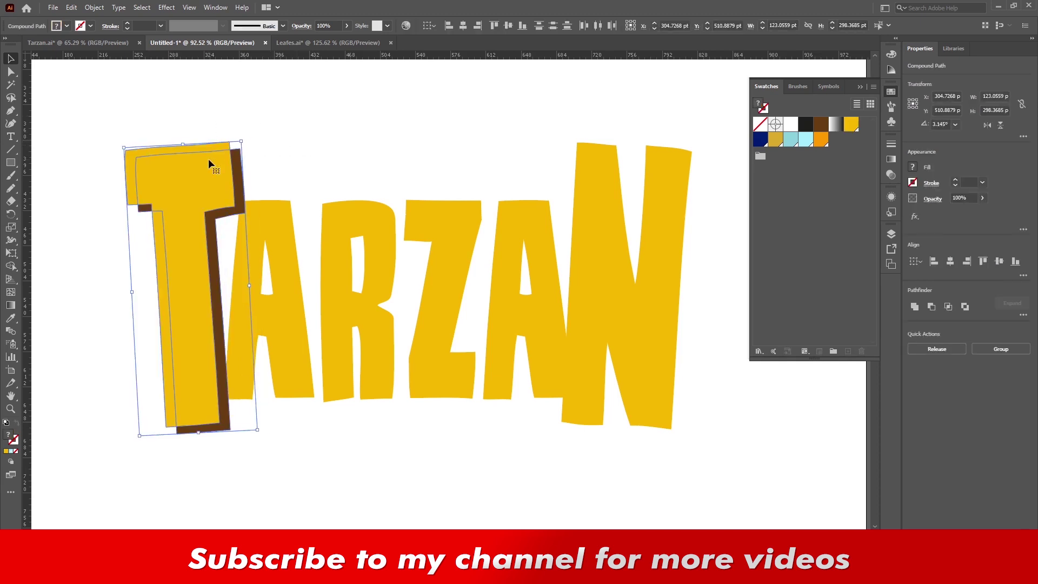
- Paste a copy of the N behind the original and fill it brown
click(519, 139)
click(614, 184)
click(71, 8)
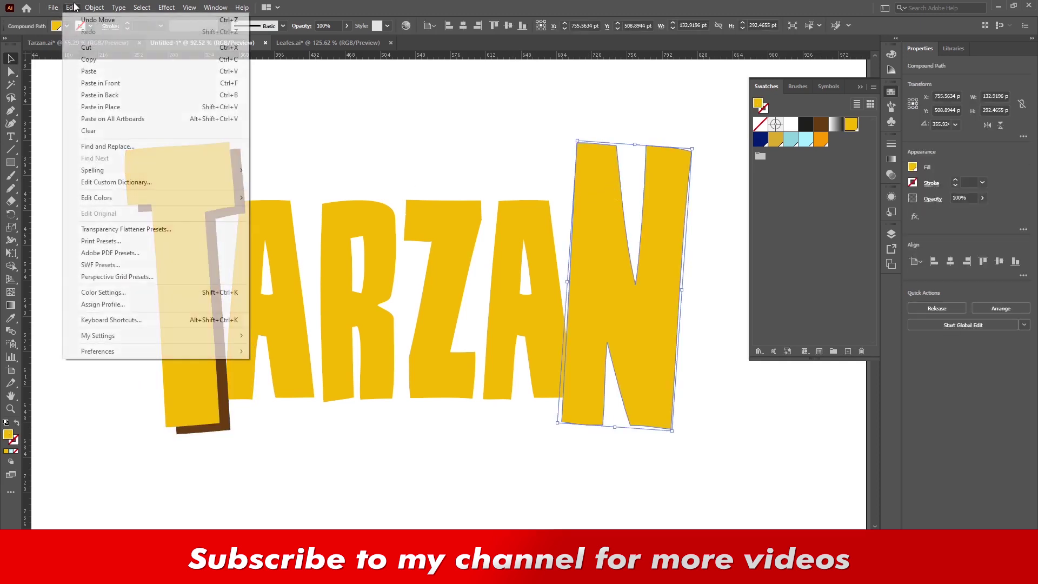
click(92, 61)
click(72, 7)
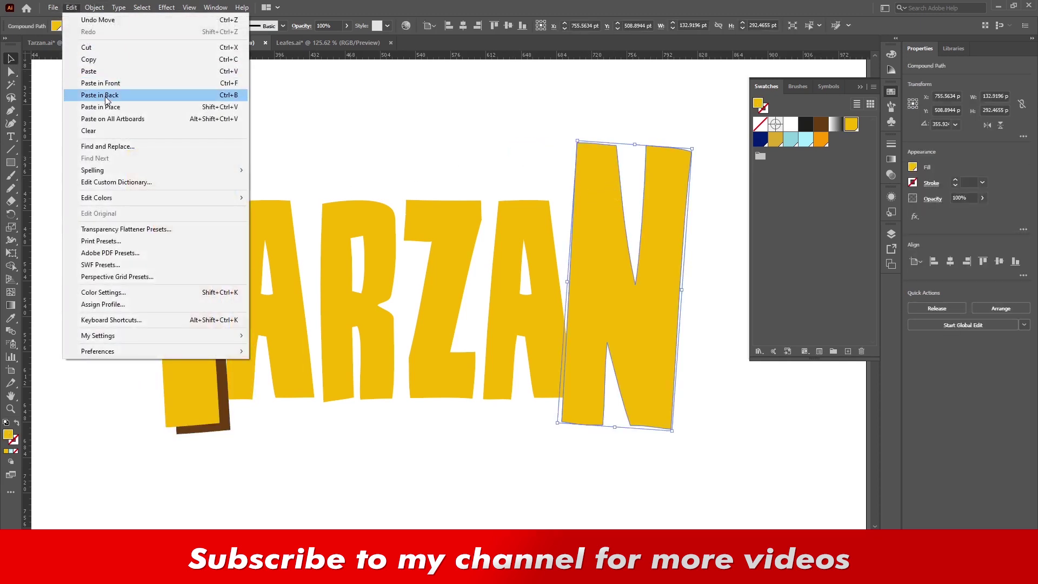
click(114, 99)
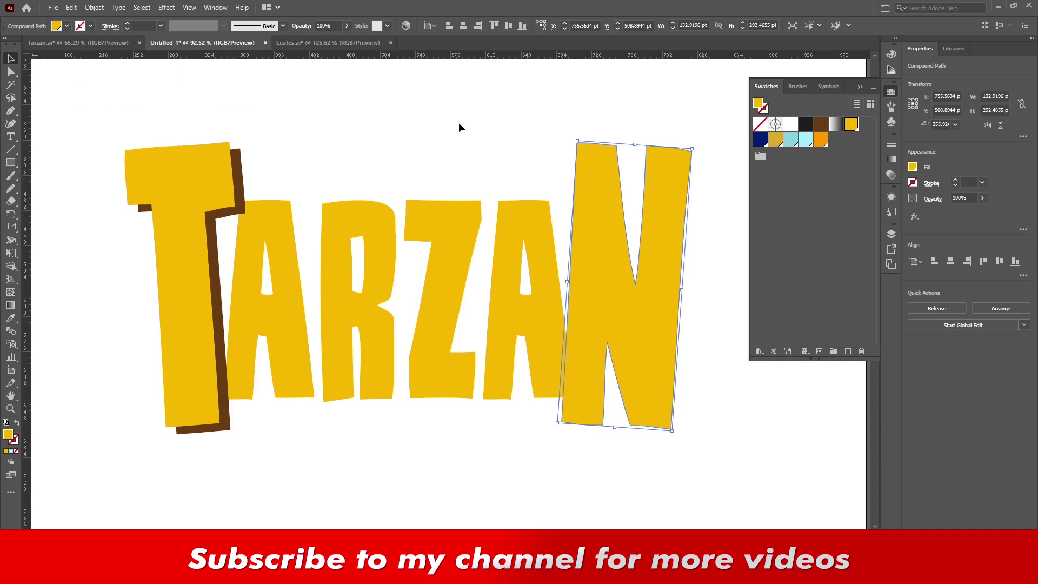
click(814, 125)
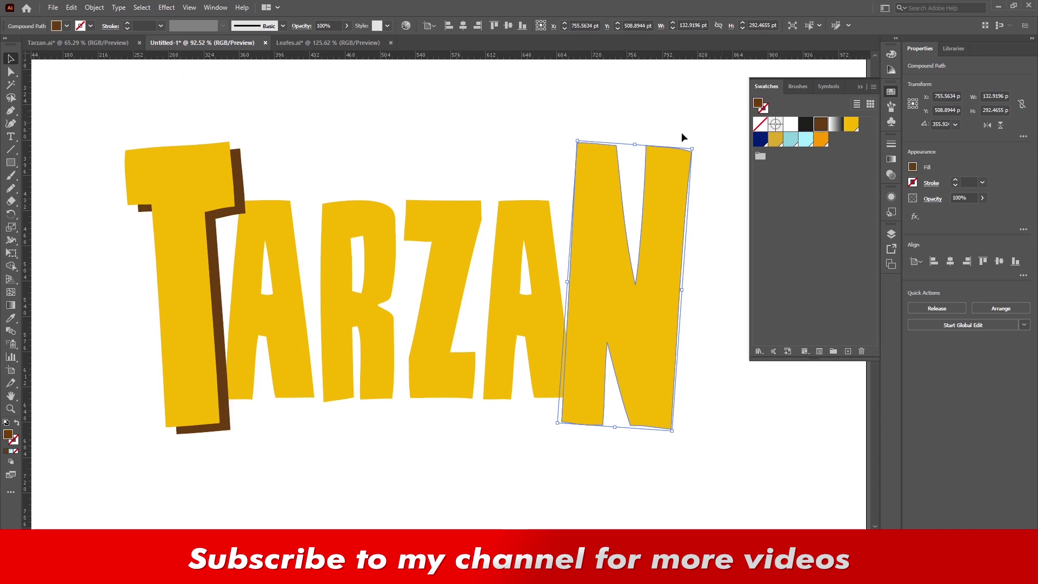
- Offset the brown N copy left and down as a shadow edge
key(Left)
key(Left)
key(Left)
key(Left)
key(Left)
key(Left)
key(Left)
key(Left)
key(Left)
key(Left)
key(Left)
key(Down)
key(Down)
key(Down)
key(Down)
key(Down)
key(Down)
key(Down)
key(Down)
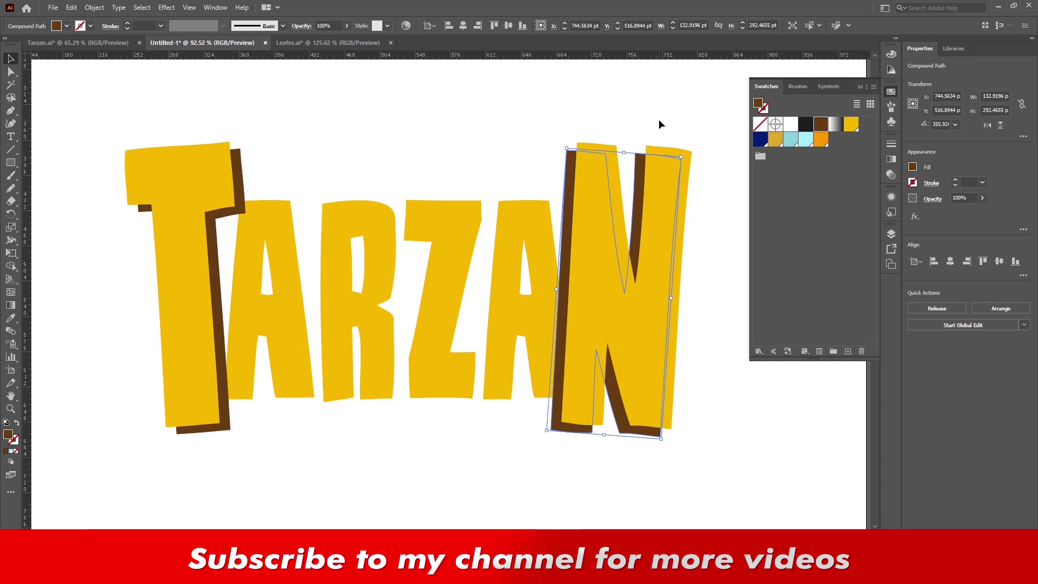
click(218, 435)
key(Down)
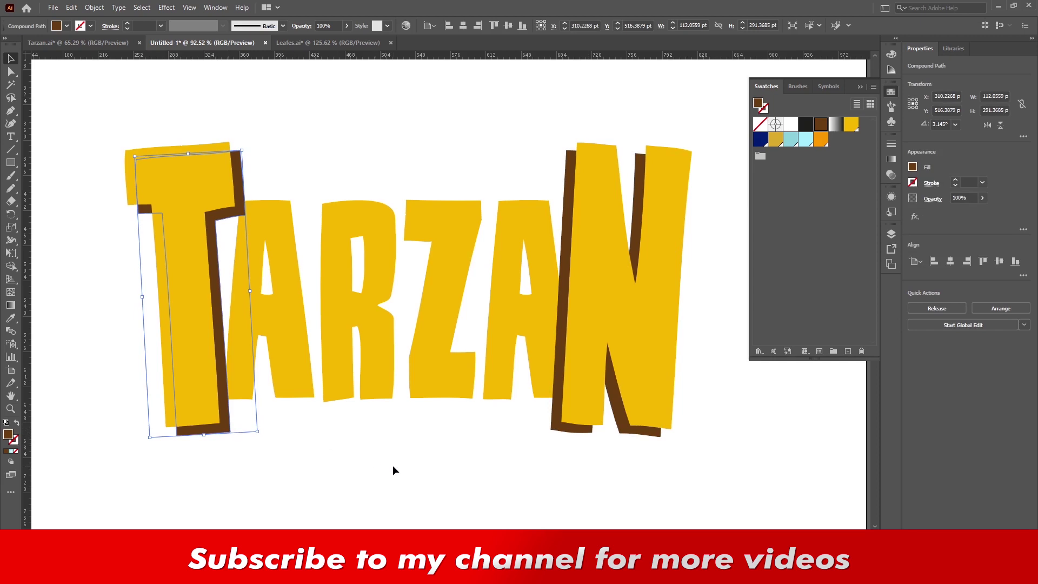
- Paste a copy of the first A behind it, fill it brown and nudge it right and down
click(397, 466)
click(296, 217)
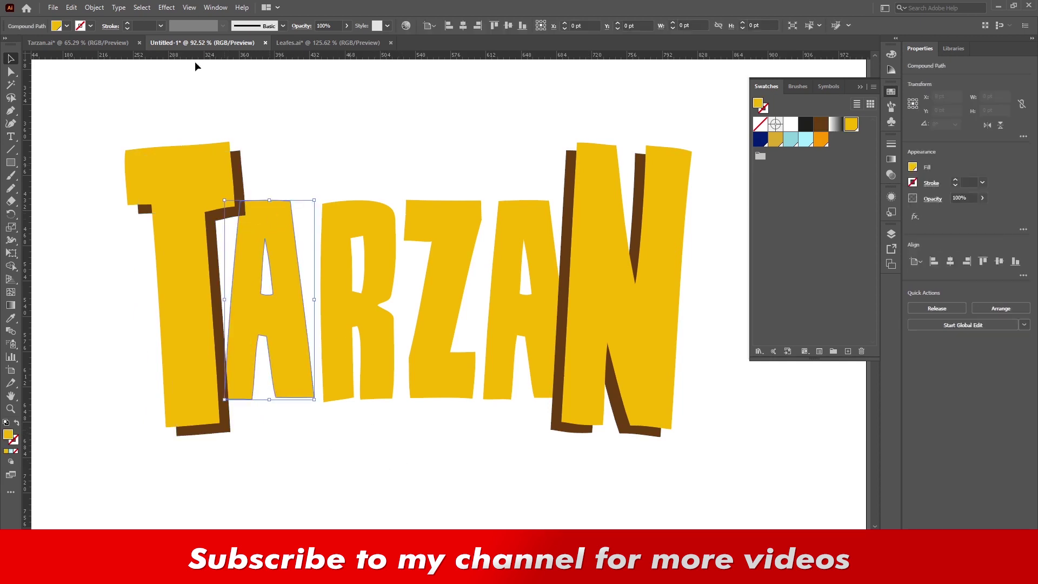
click(71, 8)
click(89, 59)
click(71, 7)
click(100, 86)
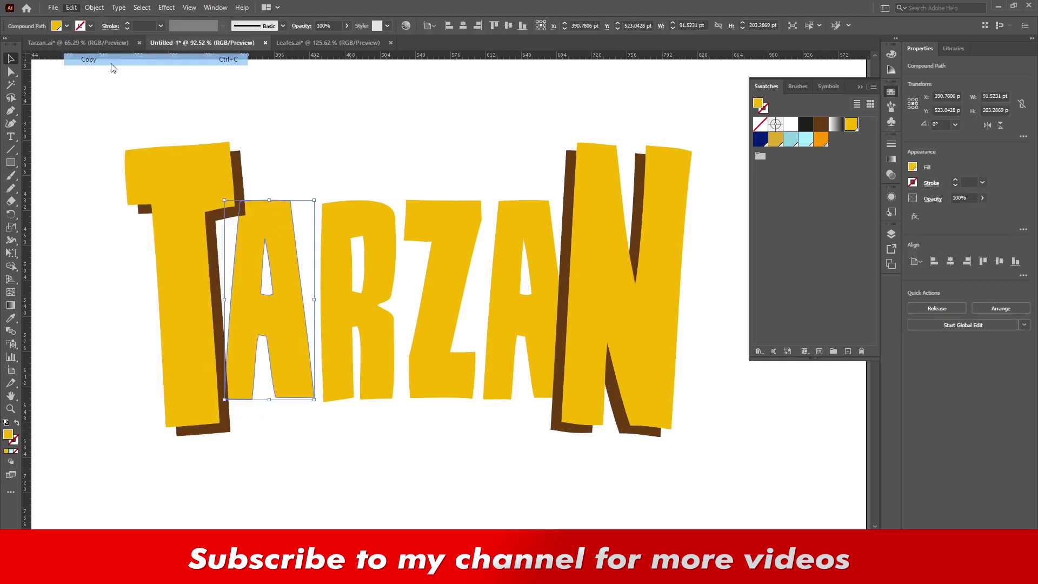
click(71, 8)
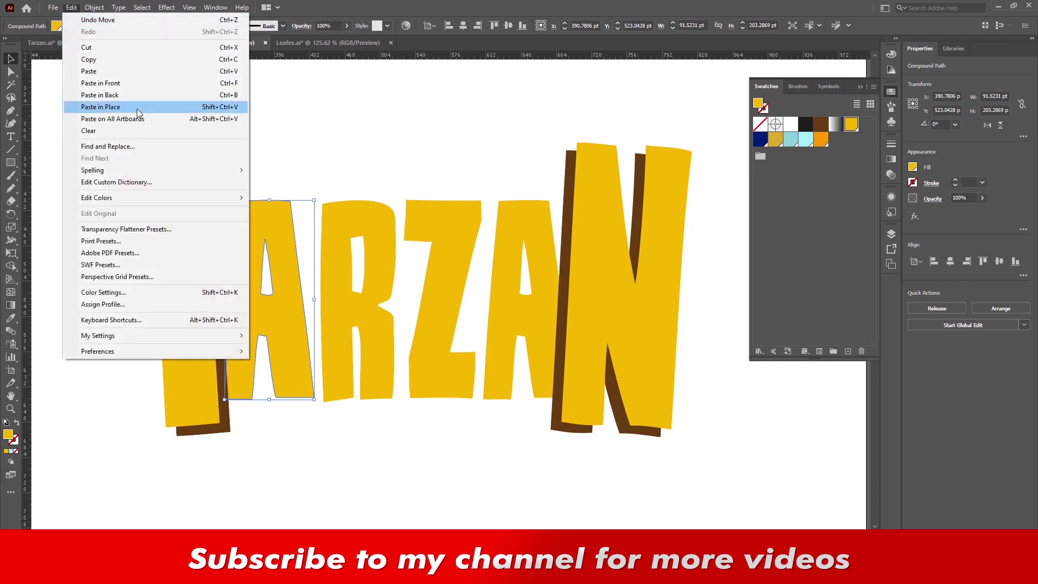
click(135, 95)
key(Right)
key(Right)
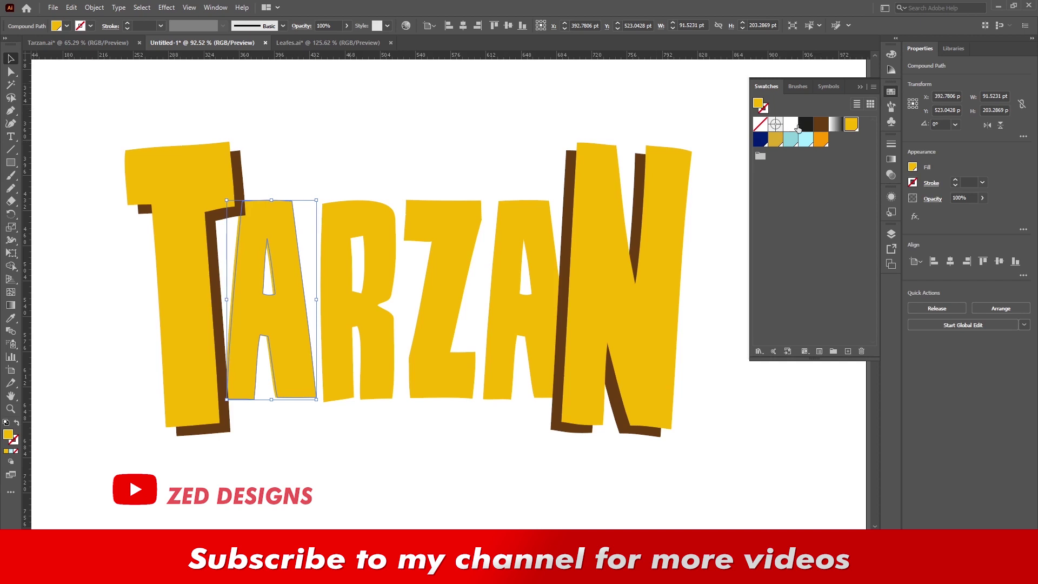
click(821, 125)
key(Right)
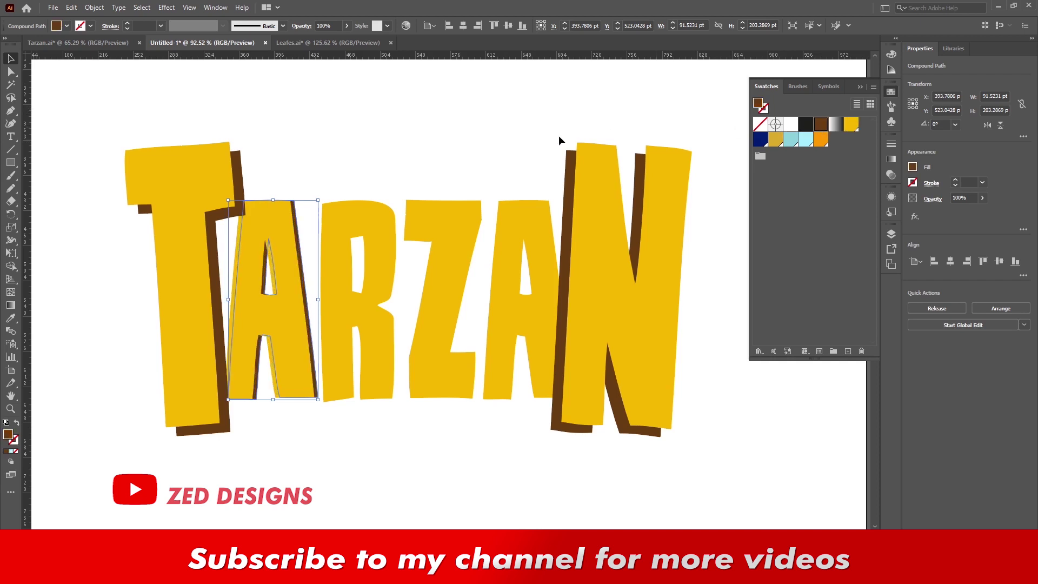
key(Down)
key(Down)
key(Down)
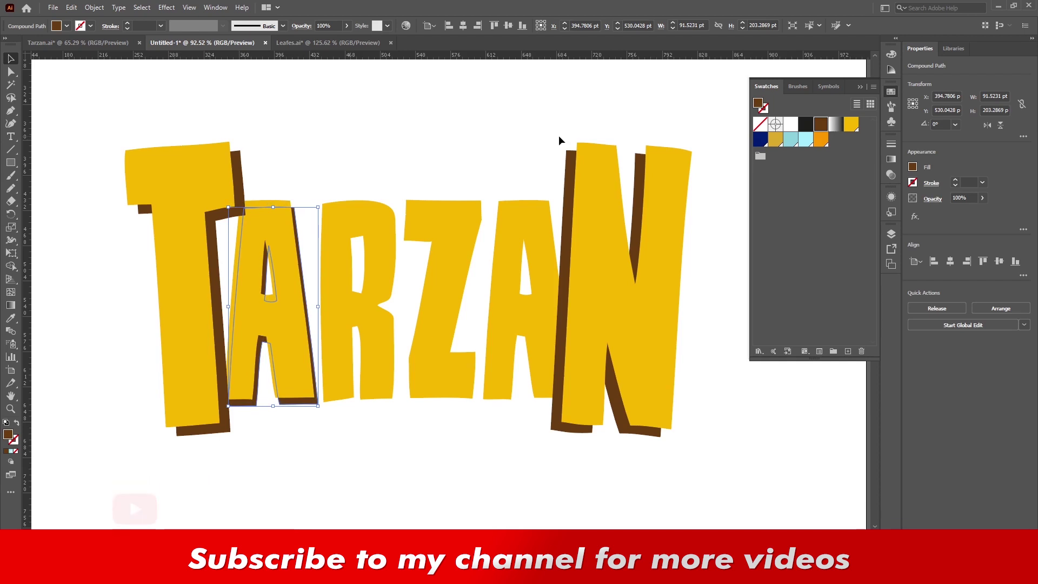
key(Right)
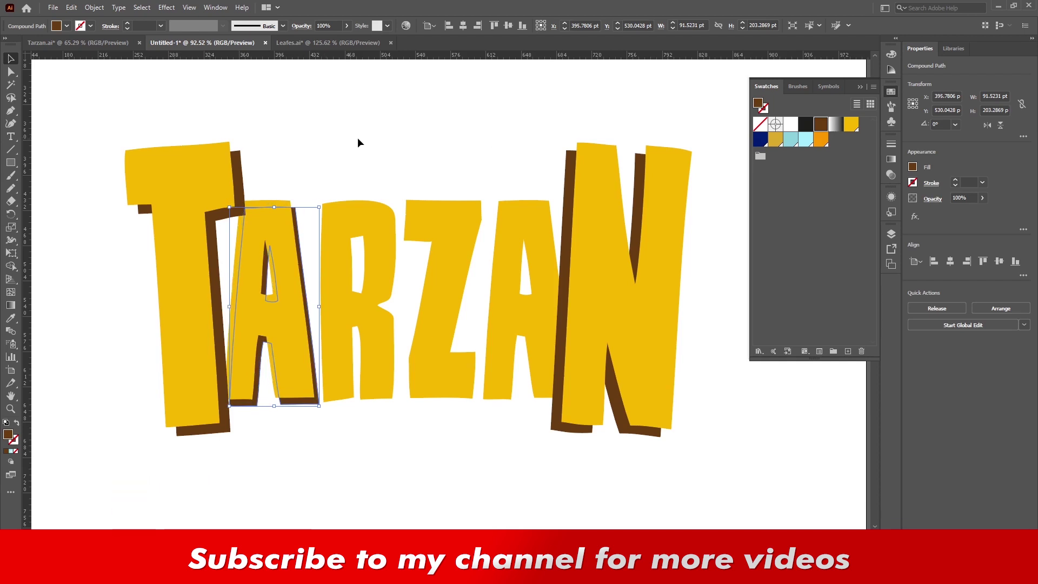
- Create a brown shadow copy behind the R, offset right and down
click(357, 143)
click(345, 223)
click(71, 7)
key(Escape)
click(71, 8)
click(100, 95)
click(821, 124)
key(Right)
key(Right)
- Create a brown shadow copy behind the Z, offset down and slightly sideways
key(Right)
key(Right)
key(Down)
key(Down)
key(Down)
click(467, 216)
click(70, 7)
click(100, 61)
click(71, 7)
click(100, 96)
click(819, 127)
key(p)
key(Right)
key(Right)
key(Right)
key(Right)
key(Right)
key(Down)
key(Down)
key(Down)
key(Left)
key(Down)
key(Down)
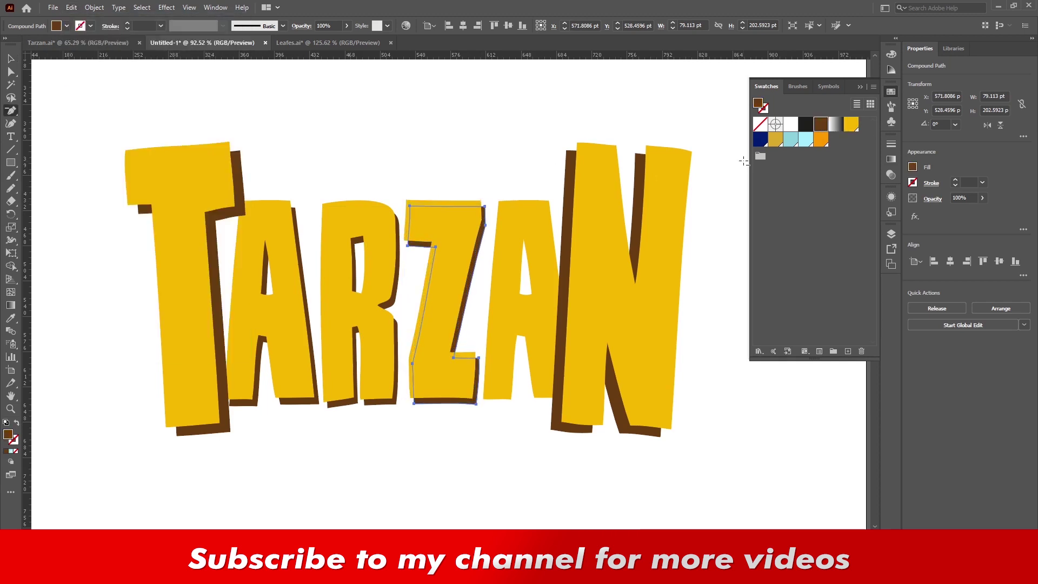
- Paste a copy behind the second A as its shadow, offset right and down
key(v)
click(525, 210)
click(71, 7)
click(100, 61)
click(71, 7)
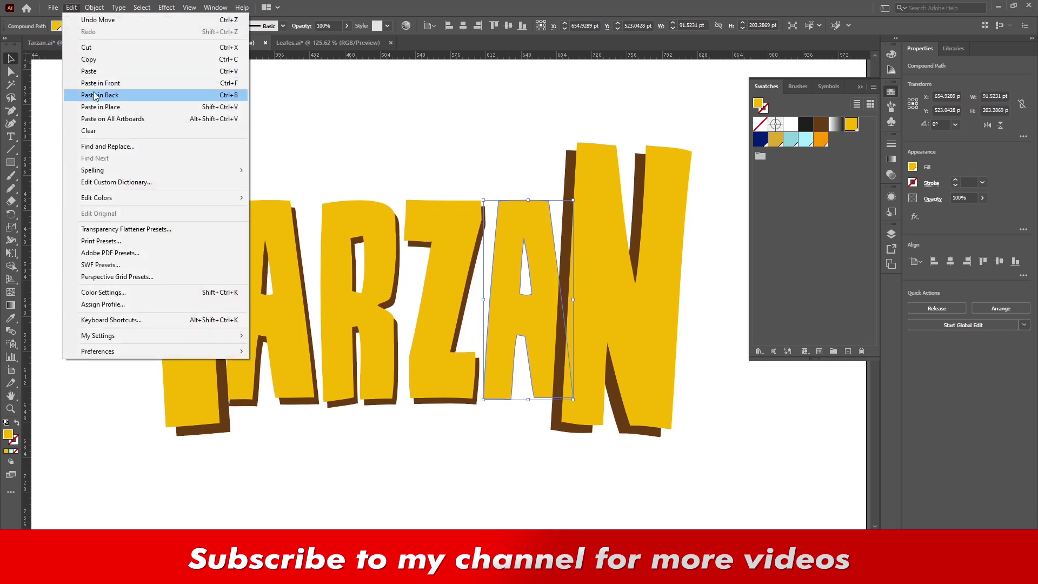
click(100, 96)
key(Right)
key(Right)
key(Right)
key(Right)
key(Down)
key(Down)
key(Down)
key(Down)
key(Down)
key(Down)
key(Right)
click(545, 101)
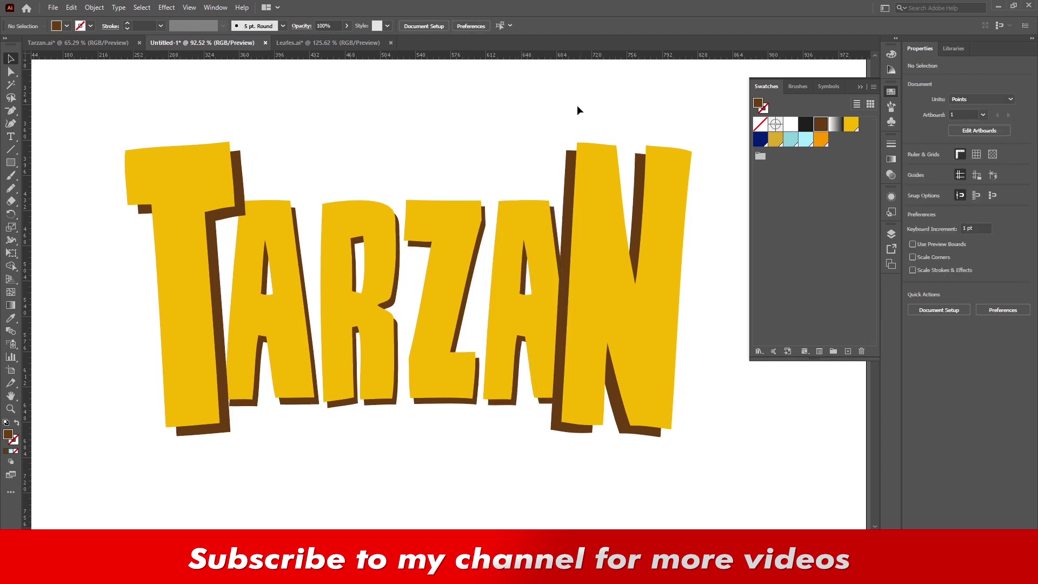
- Nudge the yellow N face right, then slightly back left, over its shadow
drag(577, 104, 667, 185)
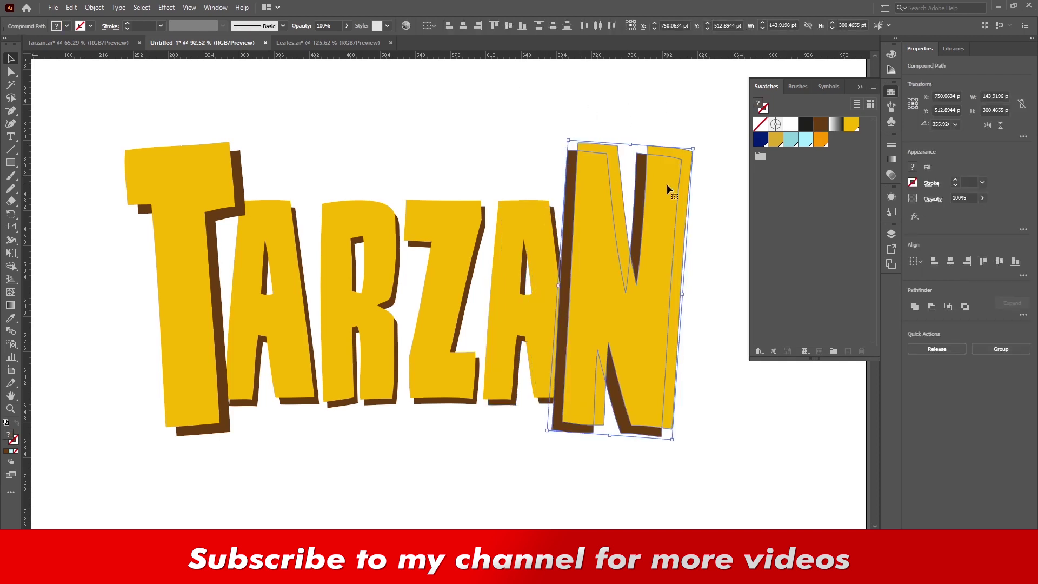
key(Right)
key(Right)
key(Right)
key(Right)
key(Right)
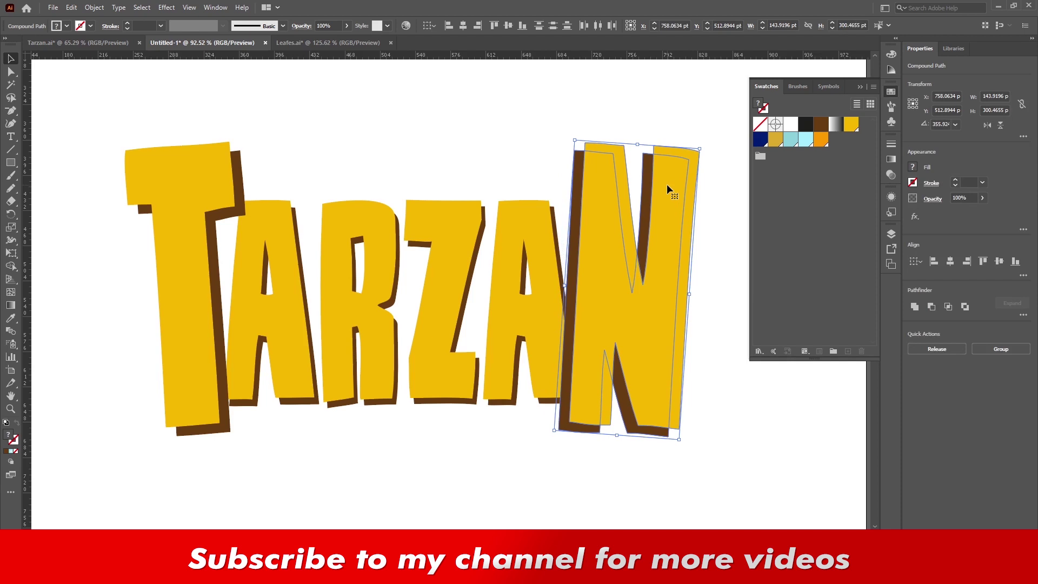
key(Left)
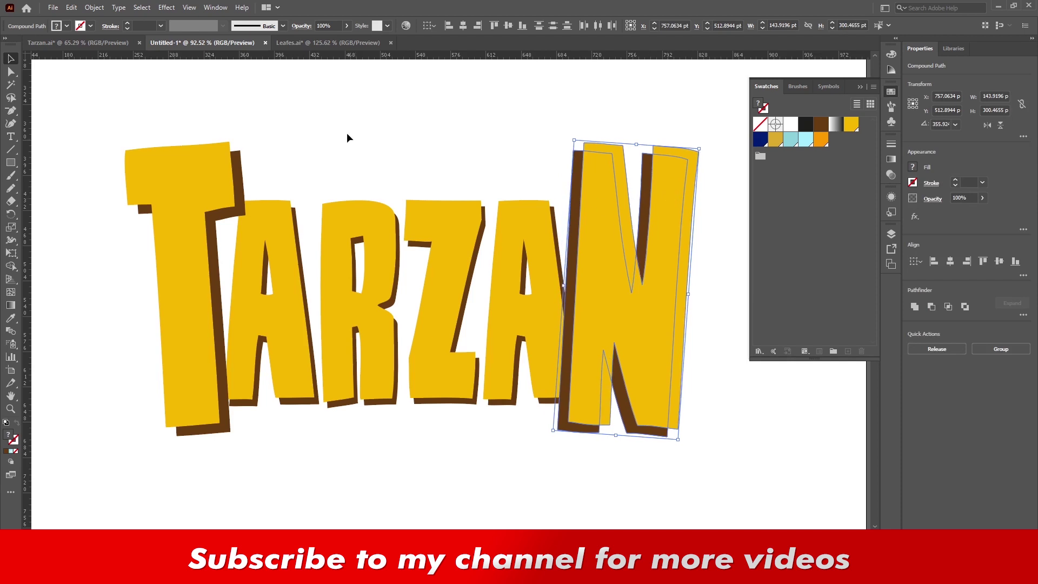
click(345, 129)
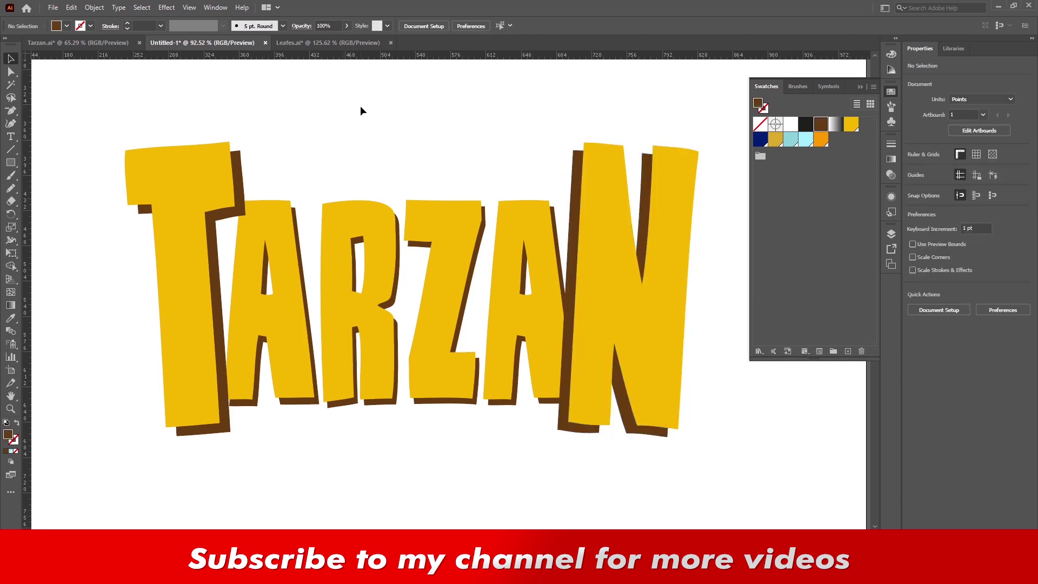
click(215, 145)
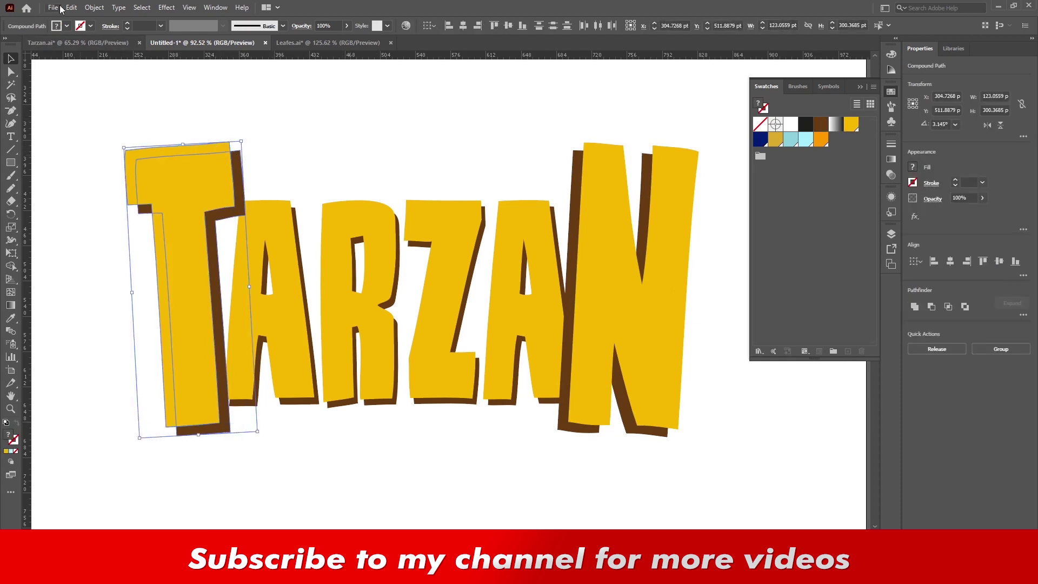
- Blend the T with its shadow, expand the blend and unite it into one brown extrusion
click(94, 8)
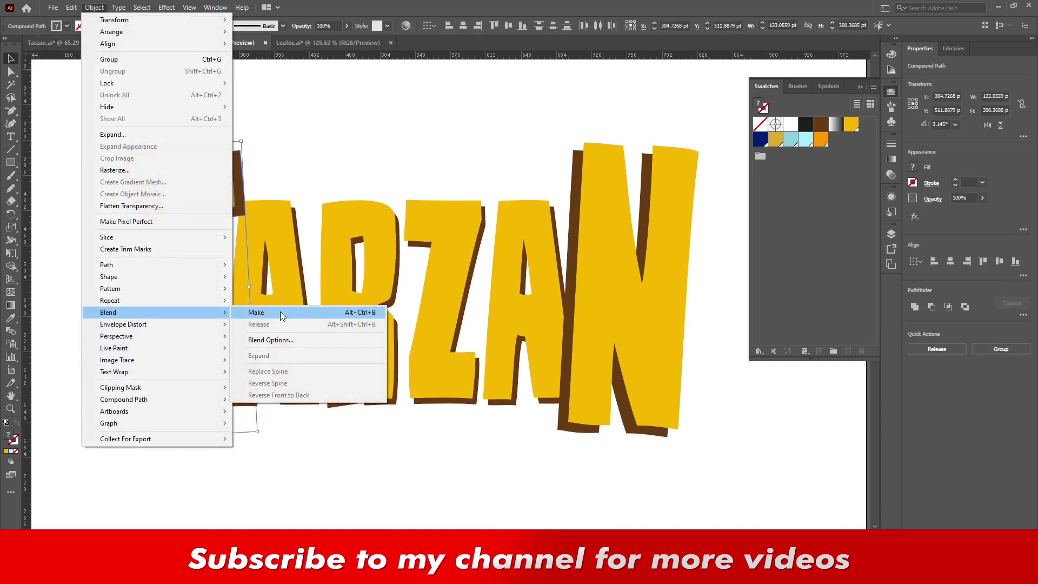
click(281, 316)
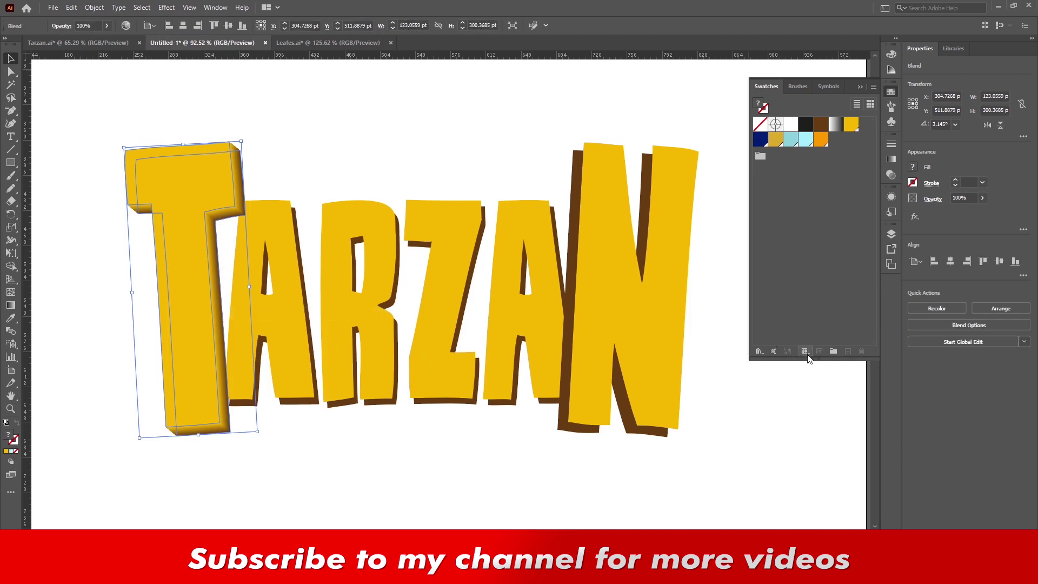
click(97, 8)
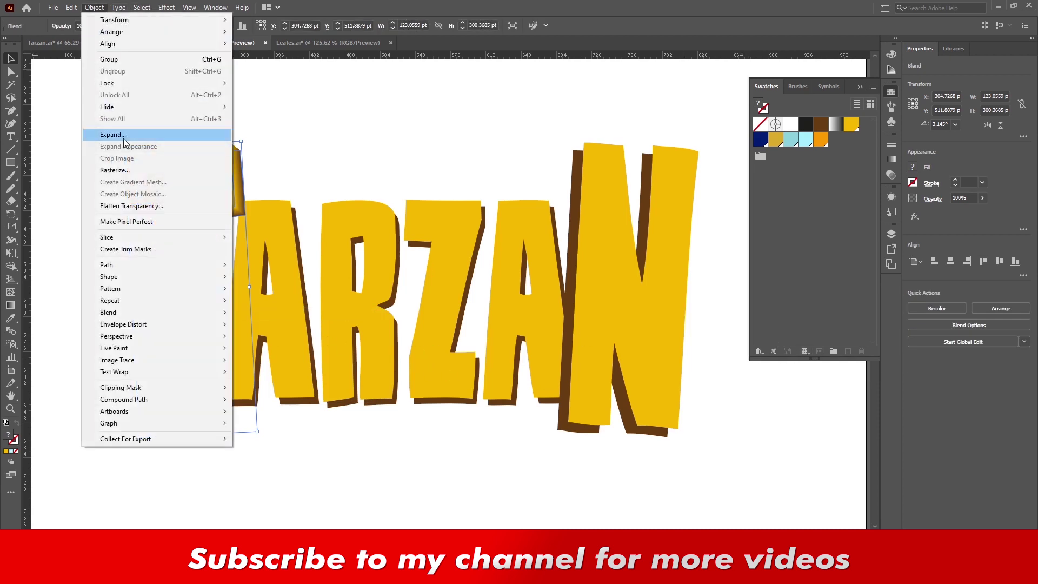
click(113, 134)
click(477, 309)
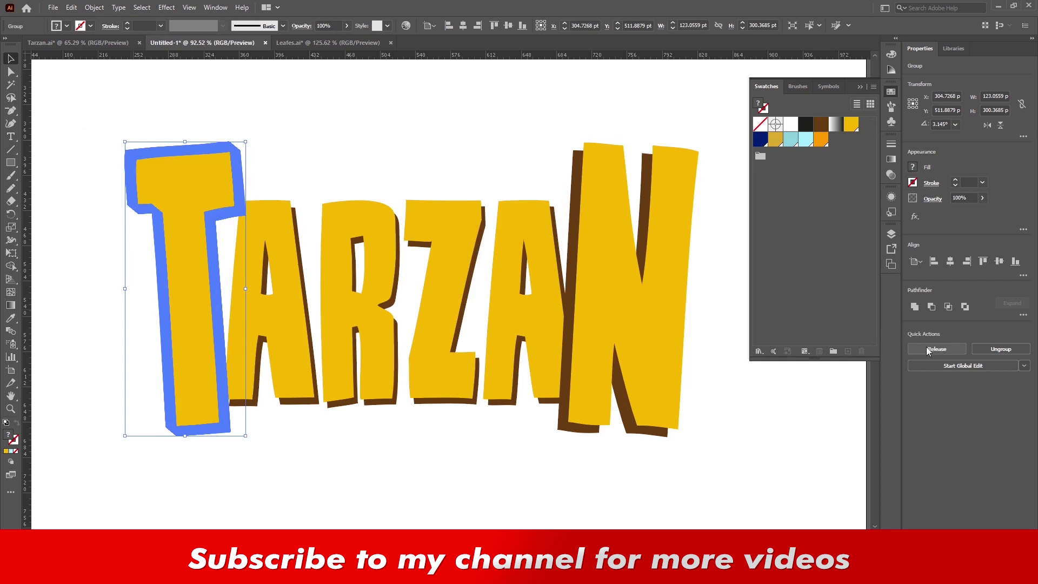
click(1001, 349)
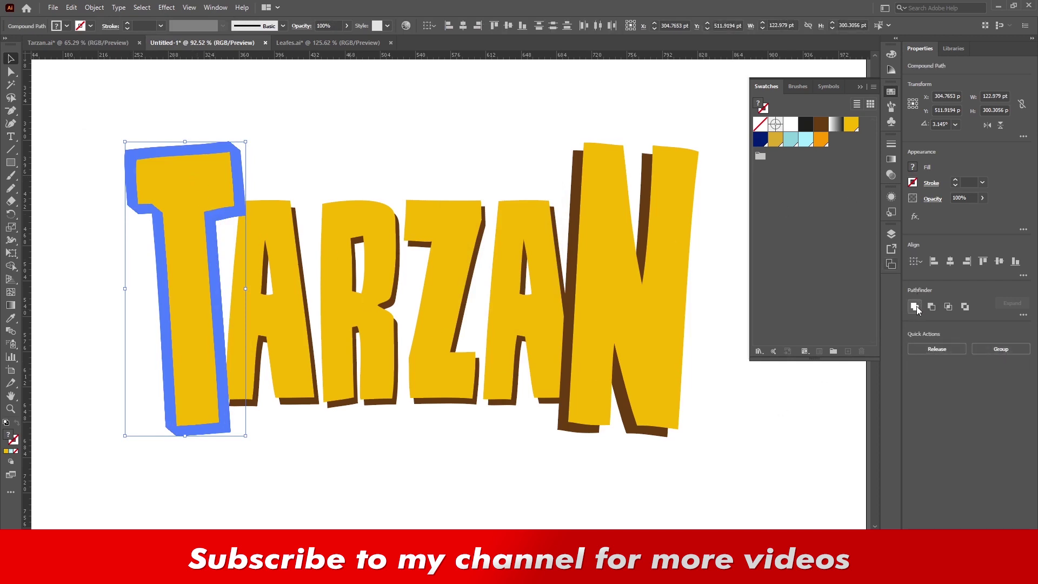
key(ctrl+z)
key(ctrl+z)
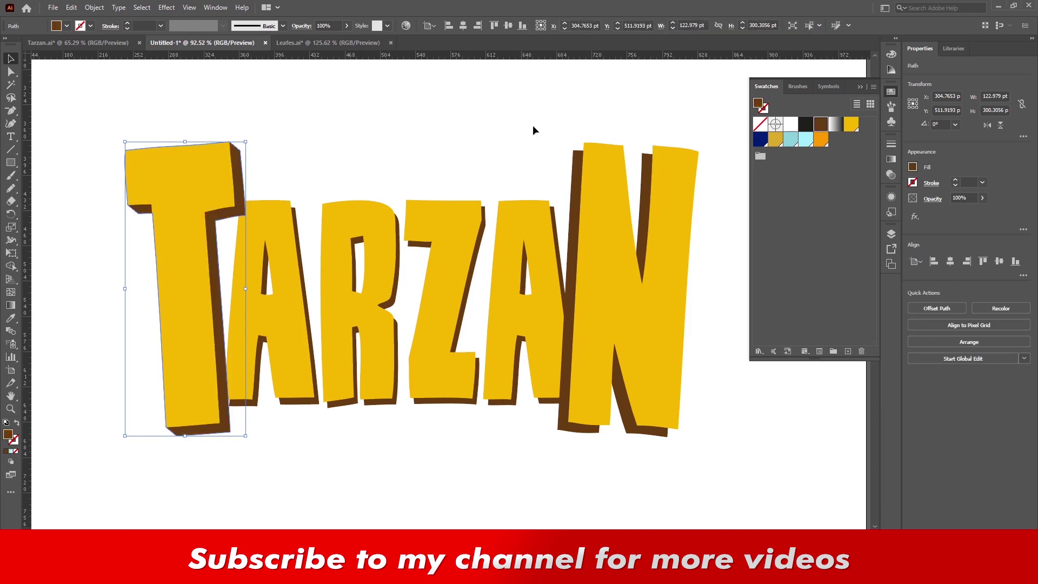
click(497, 113)
click(258, 215)
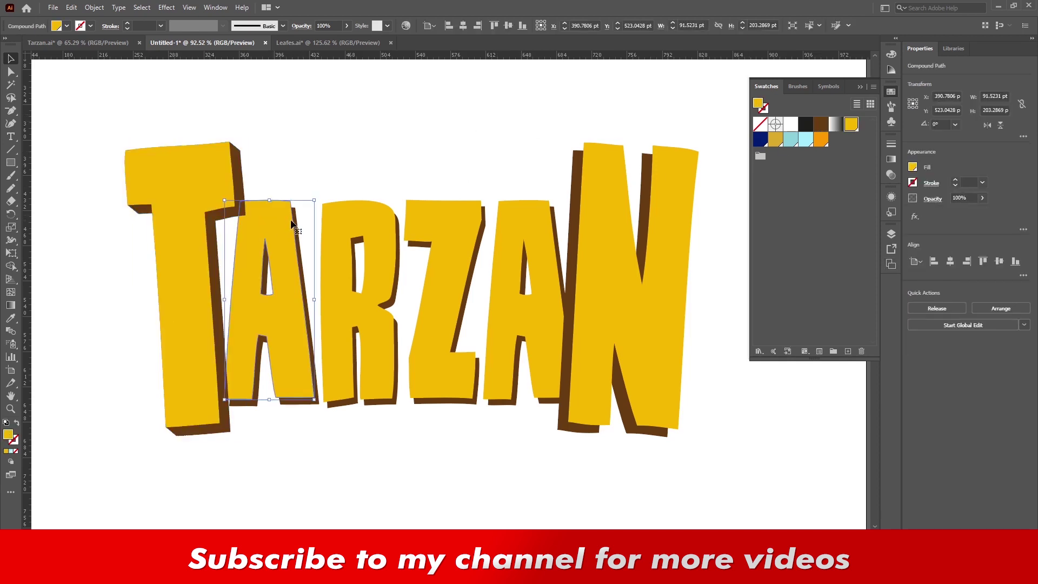
- Blend and expand the first A with its shadow, then fill the extrusion brown
shift+click(296, 219)
click(95, 8)
mouse_move(109, 312)
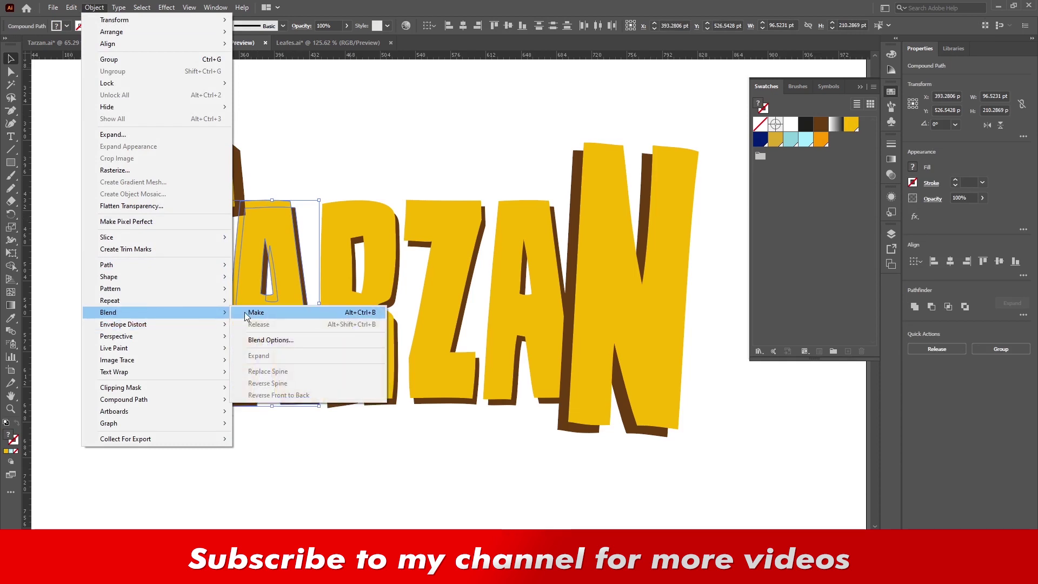
click(256, 312)
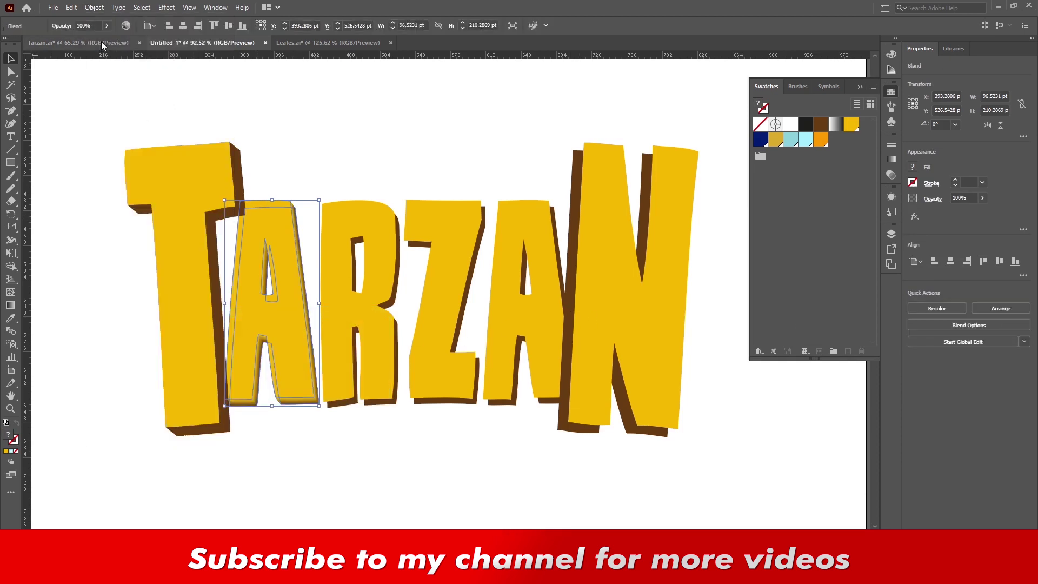
click(95, 7)
click(97, 135)
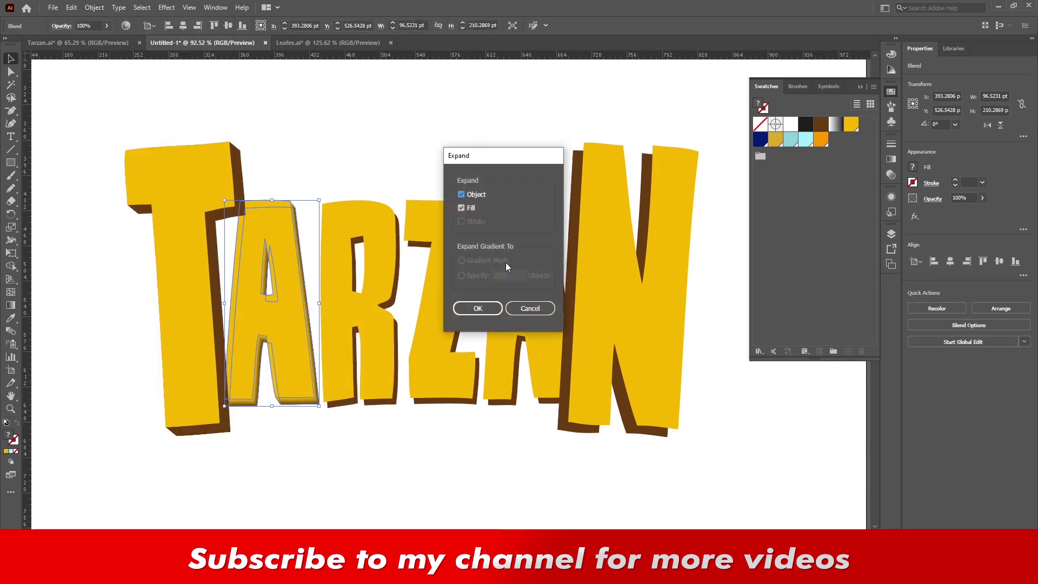
click(478, 308)
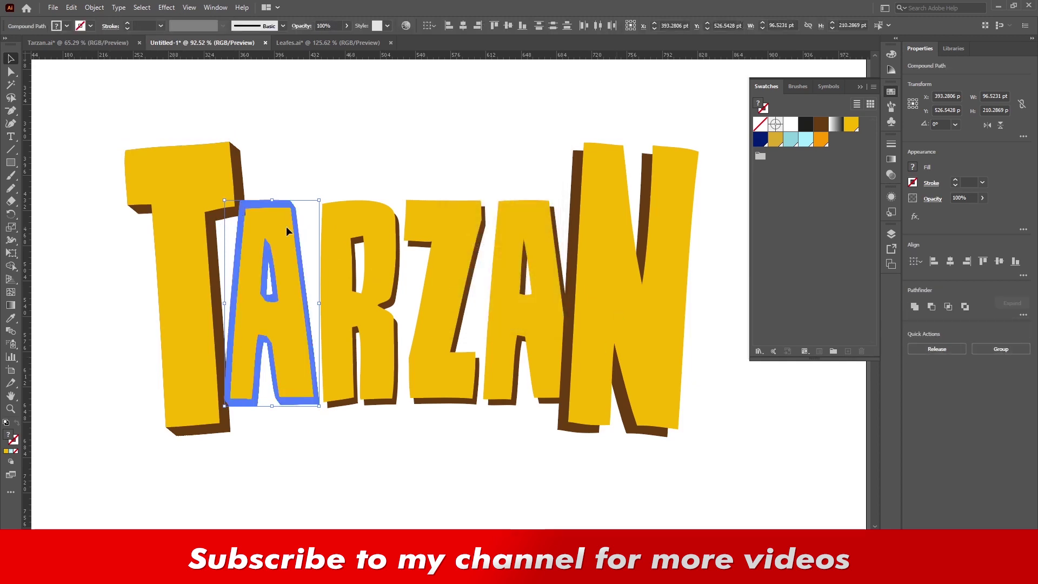
click(820, 127)
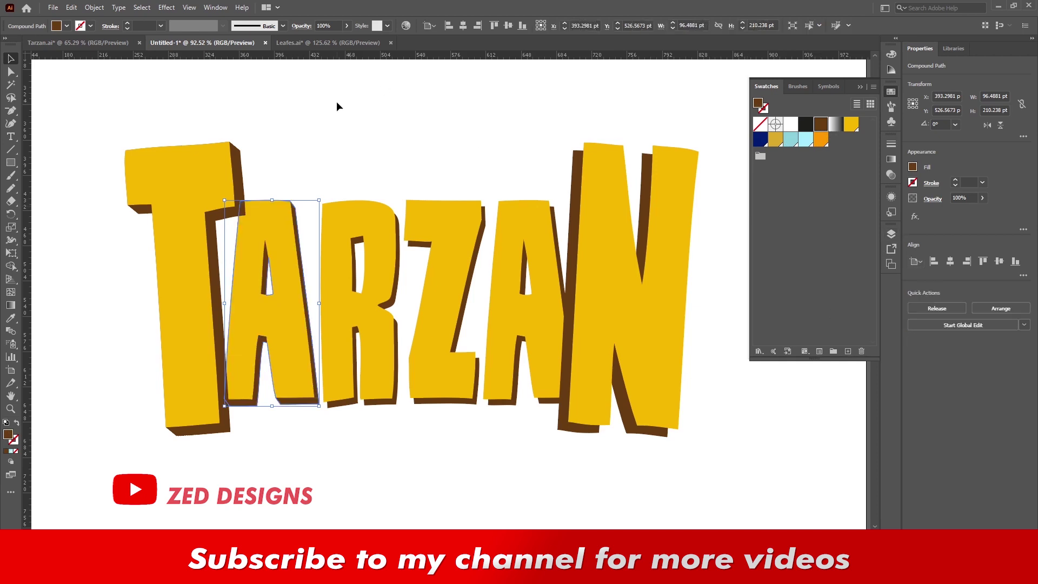
- Blend, expand and unite the R with its shadow into one extrusion
click(401, 265)
shift+click(401, 270)
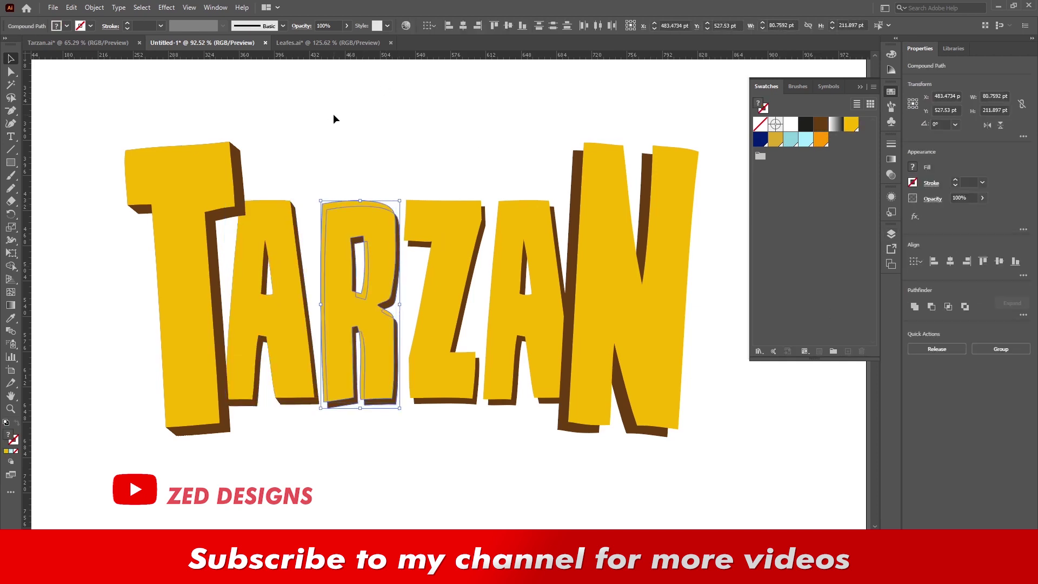
click(94, 8)
click(256, 373)
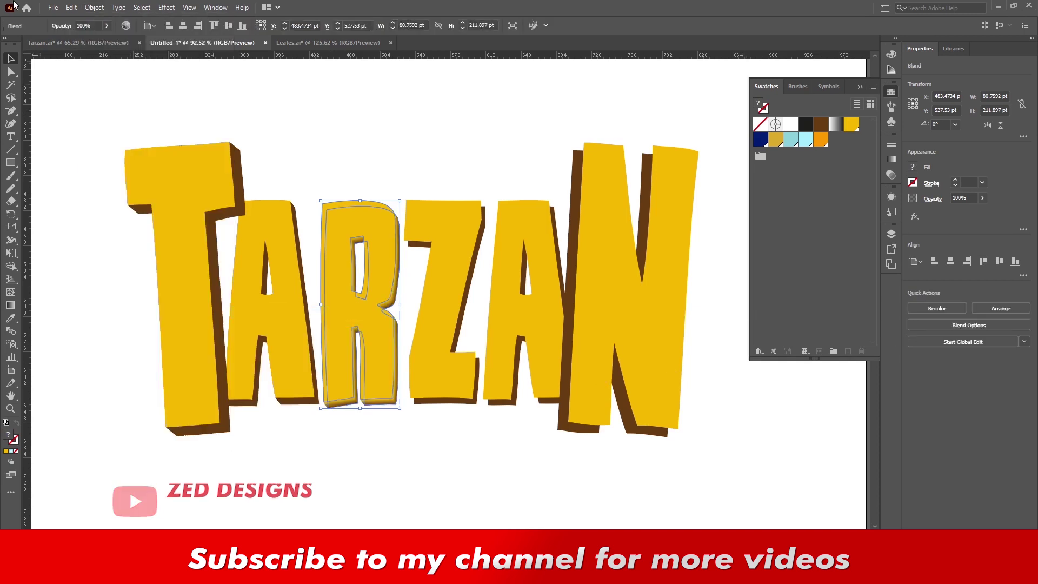
click(94, 8)
click(444, 5)
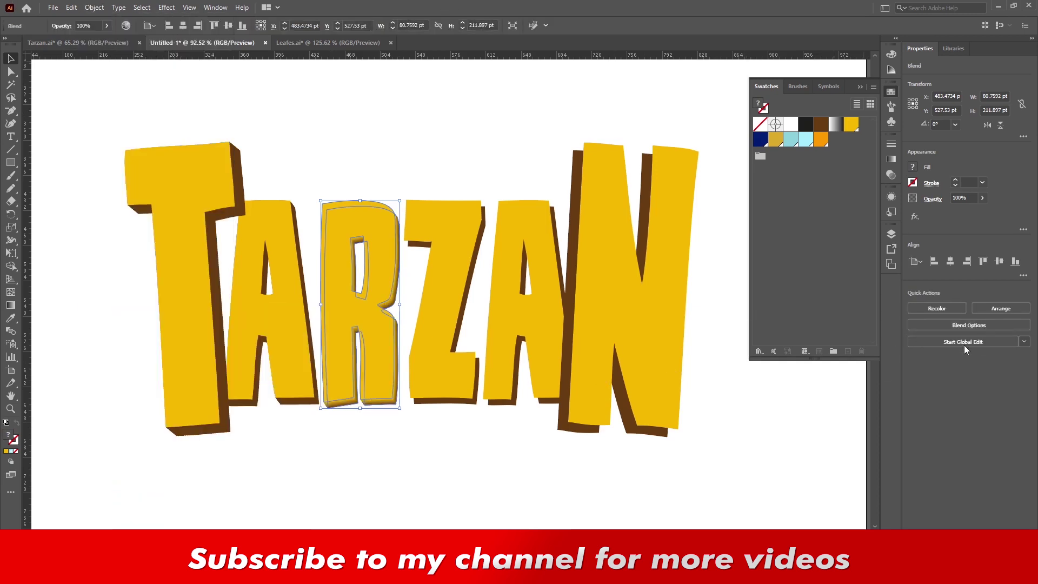
click(95, 7)
click(113, 138)
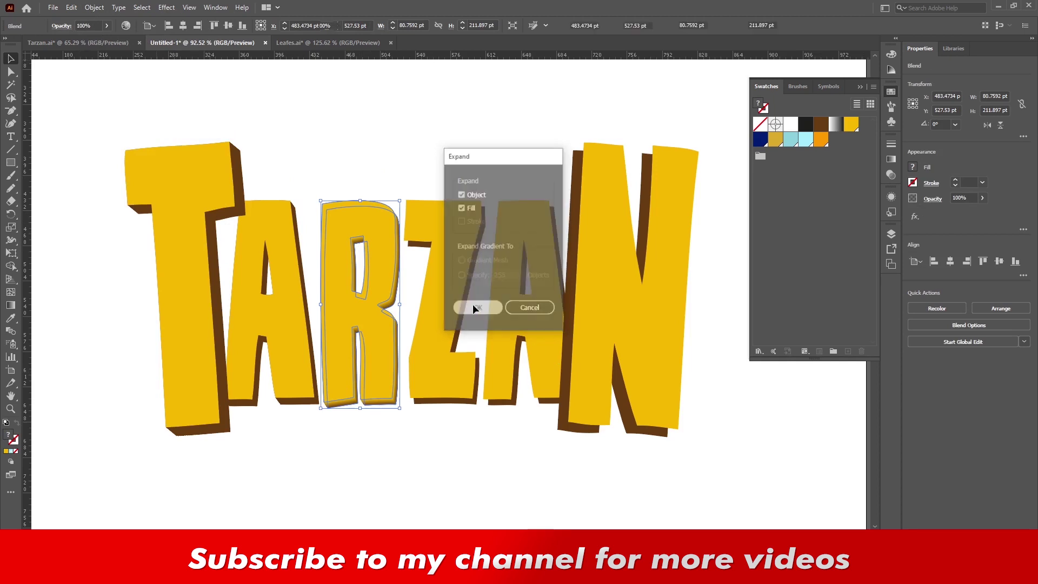
click(476, 306)
click(1002, 349)
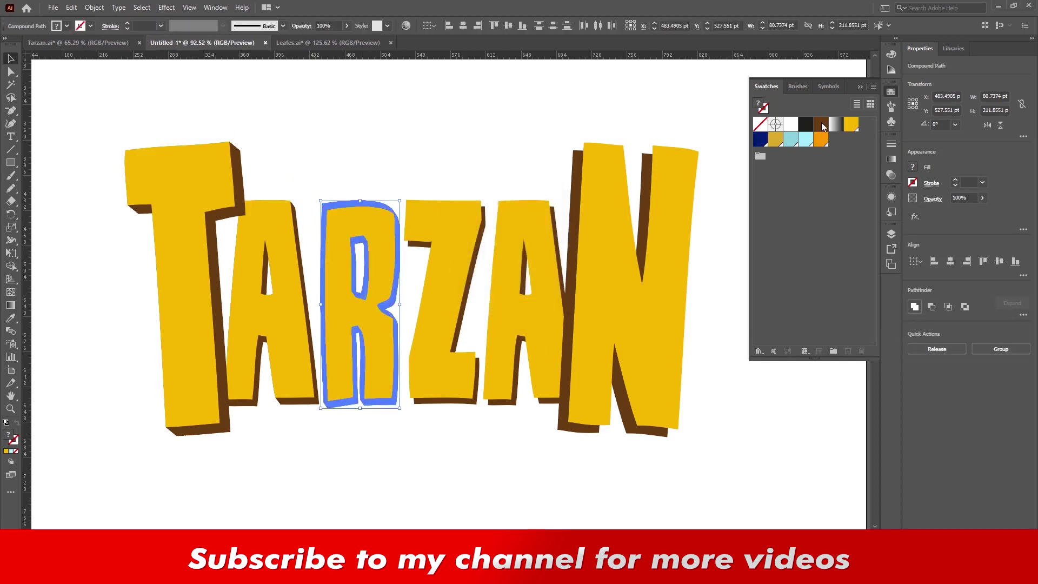
- Blend, expand and unite the Z with its shadow into one extrusion
click(471, 220)
click(94, 7)
click(254, 323)
click(94, 7)
click(116, 139)
click(476, 308)
click(914, 307)
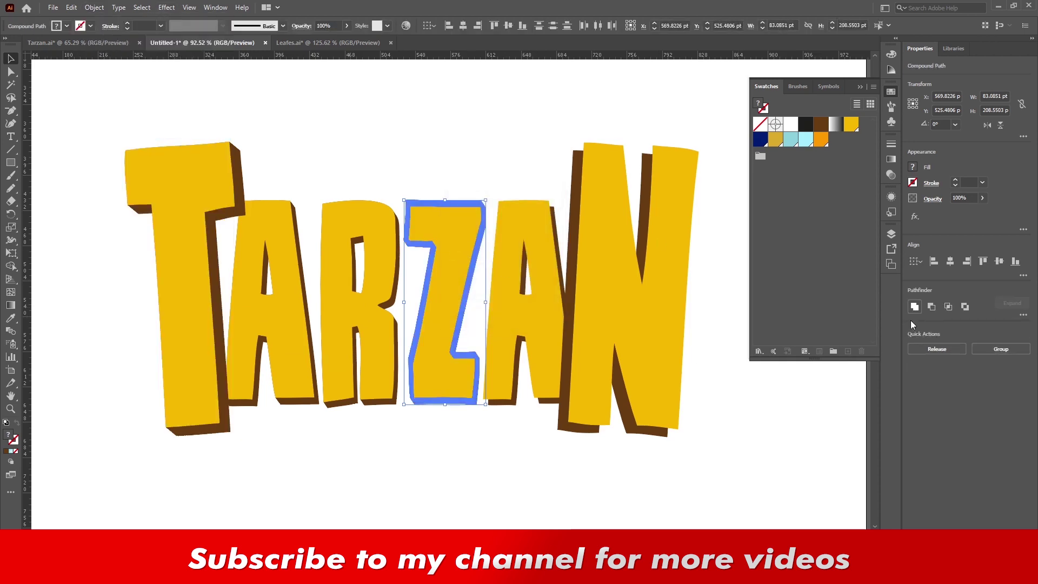
- Blend, expand and unite the second A with its shadow into one extrusion
click(743, 248)
click(520, 260)
click(94, 8)
click(254, 312)
click(94, 7)
click(109, 140)
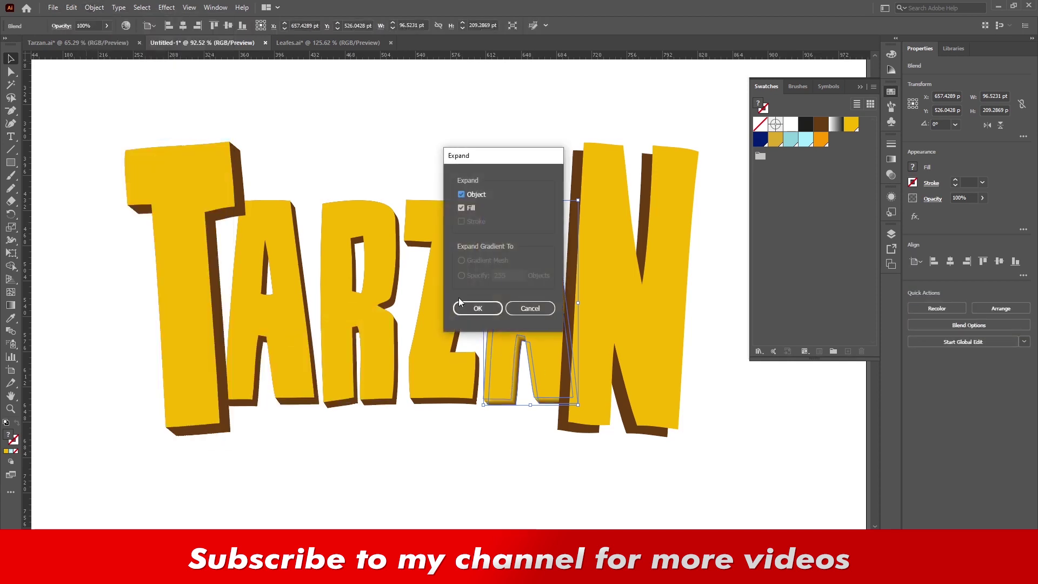
click(495, 319)
click(914, 306)
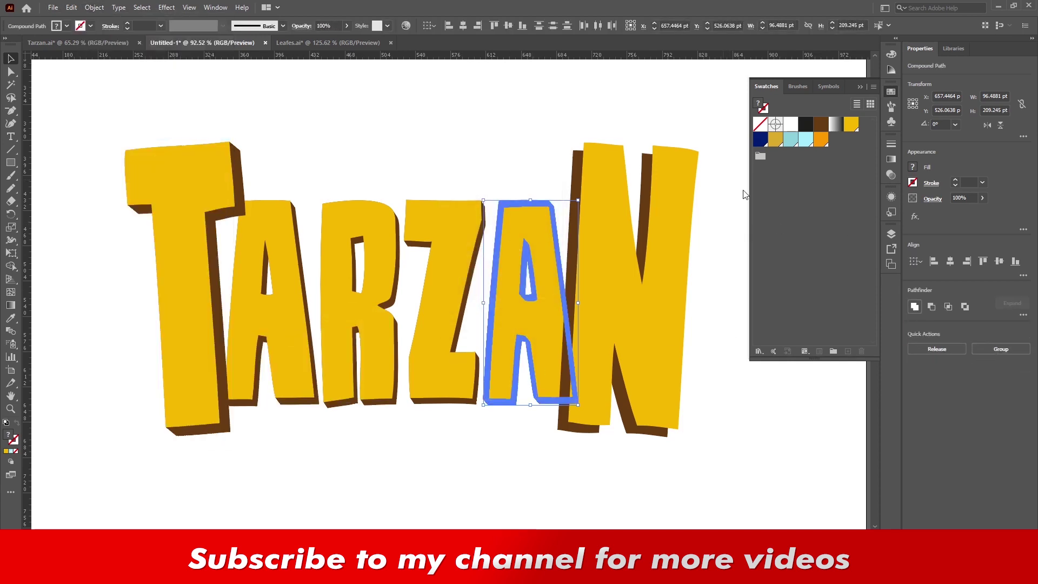
- Blend and expand the N with its shadow, then fill the extrusion brown
click(724, 169)
click(628, 157)
click(95, 8)
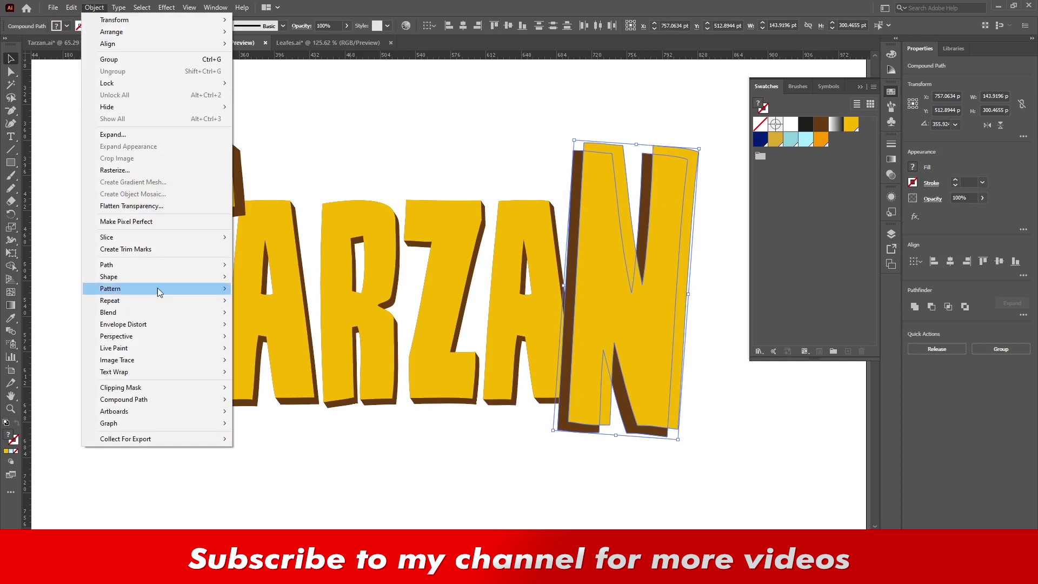
click(254, 312)
click(94, 7)
click(108, 140)
click(475, 306)
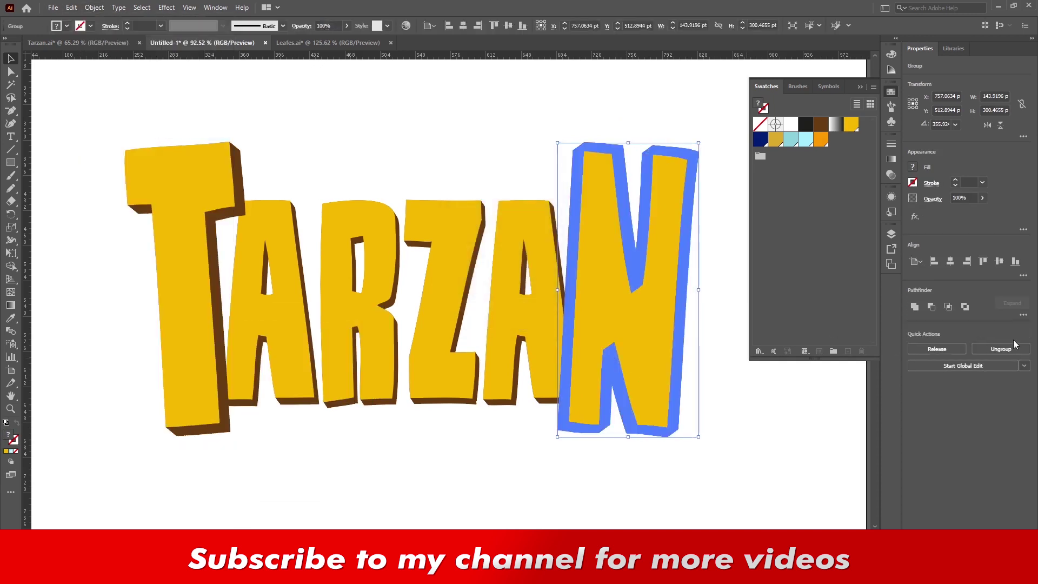
click(820, 127)
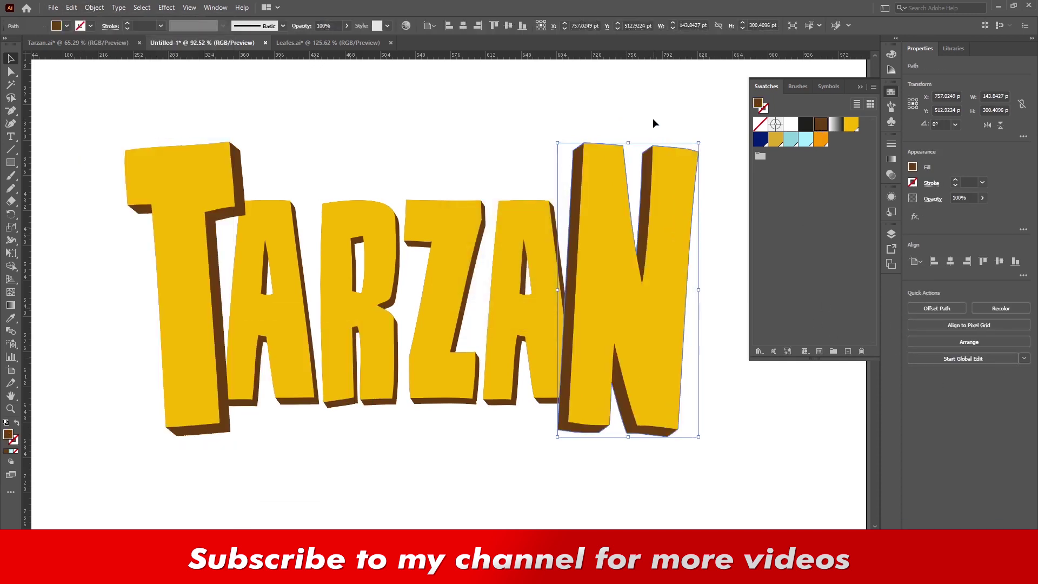
- Check the finished N face and extrusion, then switch to the Pencil tool
click(575, 110)
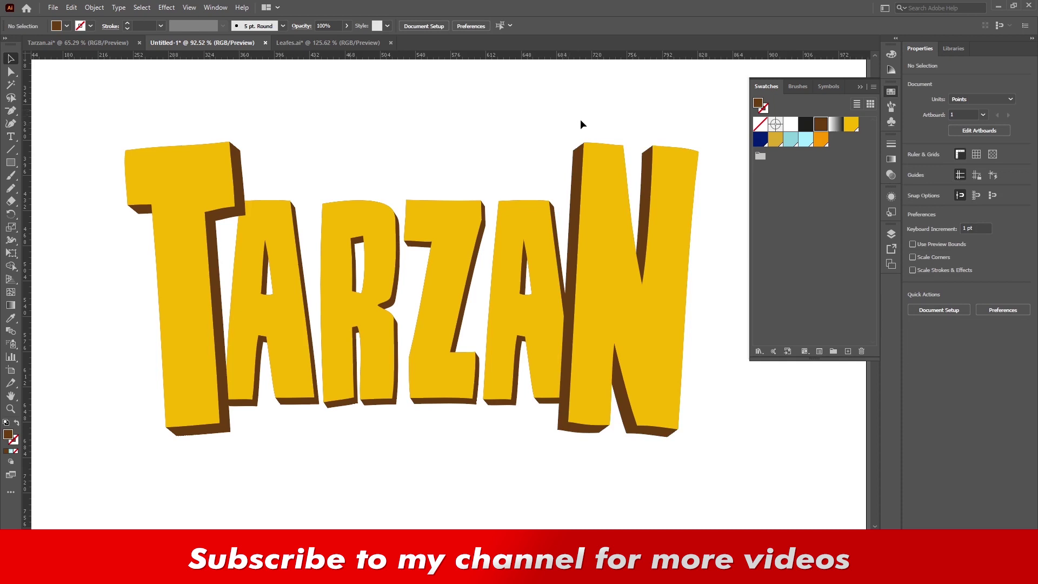
drag(580, 124, 601, 177)
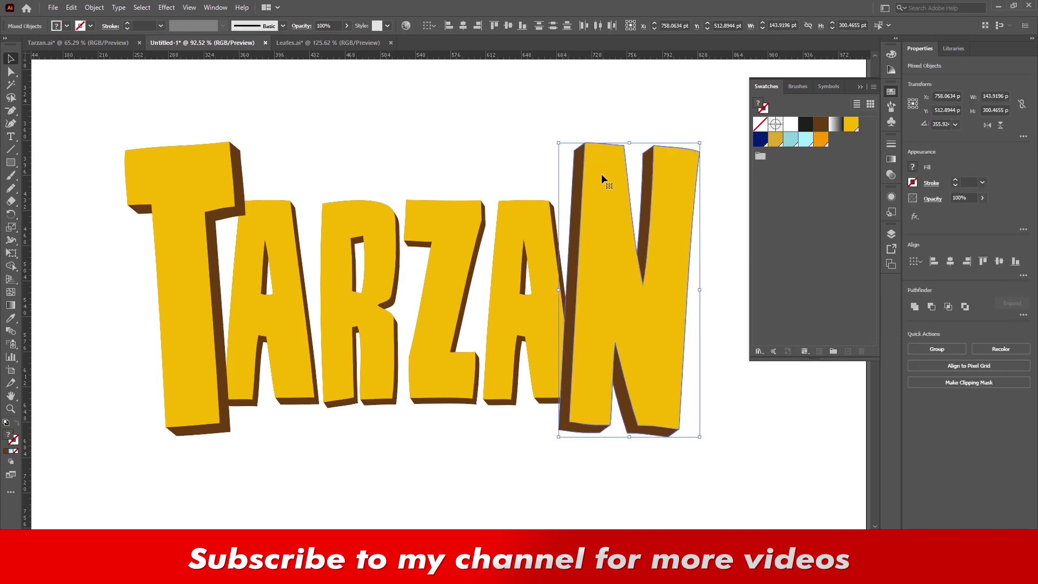
click(433, 122)
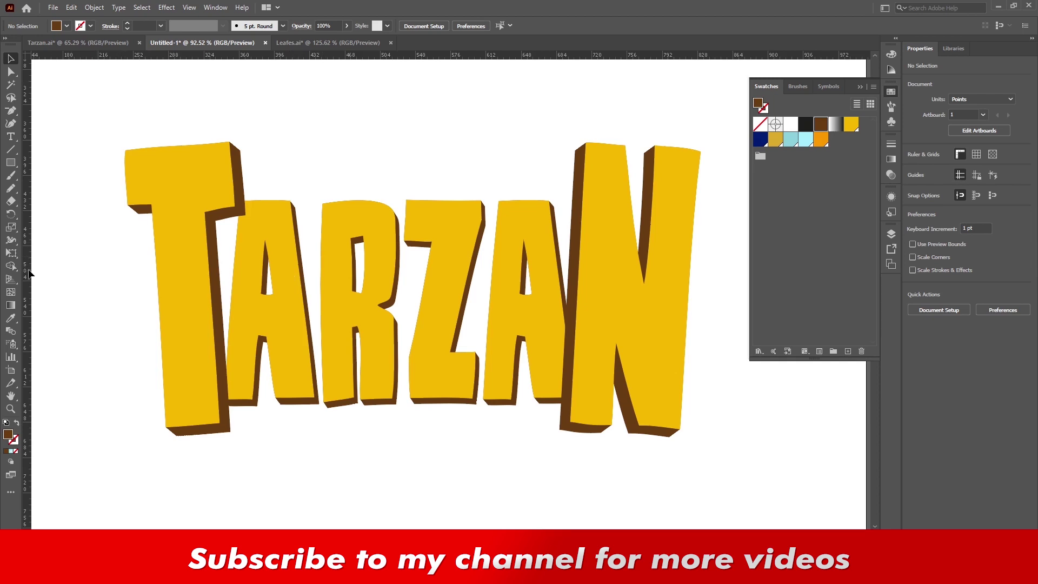
key(n)
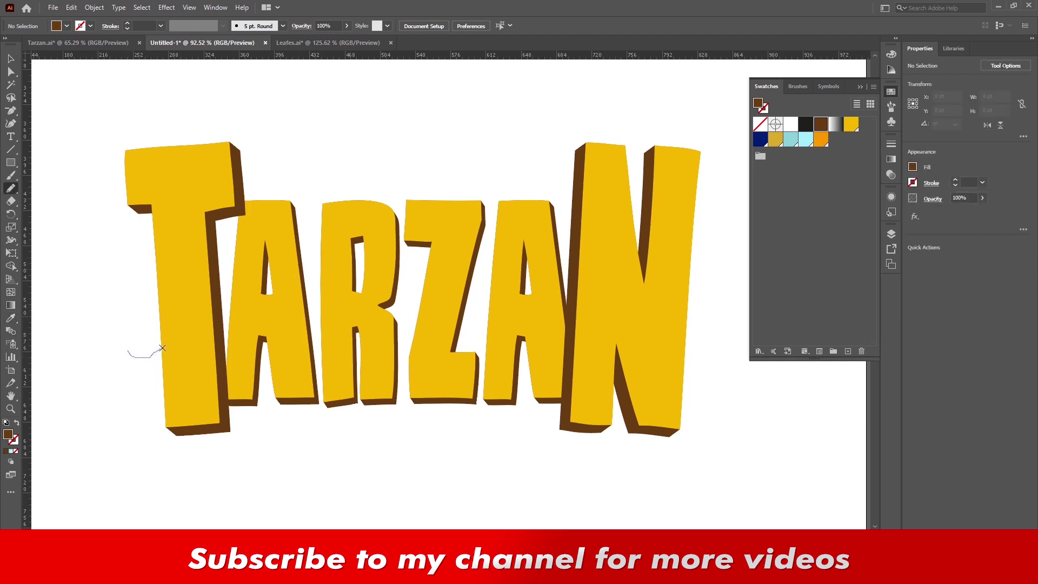
- Add a wavy orange band to the T's base, trimming the blob to the letter
mouse_move(261, 438)
mouse_down()
mouse_move(144, 440)
mouse_move(123, 365)
mouse_move(160, 351)
mouse_up()
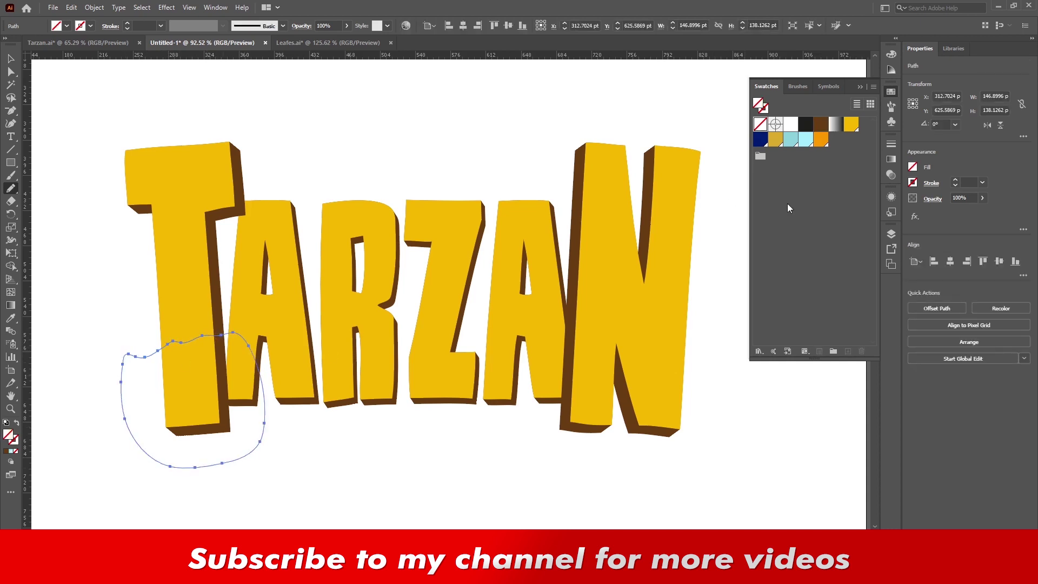
click(820, 140)
key(v)
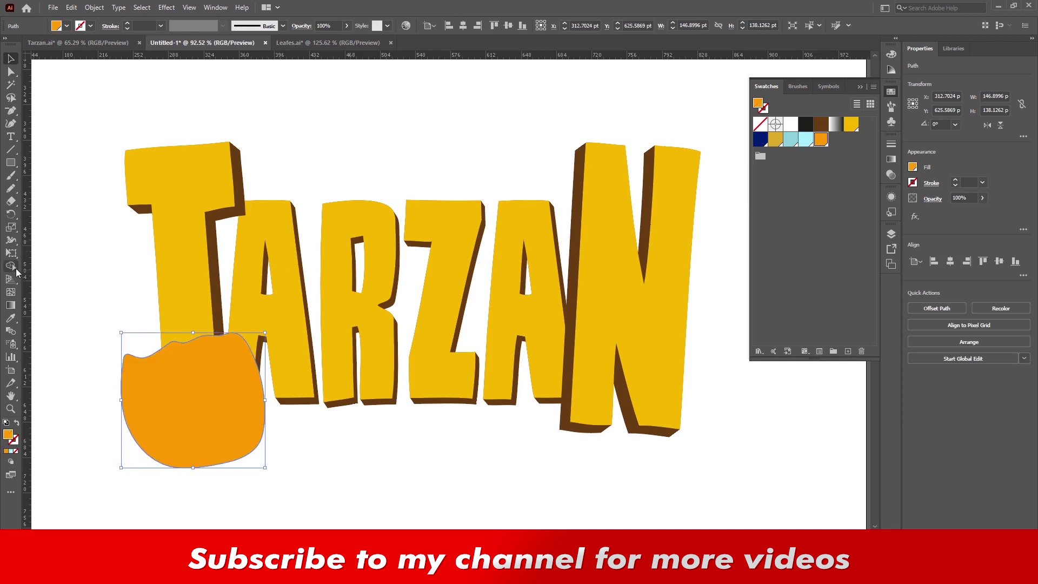
shift+click(184, 259)
key(shift+m)
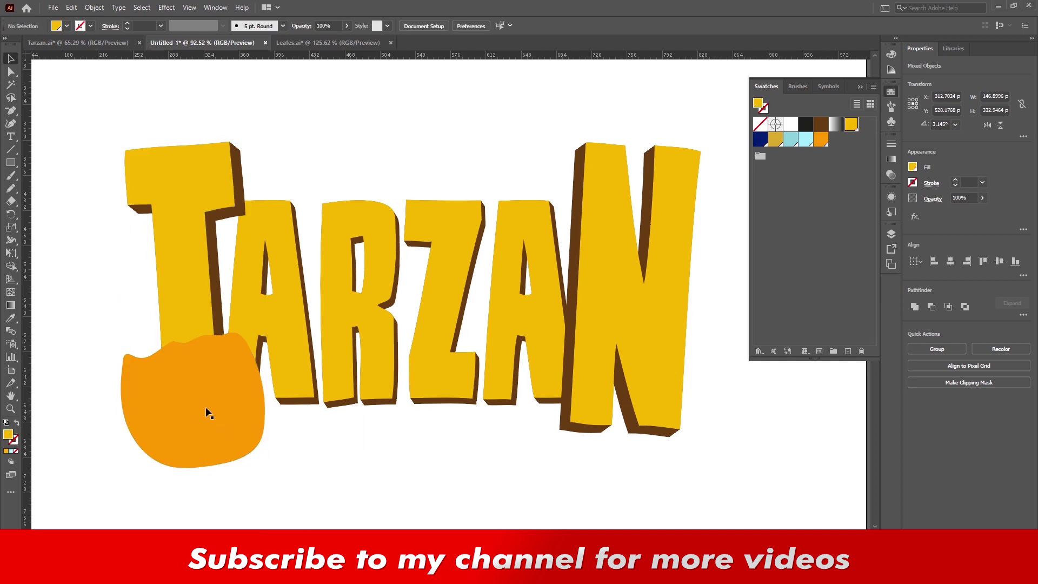
click(242, 415)
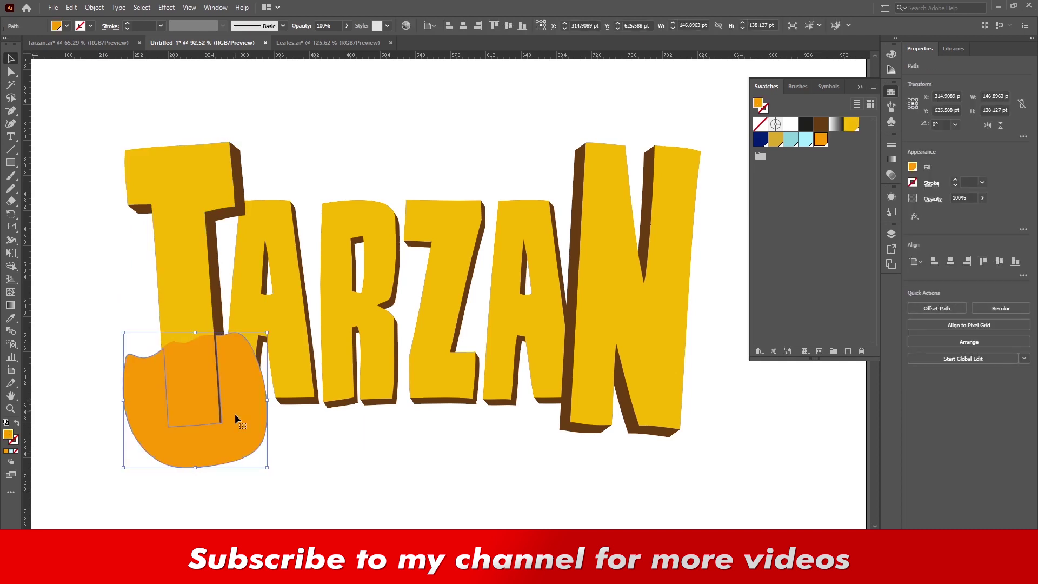
key(Delete)
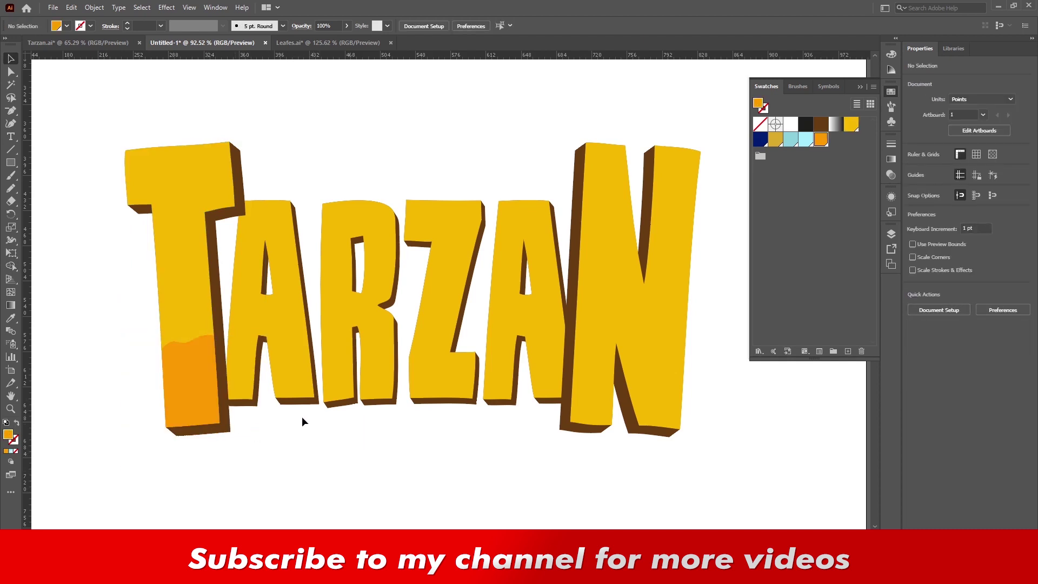
- Add a wavy orange band to the first A's lower part, removing the excess
key(n)
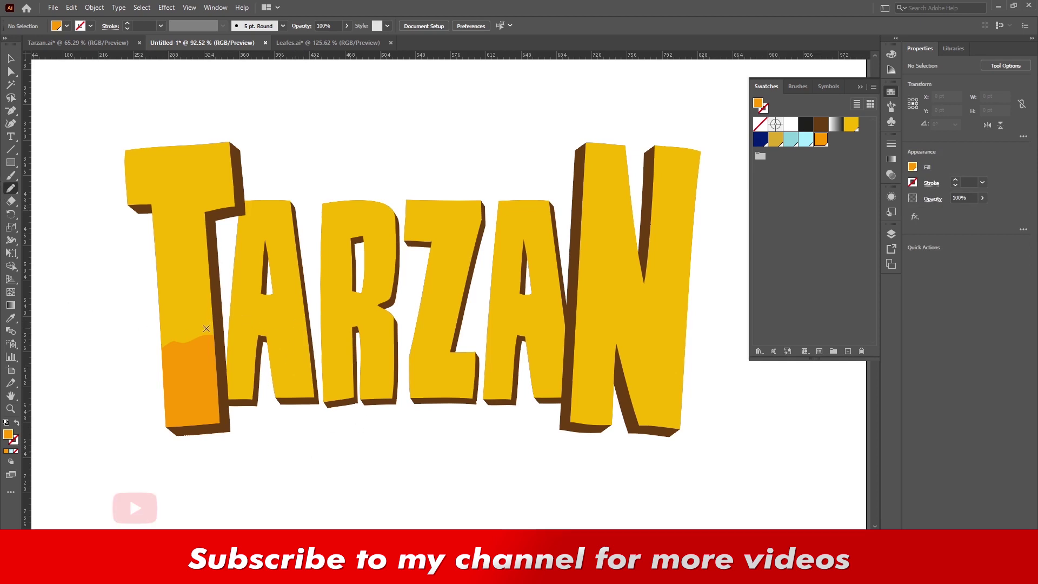
drag(244, 329, 267, 322)
mouse_move(328, 334)
mouse_down()
mouse_move(294, 427)
mouse_move(203, 373)
mouse_move(210, 341)
mouse_up()
key(v)
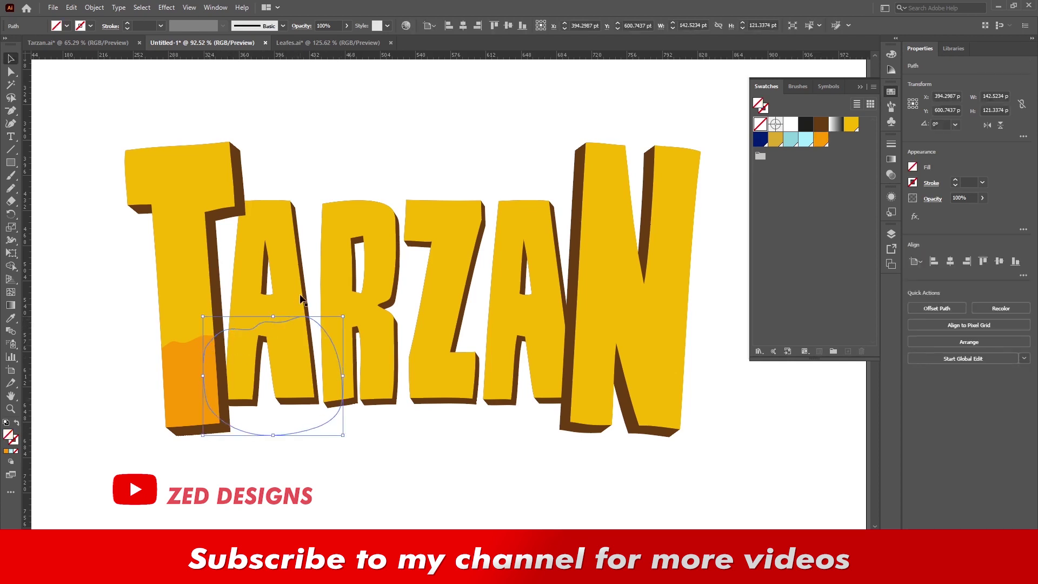
click(822, 141)
shift+click(276, 227)
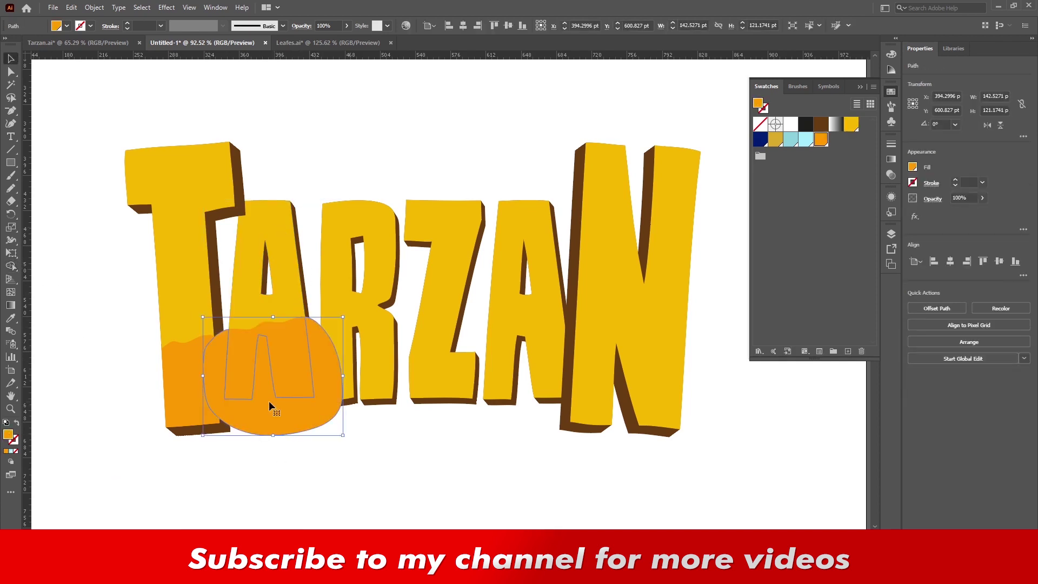
key(ctrl+7)
click(268, 400)
- Add a wavy orange band to the R's lower part, keeping only the overlap
key(n)
mouse_move(310, 326)
mouse_down()
mouse_move(373, 318)
mouse_move(309, 324)
mouse_up()
key(v)
shift+click(392, 244)
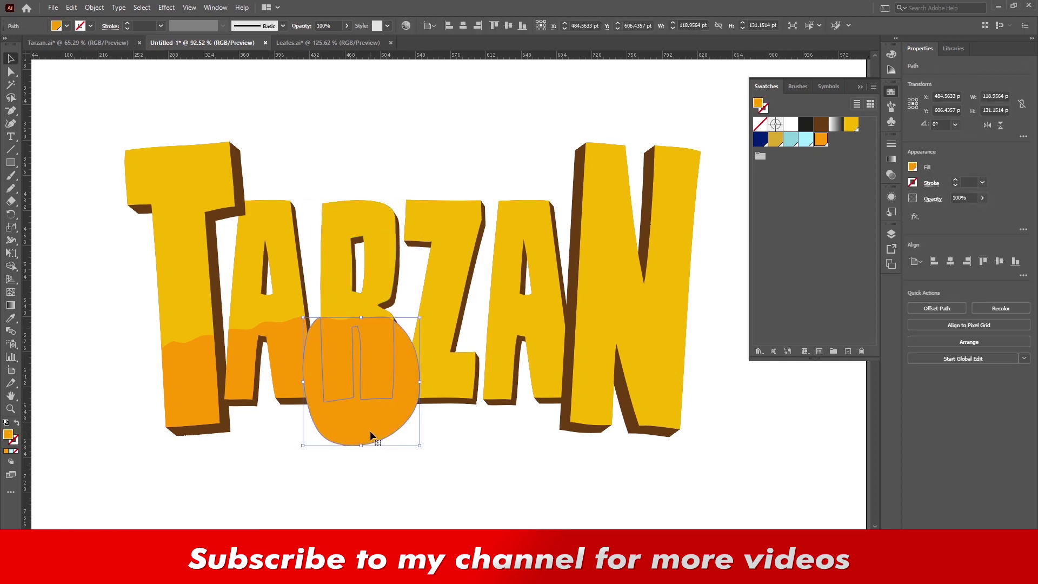
key(ctrl+7)
click(370, 430)
- Add a wavy orange band to the Z's base, keeping only the overlap
key(n)
drag(398, 323, 397, 325)
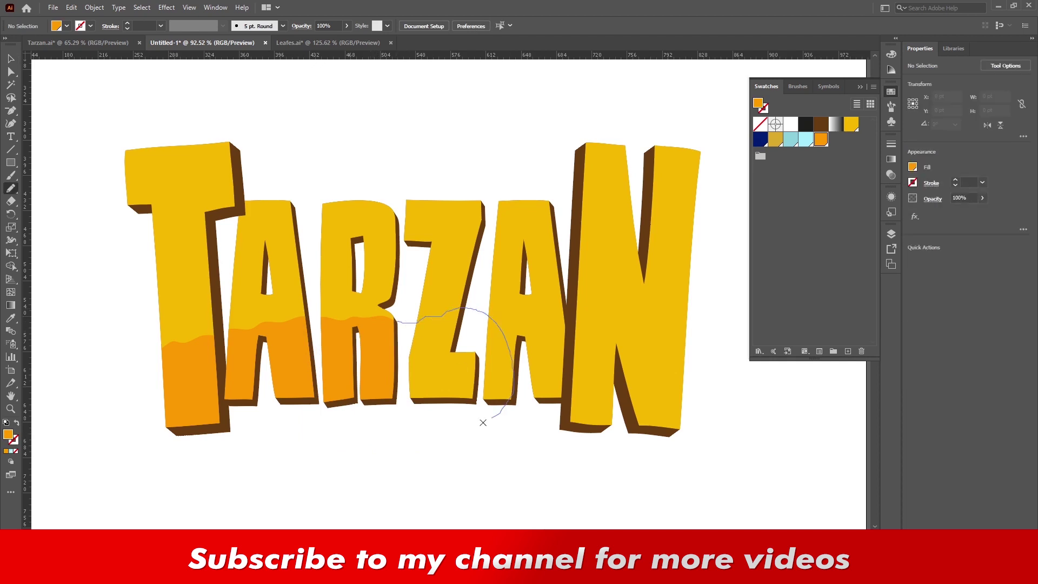
key(v)
click(820, 140)
shift+click(459, 263)
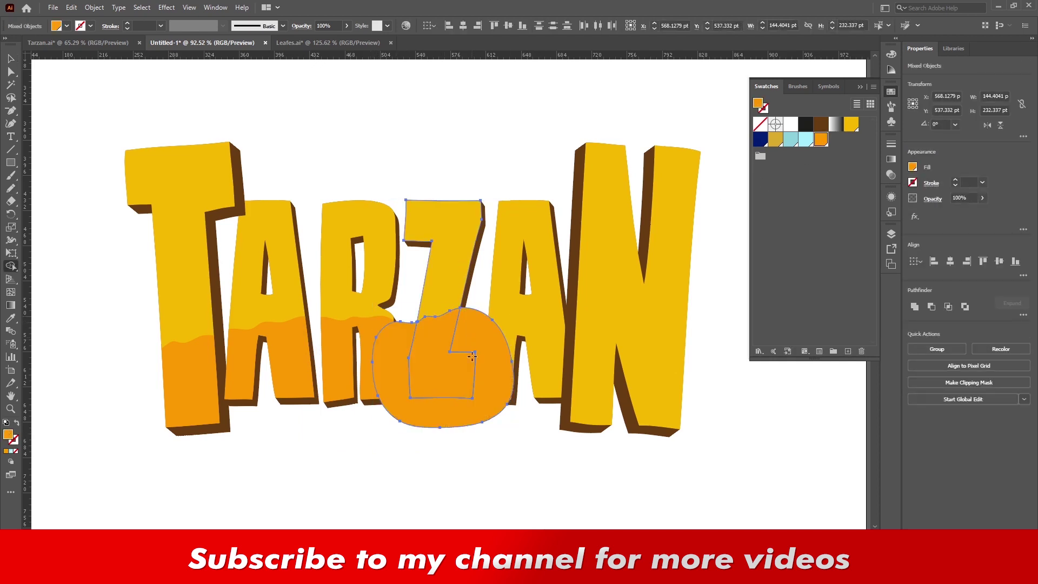
key(ctrl+7)
click(507, 428)
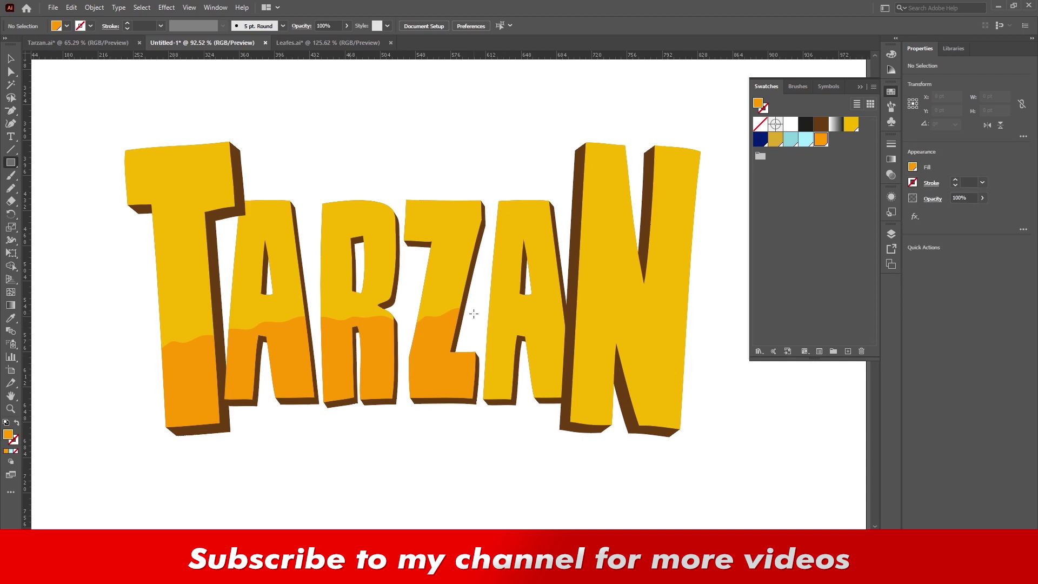
- Fill the second A's lower region orange with Shape Builder and delete leftover loop pieces
key(n)
drag(472, 316, 469, 320)
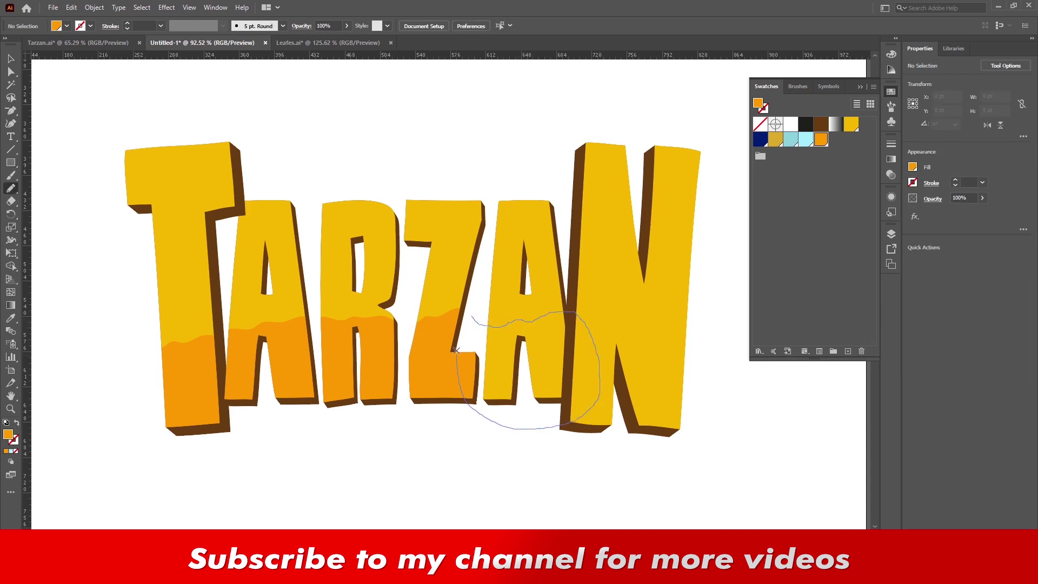
key(v)
shift+click(557, 301)
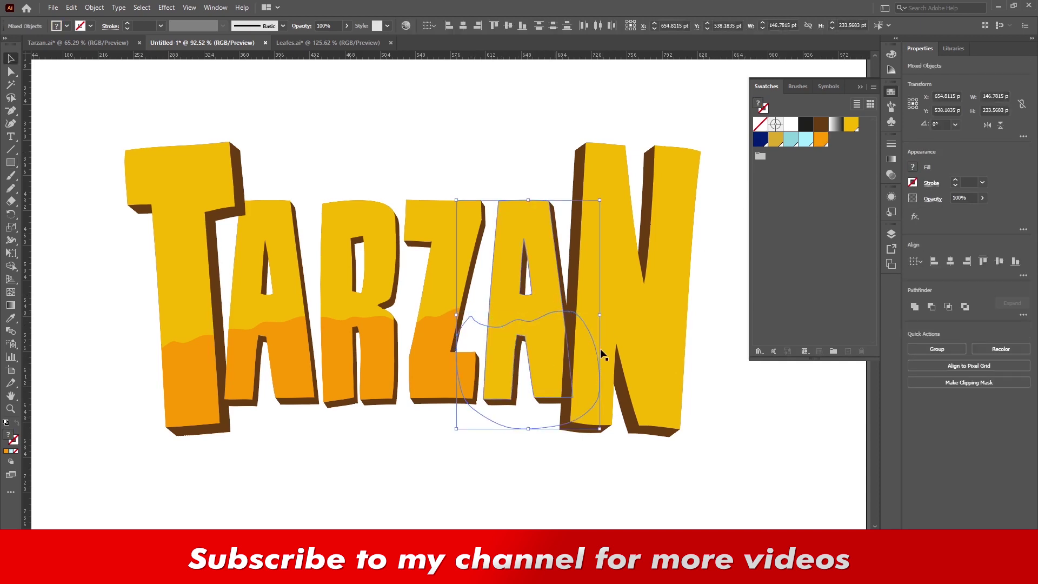
key(shift+m)
key(Left)
click(573, 357)
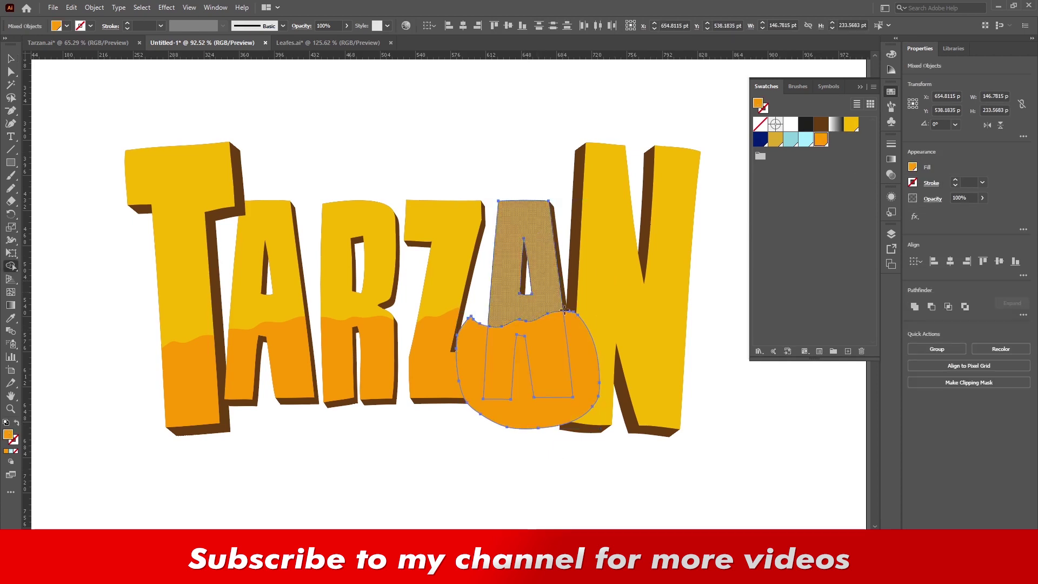
drag(597, 379, 519, 423)
key(v)
click(518, 423)
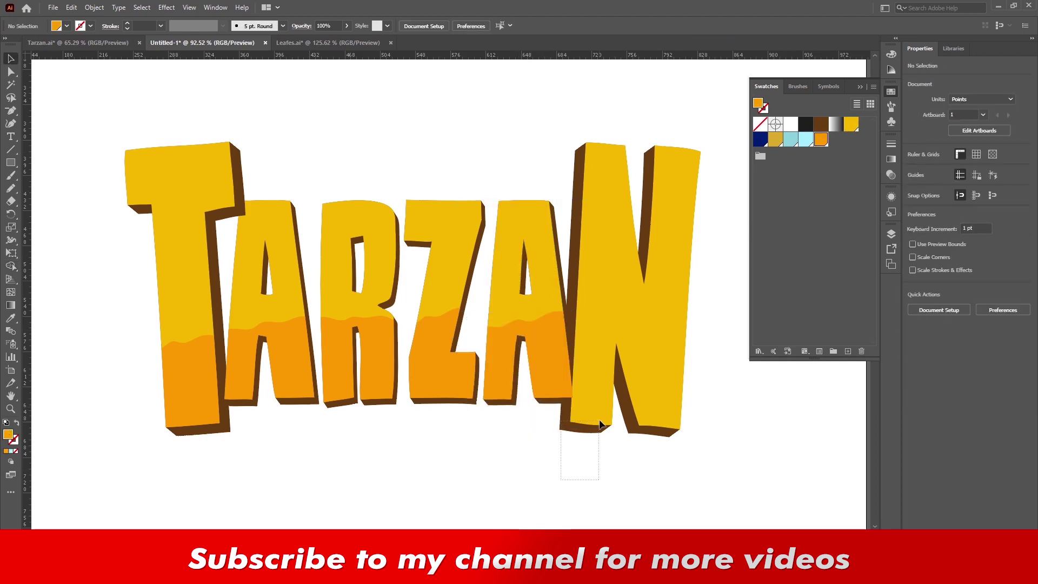
- Bring the N in front of the second A
click(601, 424)
key(ctrl+shift+bracketright)
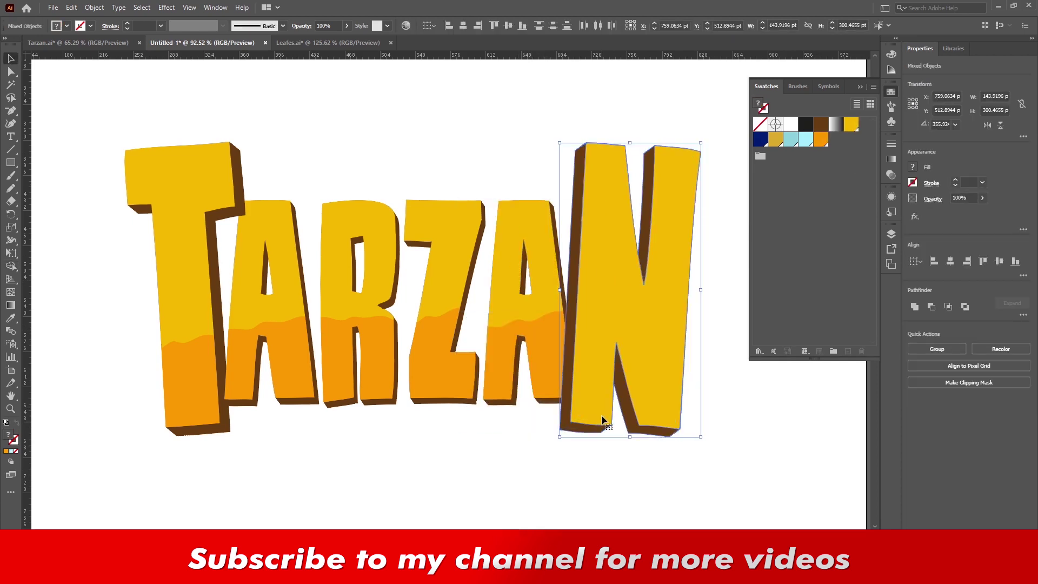
click(521, 478)
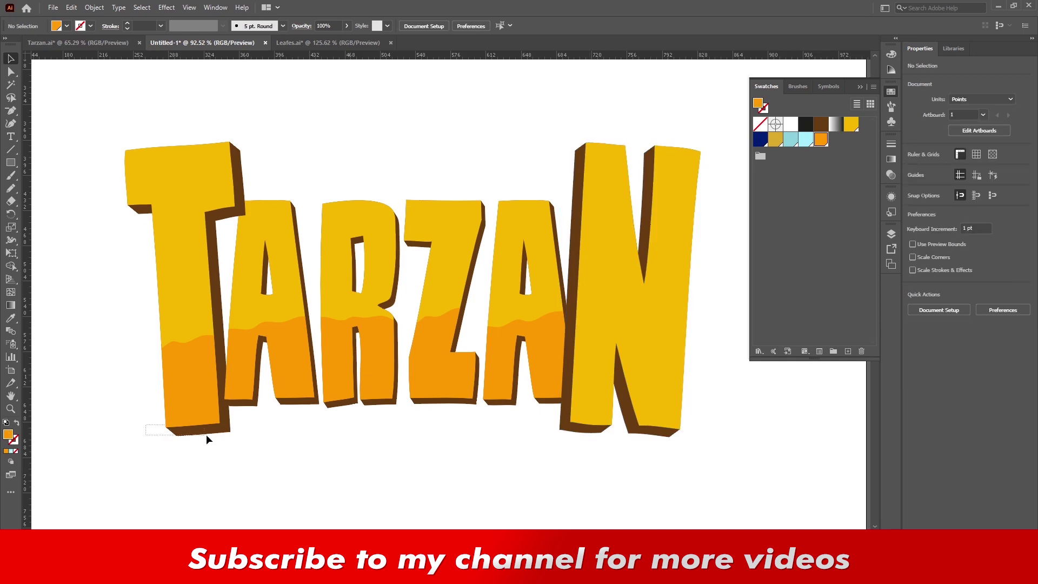
drag(206, 435, 207, 435)
- Pencil a closed blob around the N's base and fill it orange
click(368, 458)
click(603, 388)
key(n)
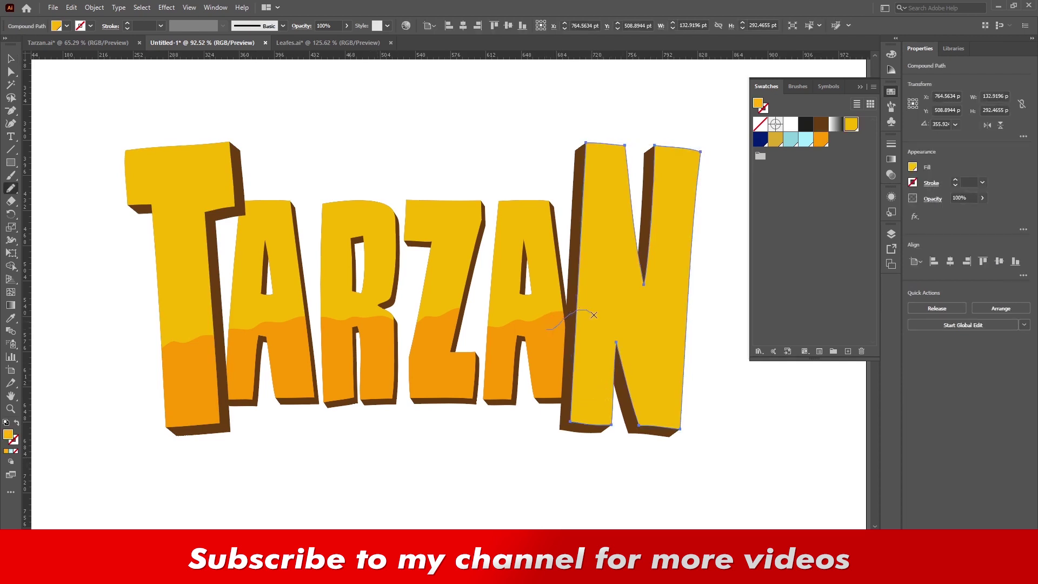
drag(708, 341, 709, 342)
mouse_move(705, 327)
mouse_down()
mouse_move(630, 473)
mouse_move(513, 330)
mouse_up()
drag(552, 288, 553, 287)
key(v)
click(820, 139)
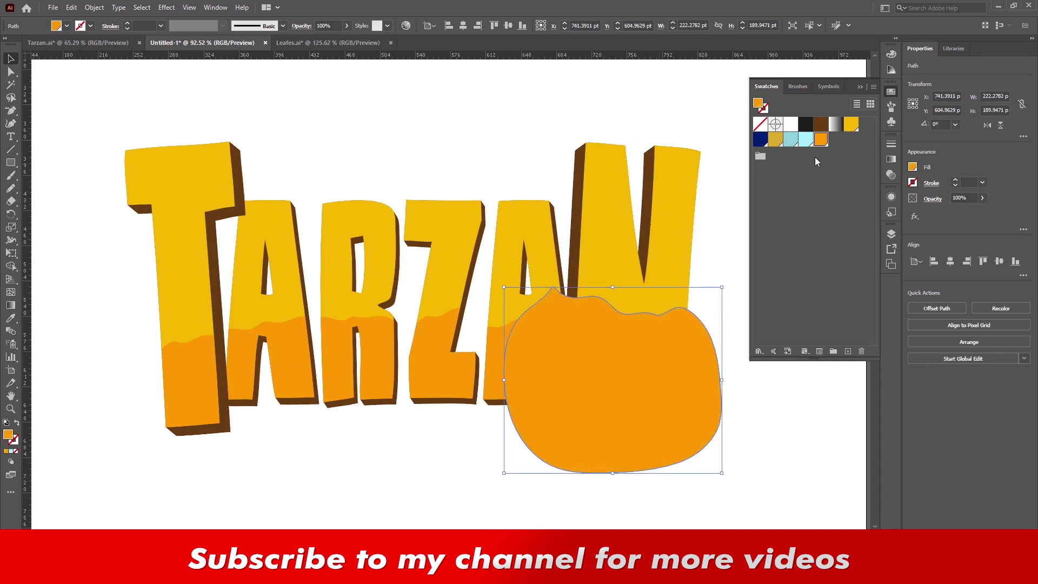
- Trim the orange blob to the N, deleting the part outside the letter
shift+click(679, 250)
key(shift+m)
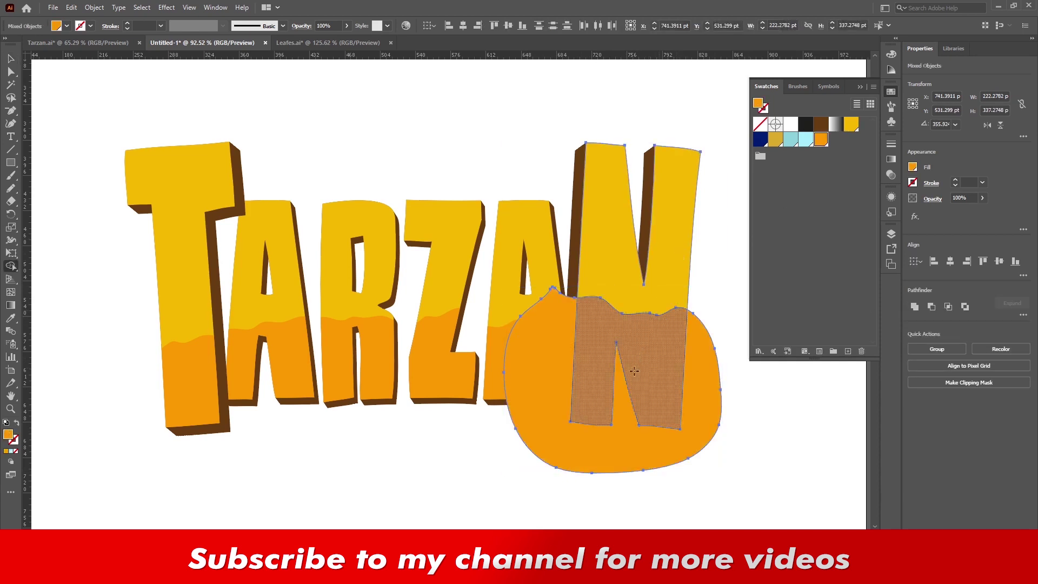
key(v)
click(709, 505)
click(651, 465)
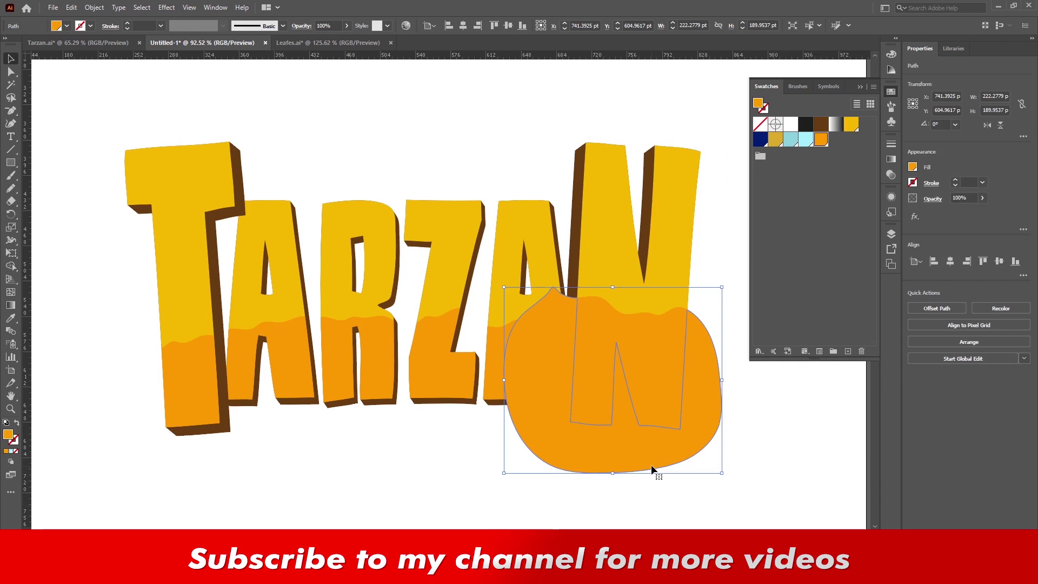
key(Delete)
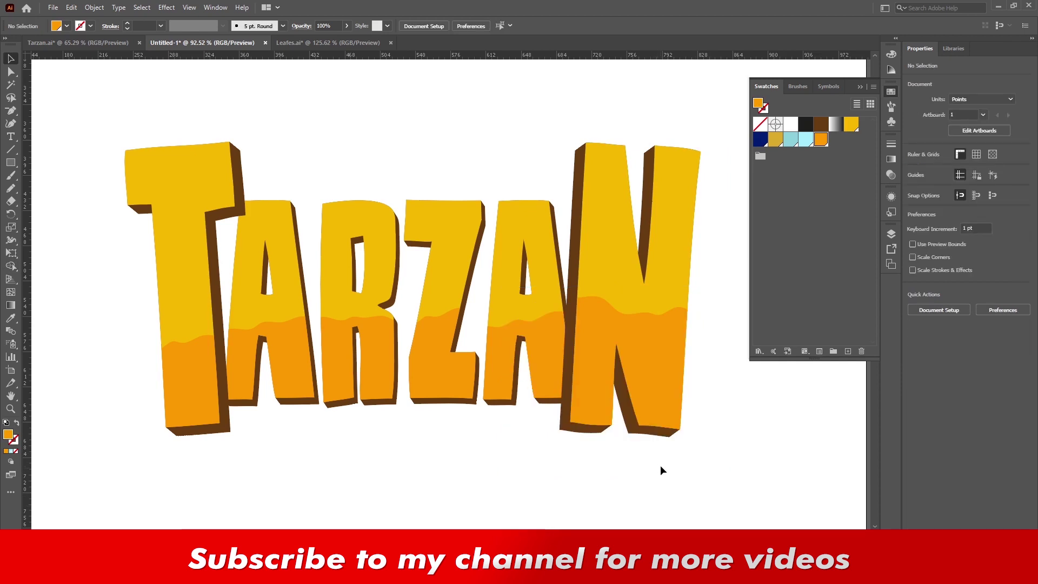
key(n)
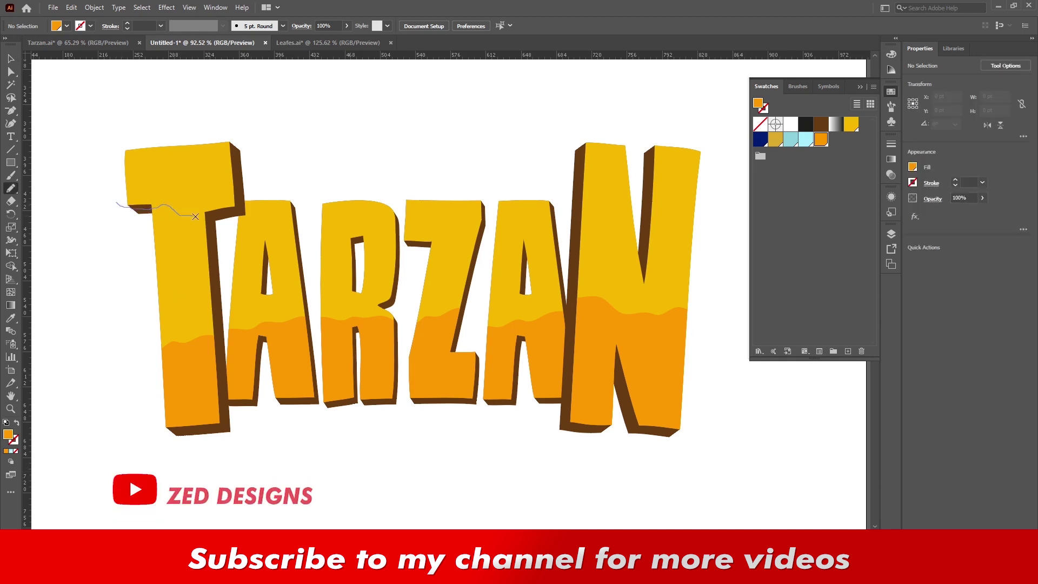
- Cap the T's top with a dark-yellow band trimmed to the letter
drag(254, 220, 101, 159)
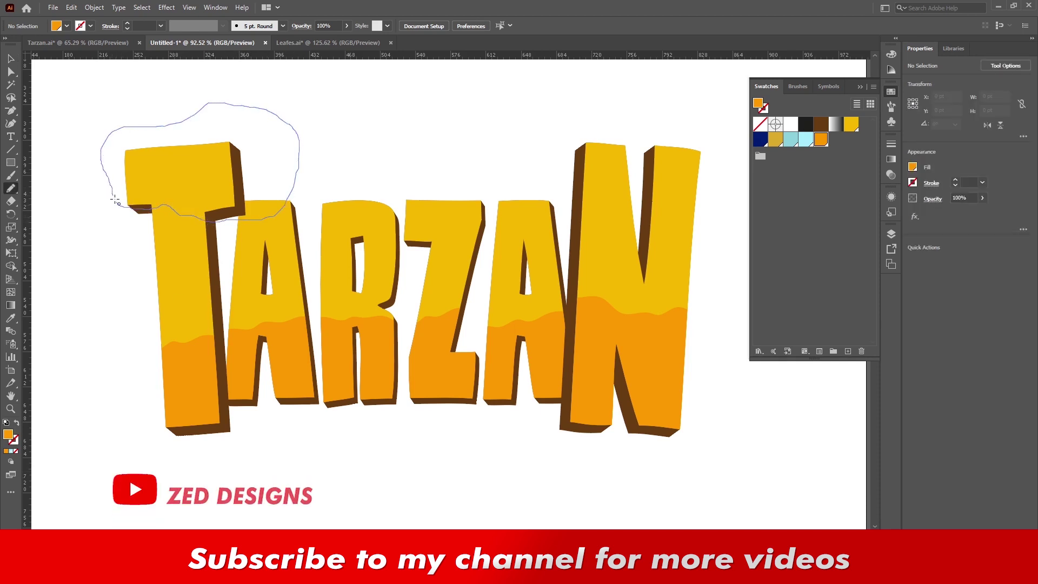
key(v)
click(776, 139)
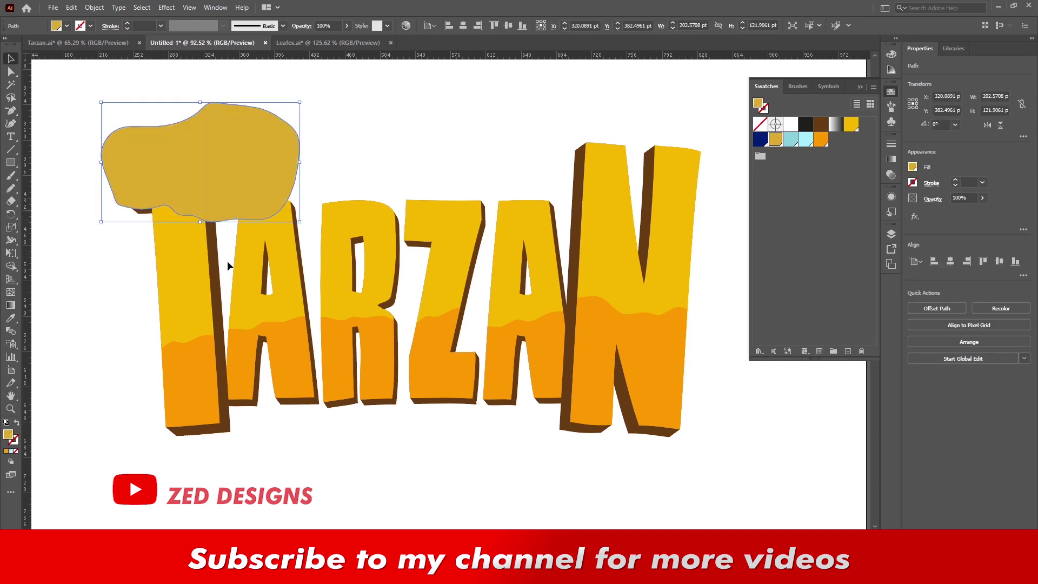
shift+click(193, 264)
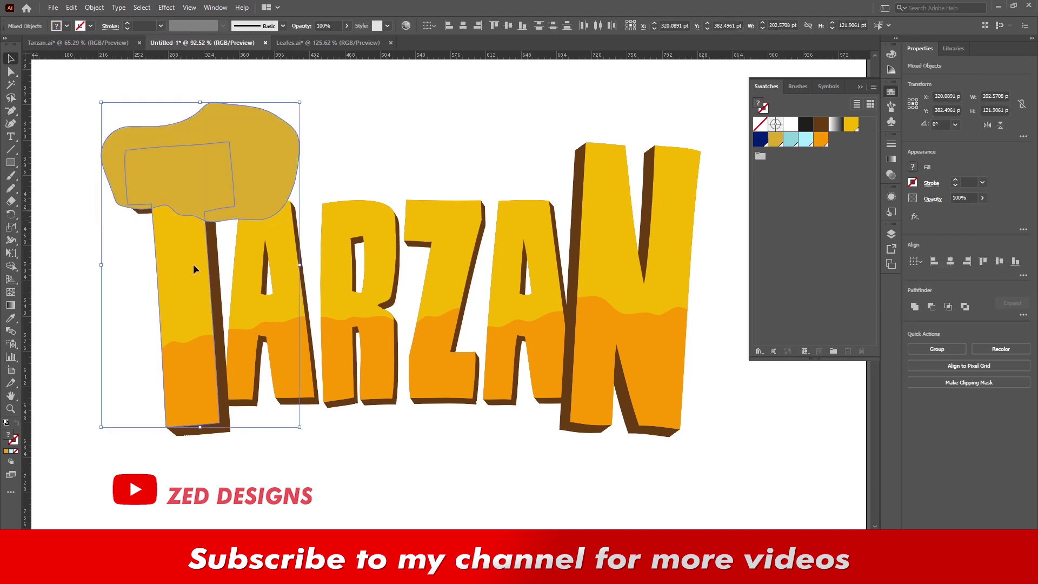
click(300, 145)
key(ctrl+7)
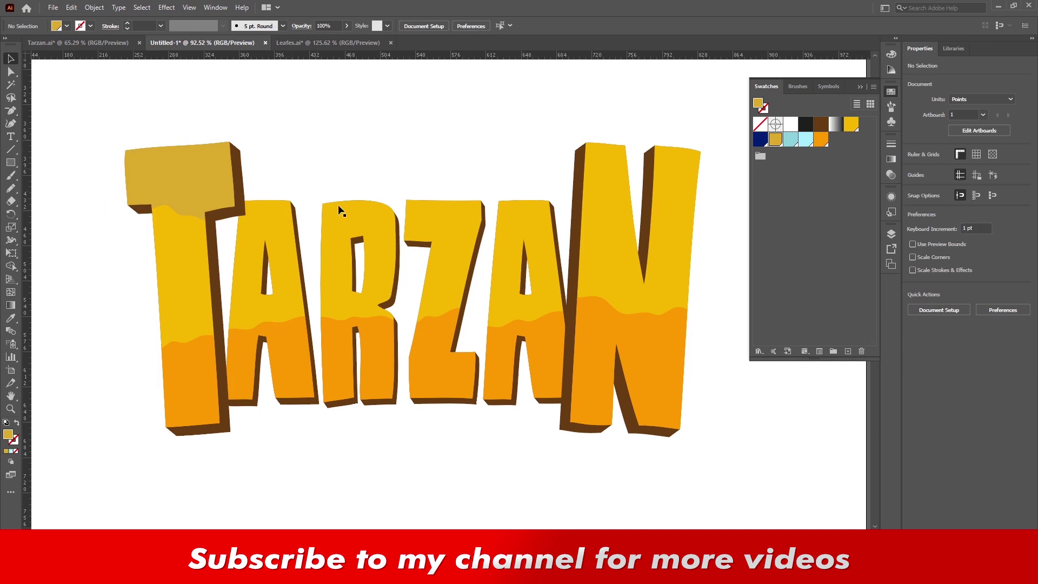
- Add a dark-yellow top band to the first A, removing the blob outside it
key(n)
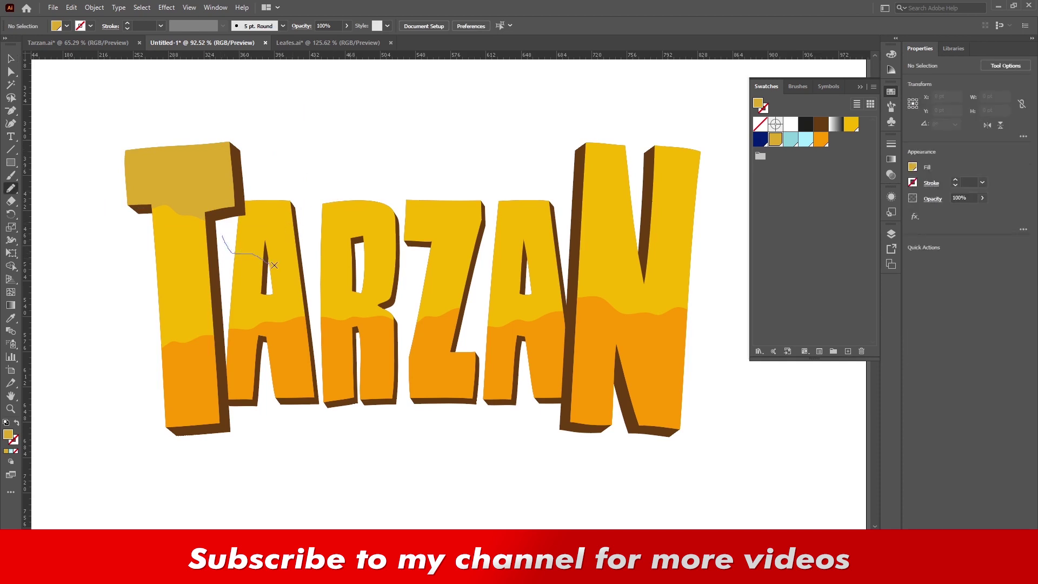
mouse_move(311, 243)
mouse_down()
mouse_move(214, 215)
mouse_move(254, 254)
mouse_up()
key(v)
shift+click(284, 284)
key(shift+m)
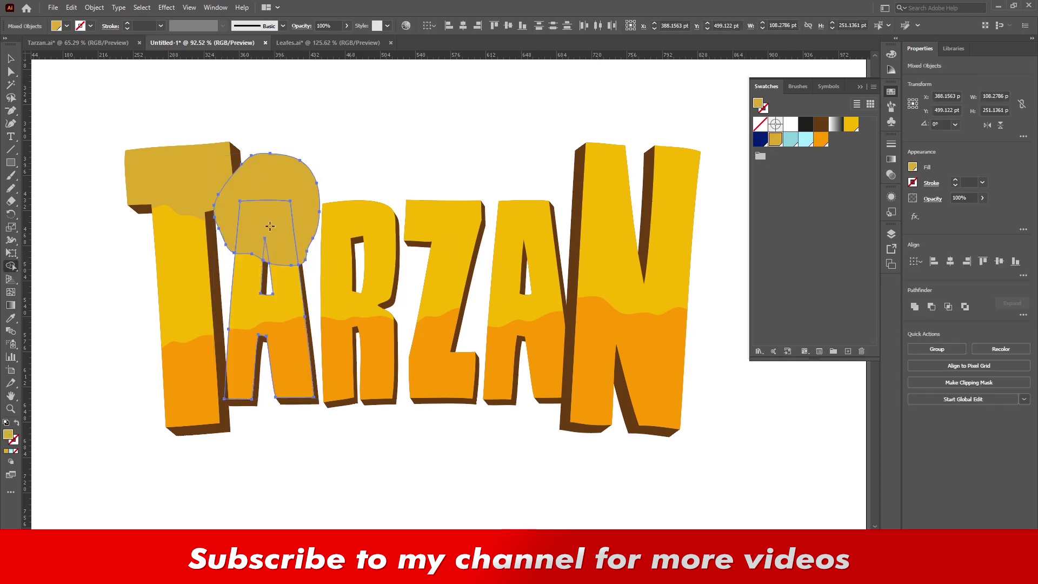
alt+click(297, 196)
key(v)
key(ctrl+shift+a)
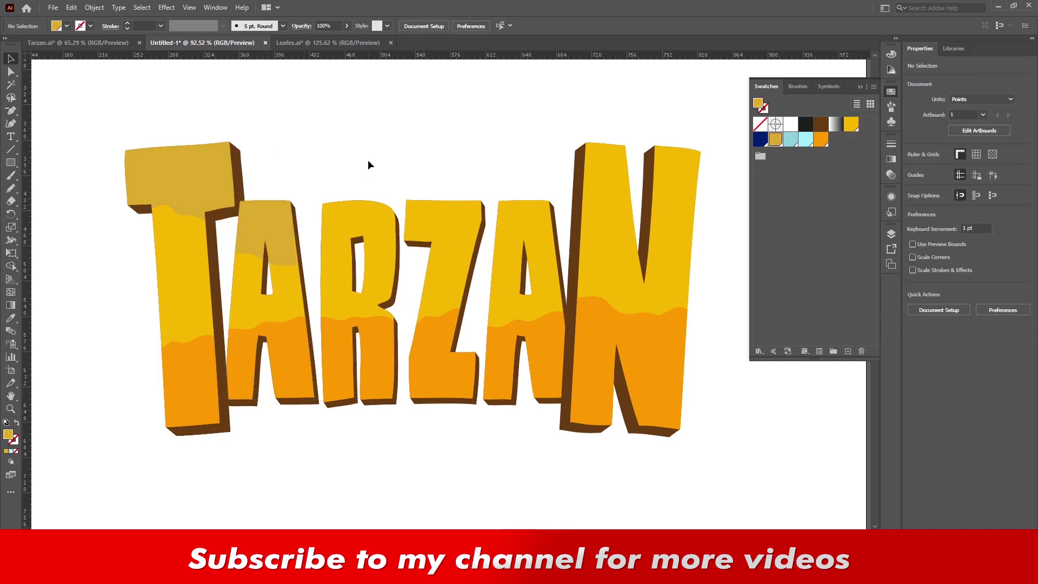
- Add a dark-yellow top band to the R, removing the blob above it
key(n)
drag(310, 266, 310, 265)
key(v)
shift+click(380, 283)
key(shift+m)
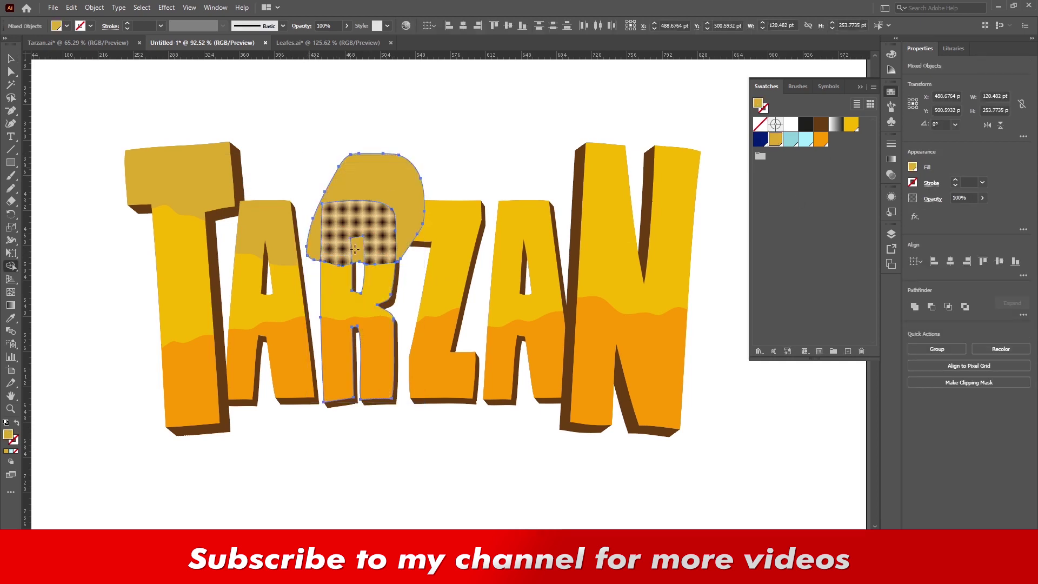
alt+click(383, 160)
key(v)
key(ctrl+shift+a)
- Add a dark-yellow top band to the Z, removing the blob above it
key(n)
drag(400, 267, 398, 264)
key(v)
shift+click(463, 274)
key(shift+m)
alt+click(496, 174)
key(ctrl+shift+a)
- Add a dark-yellow top band to the second A, removing the blob above it
key(n)
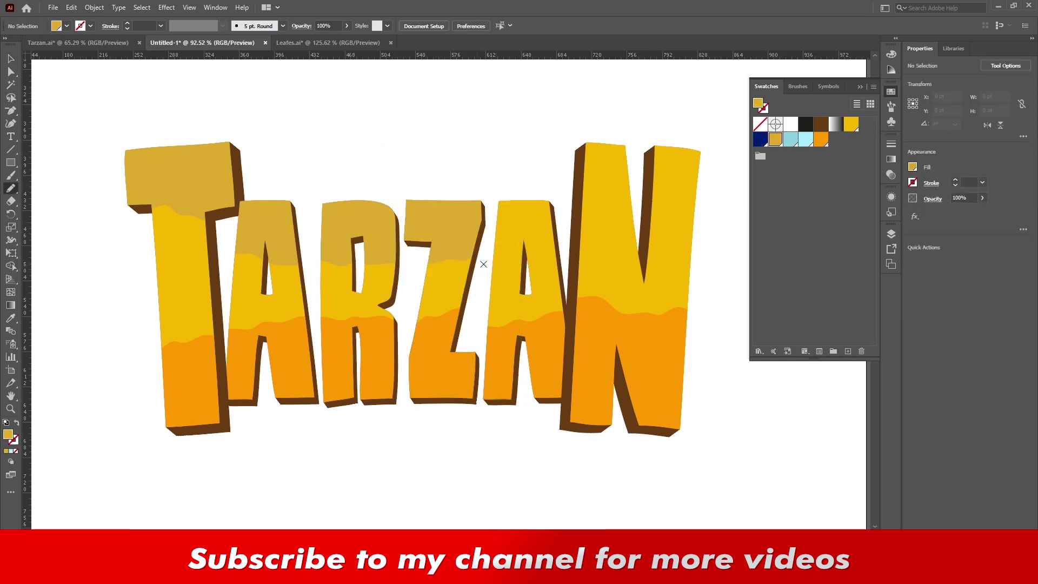
drag(505, 256, 484, 255)
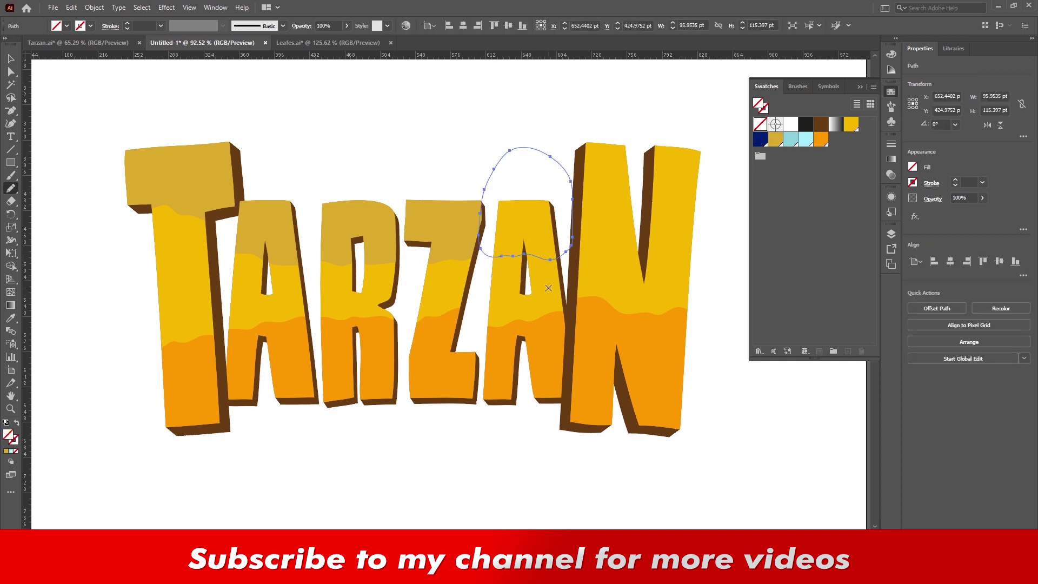
key(v)
shift+click(543, 325)
key(shift+m)
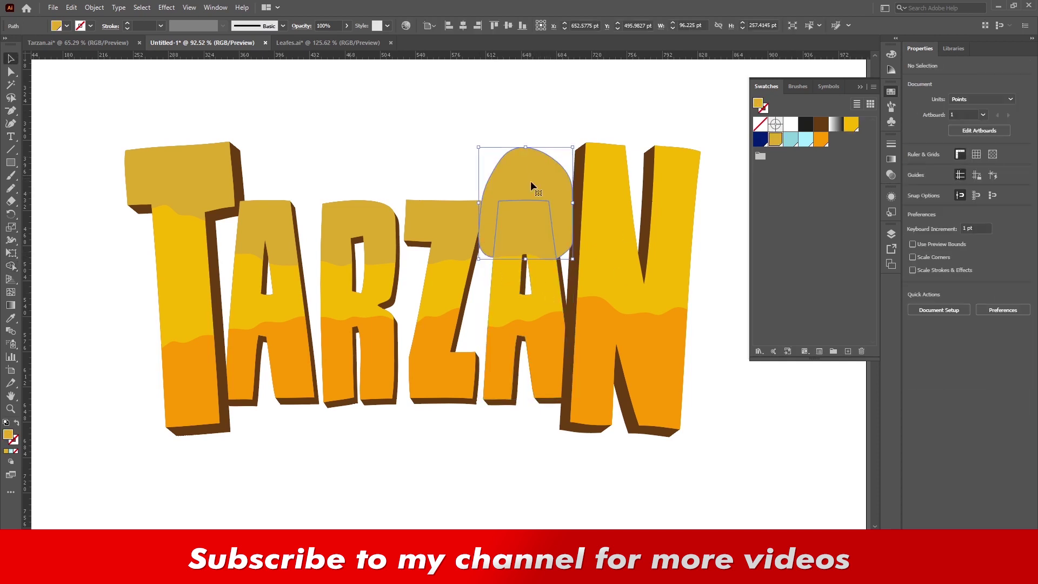
alt+click(530, 181)
key(ctrl+shift+a)
- Delete the stray triangle left inside the A
key(v)
click(522, 249)
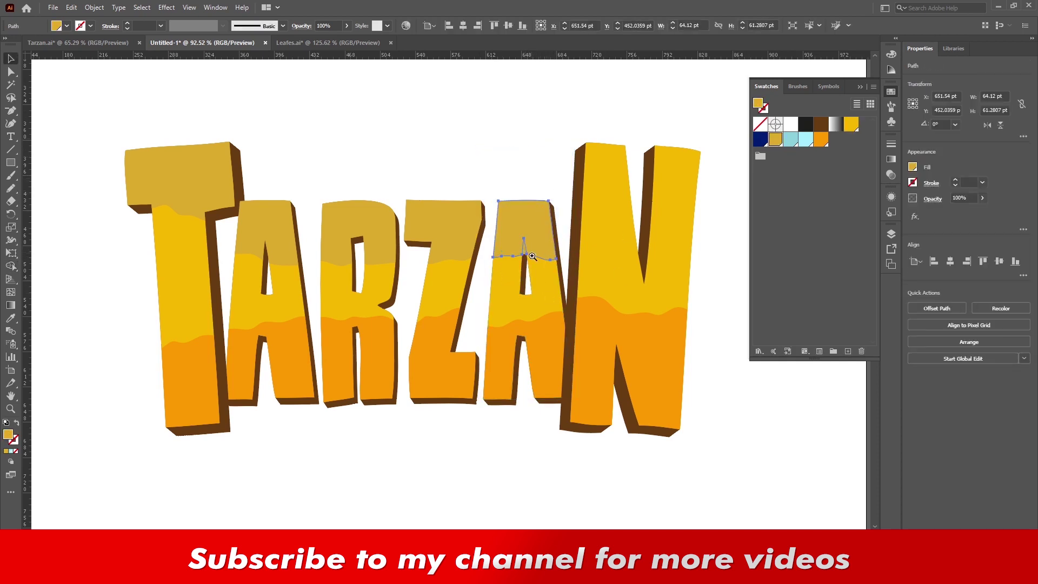
scroll(518, 254, up, 4)
key(Delete)
scroll(518, 270, down, 4)
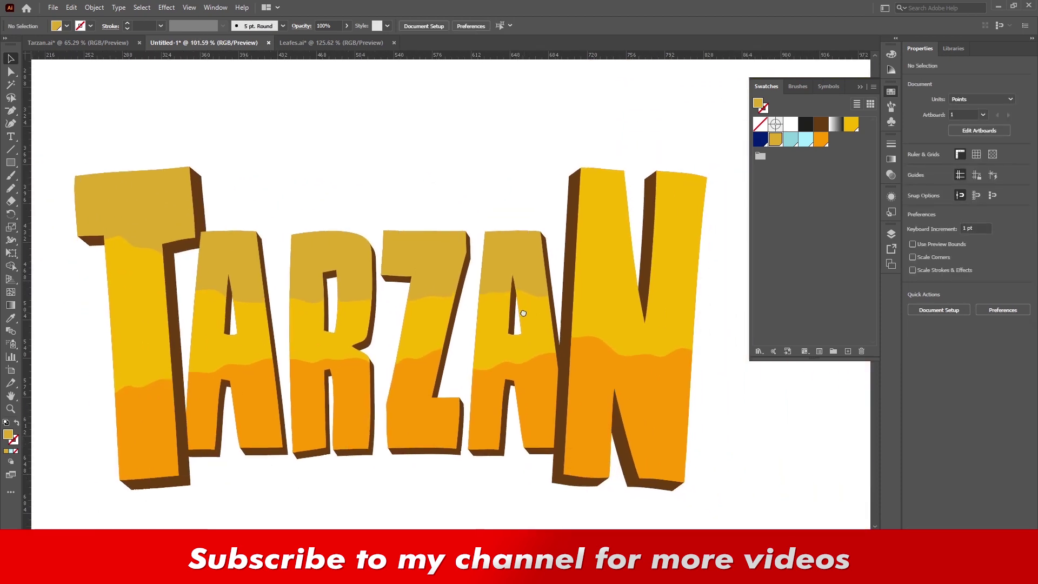
- Add a dark-yellow top band to the N, keeping only the part inside the letter
key(m)
drag(544, 199, 564, 221)
drag(539, 203, 547, 257)
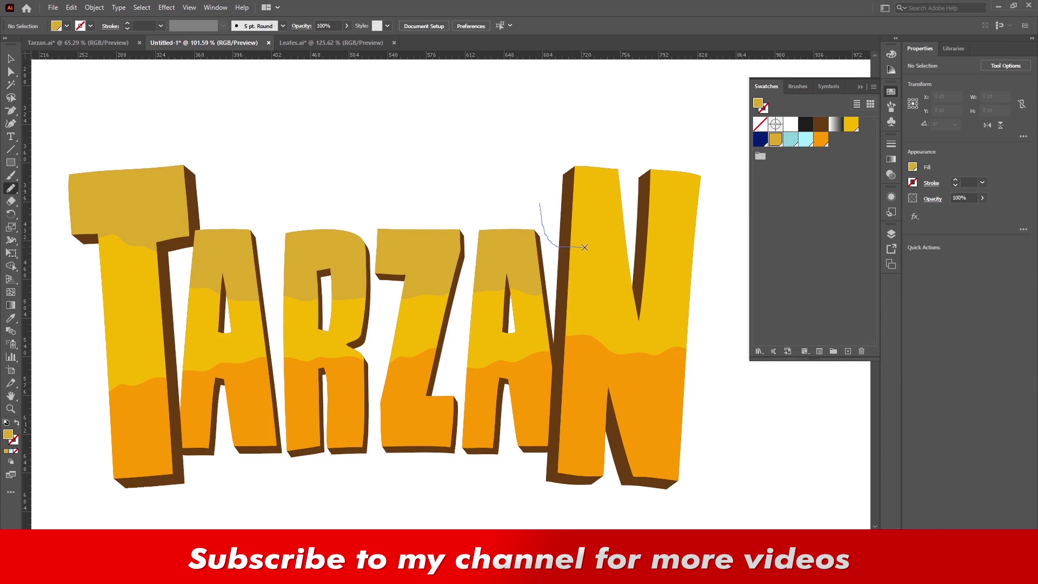
key(v)
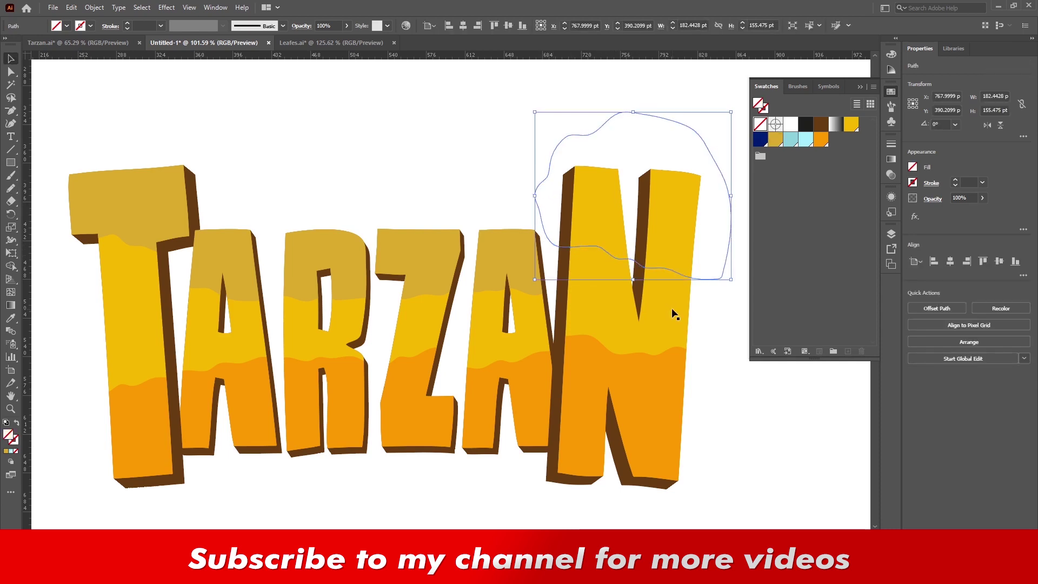
click(776, 140)
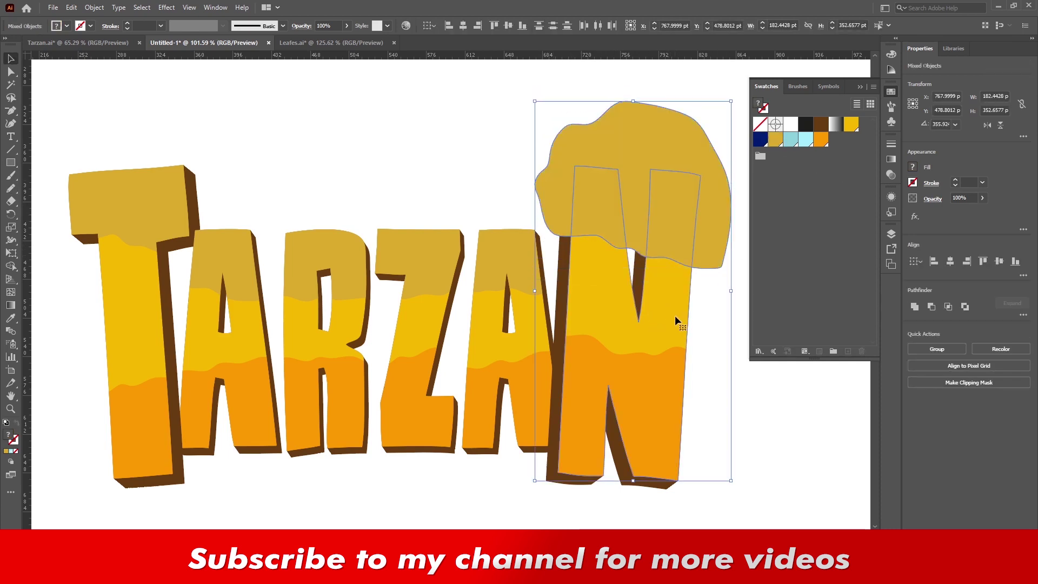
click(682, 131)
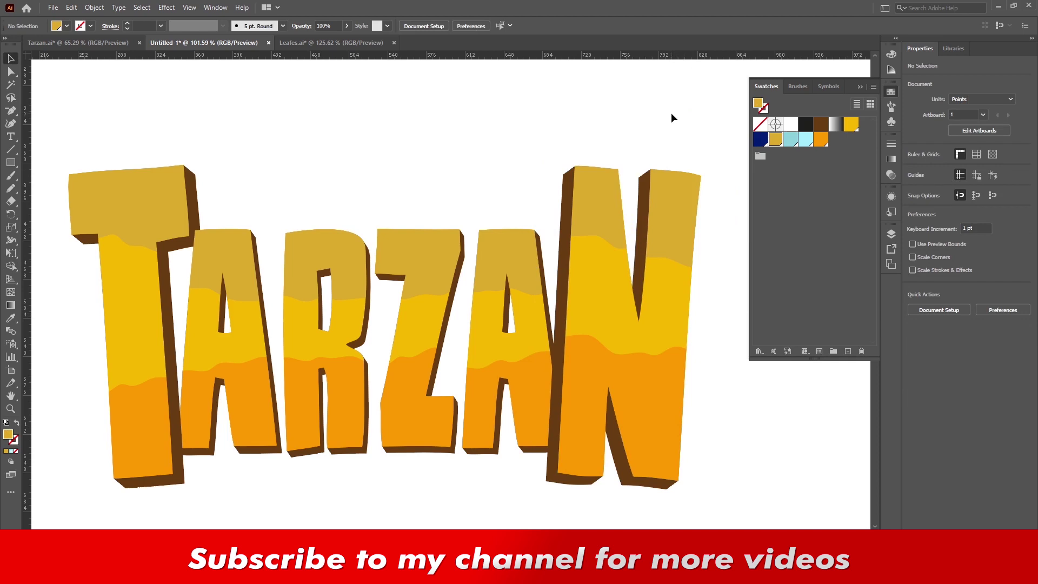
scroll(444, 248, down, 1)
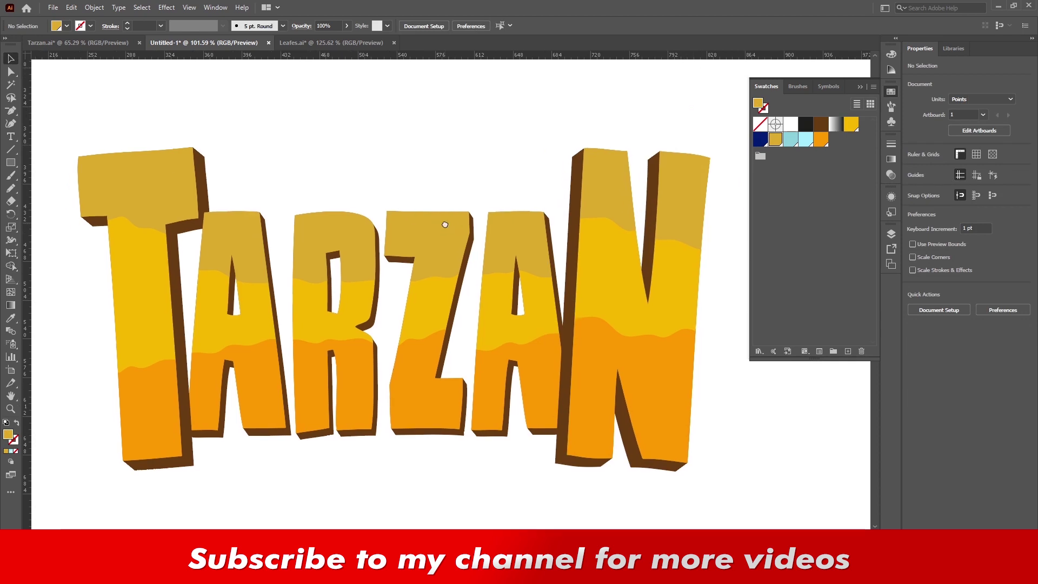
click(157, 403)
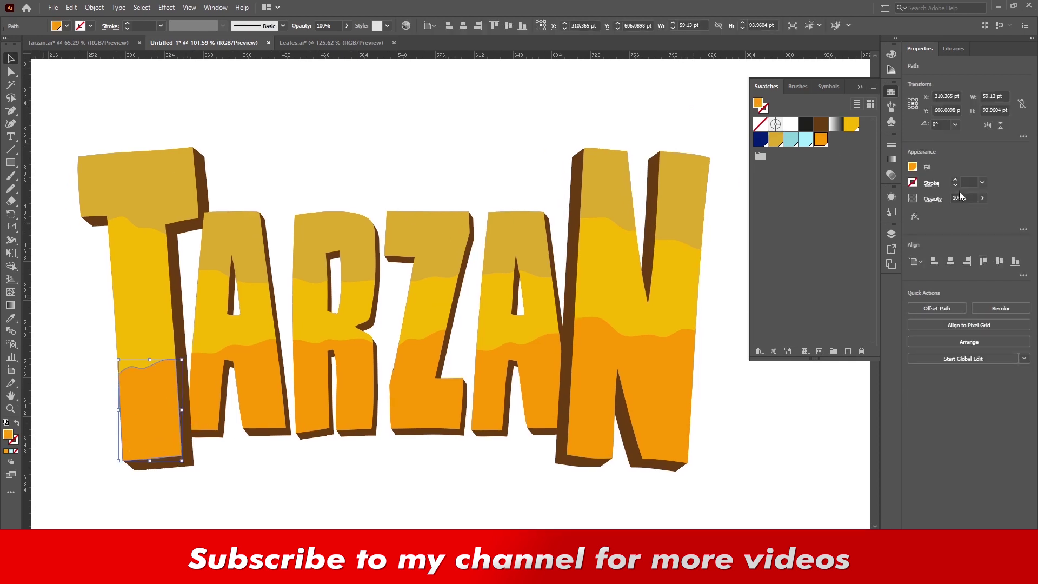
- Give the orange lower bands a yellow 6 pt stroke aligned to the inside
click(955, 181)
click(956, 180)
click(955, 180)
click(956, 185)
click(955, 185)
click(931, 184)
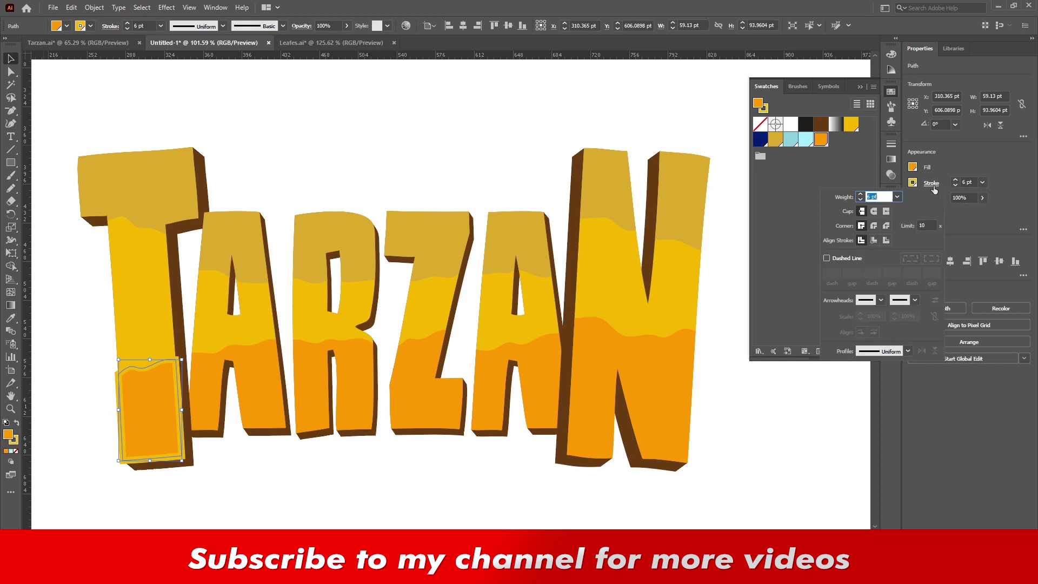
click(886, 241)
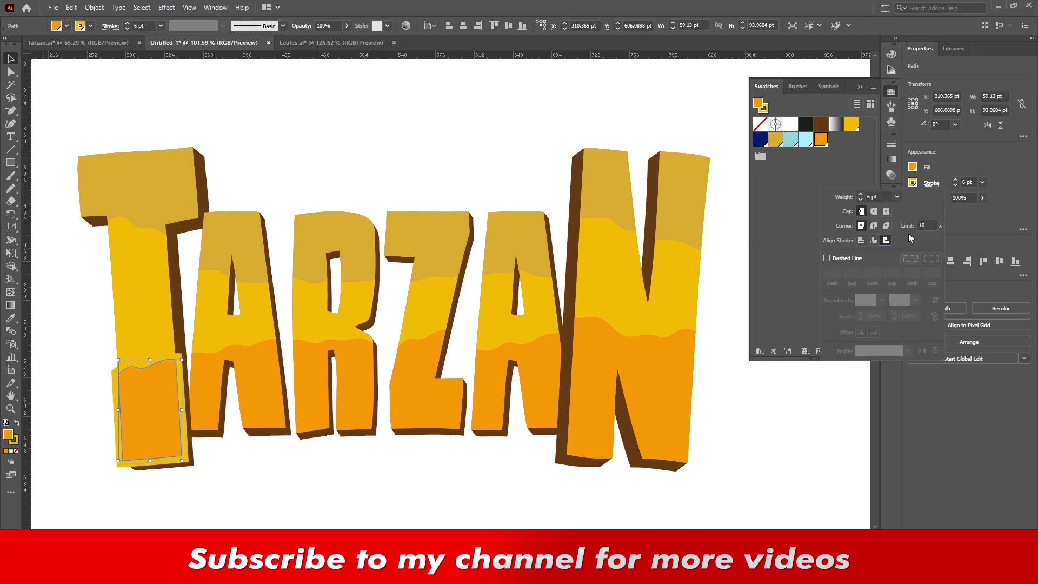
click(873, 240)
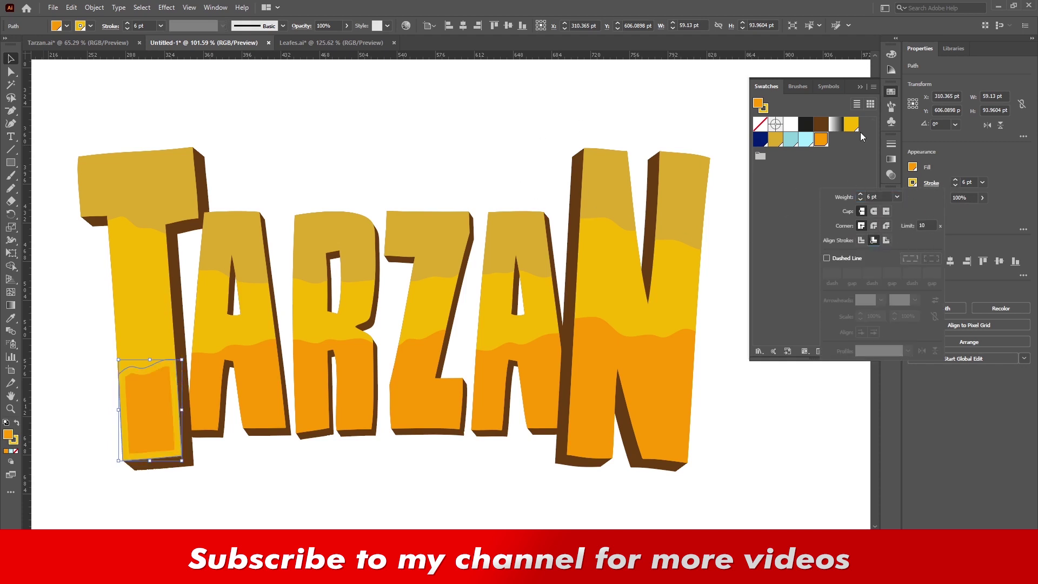
click(914, 171)
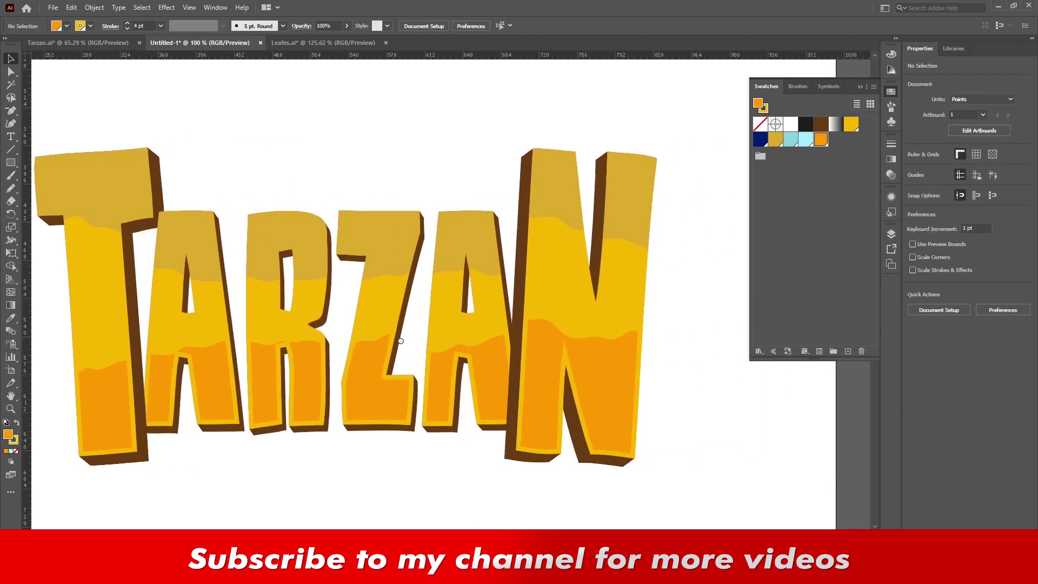
- Reframe the view on the lettering and select the Z, A and N
alt+click(461, 352)
scroll(461, 351, up, 1)
scroll(421, 278, up, 1)
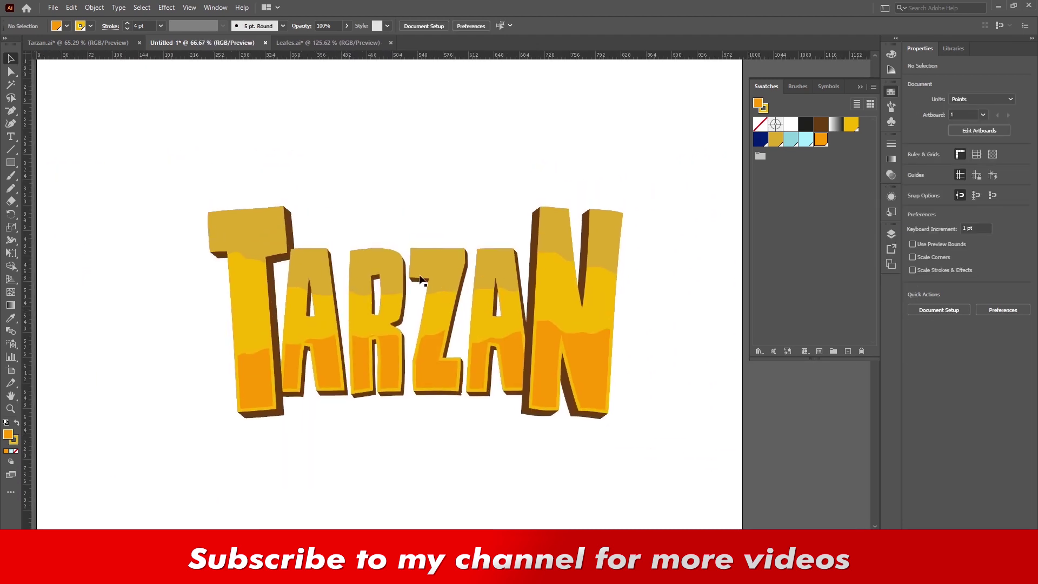
click(443, 272)
drag(428, 126, 645, 455)
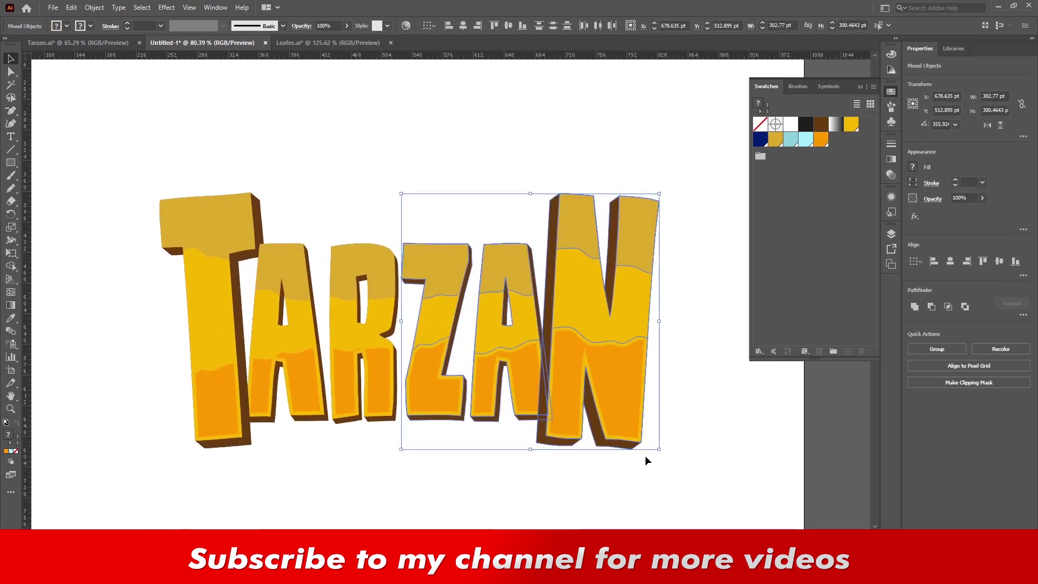
- Nudge the Z, A and N left, then the A and N twice more, then R–N once
key(Left)
key(Left)
key(Left)
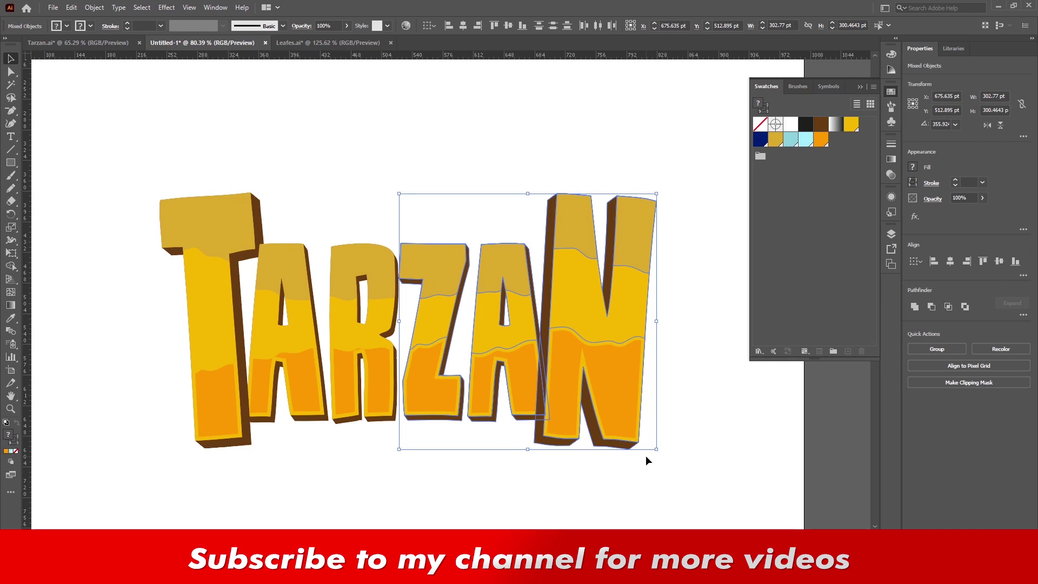
click(532, 188)
drag(492, 136, 676, 483)
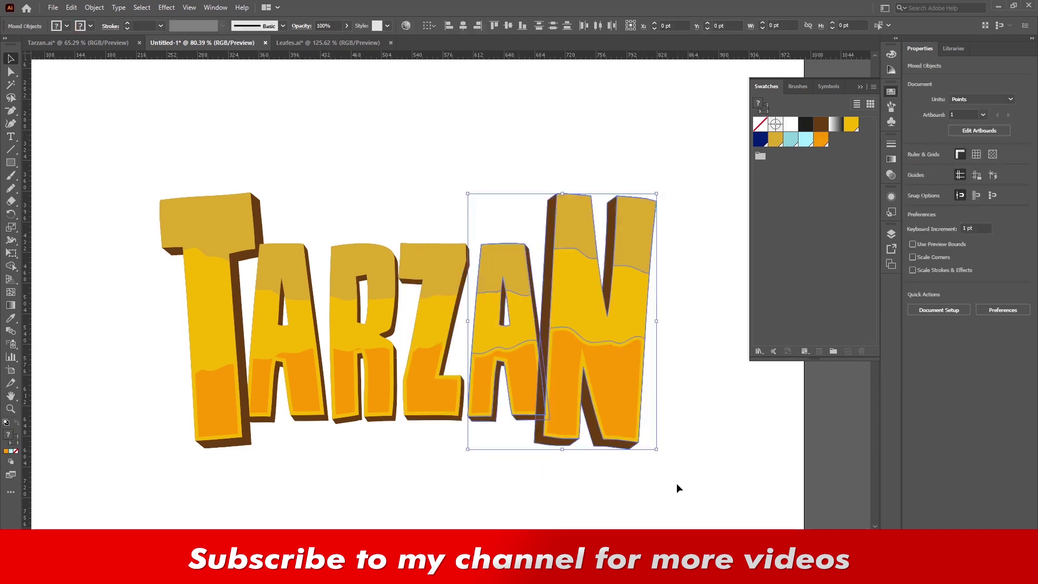
key(Left)
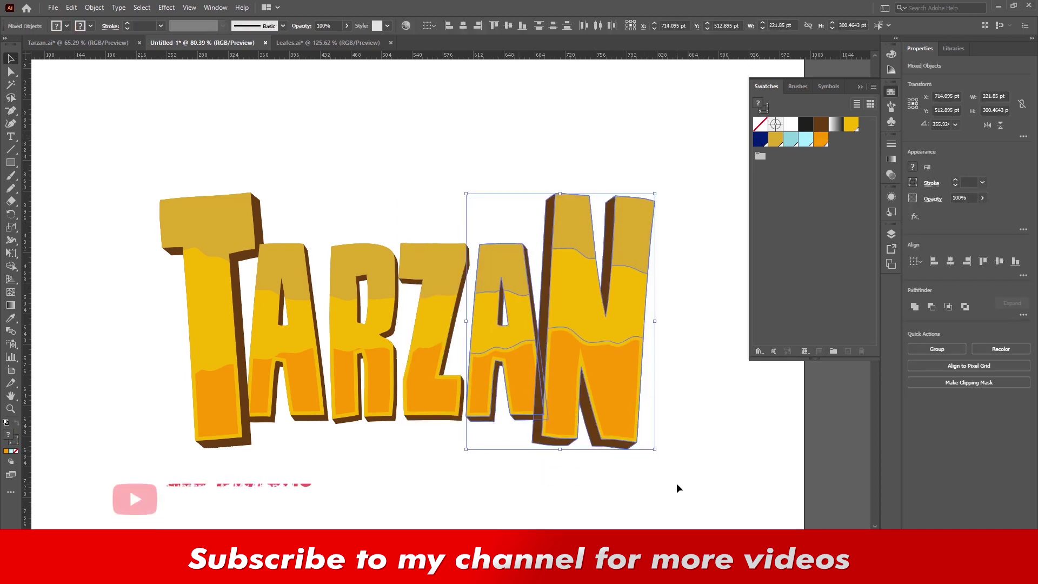
key(Left)
click(703, 471)
drag(716, 473, 348, 126)
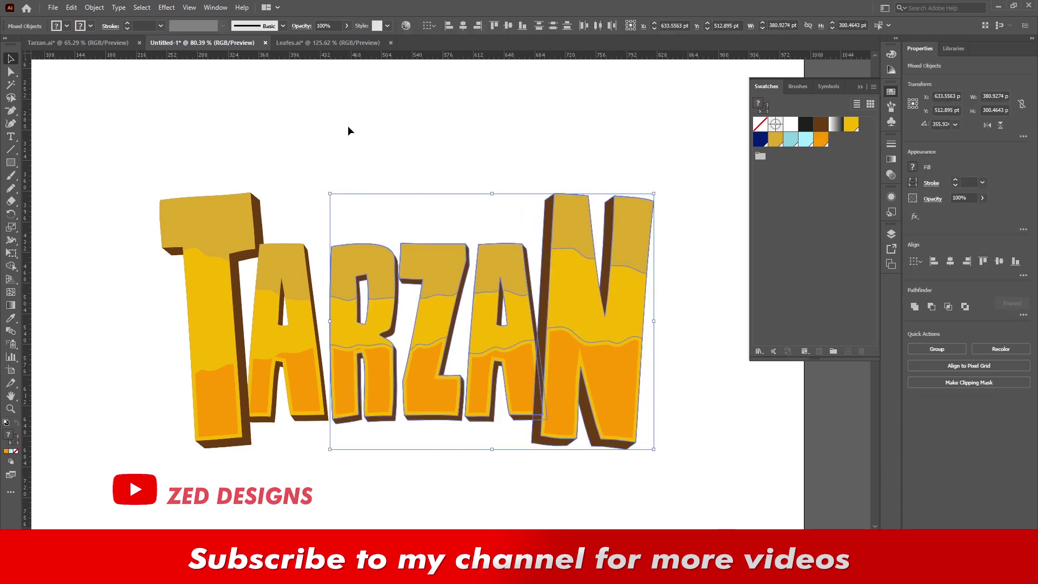
key(Left)
key(Left)
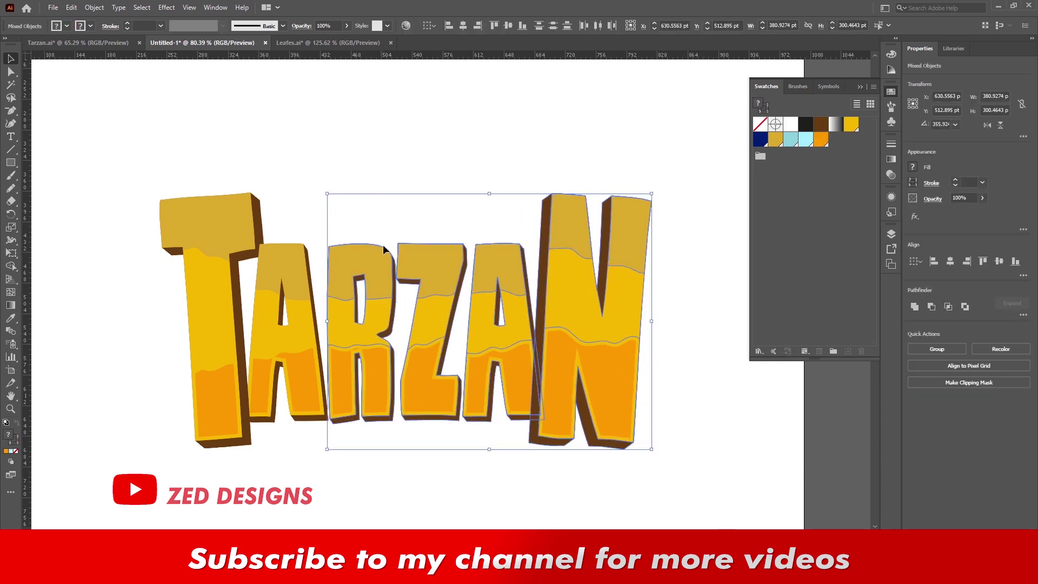
click(463, 458)
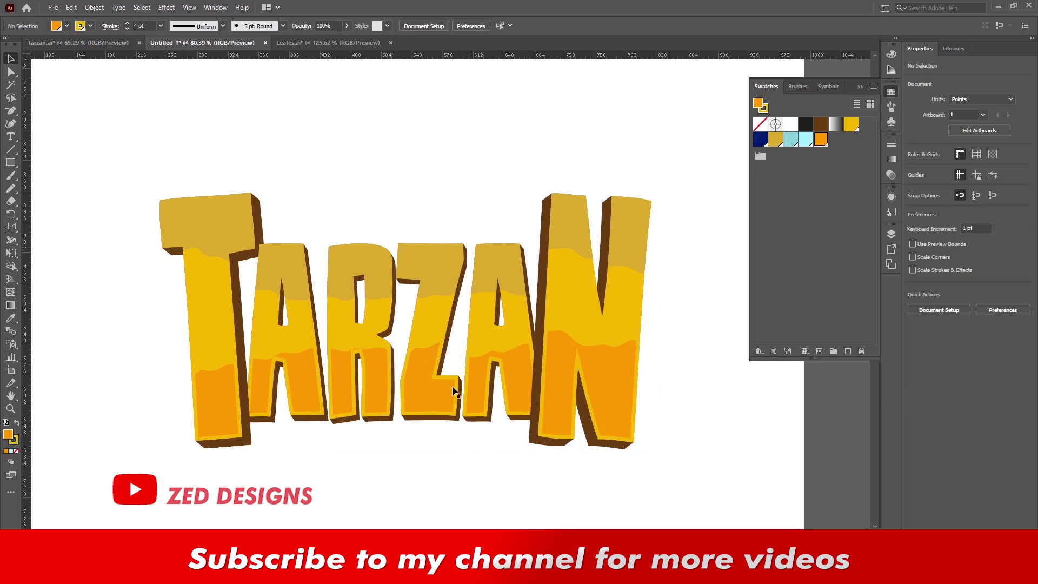
- Rotate the Z slightly with its corner handle
scroll(392, 410, up, 1)
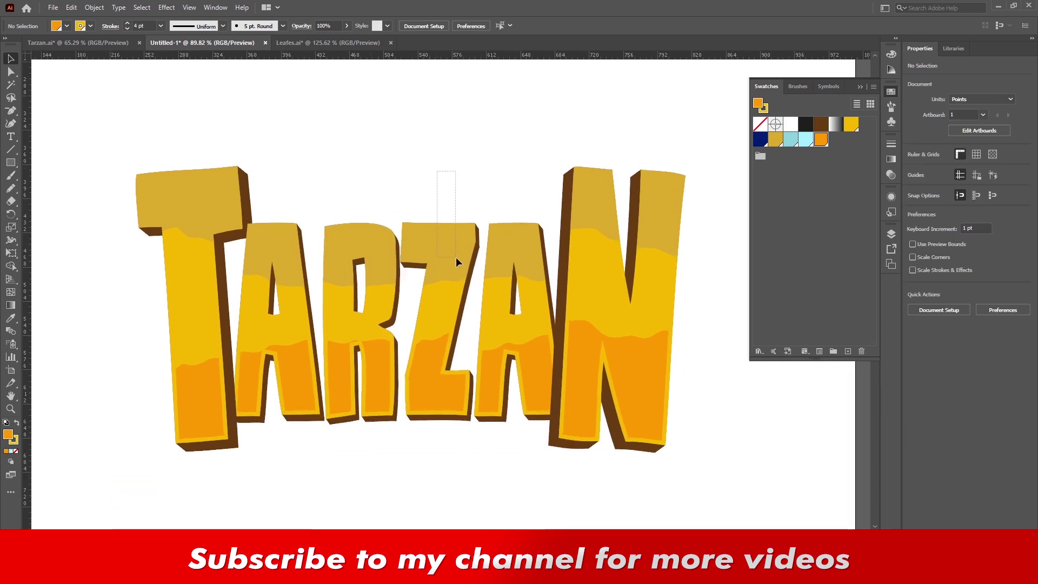
drag(456, 261, 450, 401)
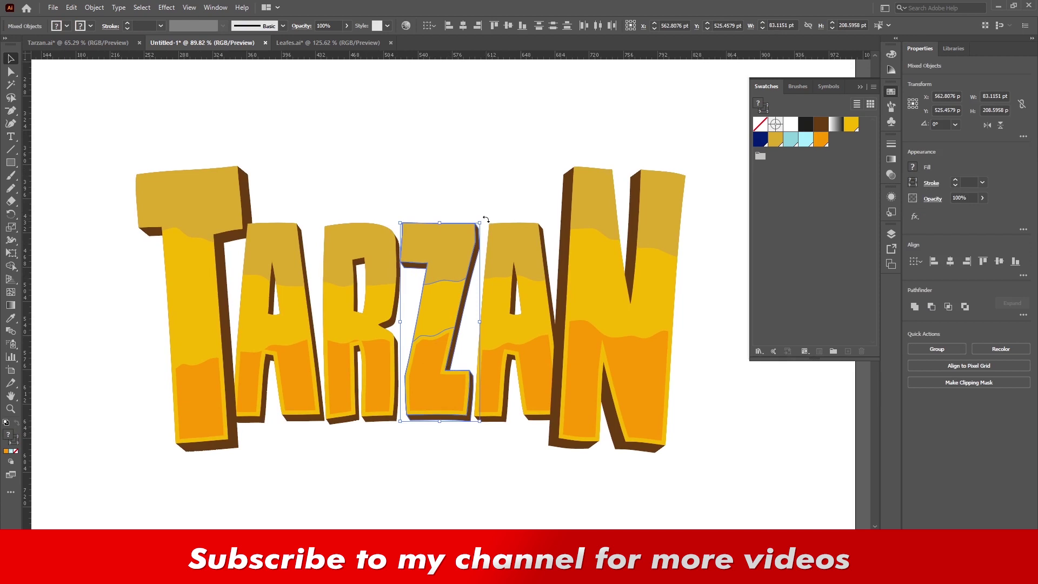
drag(486, 219, 486, 220)
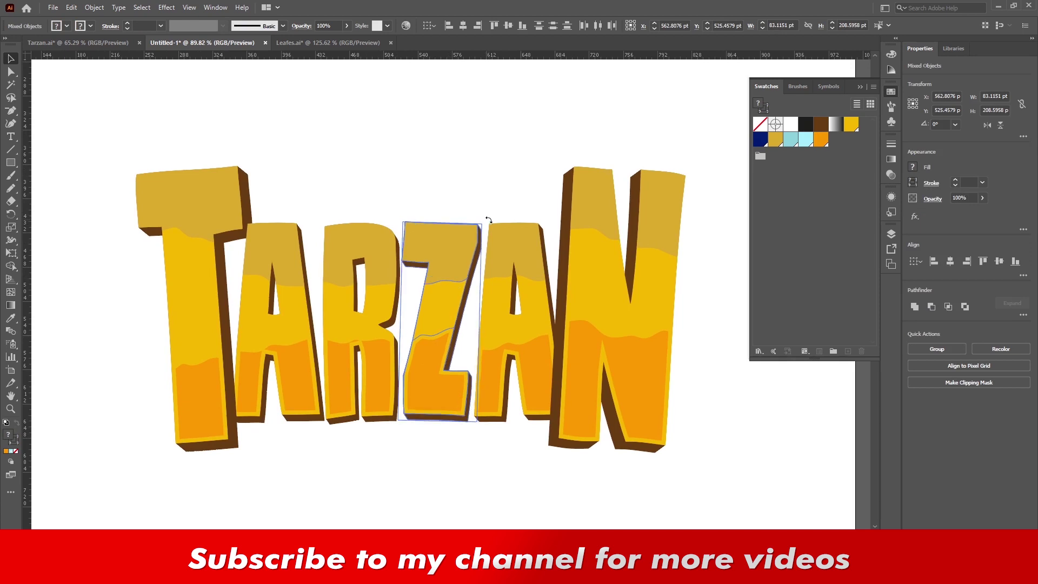
click(511, 161)
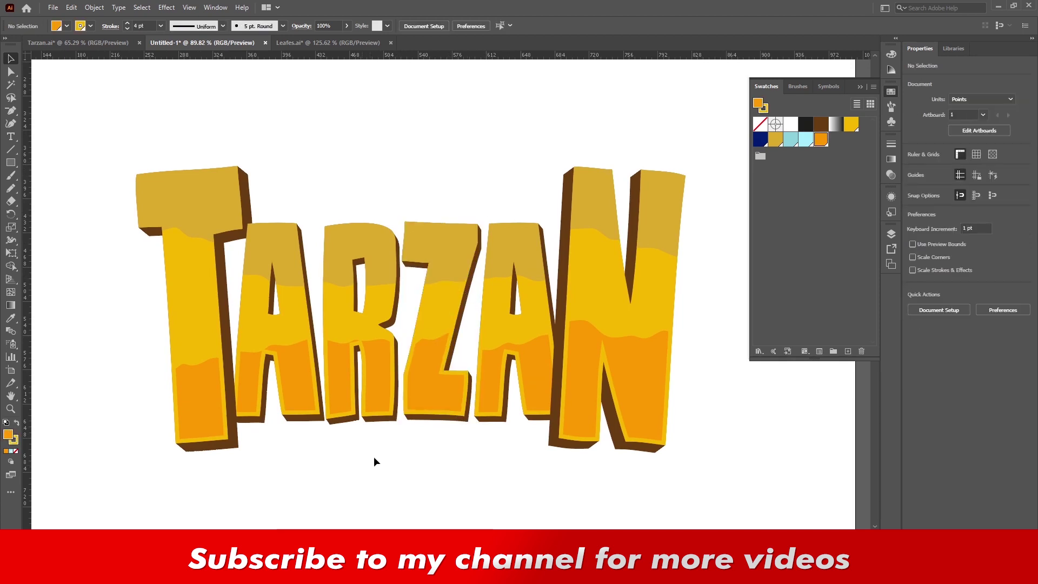
- Type the subtitle 'THE GAME' below TARZAN
key(t)
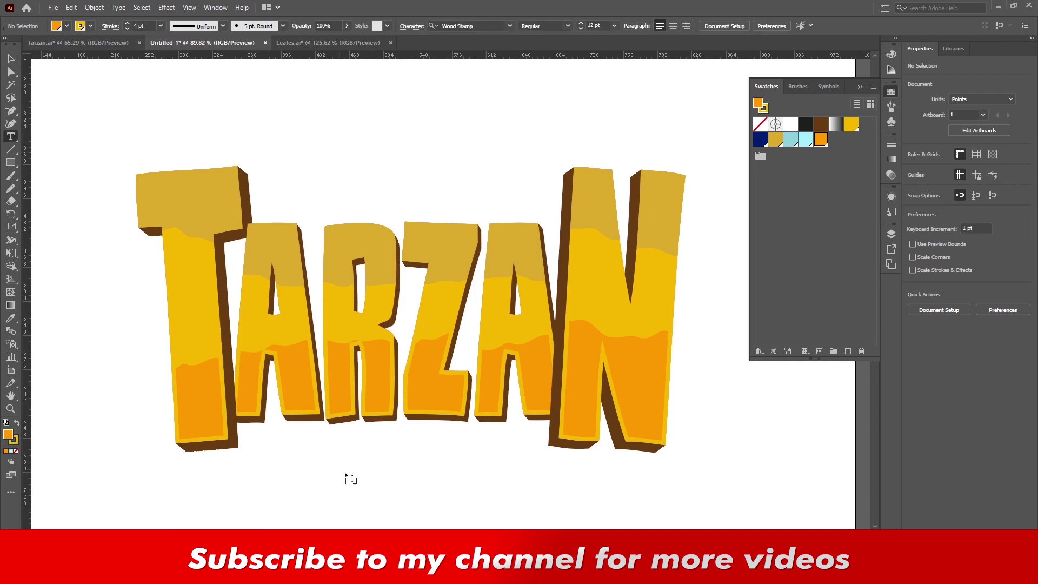
click(346, 462)
text(T)
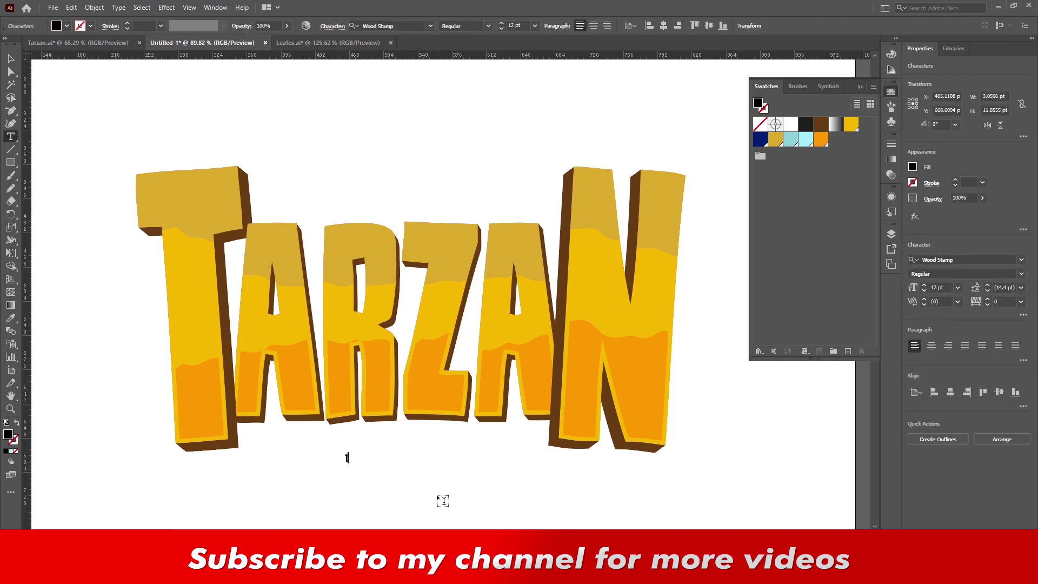
text(N)
key(BackSpace)
text(HE GAME)
click(10, 58)
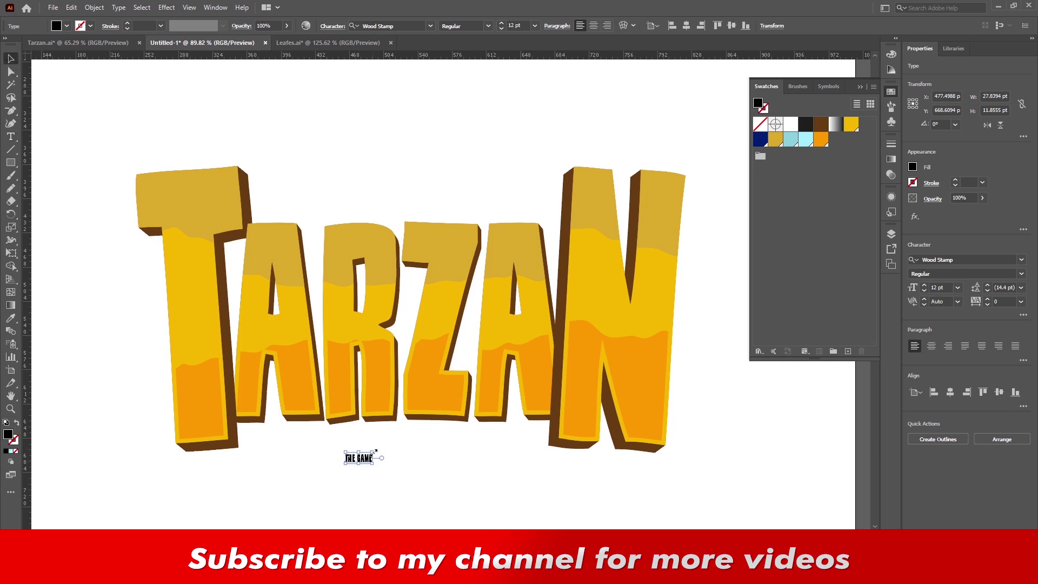
- Enlarge THE GAME and centre it beneath TARZAN
mouse_move(373, 451)
mouse_down()
mouse_move(510, 379)
mouse_move(529, 401)
mouse_up()
drag(496, 434, 470, 460)
click(541, 481)
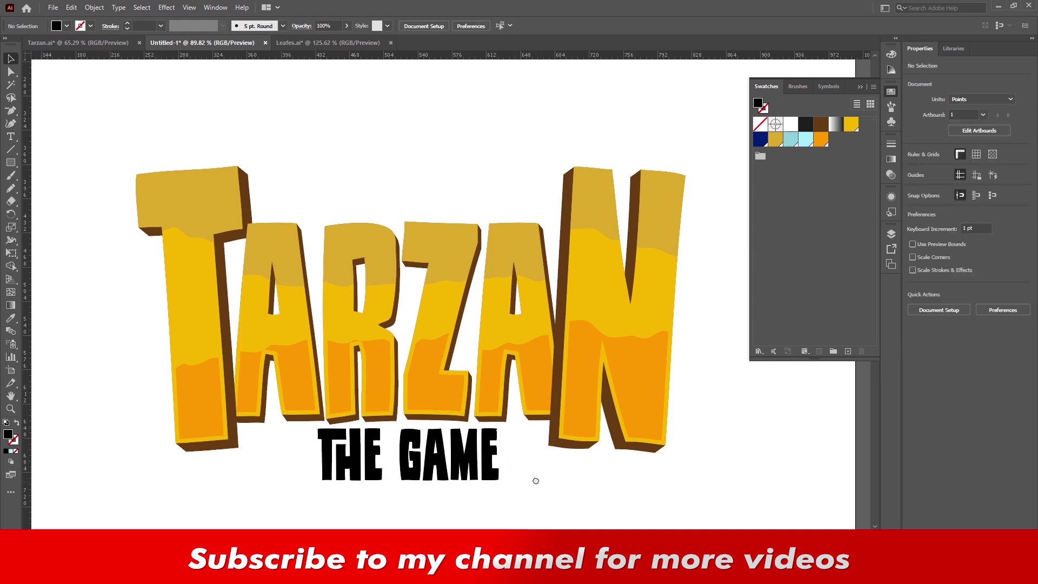
drag(540, 479, 539, 469)
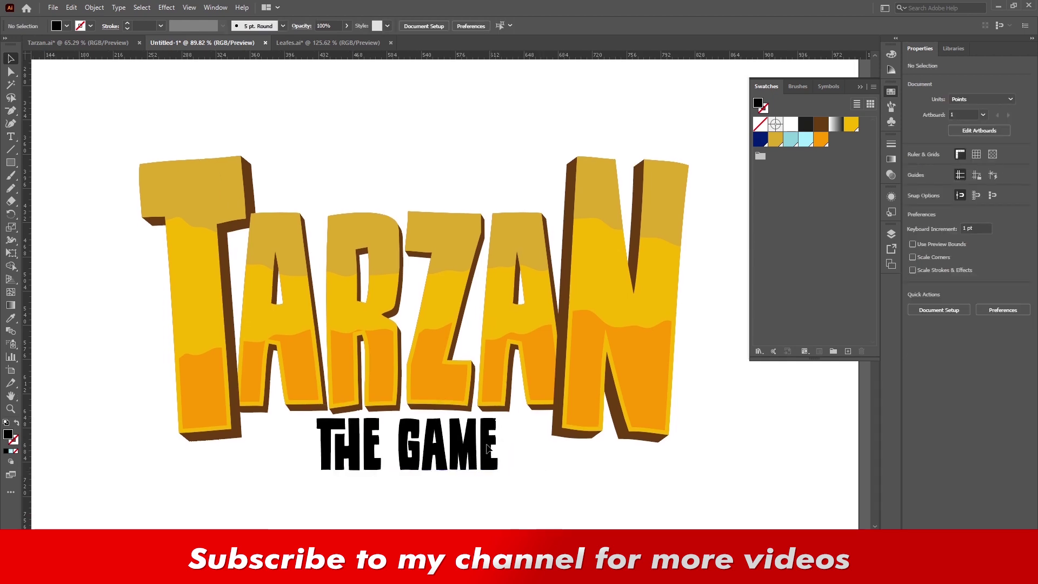
click(493, 452)
drag(480, 460, 485, 460)
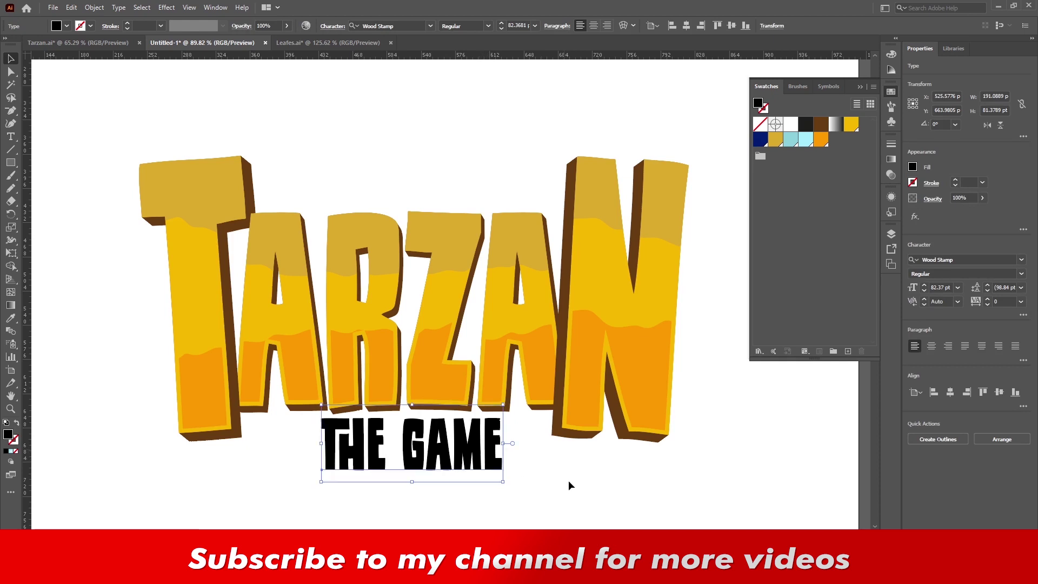
click(563, 489)
click(497, 444)
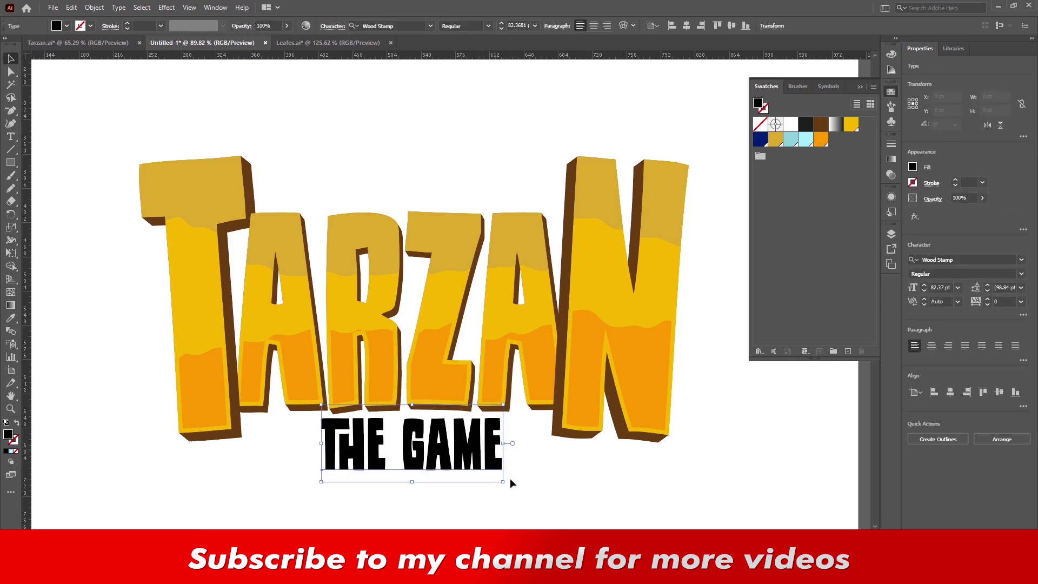
drag(507, 481, 515, 487)
drag(499, 453, 492, 453)
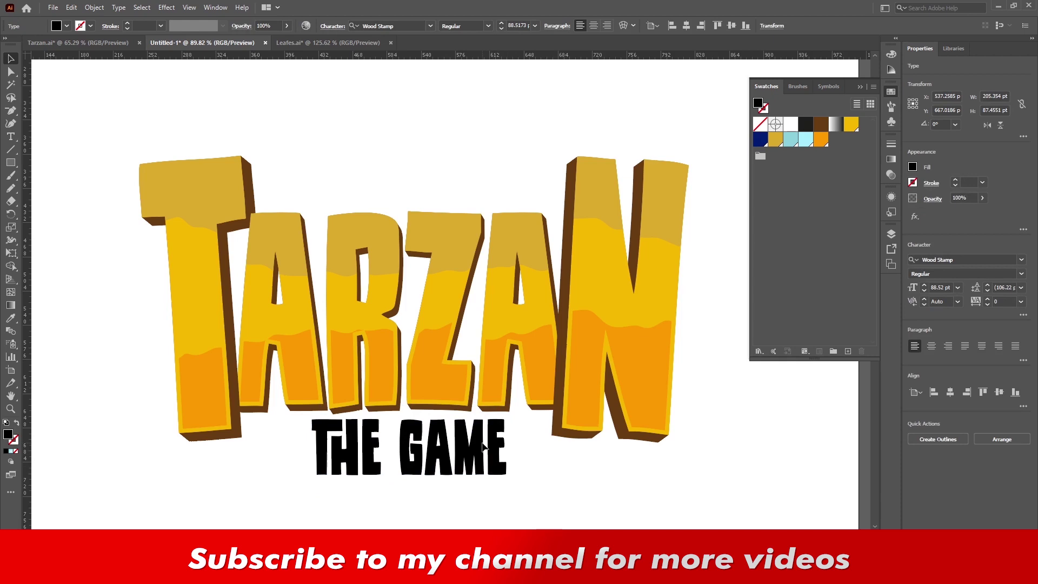
- Fill THE GAME with light blue, then select all of the logo artwork
click(787, 143)
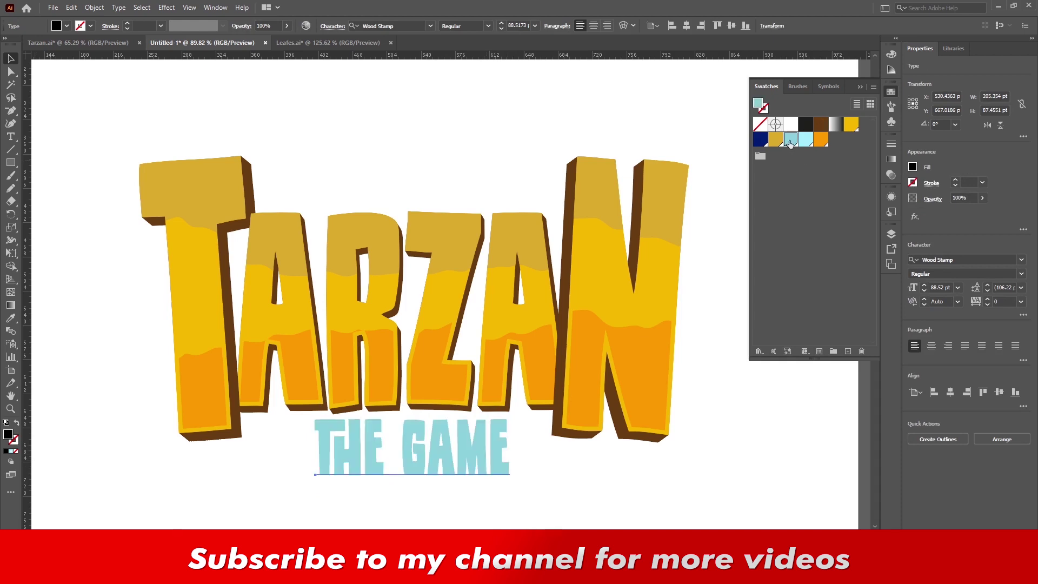
click(483, 144)
drag(119, 121, 697, 456)
click(716, 451)
click(481, 443)
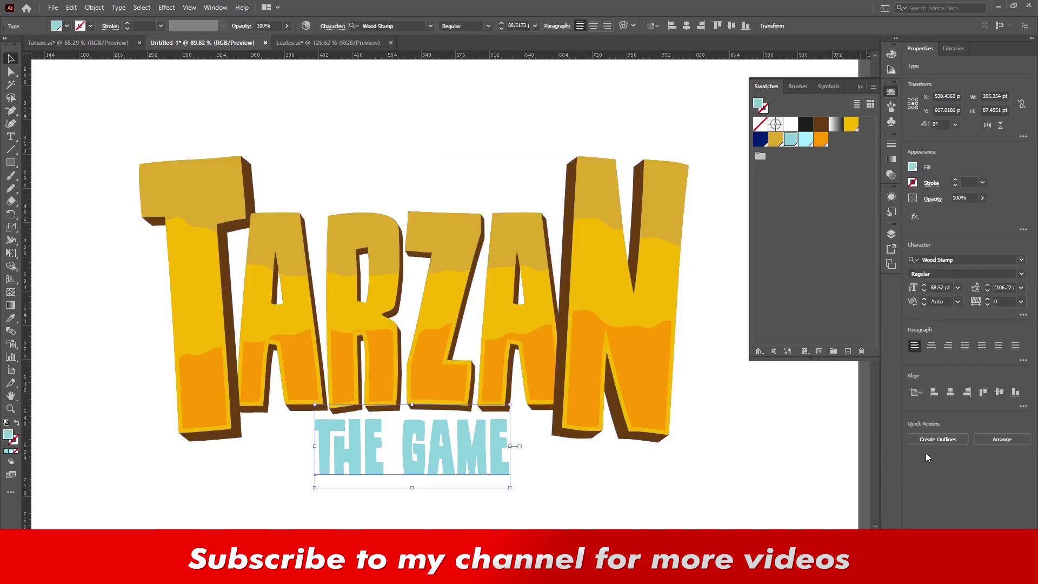
click(692, 416)
drag(92, 99, 723, 463)
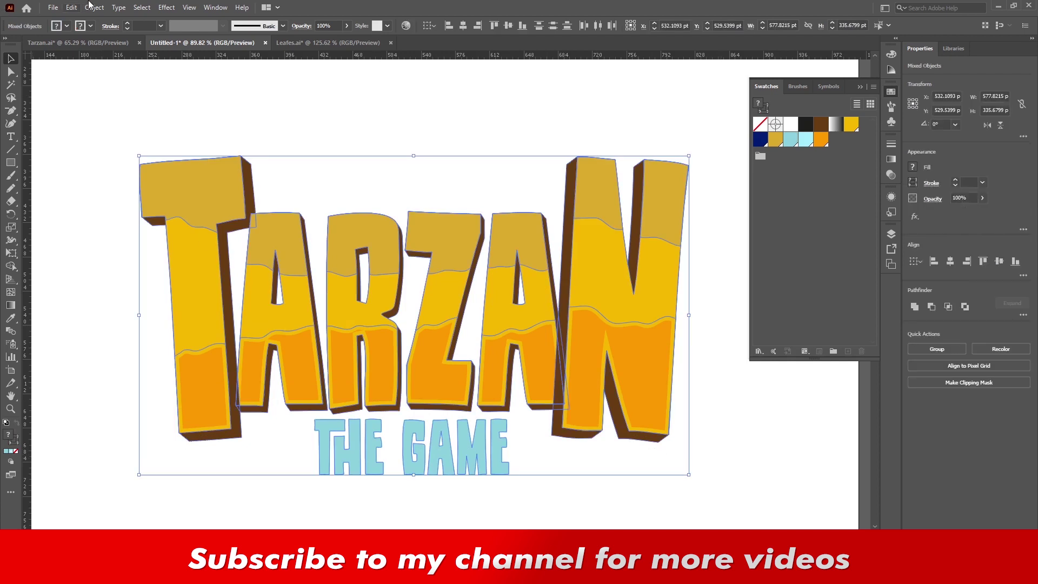
- Paste a copy of the logo in front and group it
click(72, 8)
click(68, 9)
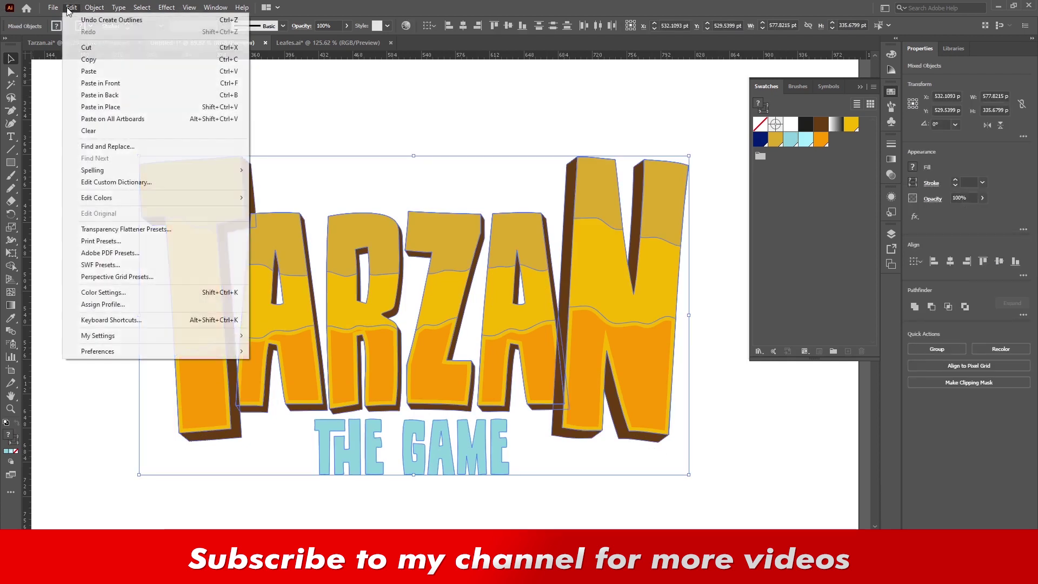
click(101, 82)
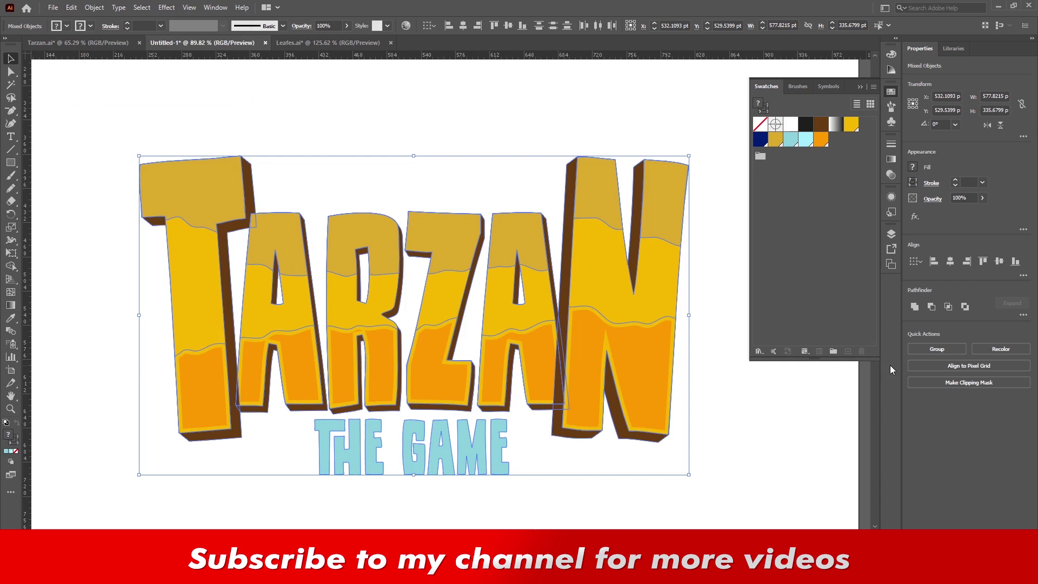
key(ctrl+g)
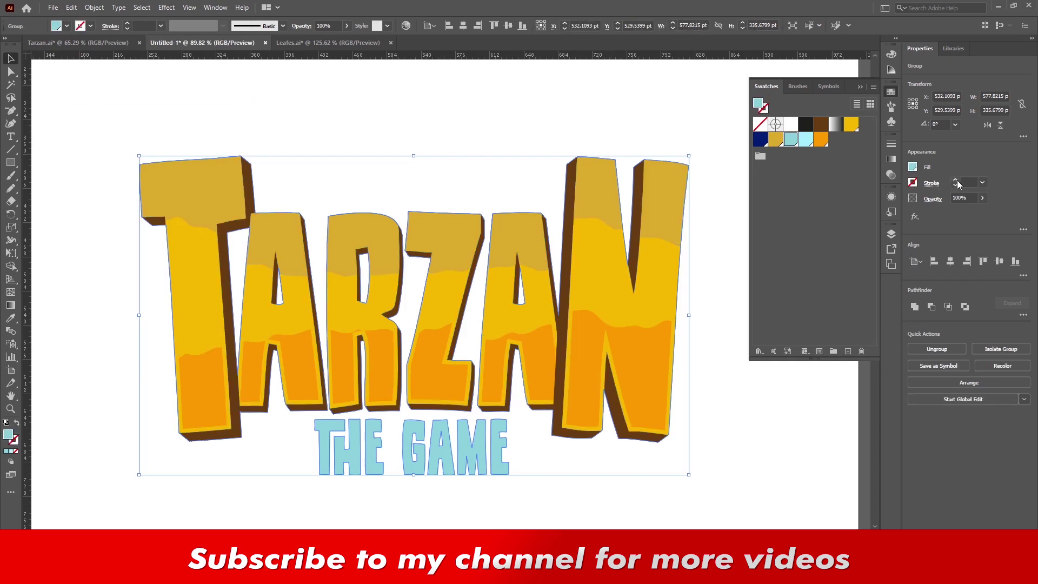
- Fill the grouped copy dark navy with an 18 pt stroke
click(914, 168)
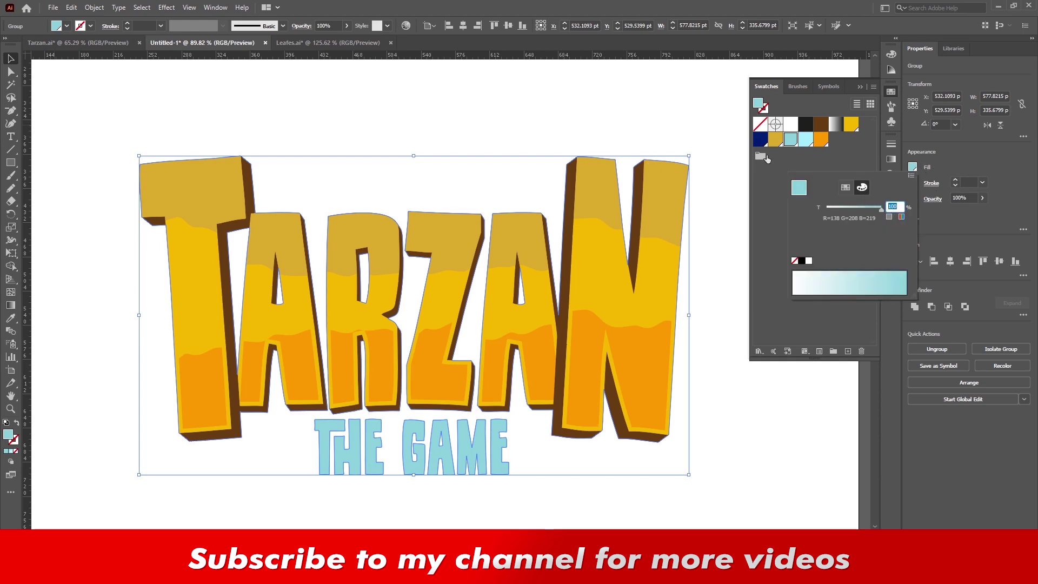
click(846, 187)
click(849, 206)
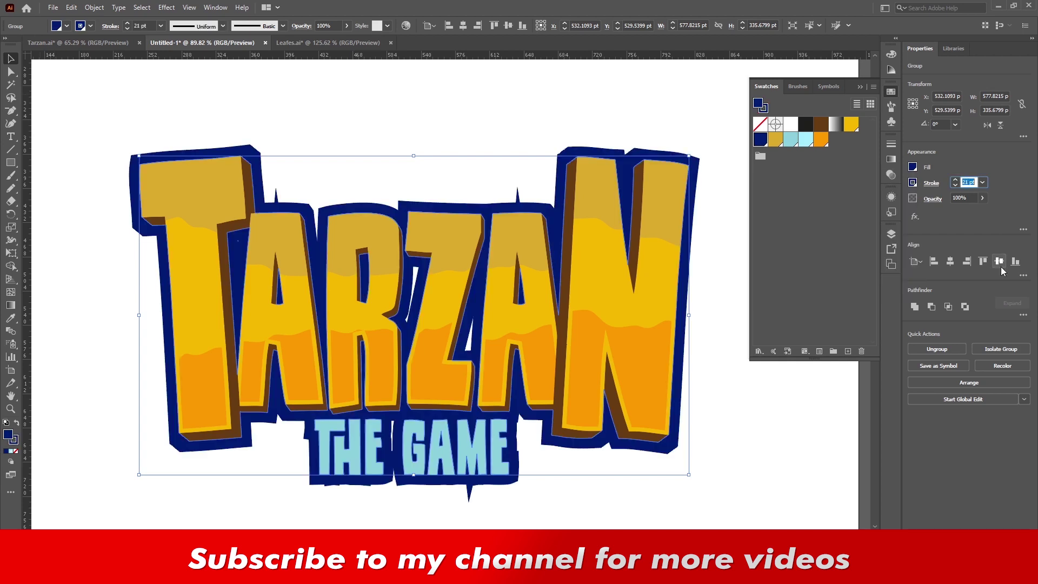
text(18)
key(Return)
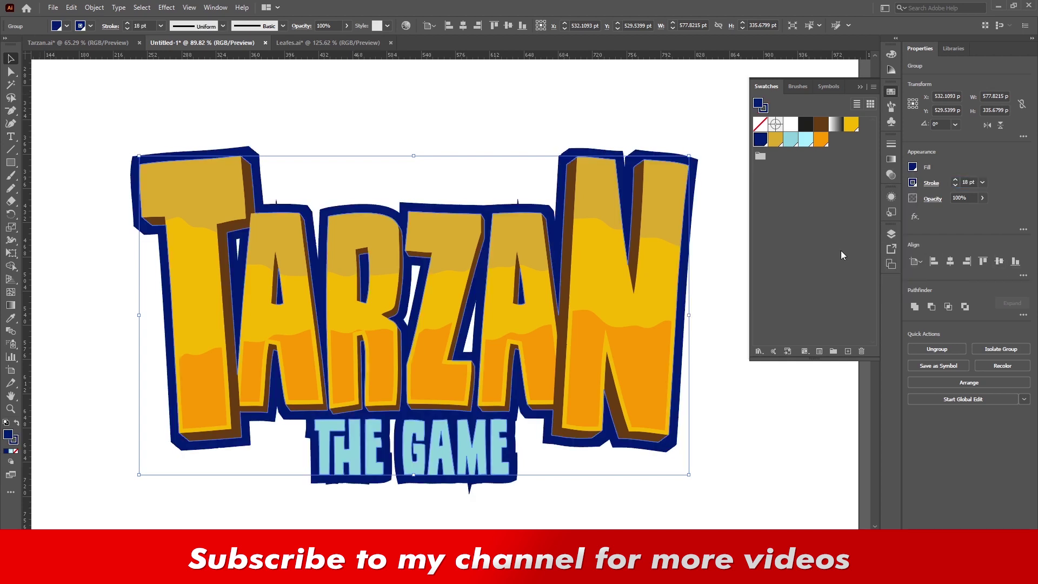
- Give the navy backing's stroke round caps
click(934, 205)
key(Escape)
click(933, 184)
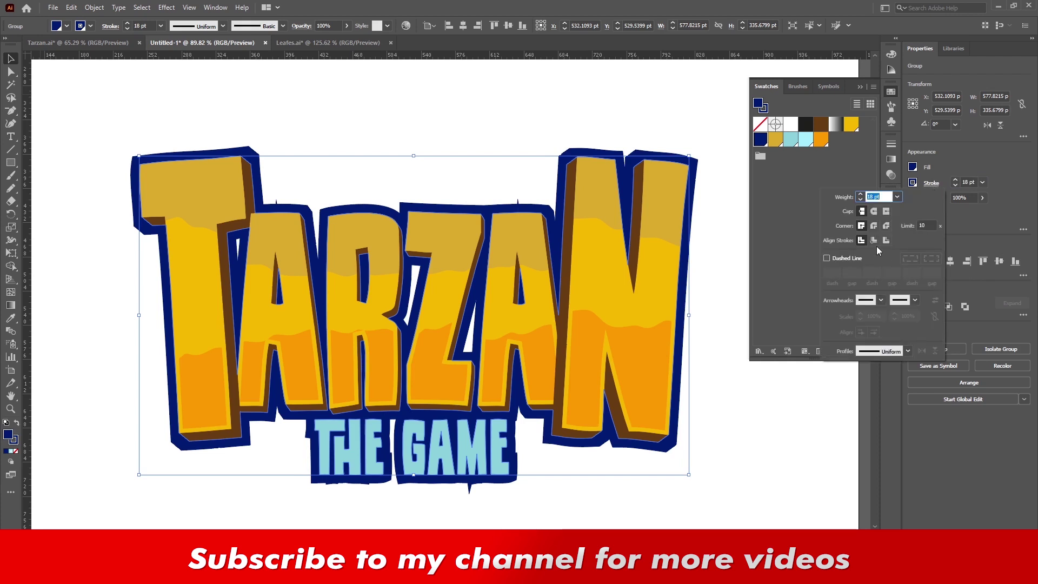
click(875, 211)
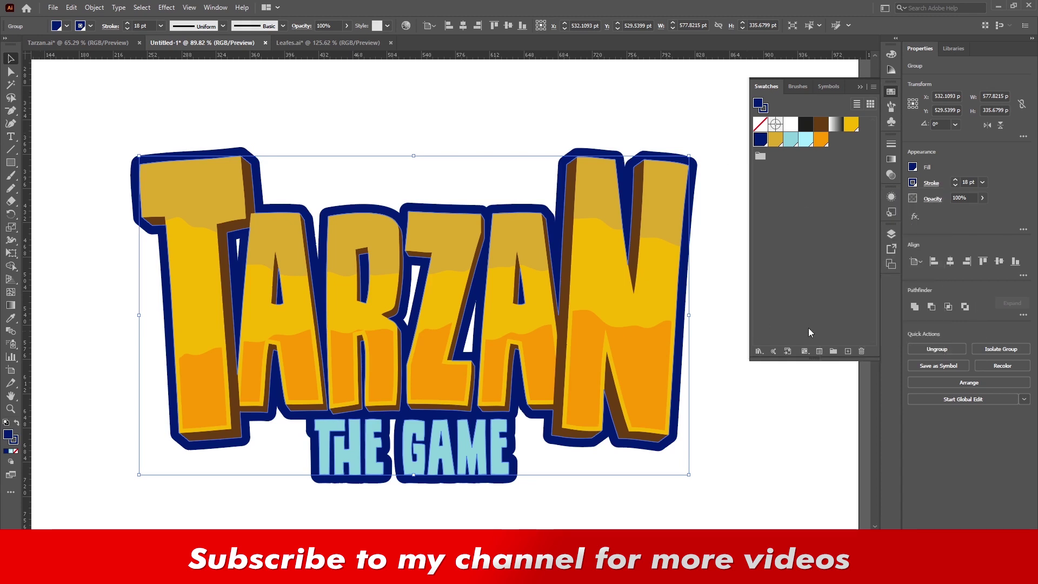
- Expand the backing and unite it into one shape
click(75, 8)
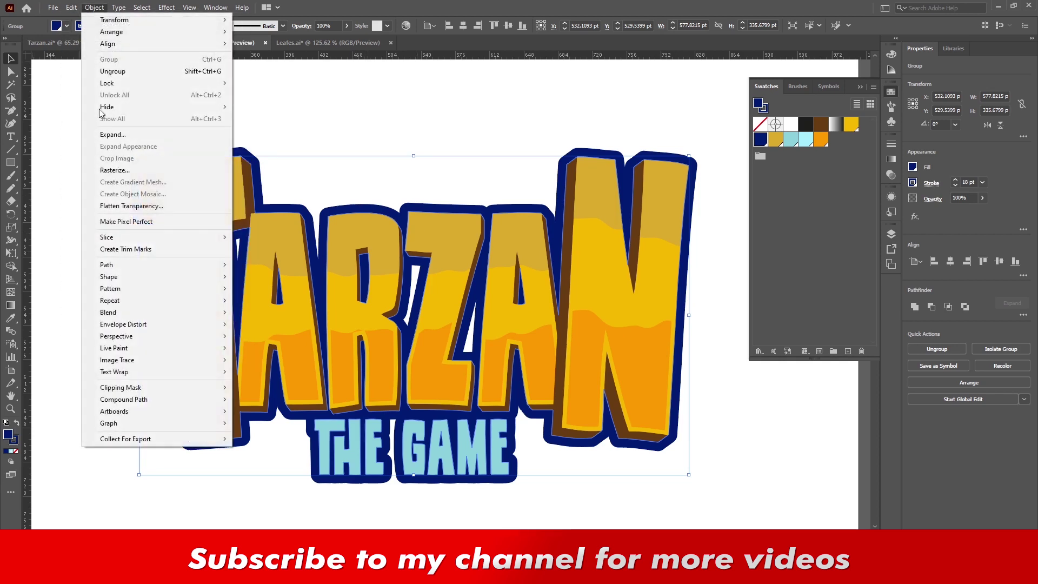
click(113, 134)
click(479, 306)
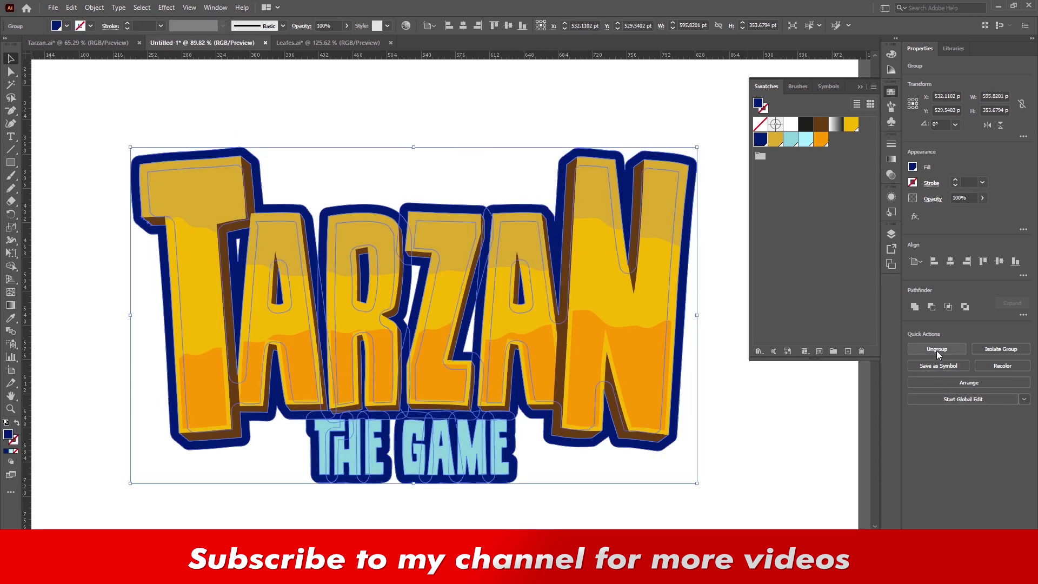
click(914, 307)
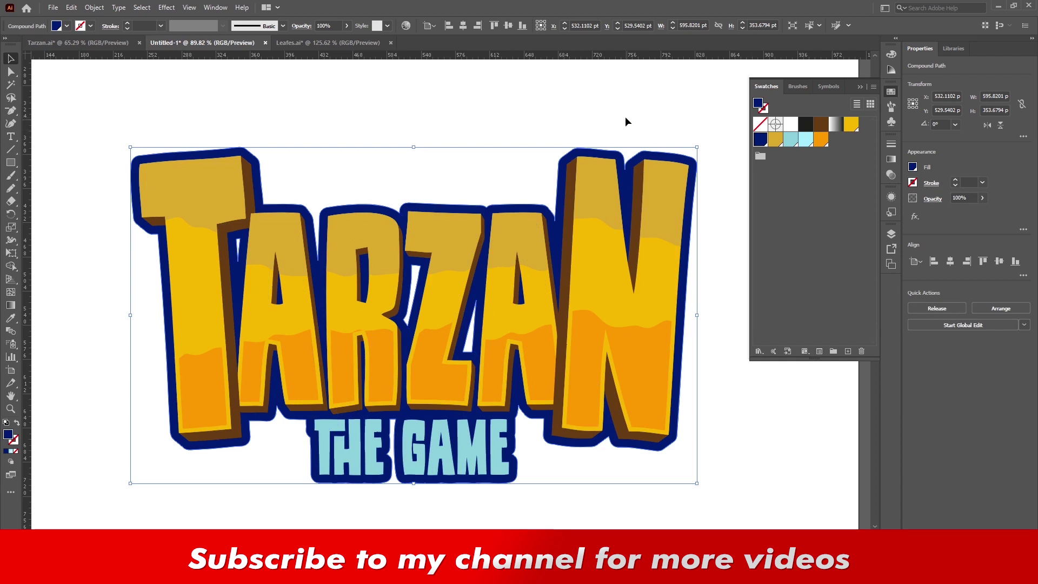
click(621, 101)
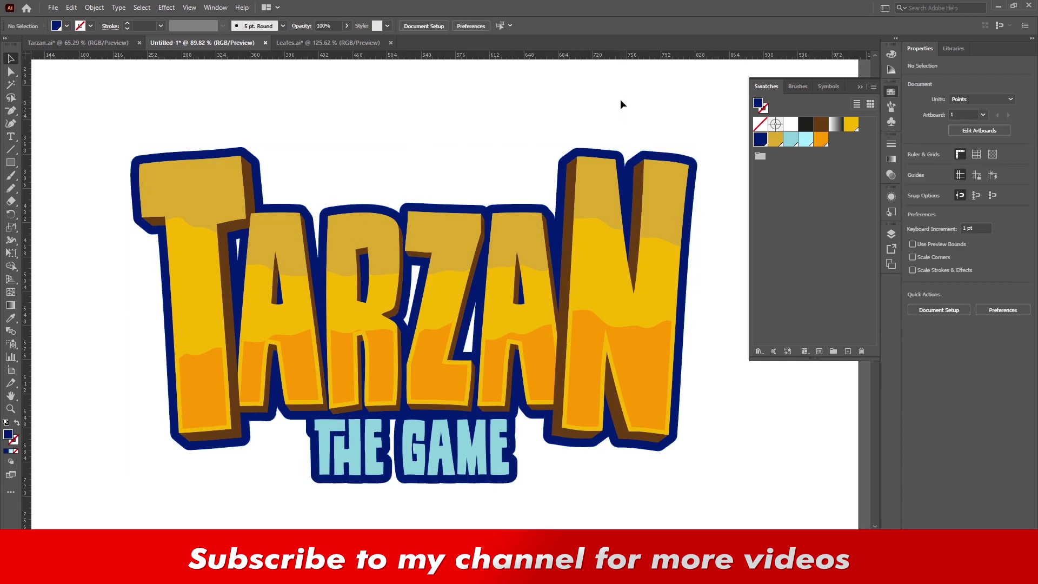
- Start a Pen patch shape tracing along the top of the TARZAN letters
key(p)
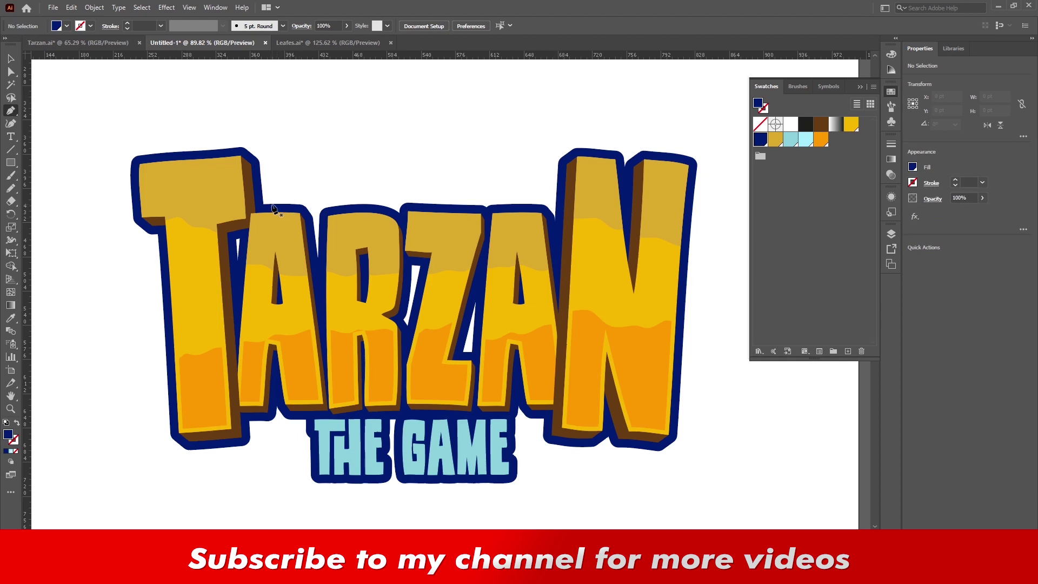
drag(319, 216, 389, 249)
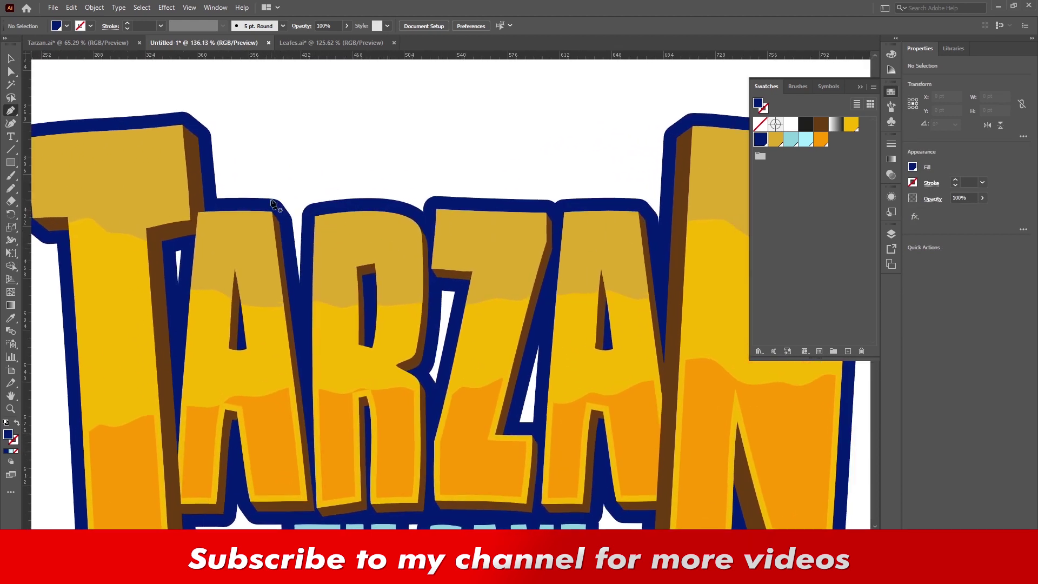
click(270, 201)
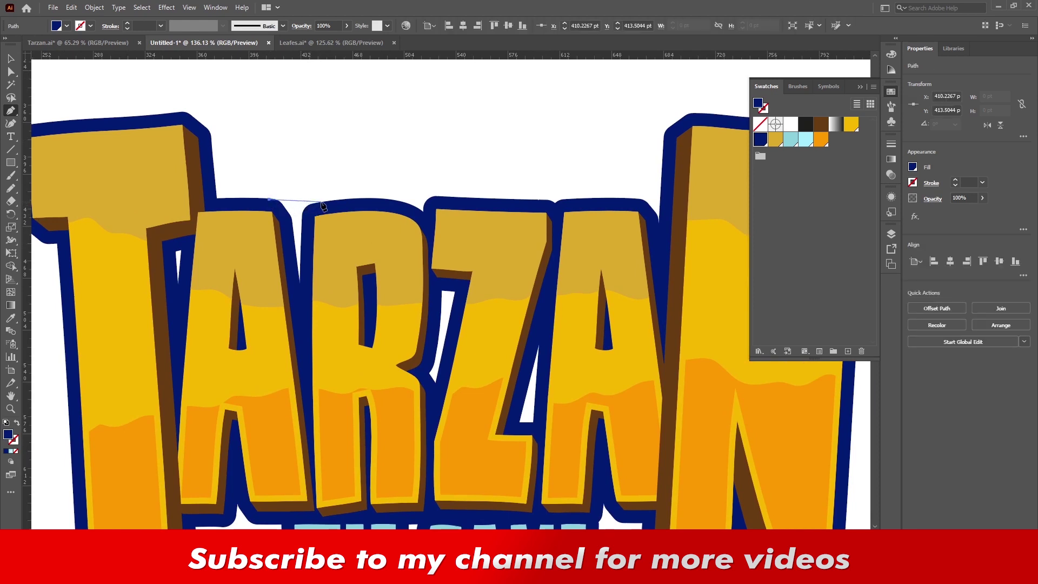
click(376, 199)
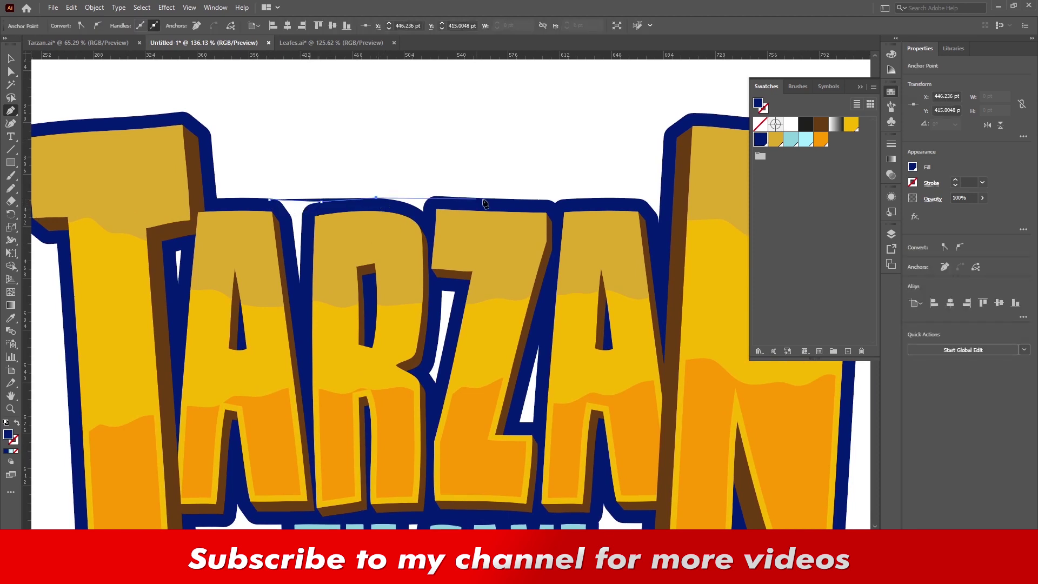
click(433, 196)
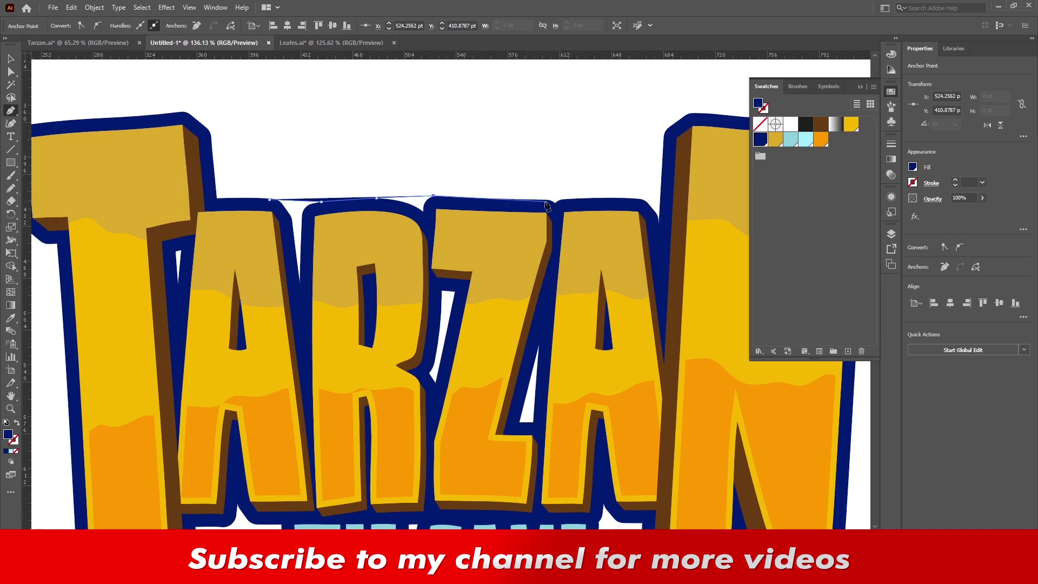
click(548, 199)
click(610, 204)
click(680, 204)
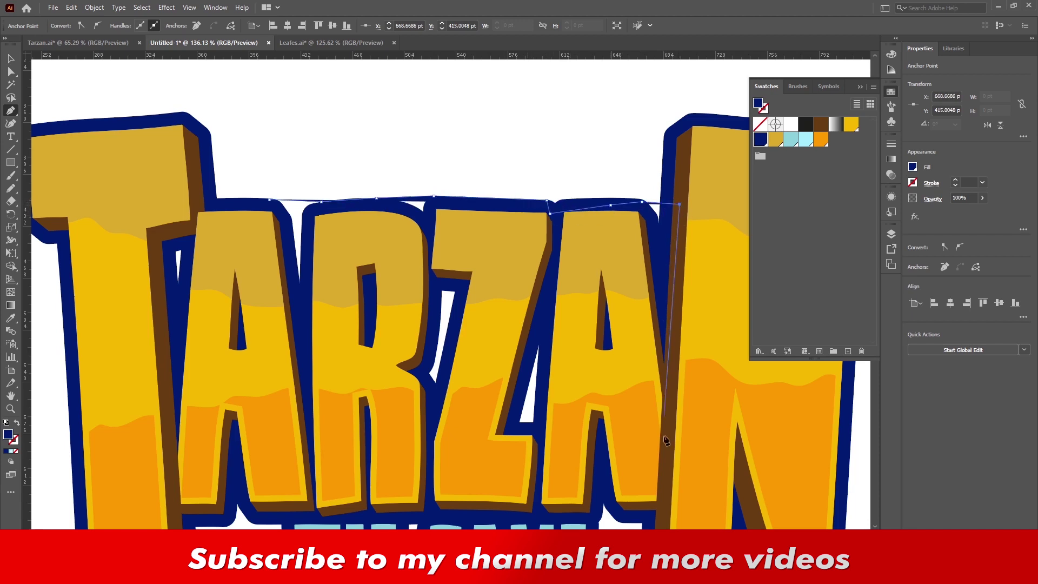
- Continue the patch along the bottom edge and up past the T, closing it
scroll(665, 390, down, 3)
scroll(660, 389, down, 3)
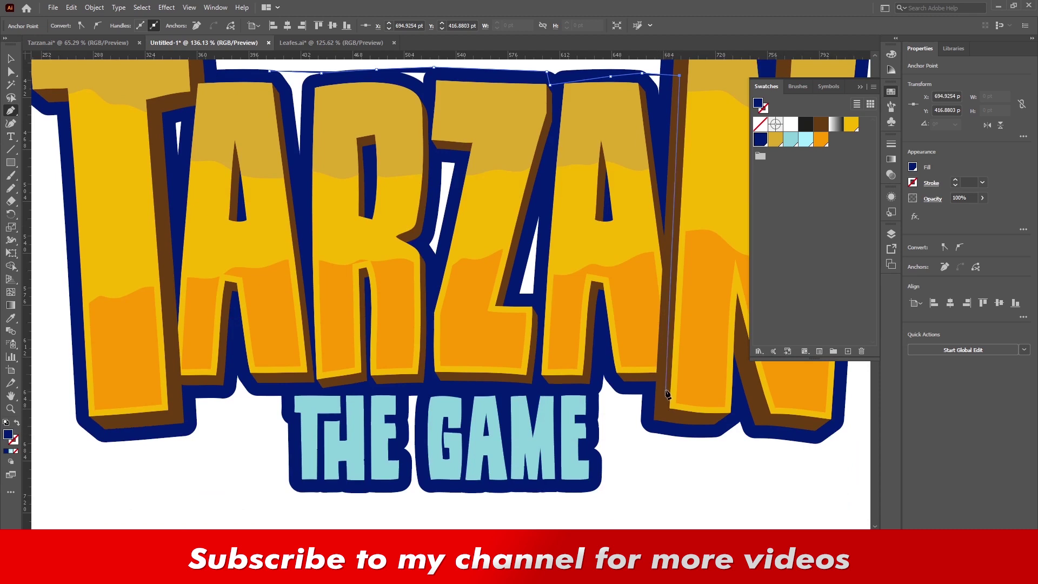
click(665, 389)
click(642, 394)
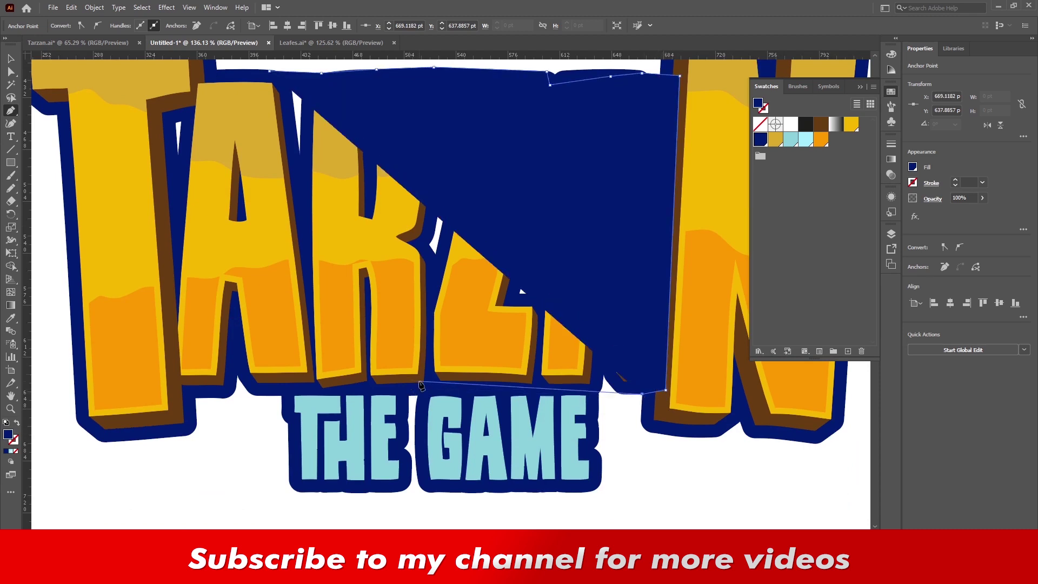
click(281, 397)
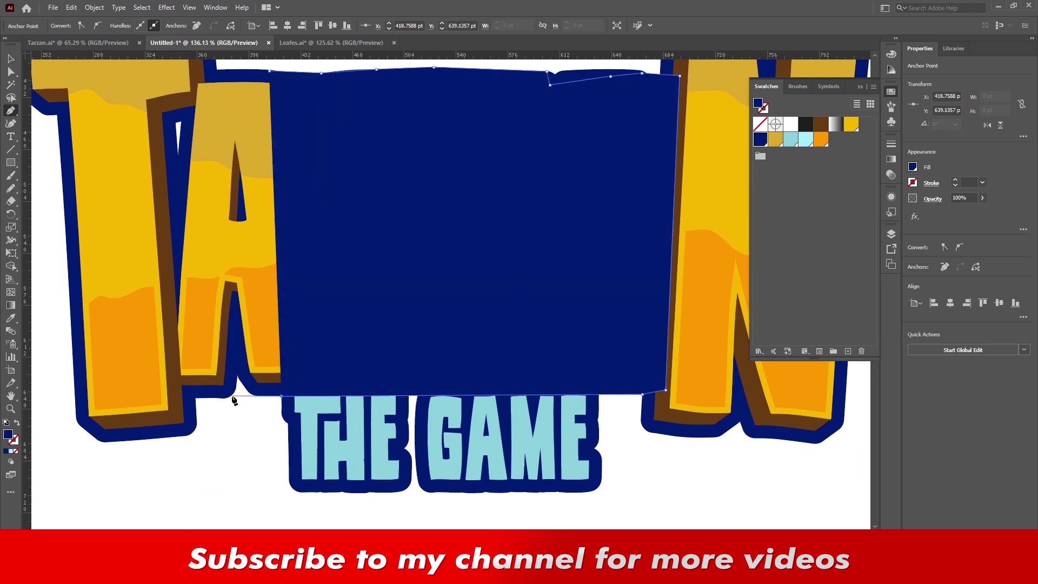
click(195, 403)
scroll(192, 401, up, 4)
click(135, 303)
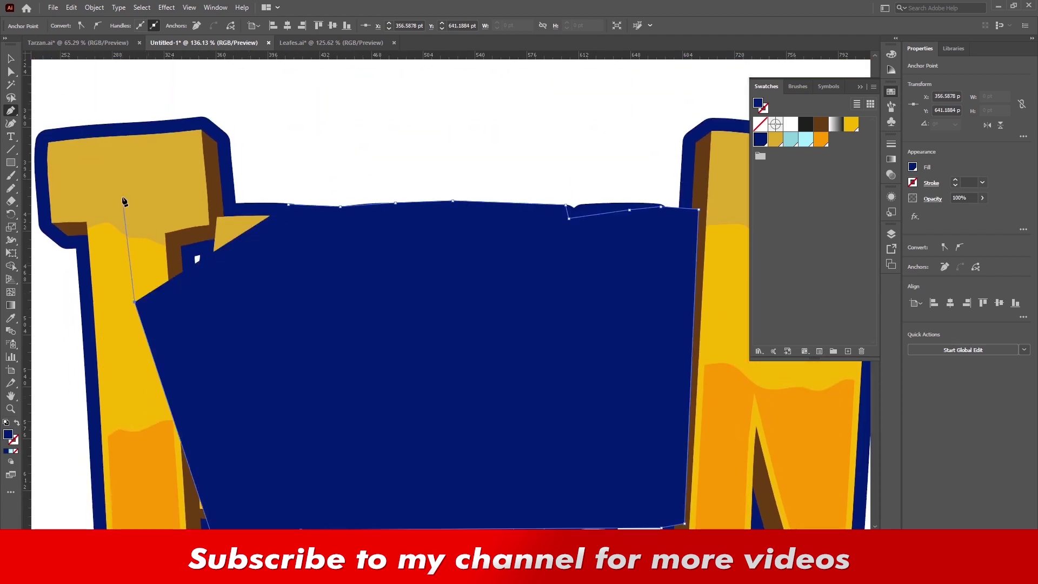
click(123, 197)
click(198, 215)
click(289, 205)
- Unite all artwork into one dark blue backing and send it to the back
key(v)
key(ctrl+minus)
key(ctrl+minus)
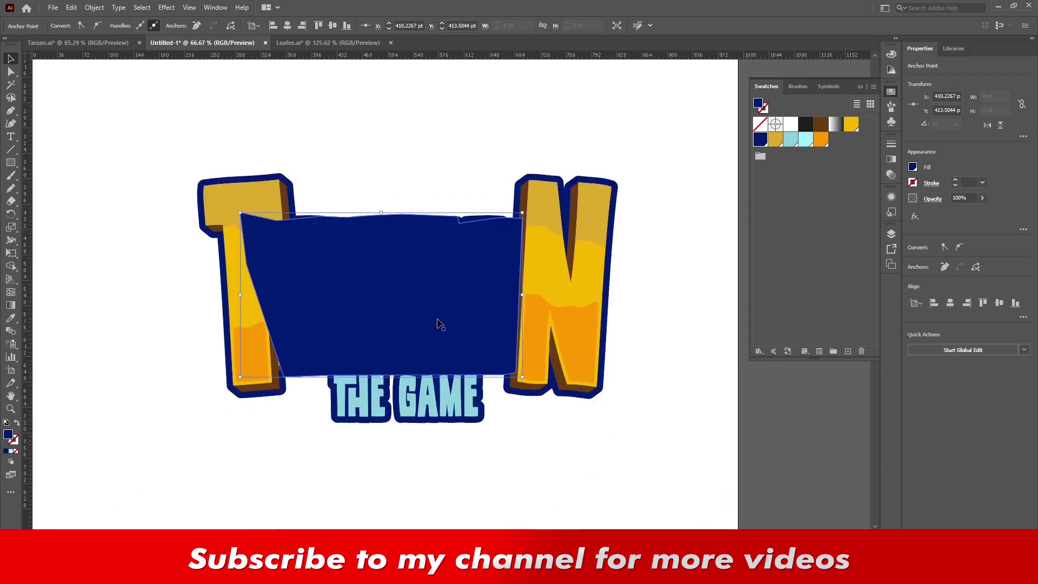
drag(438, 250, 433, 268)
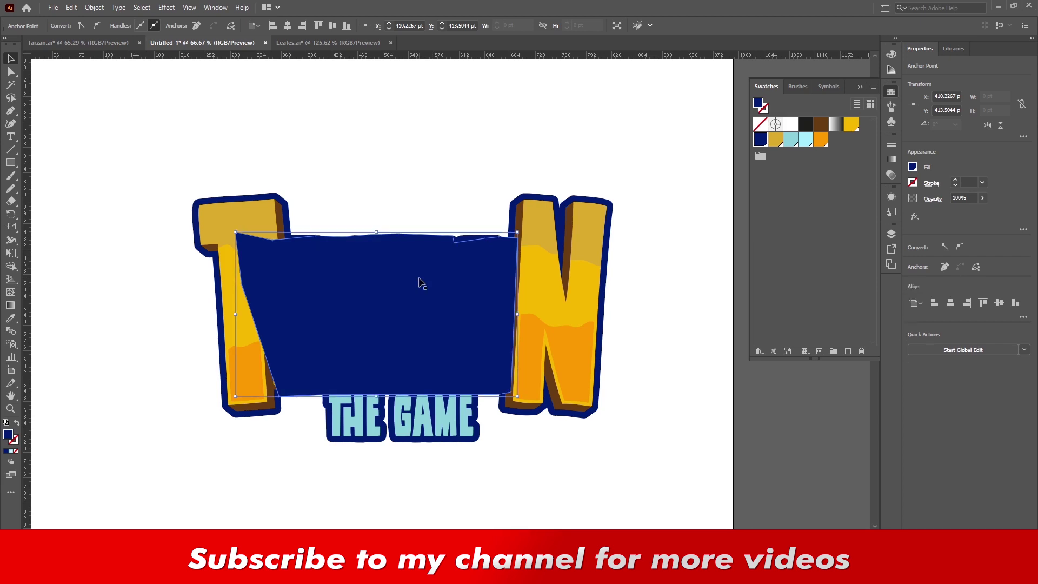
drag(420, 282, 445, 355)
key(ctrl+z)
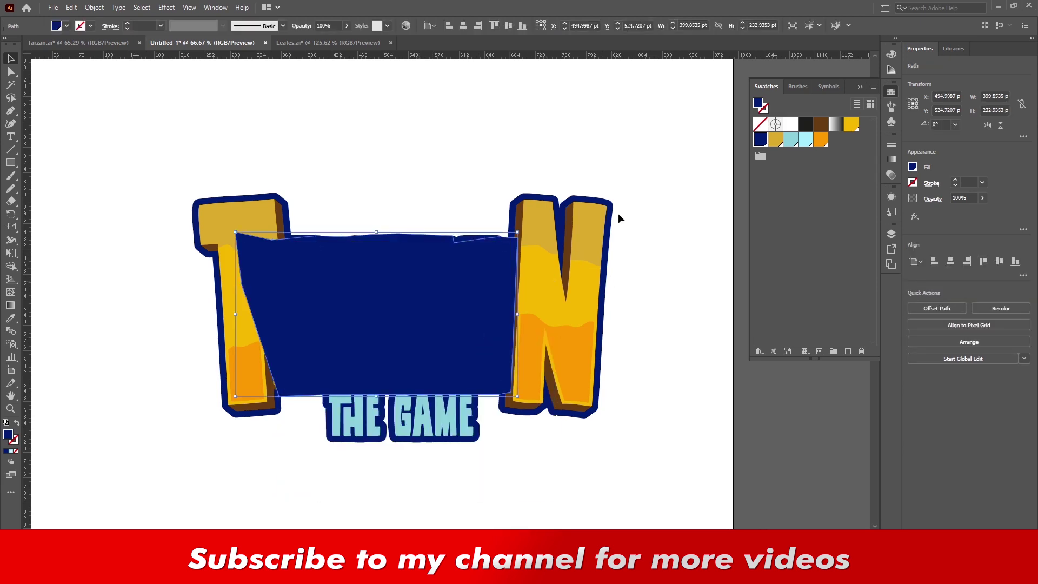
key(ctrl+a)
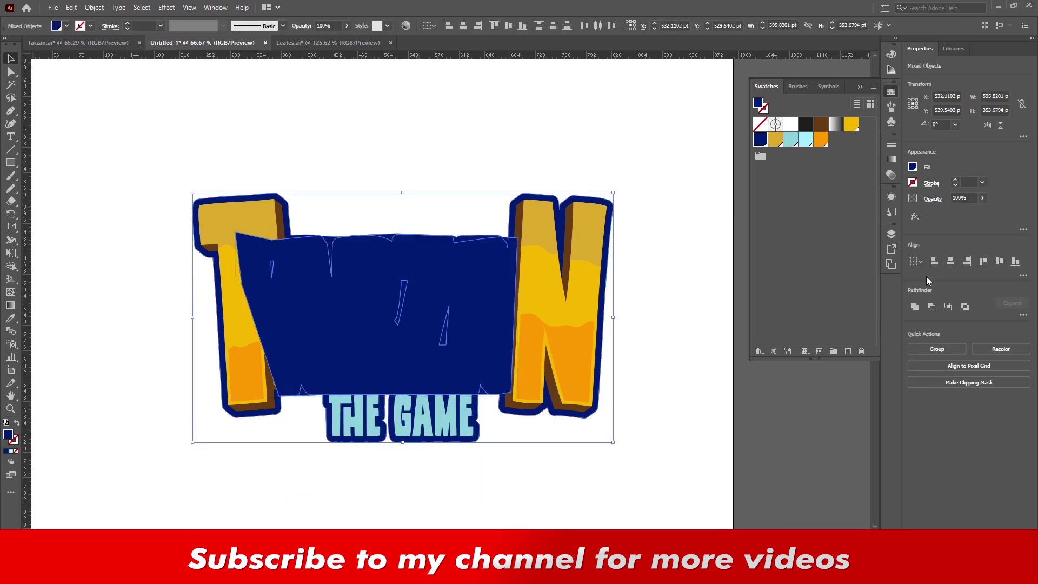
click(914, 307)
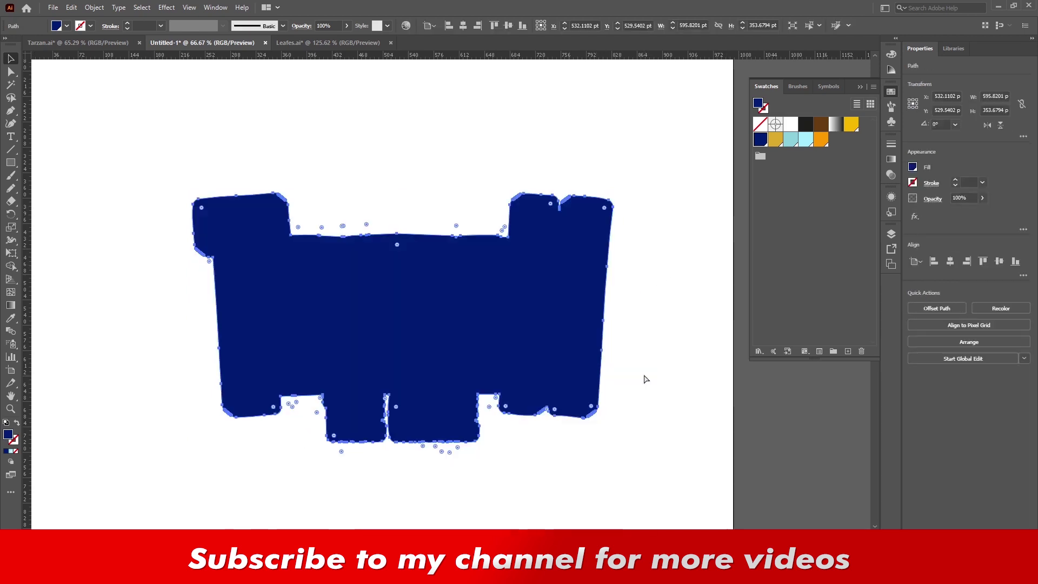
key(ctrl+shift+bracketleft)
click(644, 378)
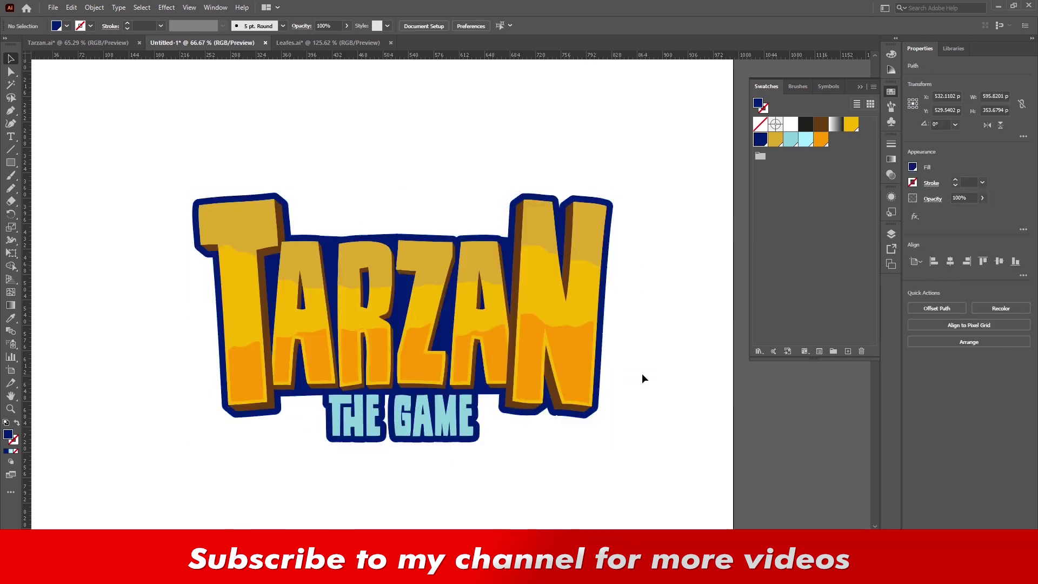
scroll(422, 367, up, 3)
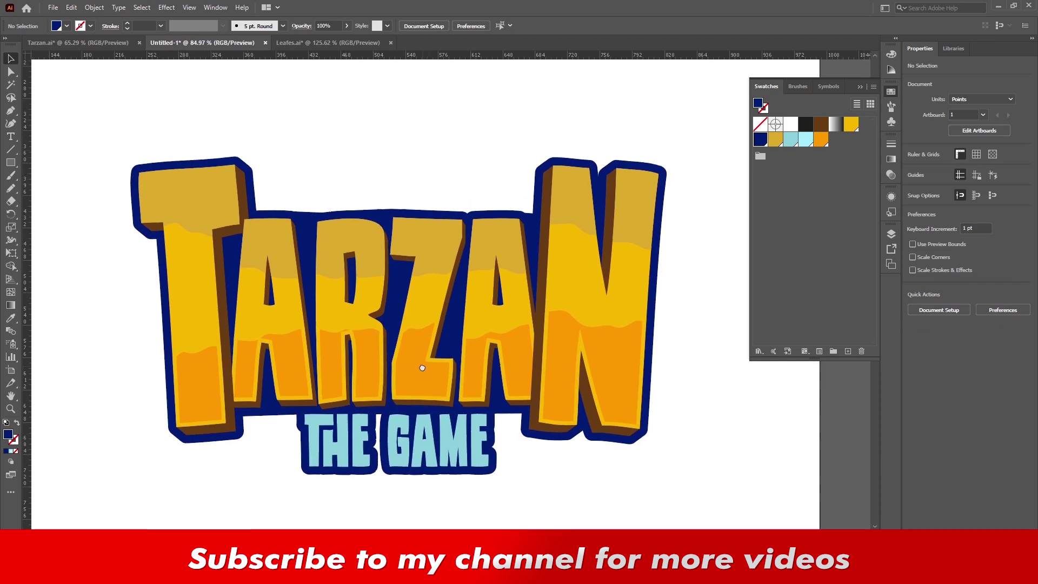
- Draw a seven-point Pen patch covering the backing gap around THE GAME
drag(423, 367, 420, 376)
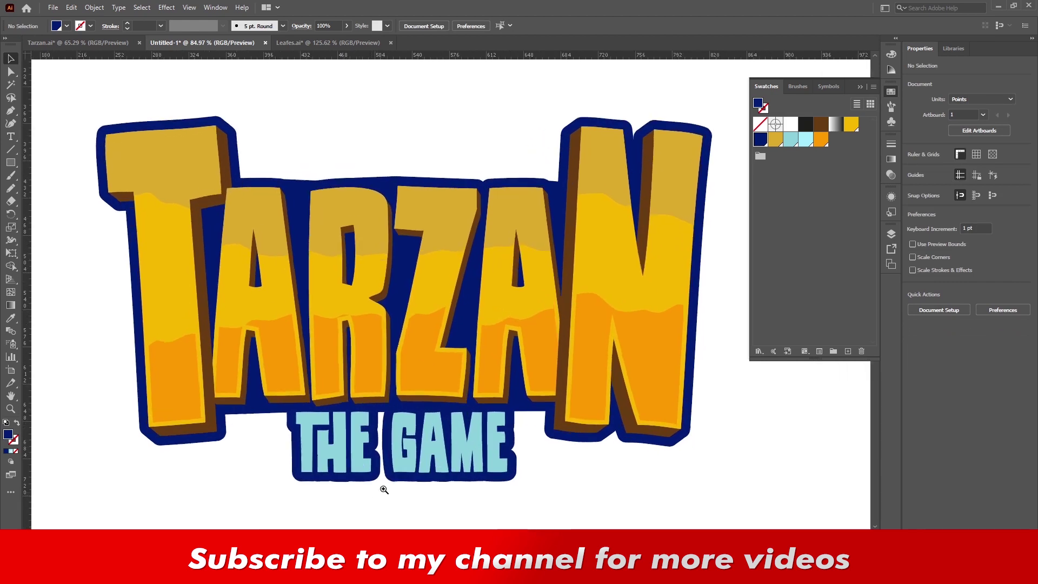
scroll(383, 487, up, 3)
scroll(459, 464, up, 2)
drag(450, 466, 450, 459)
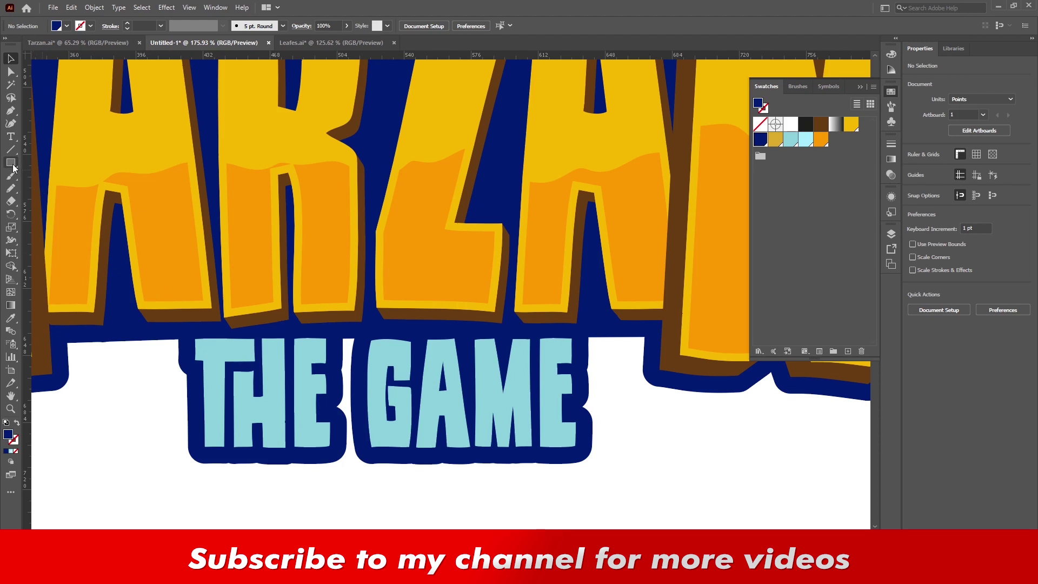
key(p)
click(310, 463)
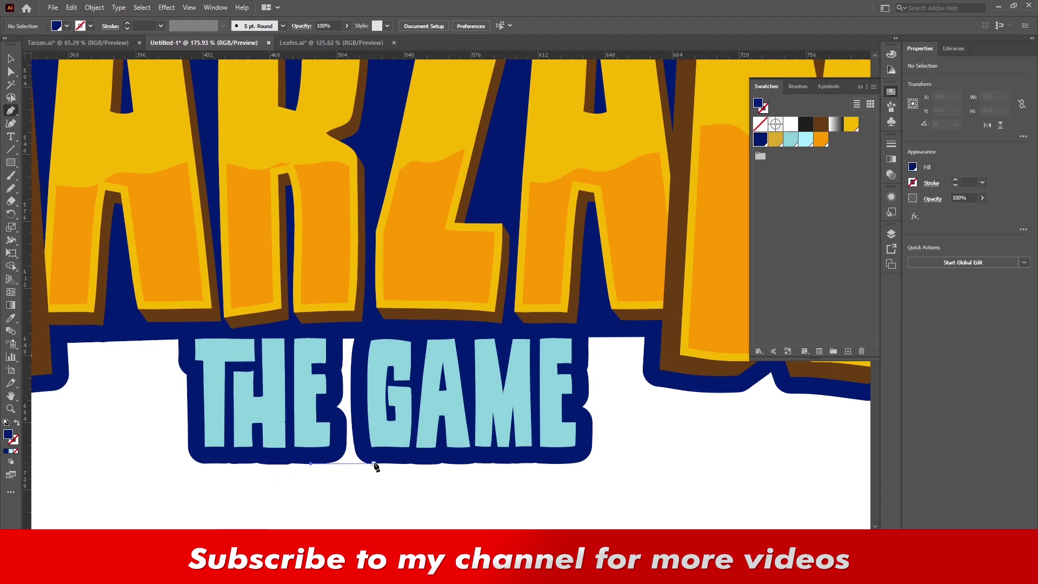
click(382, 463)
click(471, 366)
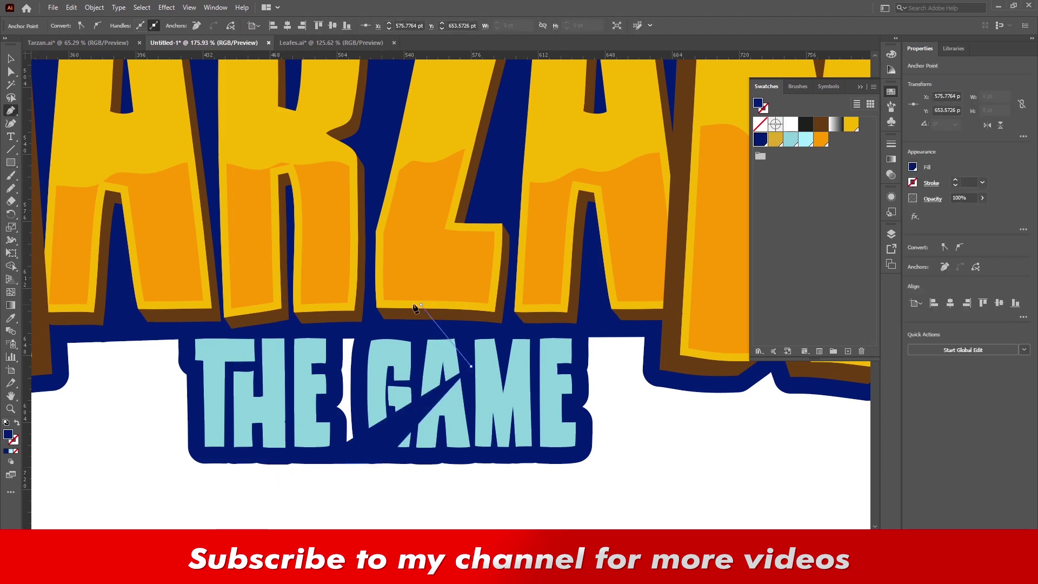
click(421, 306)
click(260, 310)
click(202, 385)
click(230, 440)
click(310, 464)
- Unite the patch with the blue backing and fit the artboard in view
key(v)
shift+click(588, 454)
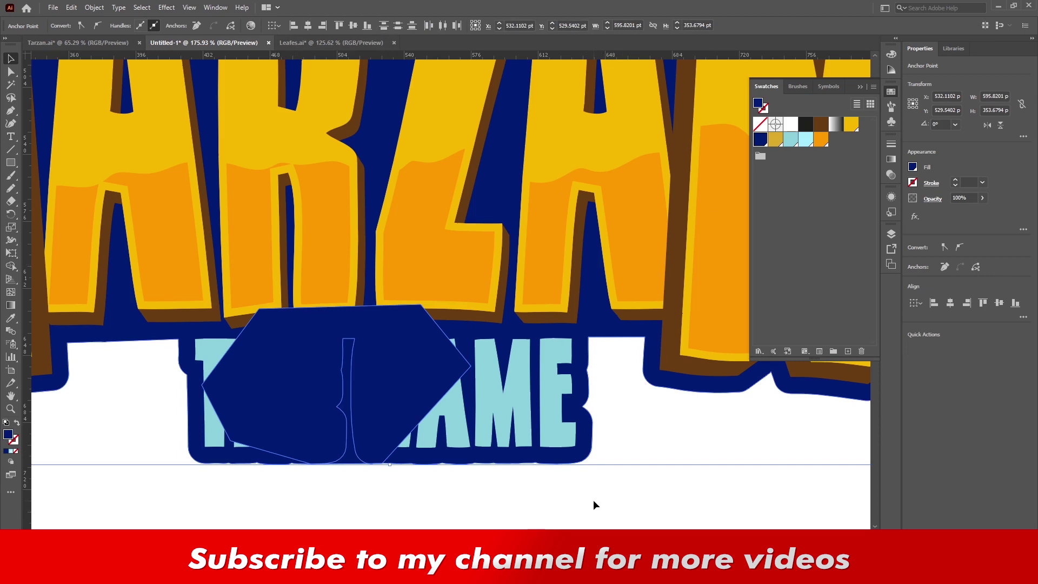
shift+click(593, 442)
click(922, 309)
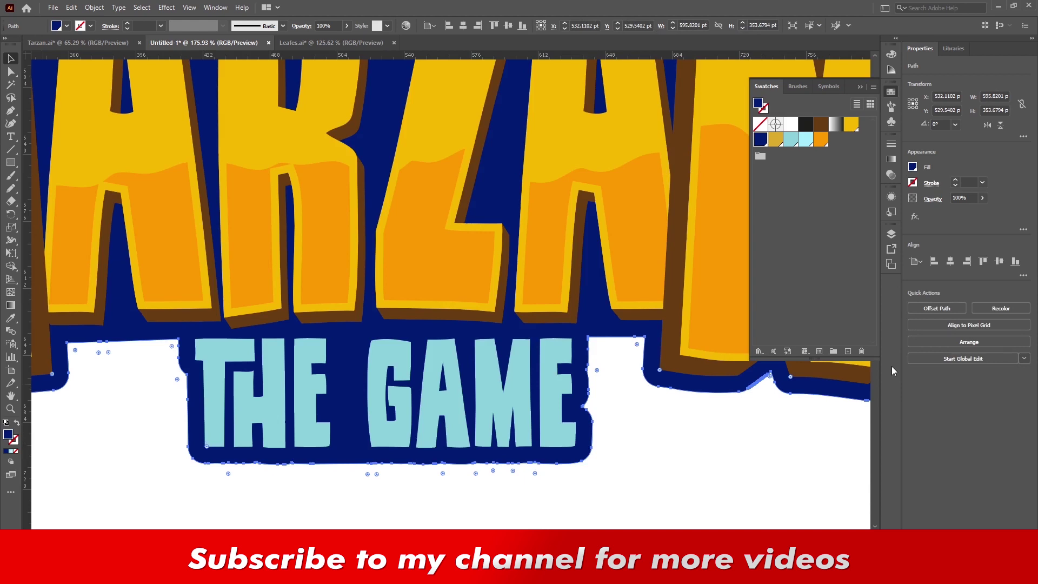
key(ctrl+0)
click(699, 411)
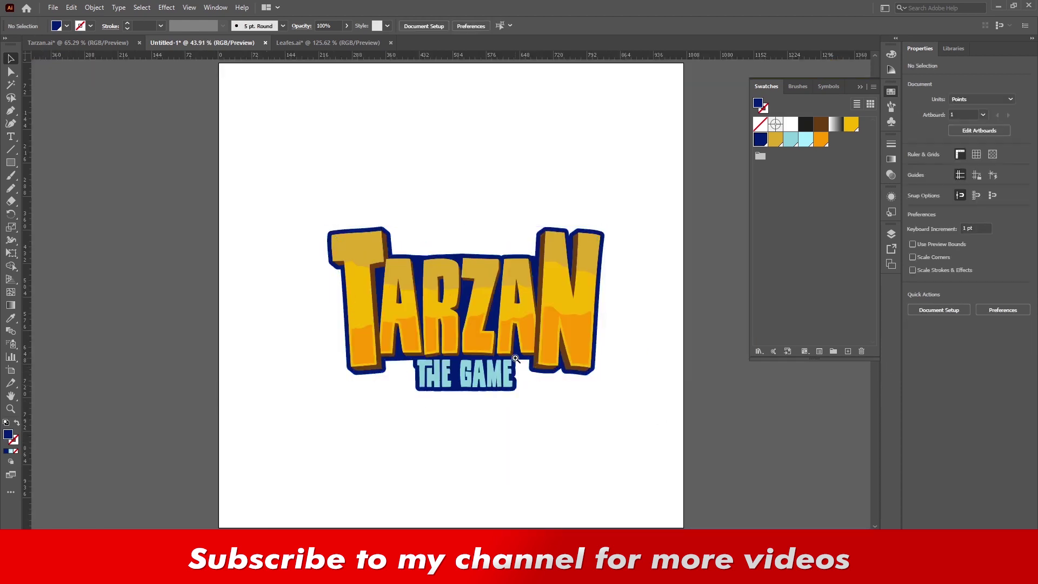
scroll(502, 357, up, 3)
drag(499, 345, 472, 361)
scroll(433, 340, up, 2)
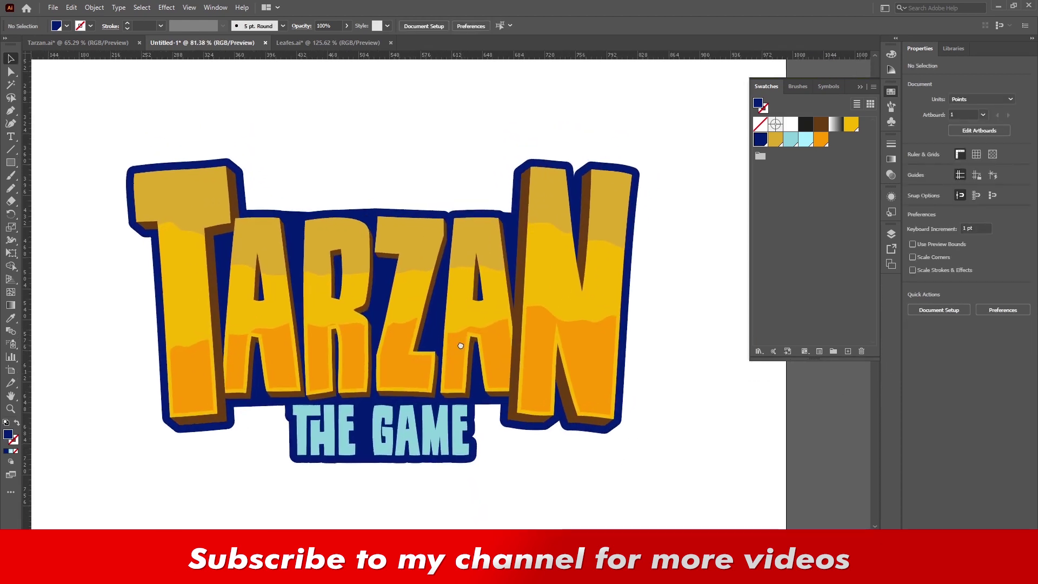
scroll(416, 346, up, 1)
scroll(416, 346, up, 1)
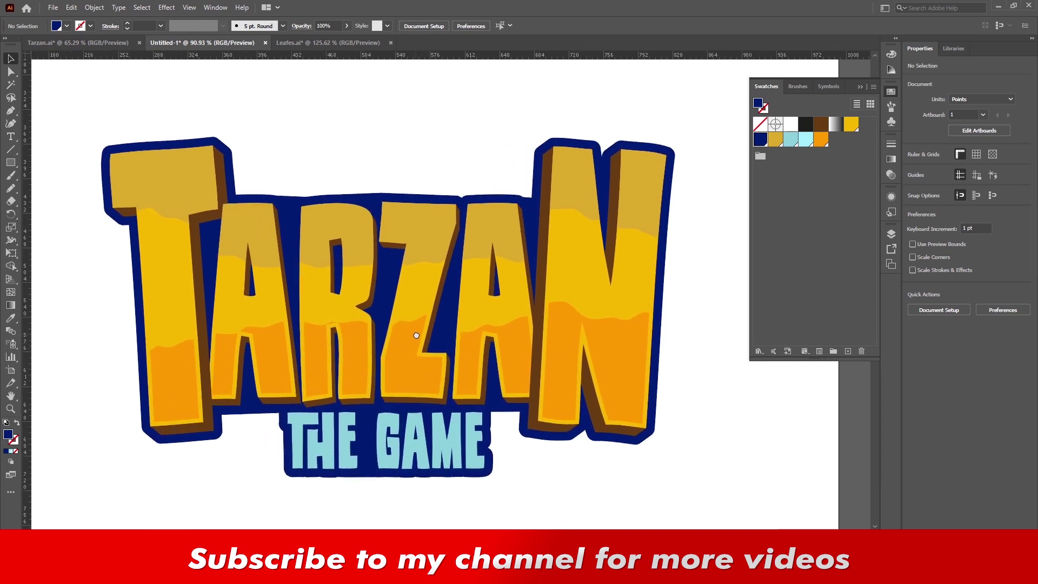
scroll(382, 343, up, 1)
scroll(382, 343, up, 1)
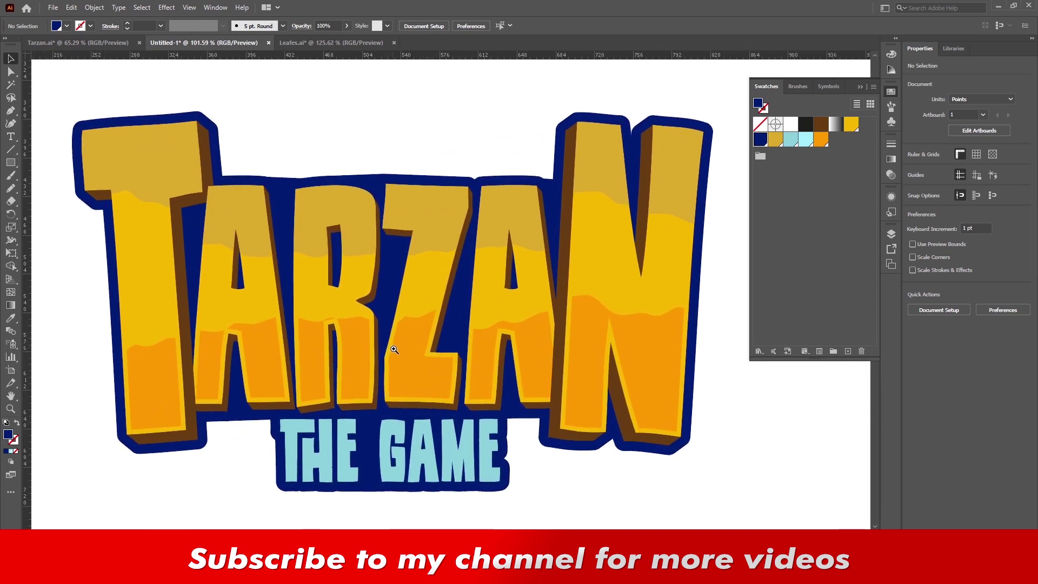
drag(387, 348, 386, 342)
key(p)
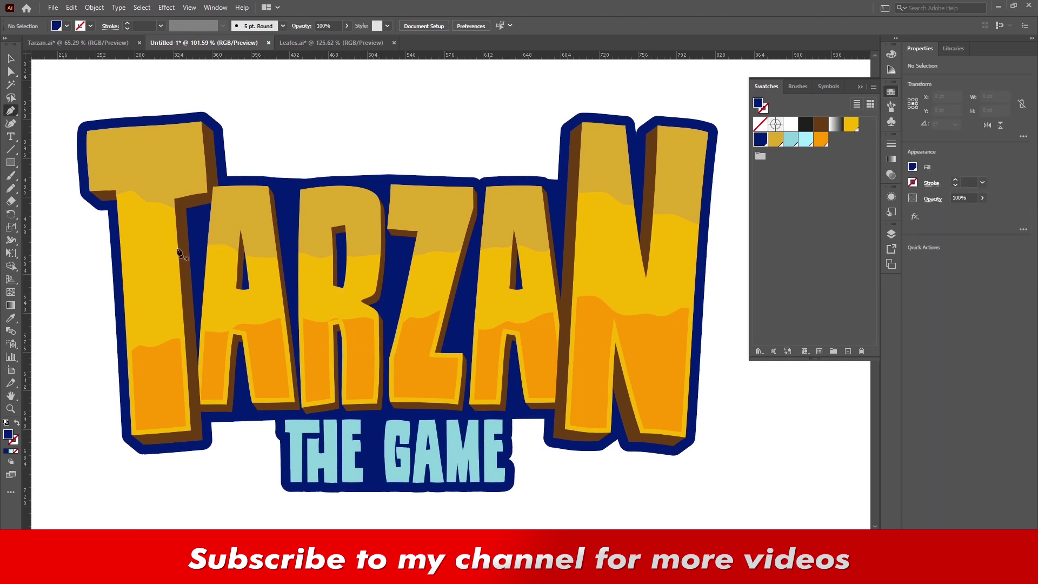
- Draw a highlight line on the T with a 5 pt white stroke and no fill
click(136, 325)
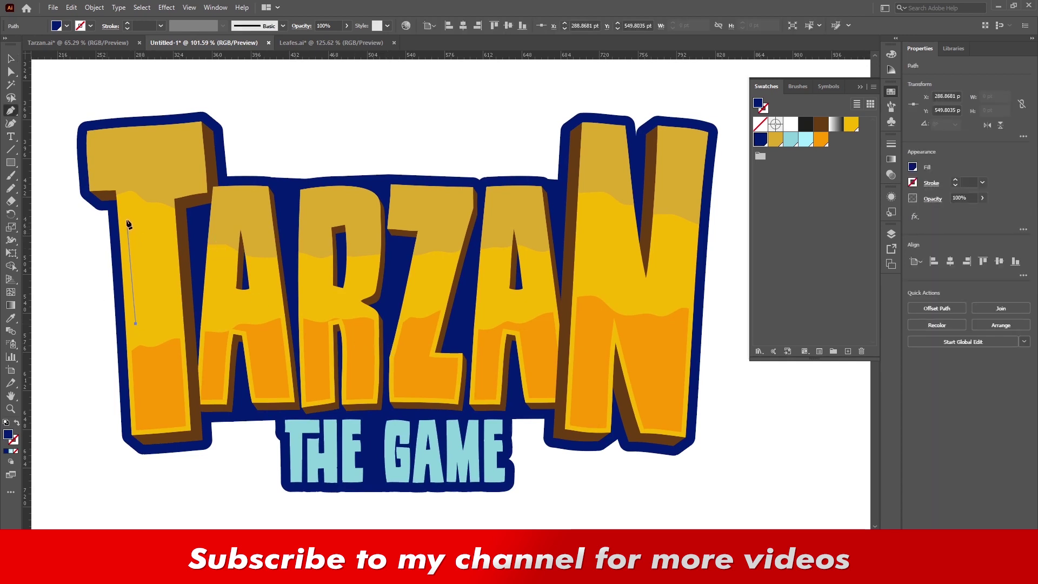
click(127, 218)
key(v)
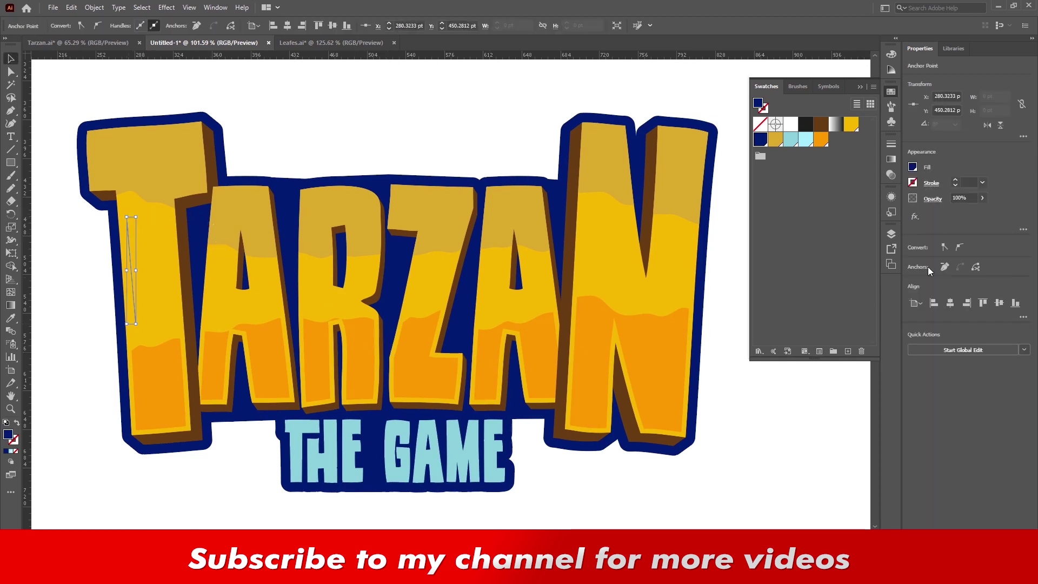
click(913, 183)
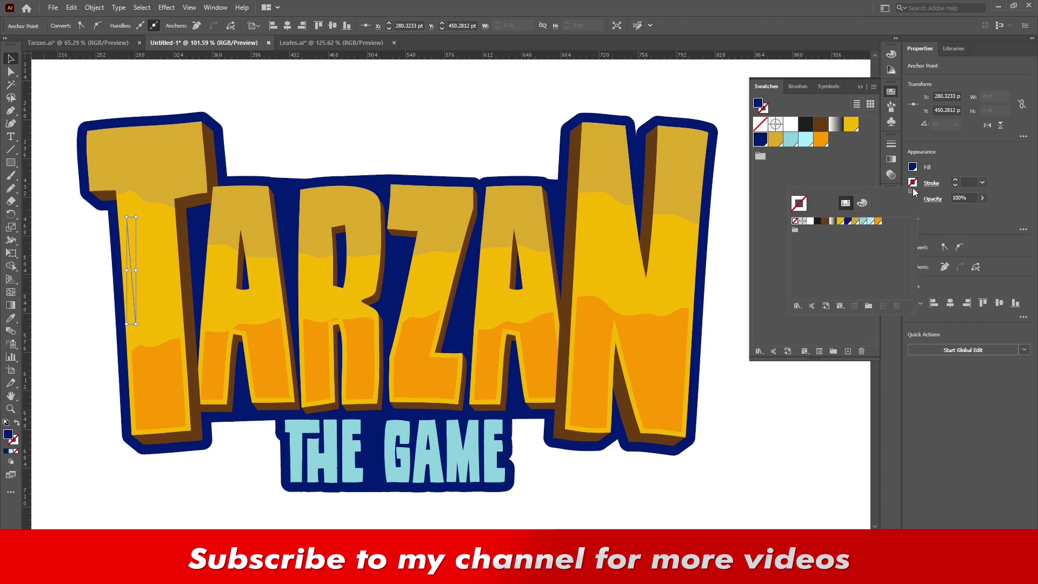
click(810, 221)
click(913, 167)
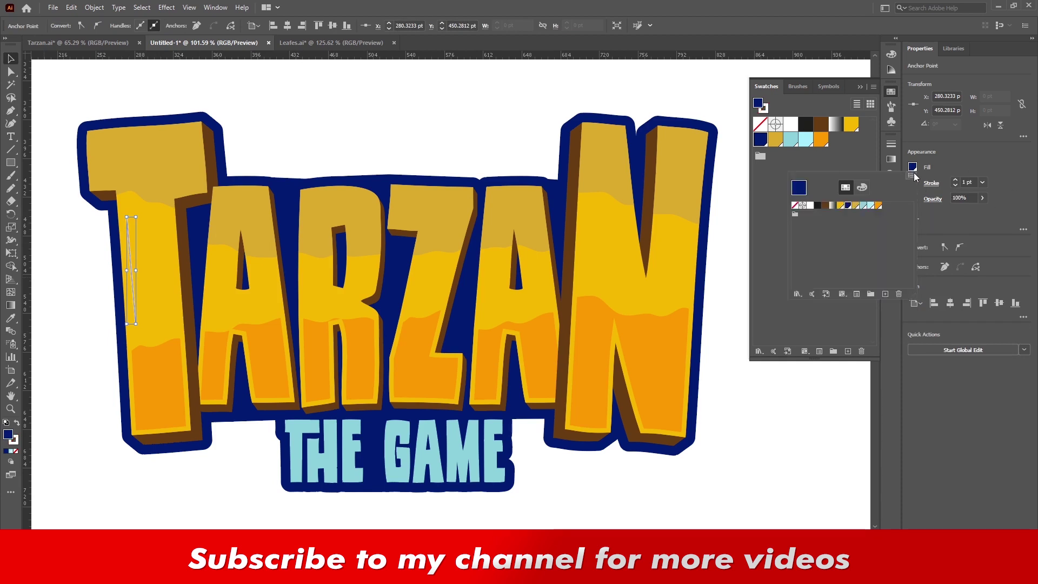
click(796, 206)
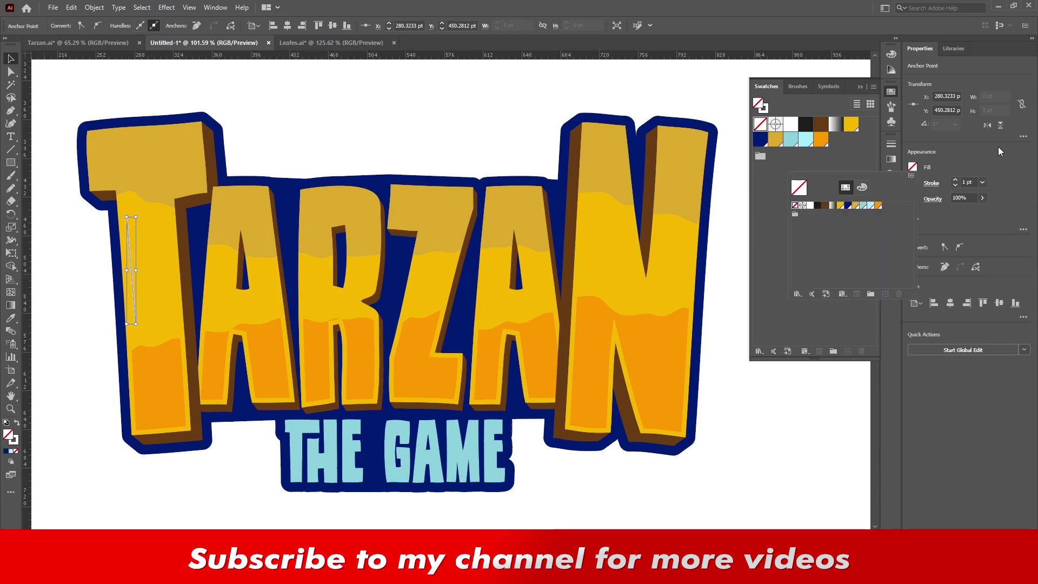
click(955, 180)
click(956, 180)
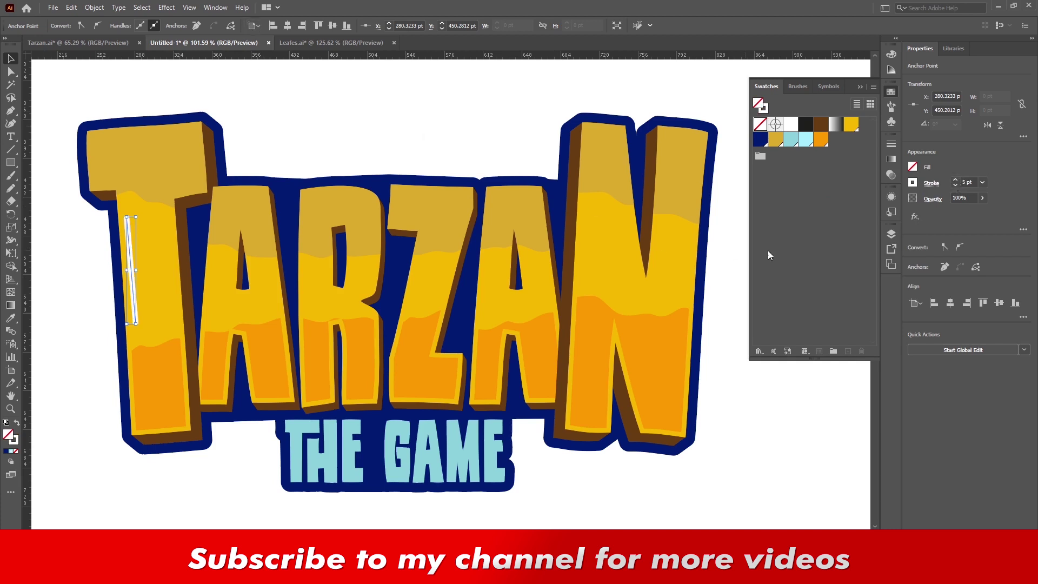
- Apply a tapered width profile to the T highlight
click(336, 128)
click(131, 223)
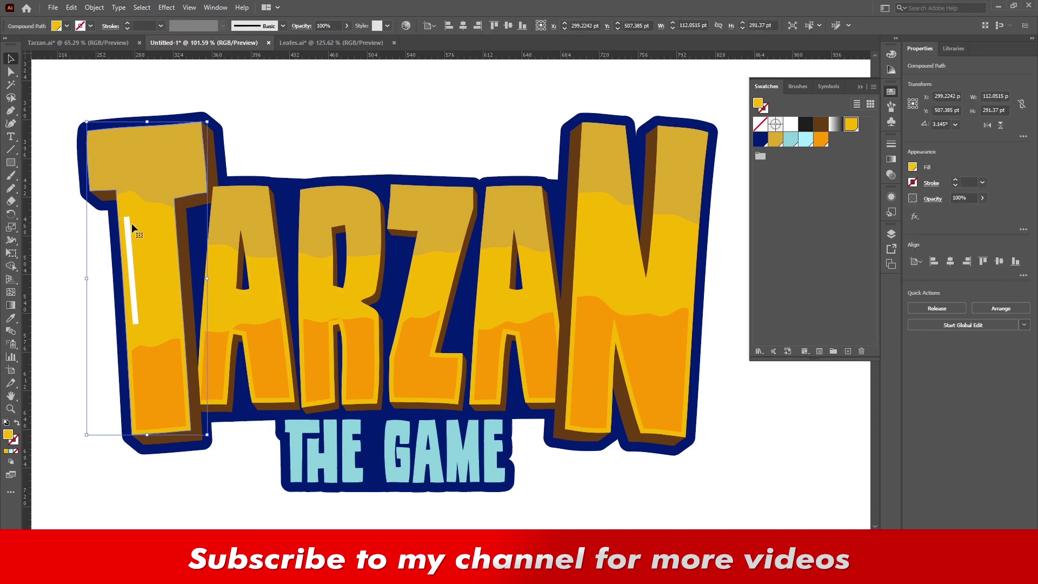
click(215, 27)
click(192, 117)
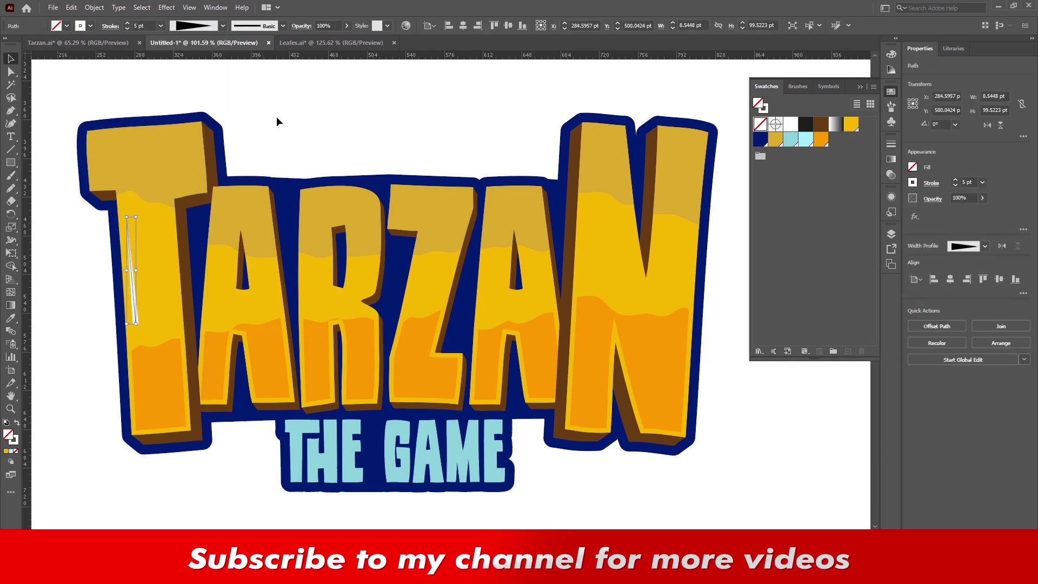
click(321, 121)
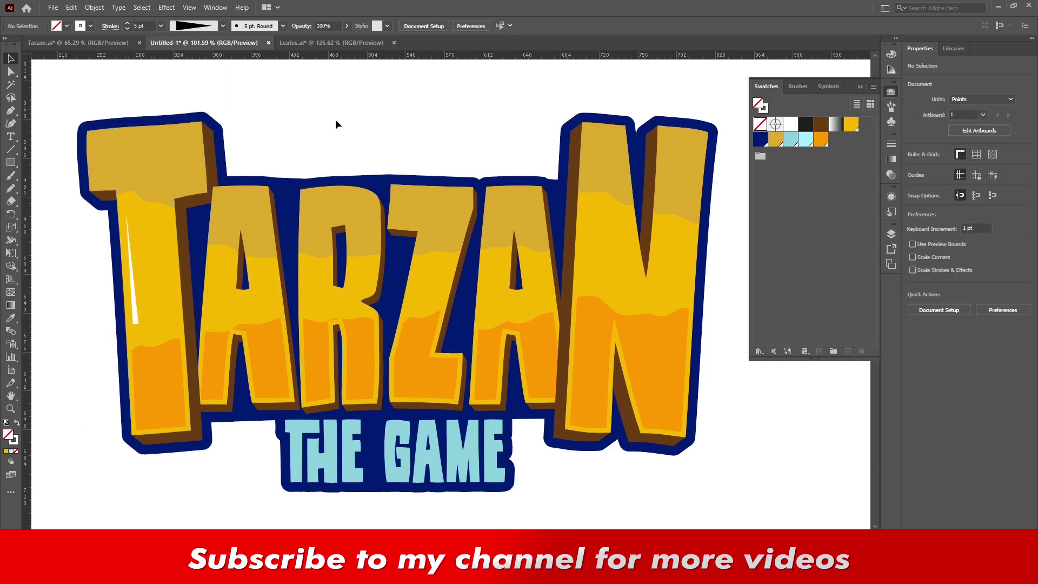
- Draw straight highlight lines on the first A and the R
key(p)
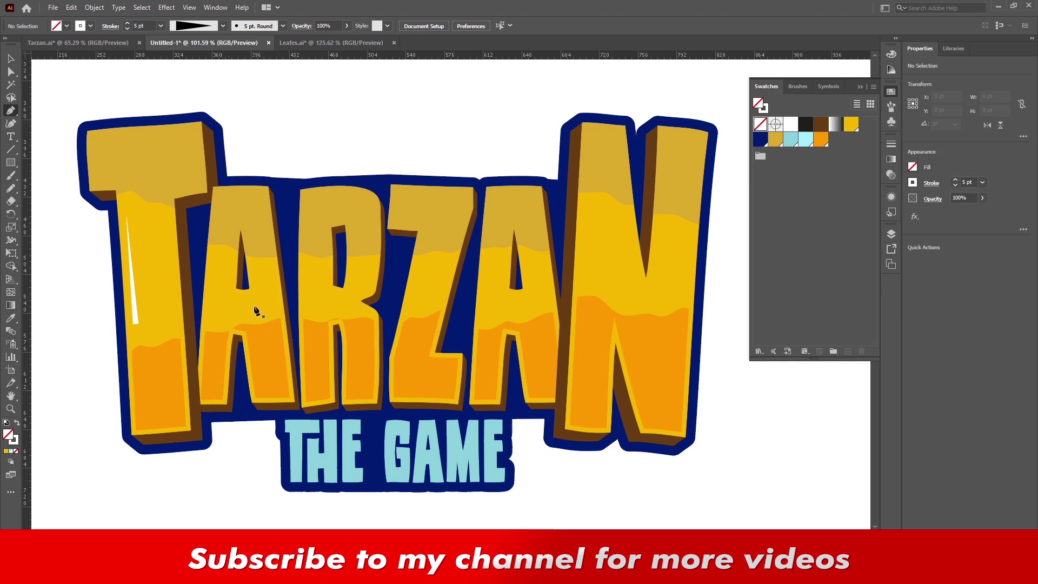
click(225, 311)
click(232, 254)
key(Escape)
click(326, 310)
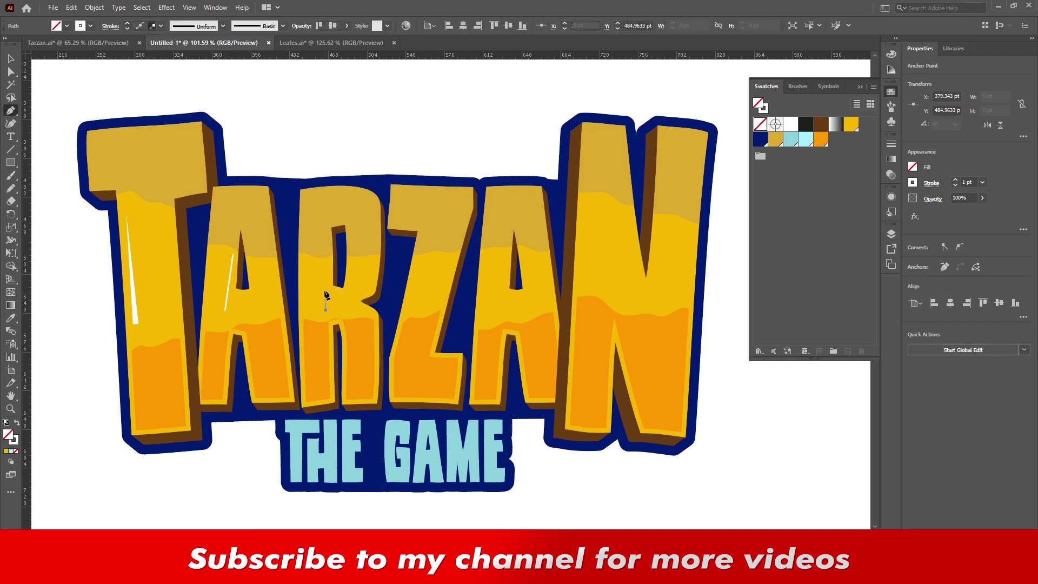
click(326, 260)
key(Escape)
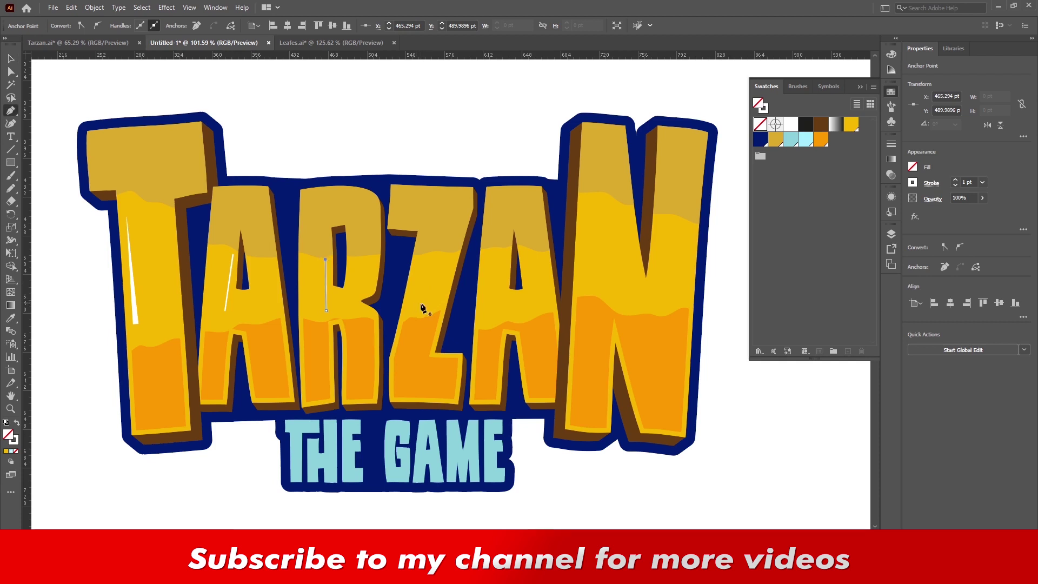
- Draw highlight lines on the Z and second A, and start one on the N
click(409, 310)
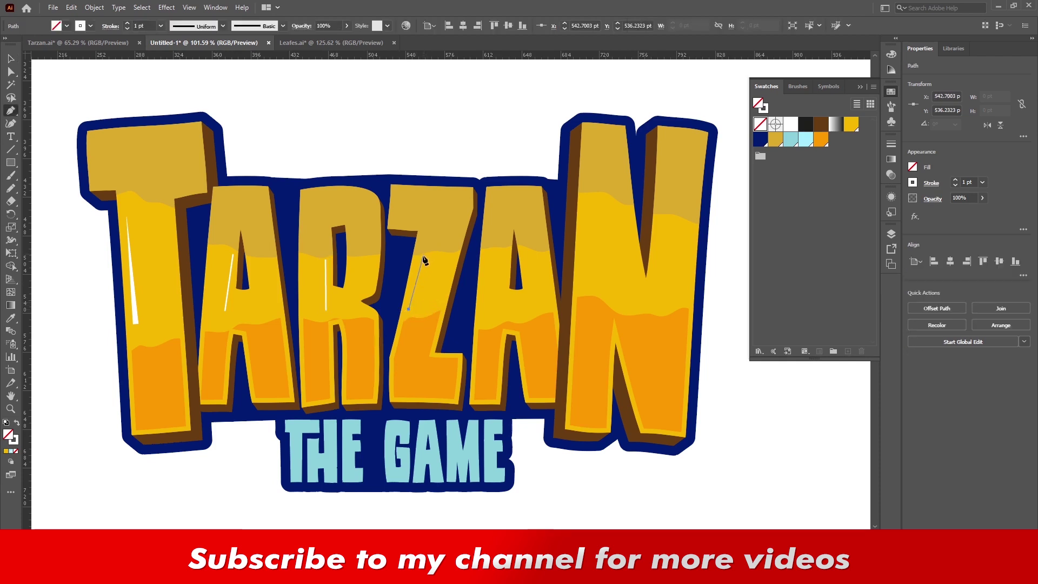
click(422, 253)
key(Escape)
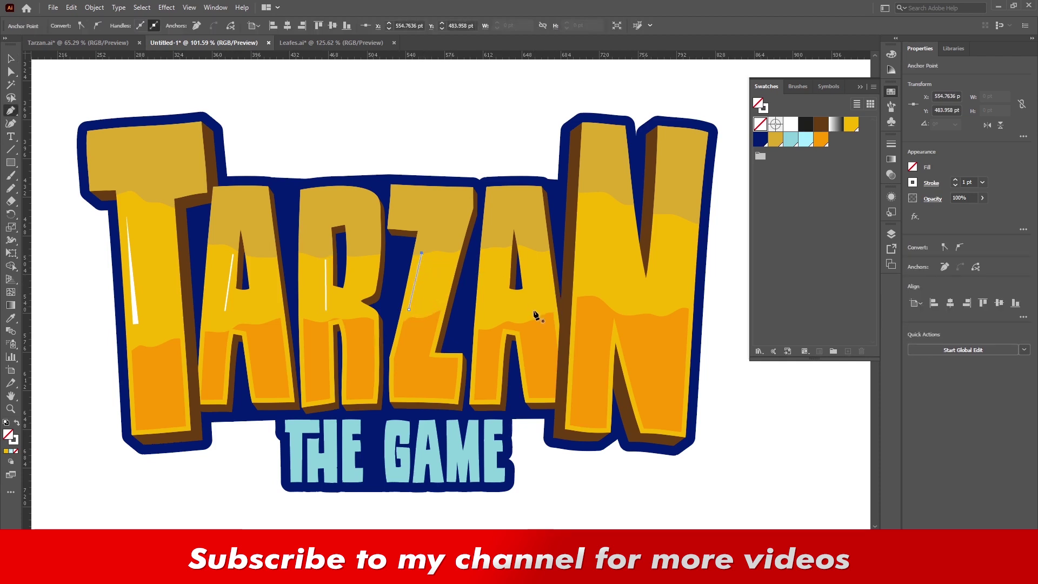
click(535, 313)
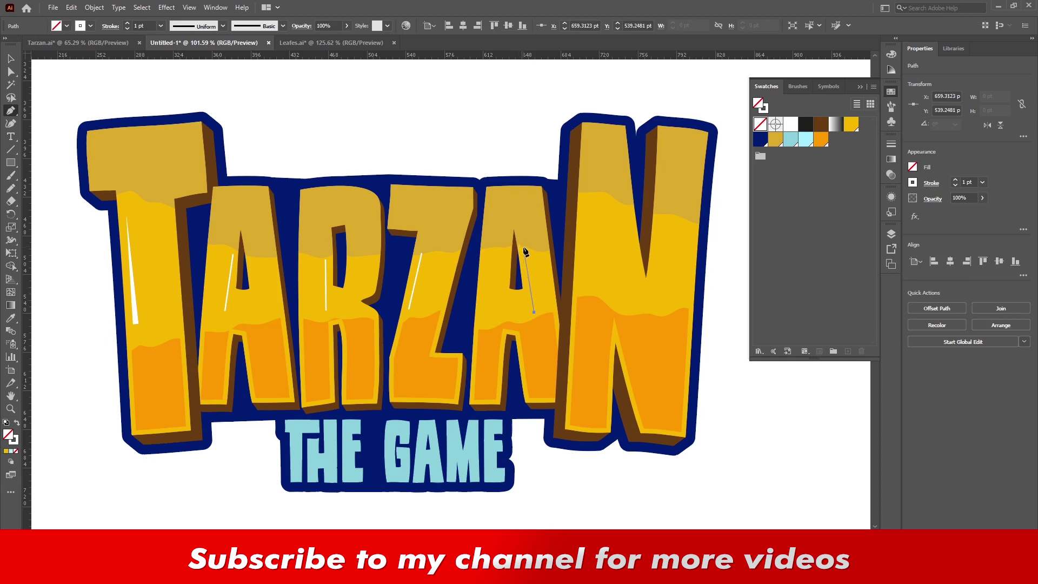
click(524, 249)
key(Escape)
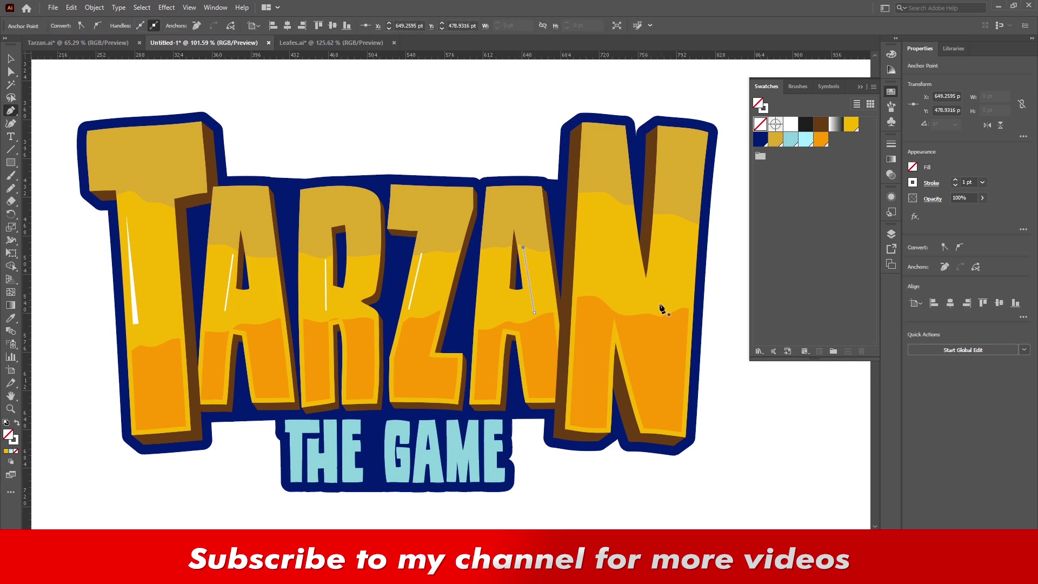
click(643, 301)
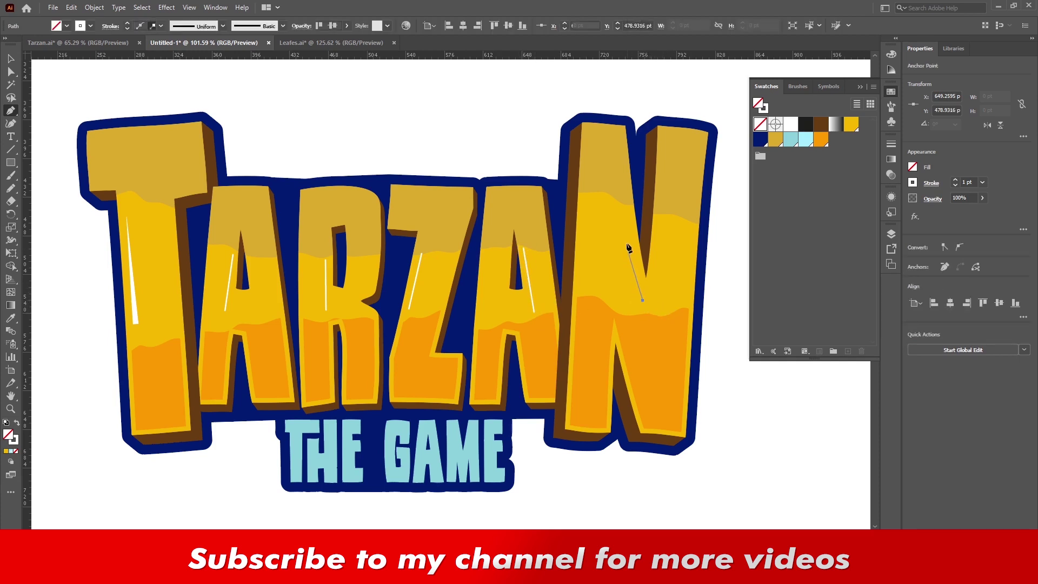
- Finish the N highlight and select the highlight lines on A, R, Z and A
click(626, 218)
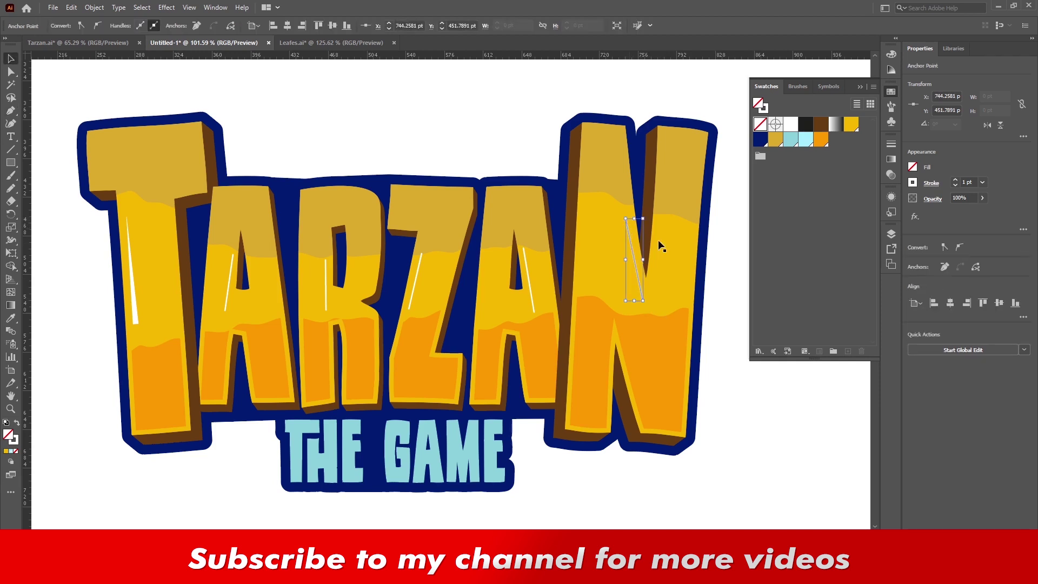
shift+click(528, 278)
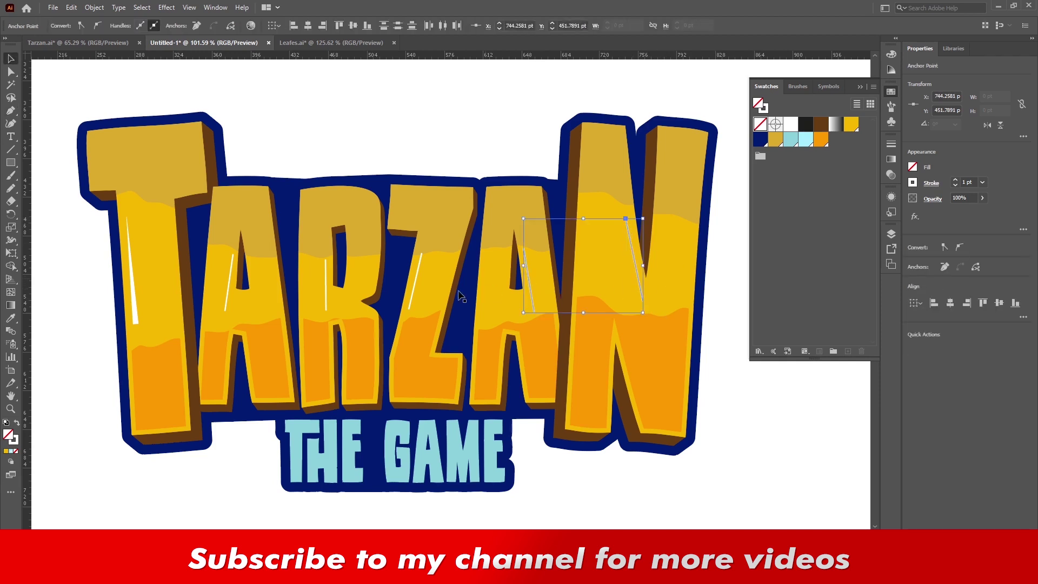
shift+click(416, 277)
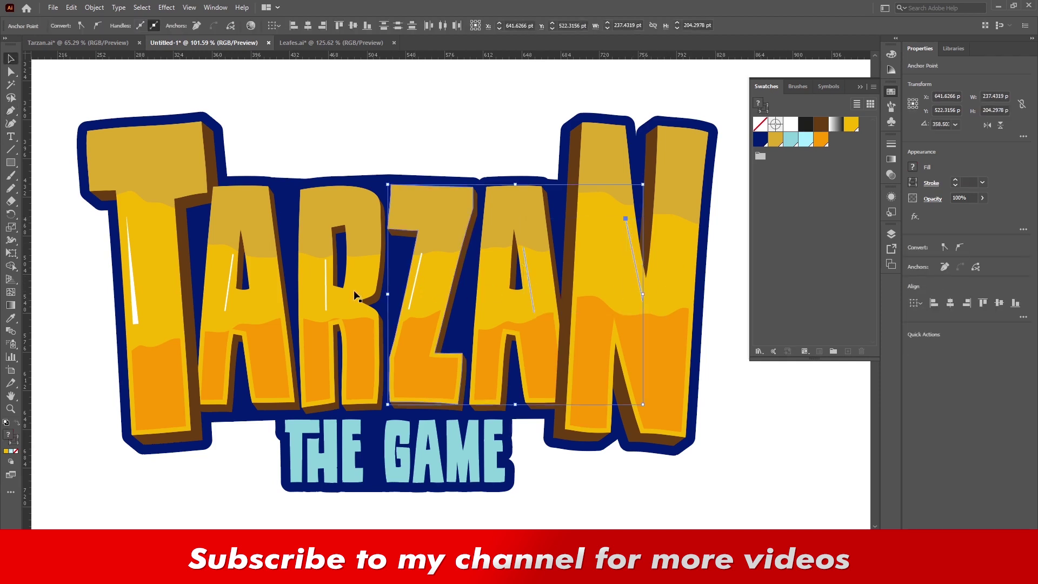
shift+click(430, 270)
shift+click(418, 265)
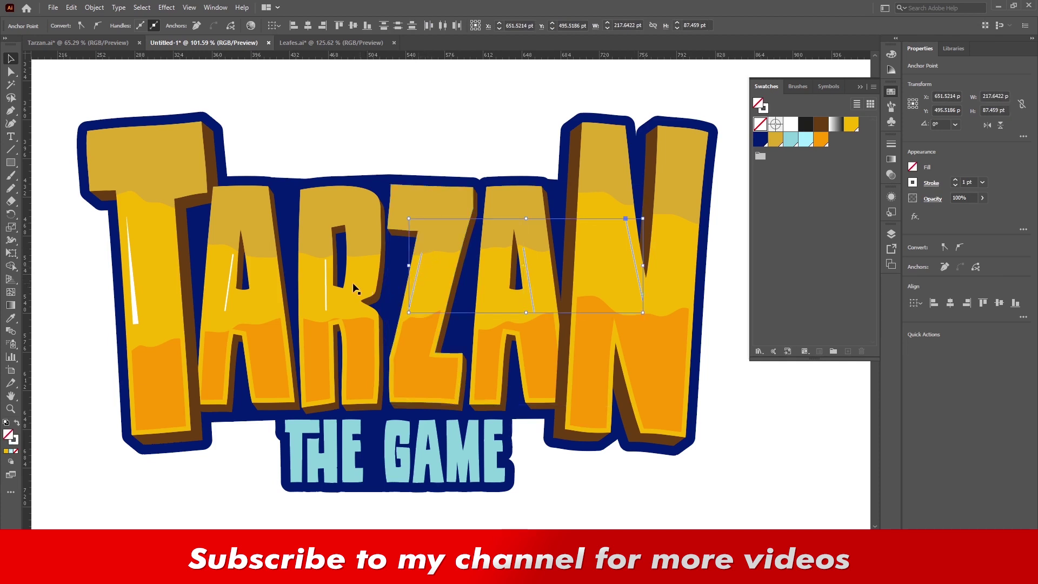
shift+click(326, 287)
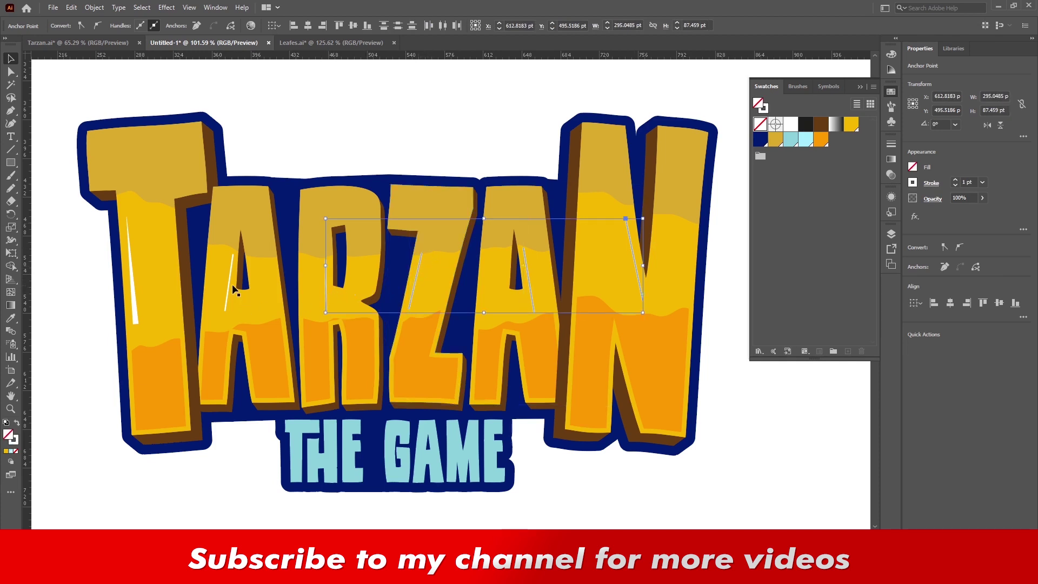
shift+click(232, 285)
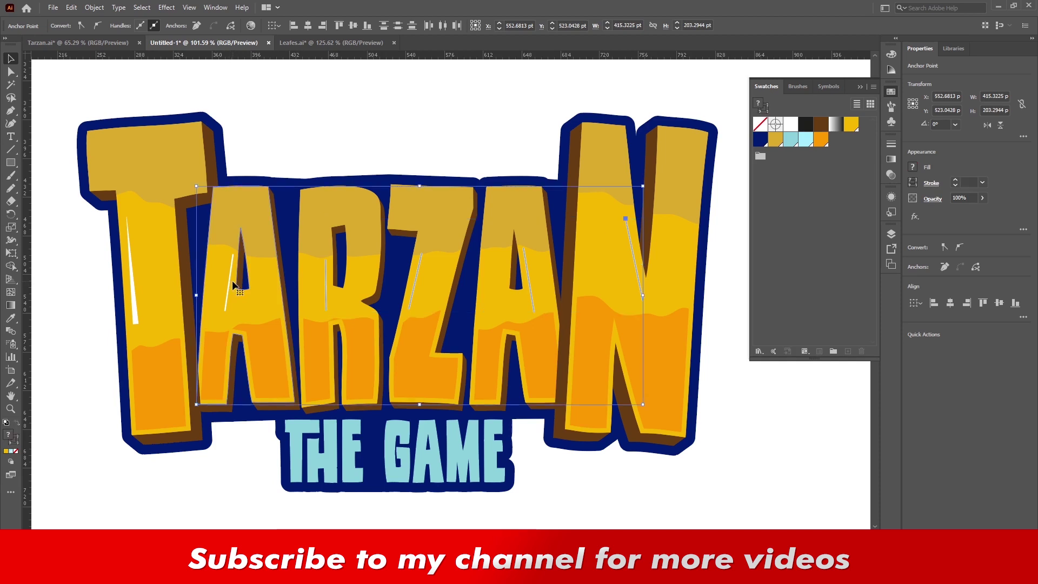
shift+click(241, 291)
- Copy the T highlight's white stroke onto the lines and make them taper
key(i)
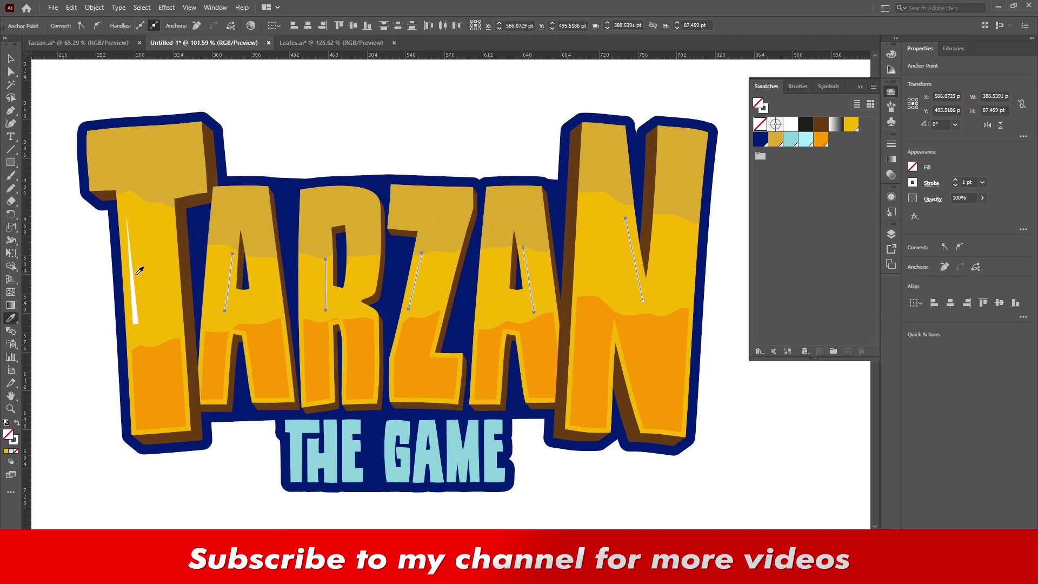
click(135, 280)
key(v)
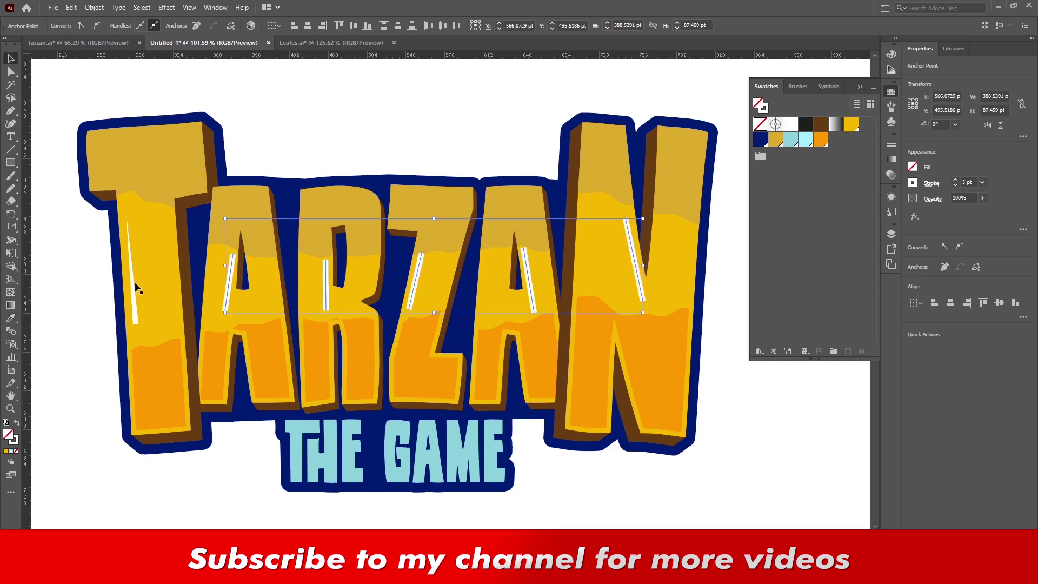
click(296, 144)
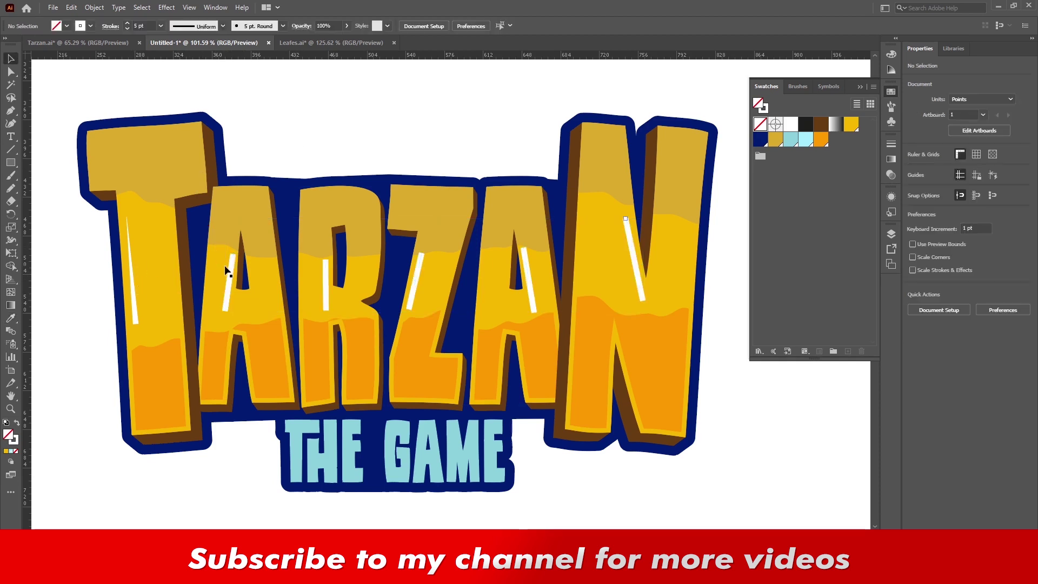
click(226, 275)
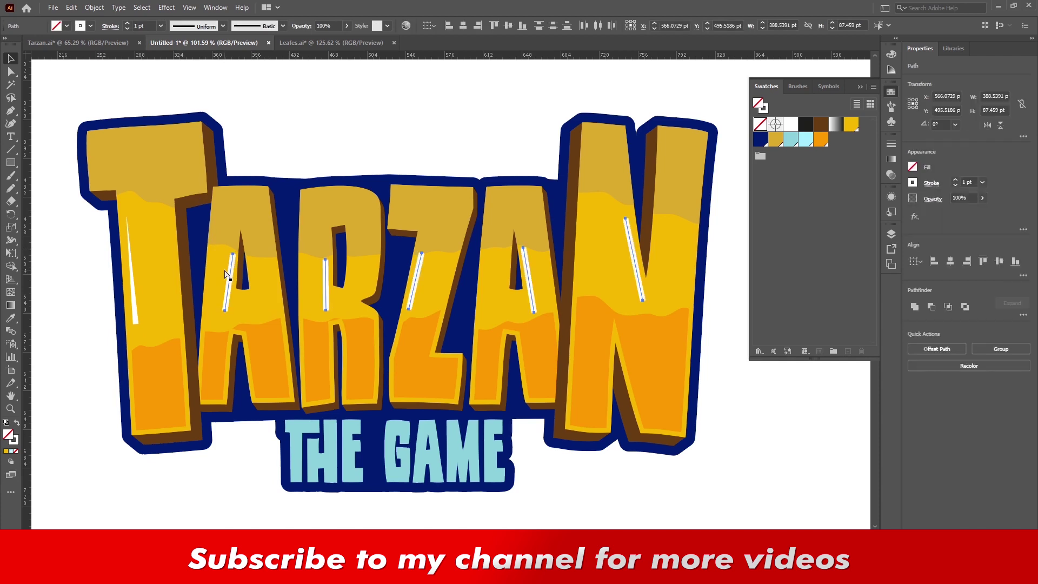
click(194, 25)
click(200, 115)
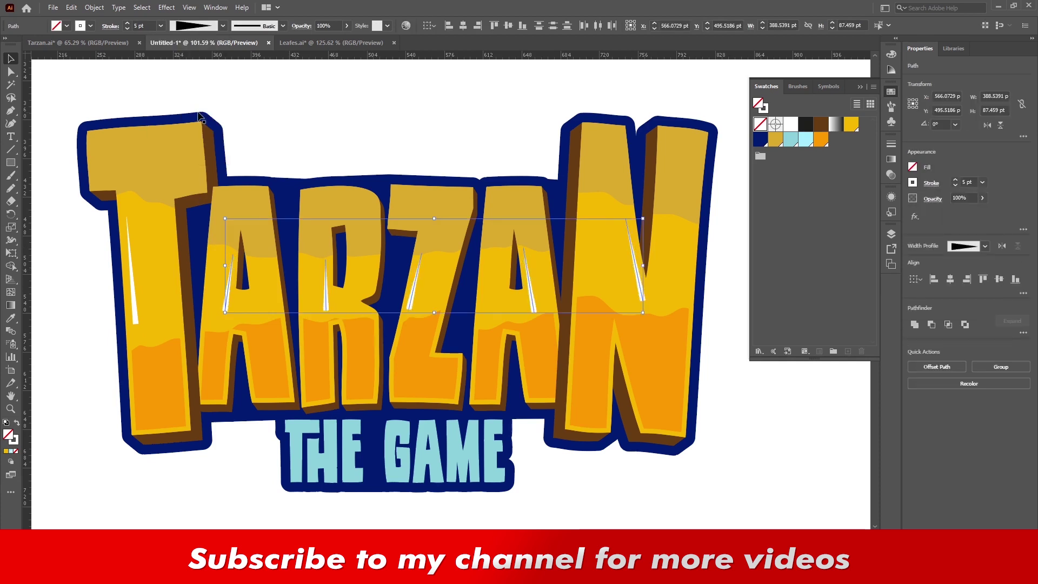
click(312, 112)
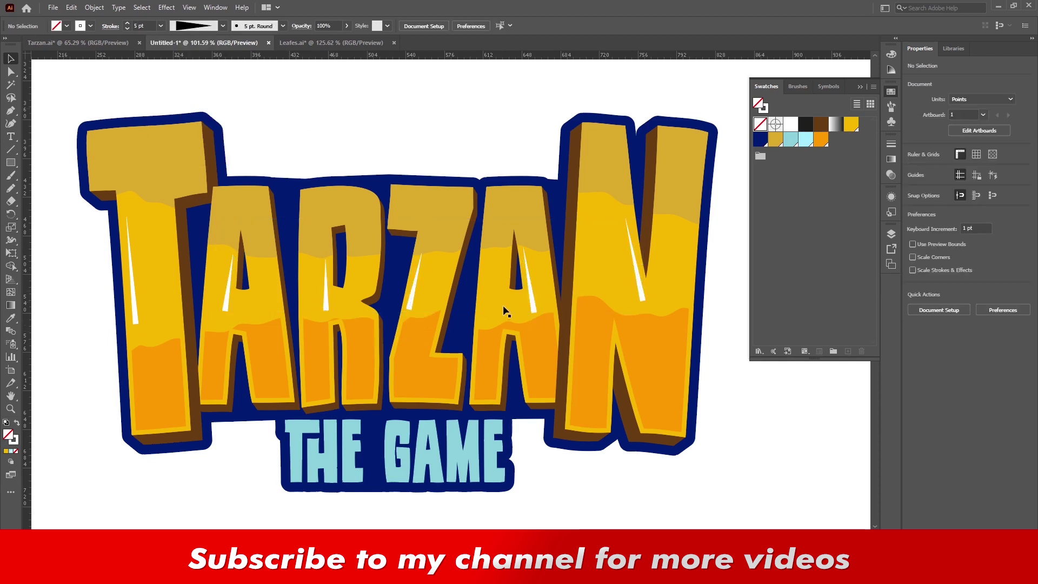
- Nudge the Z highlight slightly right
click(412, 298)
key(Right)
key(Right)
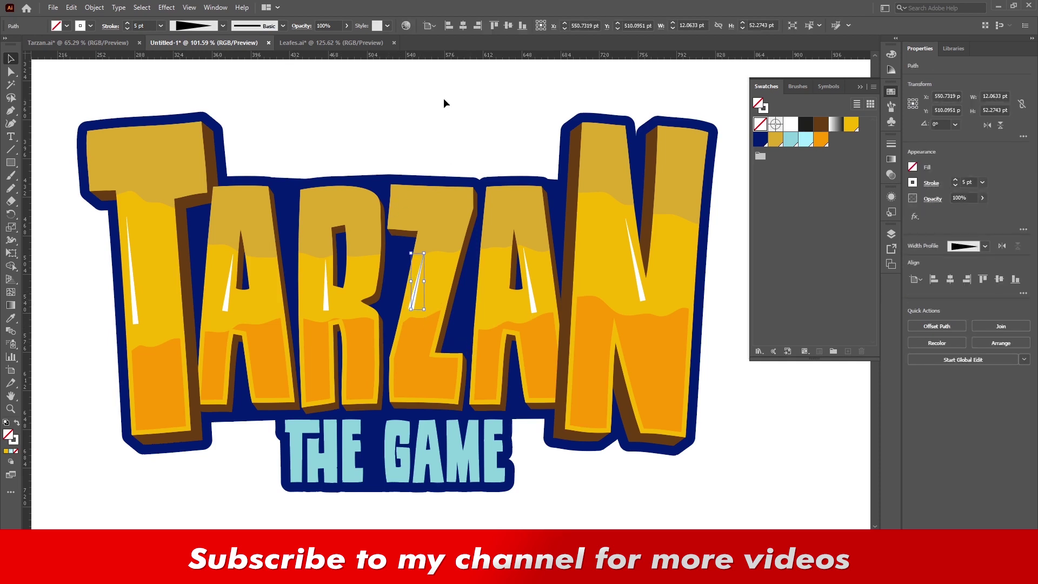
click(445, 103)
click(228, 307)
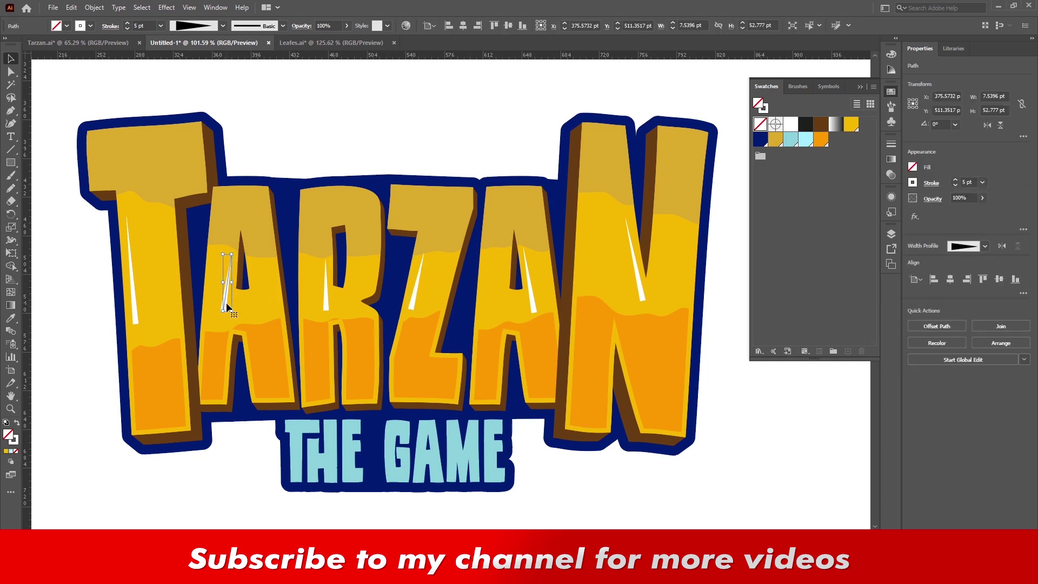
click(445, 138)
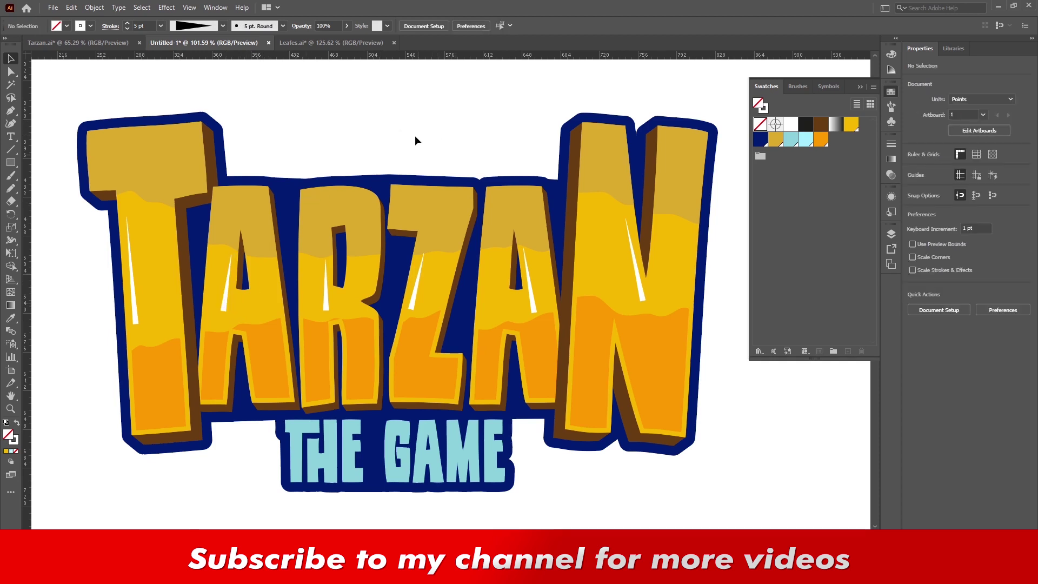
- Zoom in on the T and draw a short crack line along its top edge
key(p)
drag(91, 238, 142, 258)
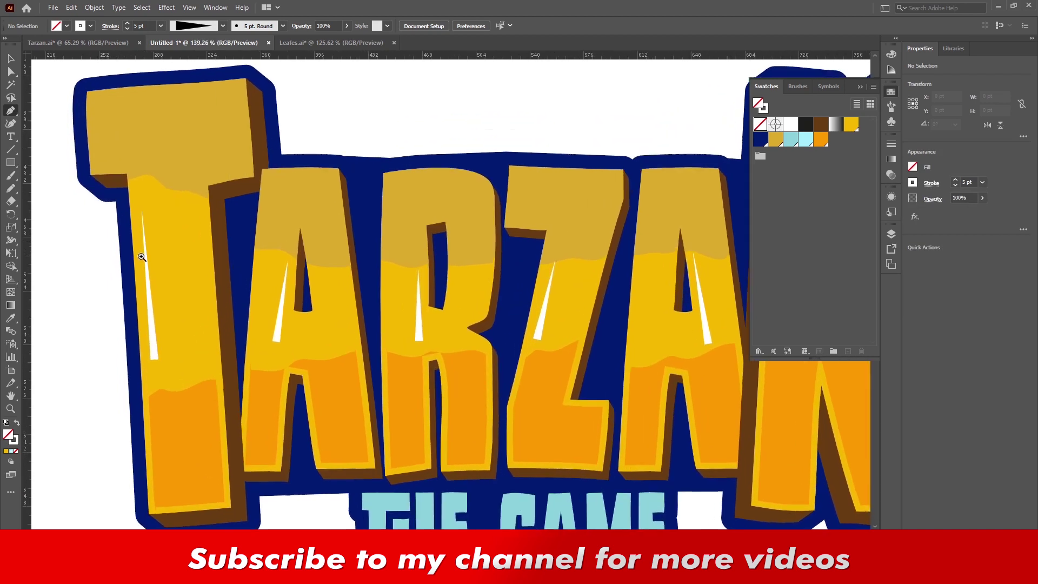
click(121, 184)
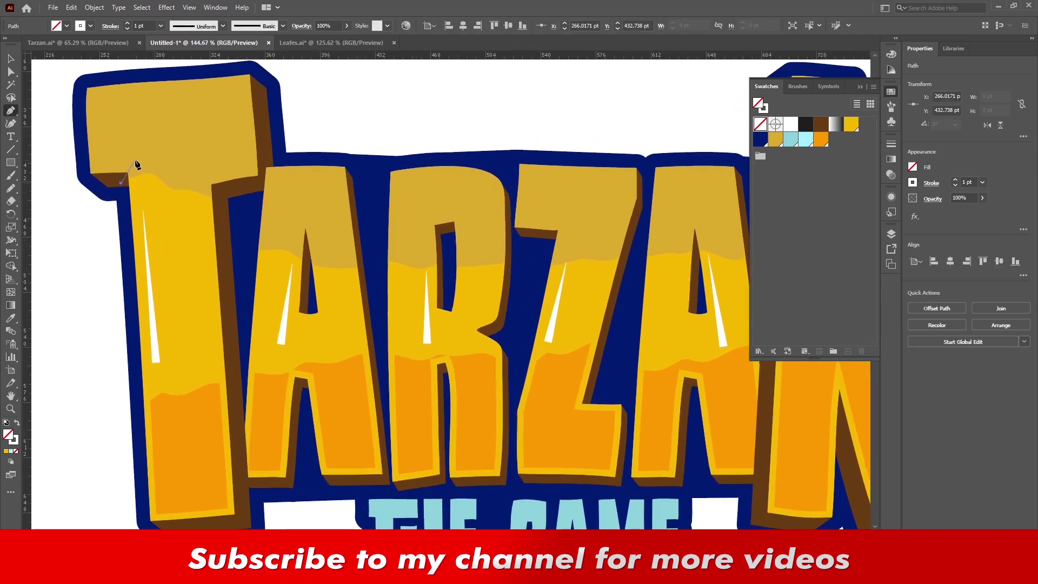
click(137, 159)
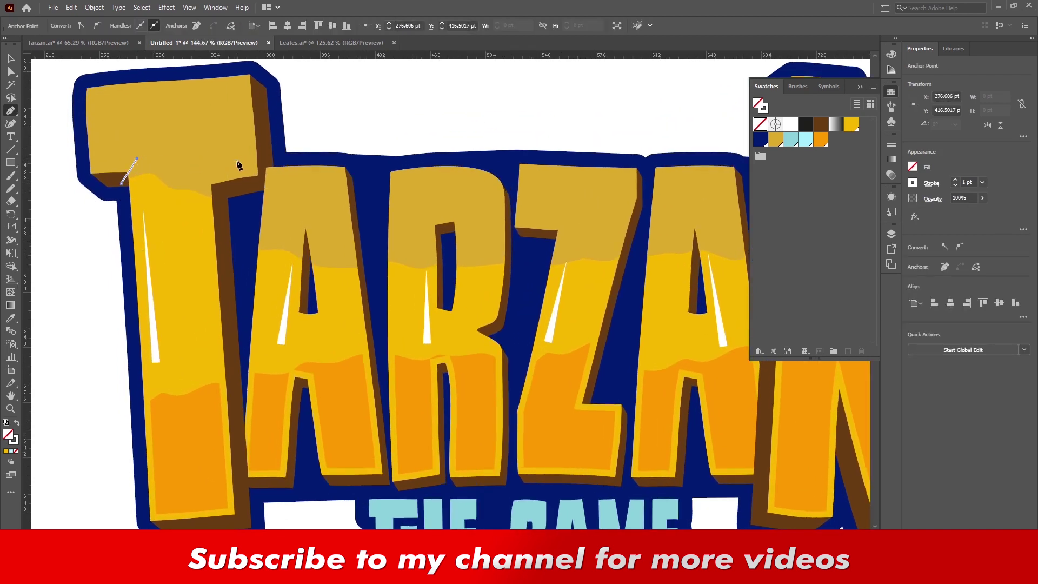
- Give the crack line a dark brown stroke at 4 pt weight
click(915, 185)
click(826, 222)
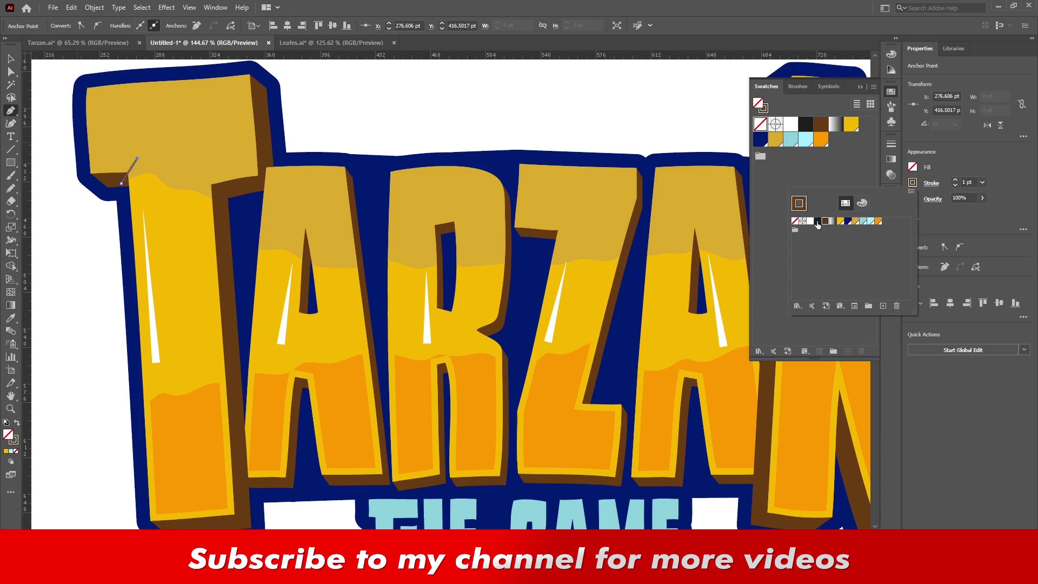
click(956, 184)
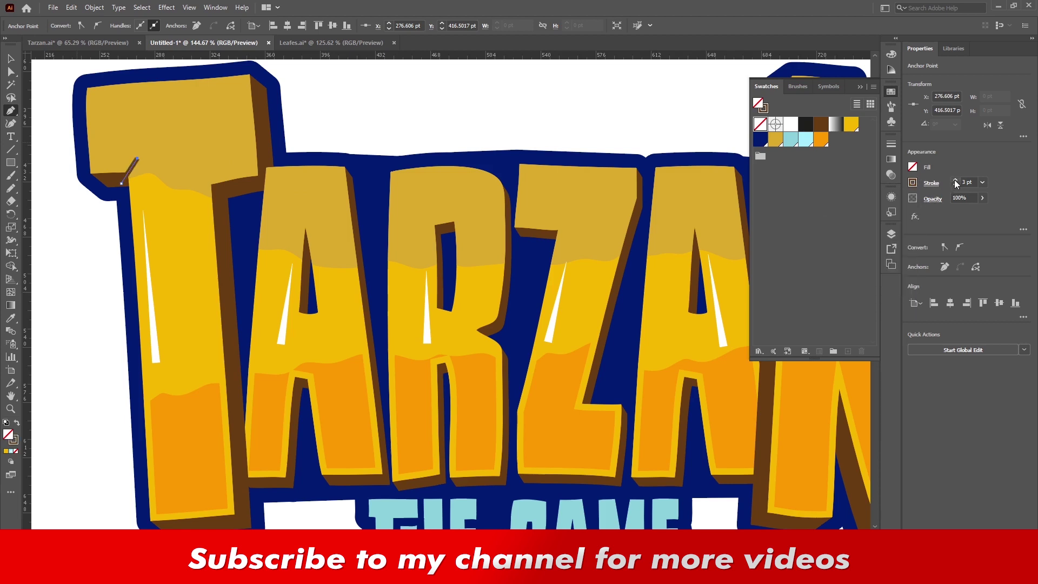
click(10, 58)
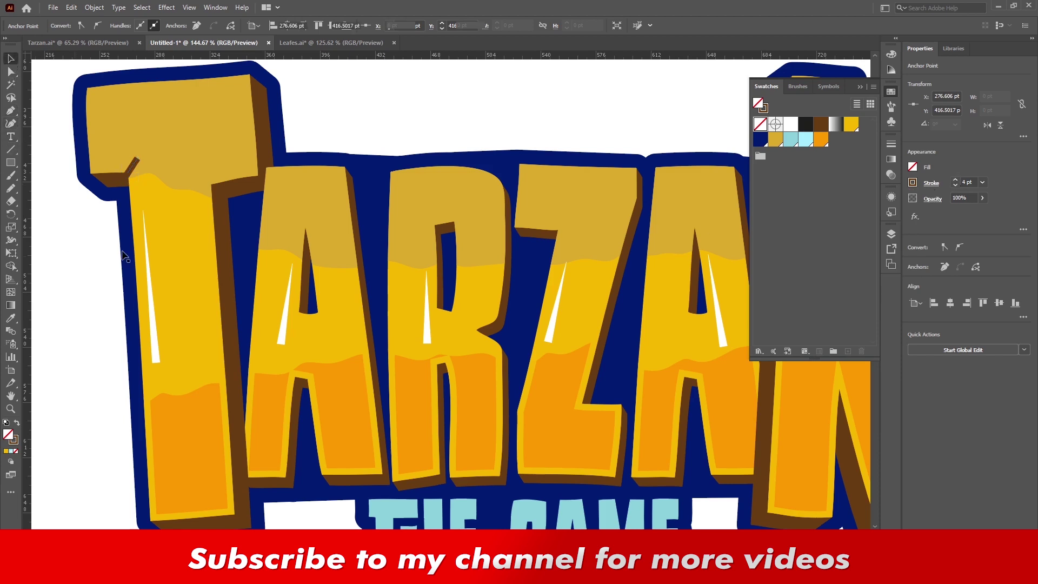
click(88, 260)
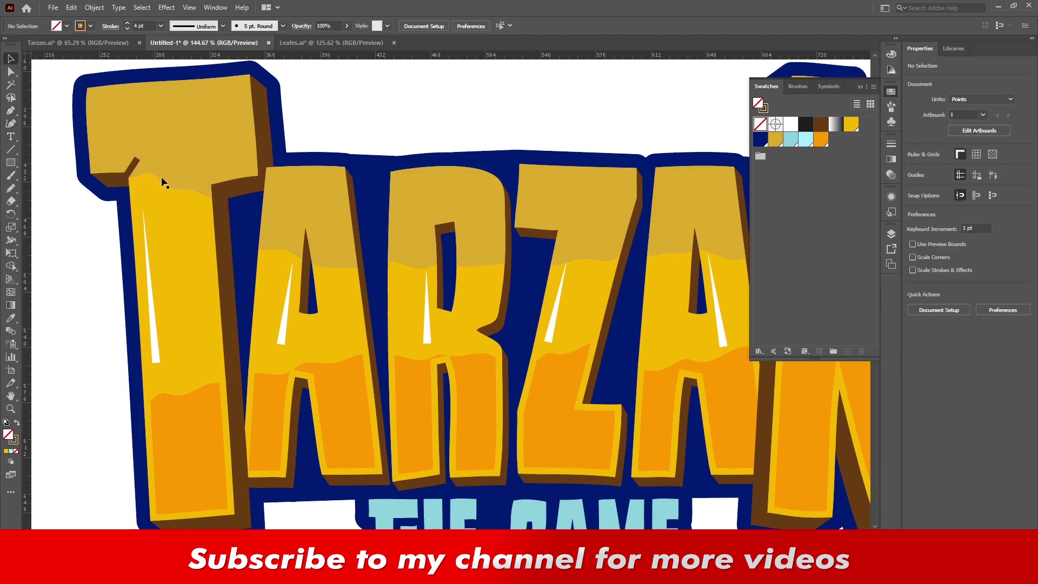
- Add a second short crack on the T's top-right edge
key(p)
click(219, 194)
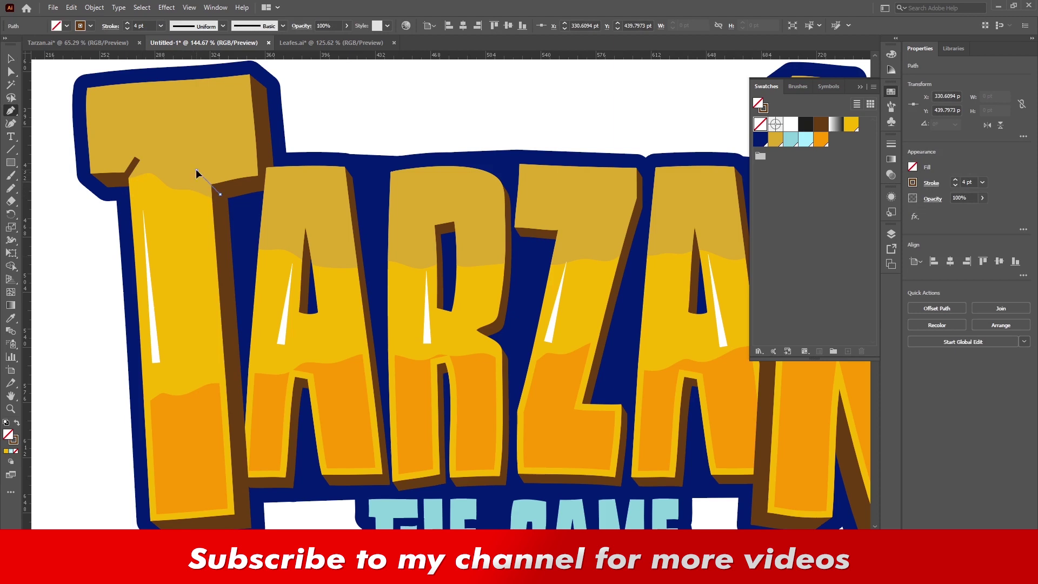
click(197, 173)
key(v)
scroll(81, 292, down, 2)
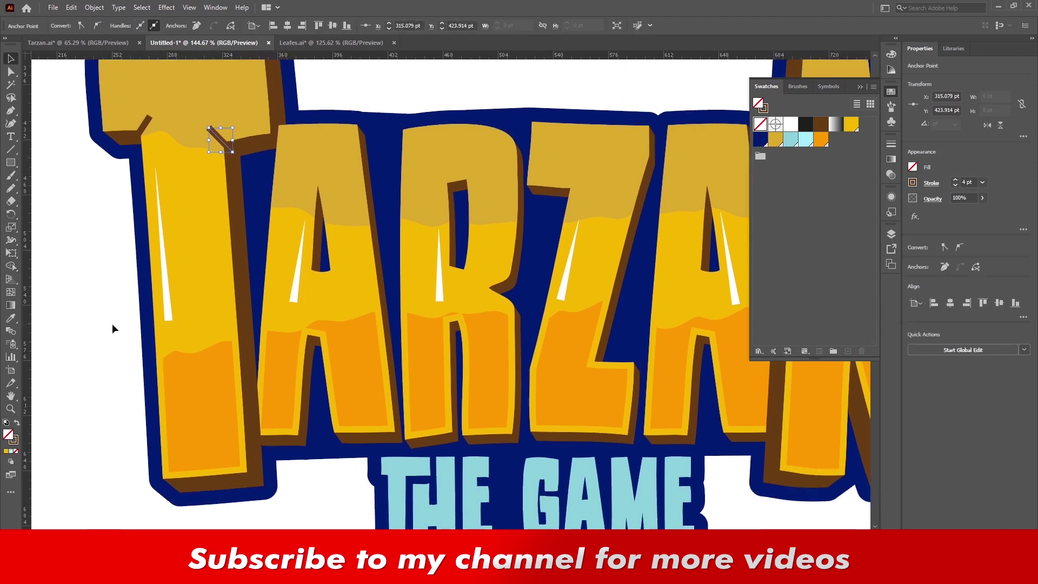
click(134, 378)
- Draw crack lines at the T's bottom-left and bottom-right corners
click(153, 461)
click(174, 426)
ctrl+click(83, 413)
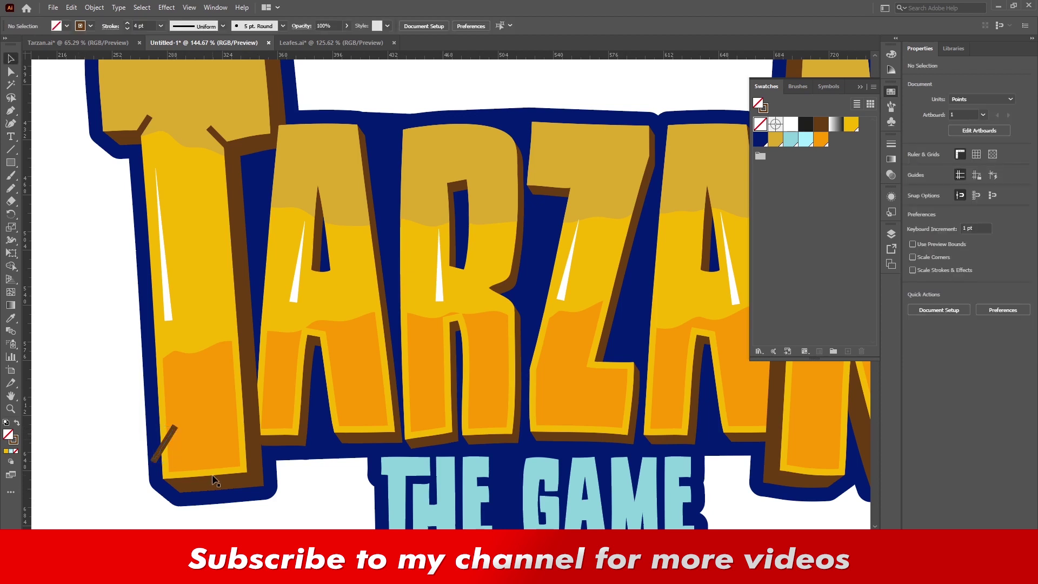
click(246, 468)
click(231, 448)
ctrl+click(271, 330)
- Add crack lines at the bottom of the A and along its inner edge
click(393, 429)
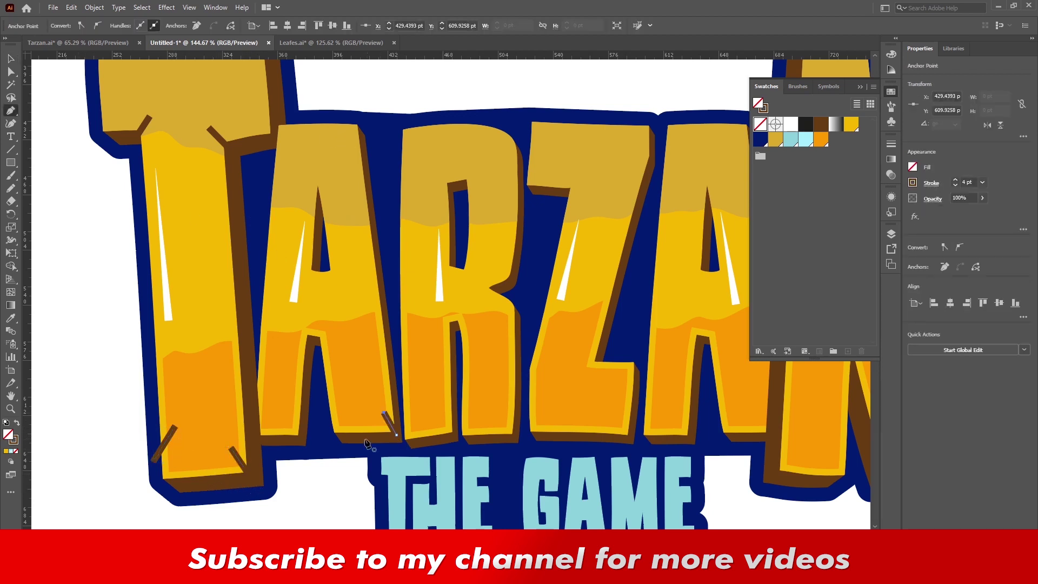
click(311, 341)
click(300, 322)
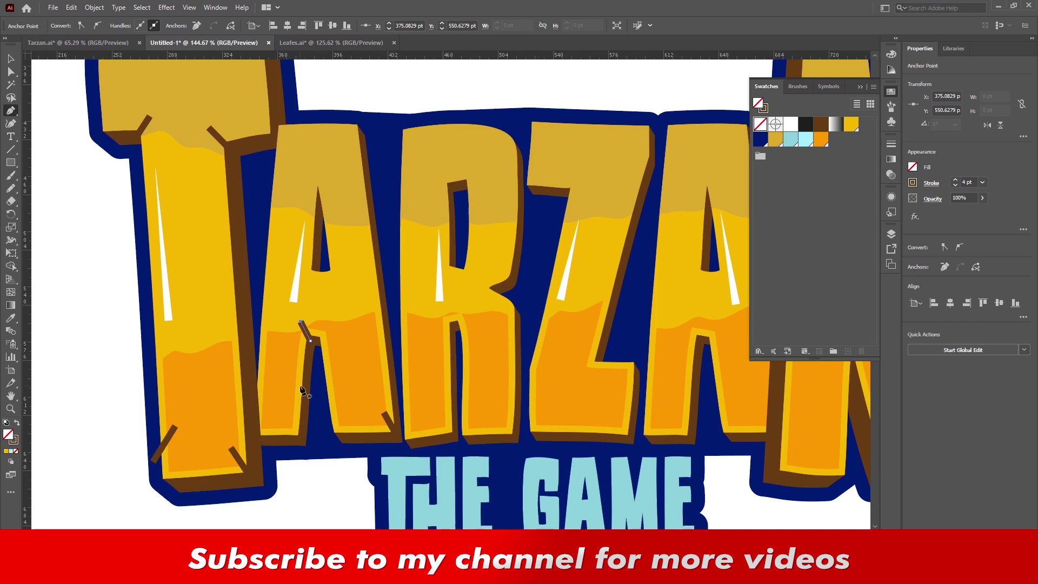
- Draw short brown crack strokes along the edges of the T and A
click(361, 149)
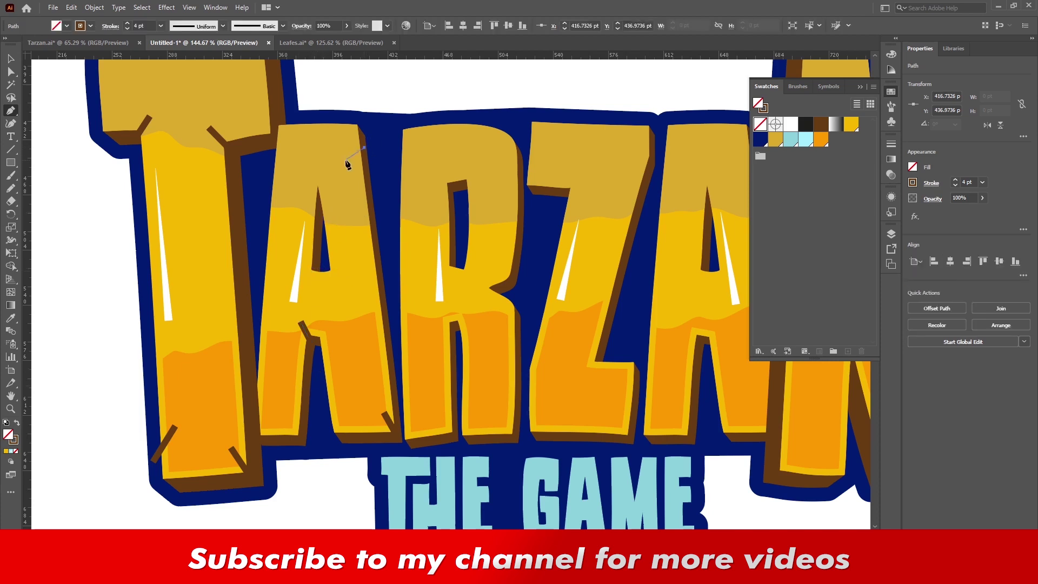
click(265, 173)
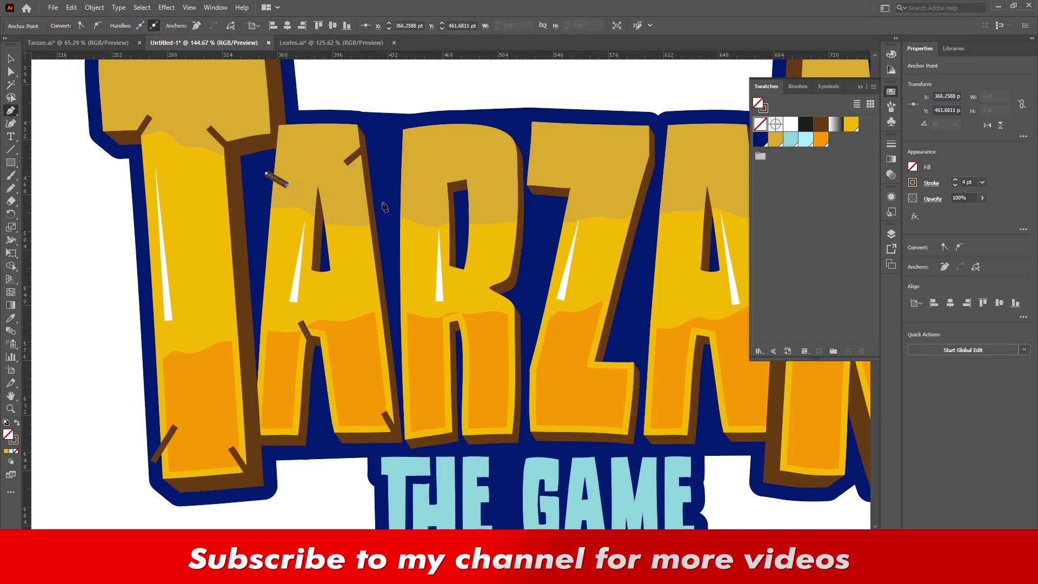
drag(325, 393, 287, 382)
click(230, 391)
click(208, 409)
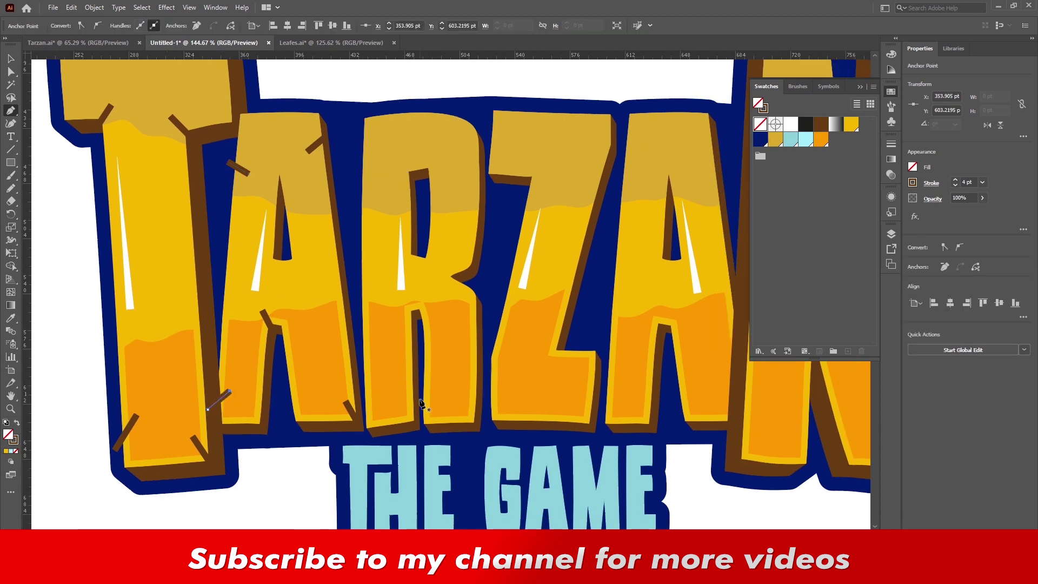
key(Escape)
- Add two-point crack strokes at the top and bottom of the R
click(437, 156)
click(424, 176)
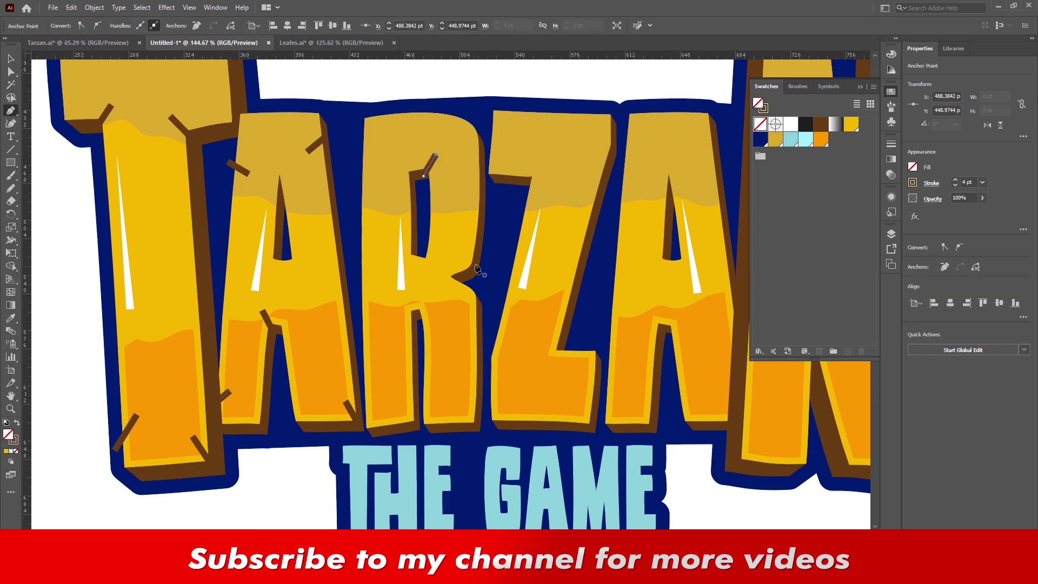
key(ctrl+z)
key(ctrl+z)
key(Escape)
click(474, 423)
click(462, 407)
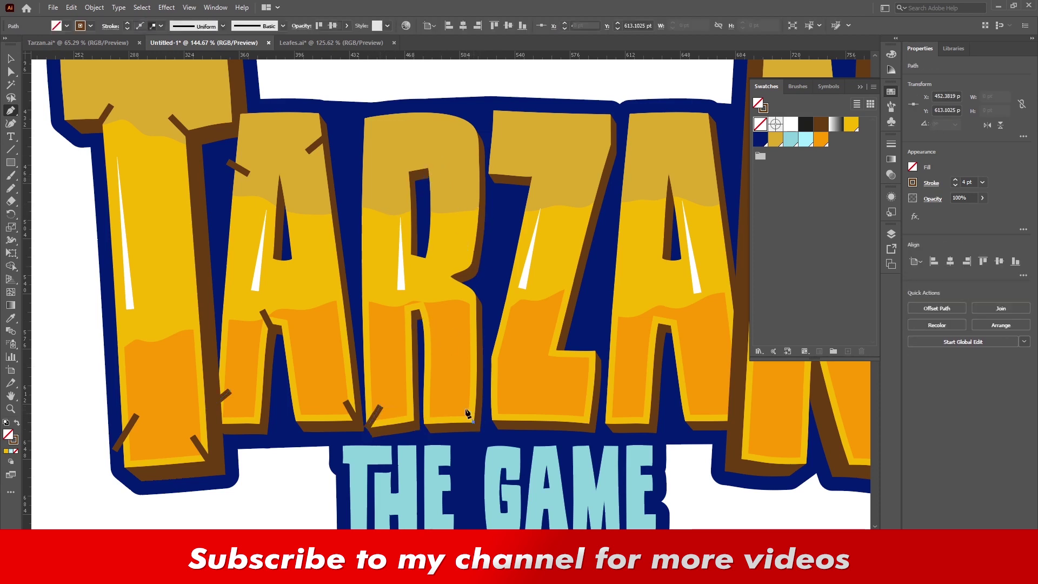
key(Escape)
- Add crack strokes to the middle, right edge and top of the R
click(416, 320)
click(401, 302)
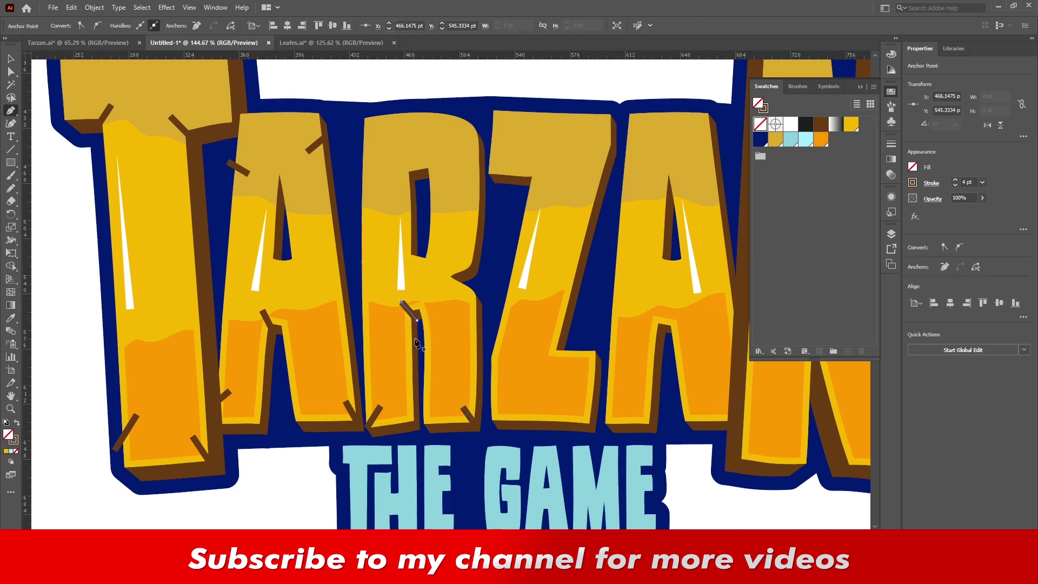
key(Escape)
click(487, 204)
click(465, 199)
key(Escape)
click(355, 139)
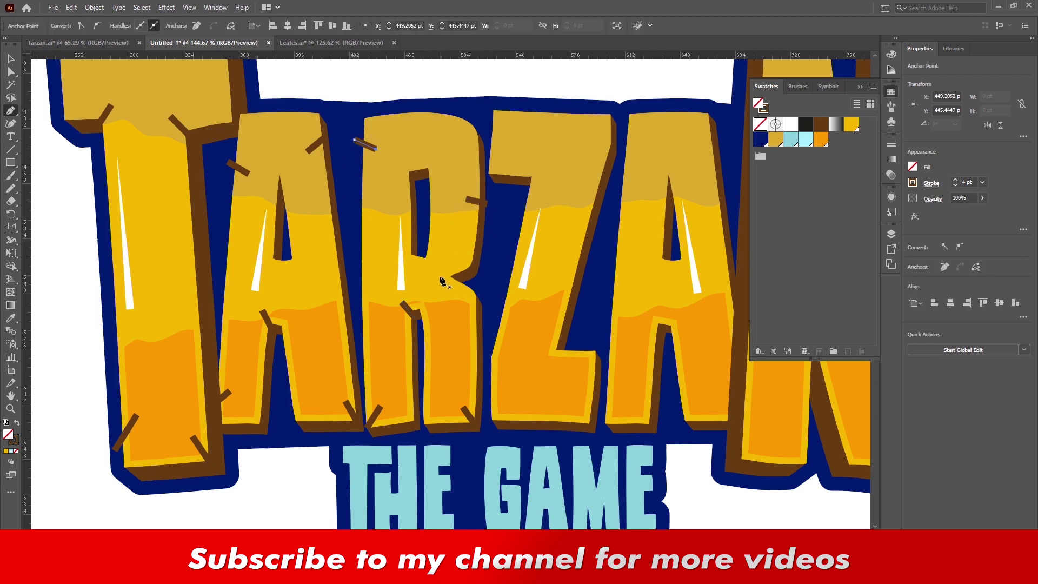
- Draw crack strokes on the Z's upper edge, middle and bottom edge
scroll(442, 280, right, 5)
click(396, 172)
click(378, 188)
key(Escape)
click(414, 350)
key(Escape)
click(362, 430)
click(368, 413)
key(Escape)
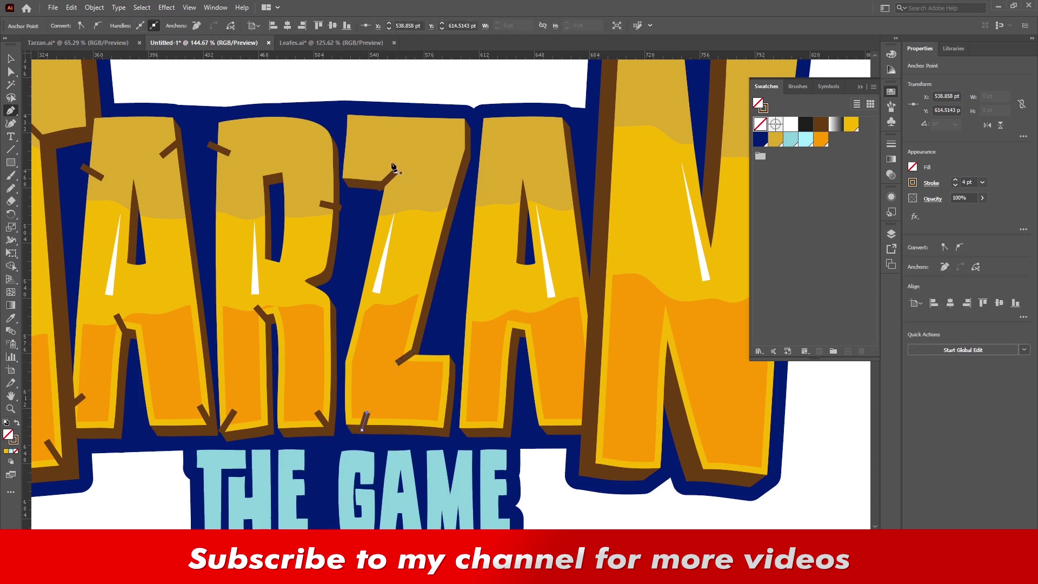
- Add crack strokes at the Z's top edge and down the next letter
click(395, 113)
click(380, 128)
click(518, 114)
click(520, 133)
click(522, 262)
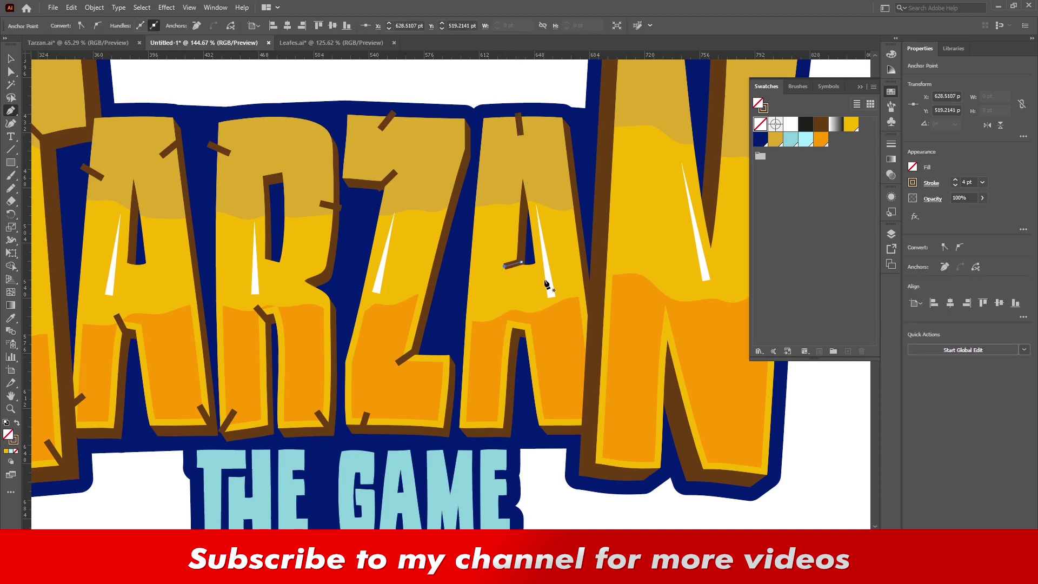
key(Escape)
- Draw crack strokes across the lower part and bottom of the second A
click(507, 319)
click(517, 336)
key(Escape)
click(503, 427)
click(493, 409)
key(Escape)
click(457, 338)
key(Escape)
- Add crack strokes in the N's middle, top and top-left corner
click(559, 209)
click(581, 181)
drag(609, 296, 451, 353)
key(Escape)
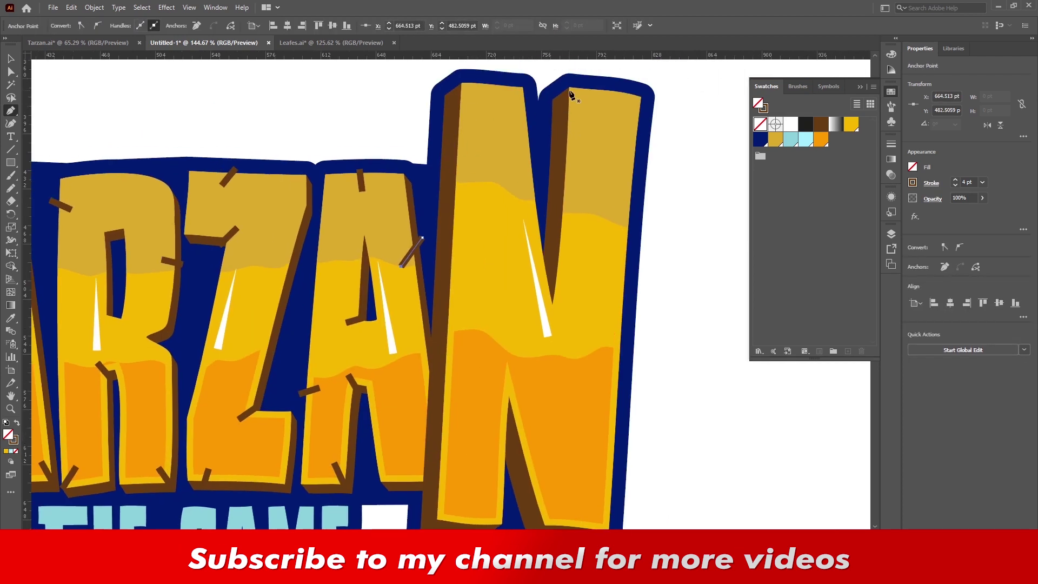
click(565, 80)
click(579, 106)
key(Escape)
click(456, 77)
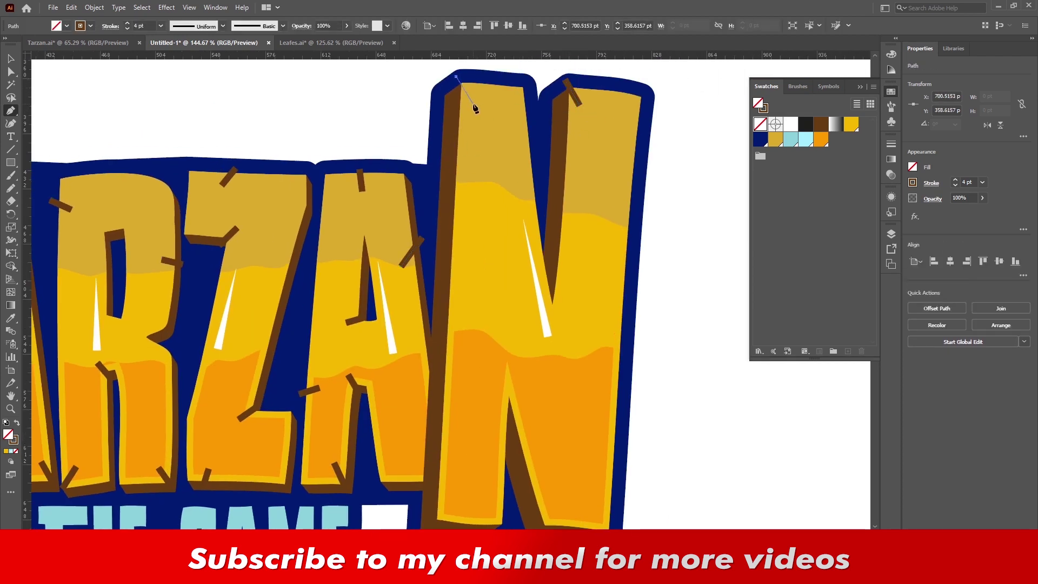
key(Escape)
scroll(543, 287, down, 2)
- Draw crack strokes on the N's right side and near its bottom
click(550, 241)
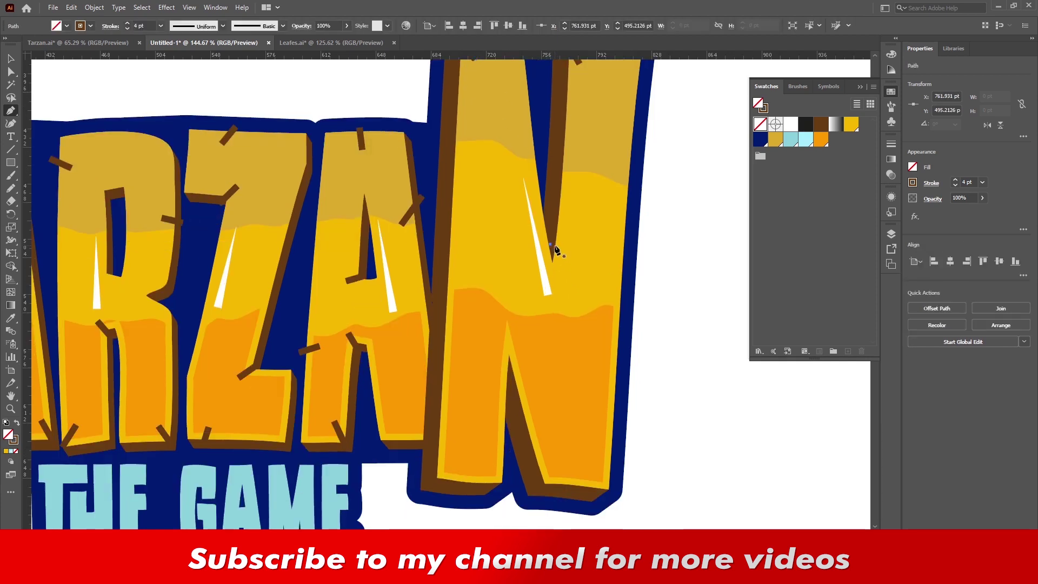
click(557, 274)
key(Escape)
click(538, 491)
click(559, 466)
key(Escape)
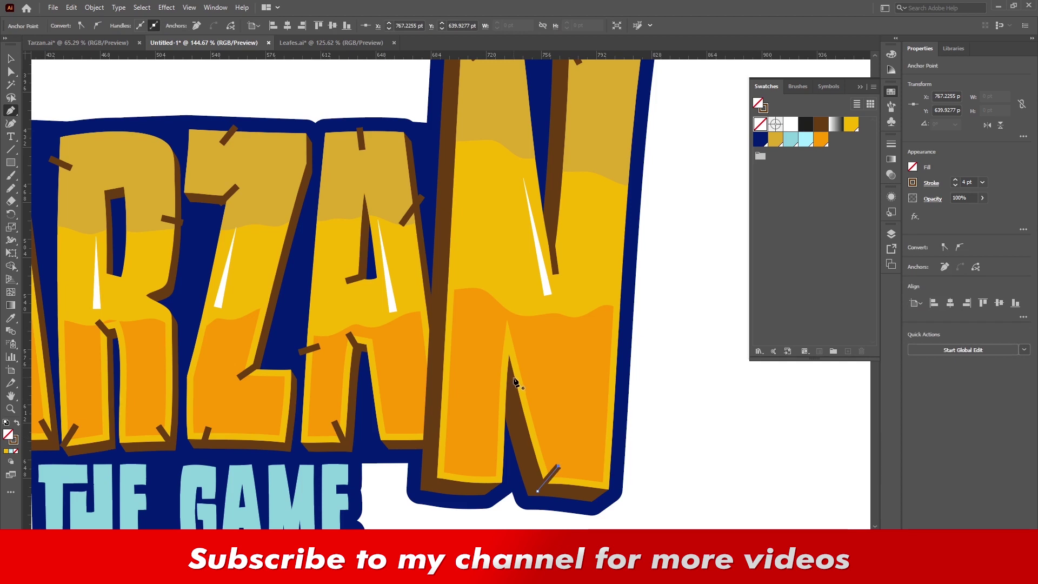
- Add crack strokes on the N's lower area, left stroke and right edge
click(514, 377)
click(503, 324)
key(Escape)
click(440, 308)
click(457, 291)
drag(508, 287, 463, 326)
key(Escape)
click(585, 273)
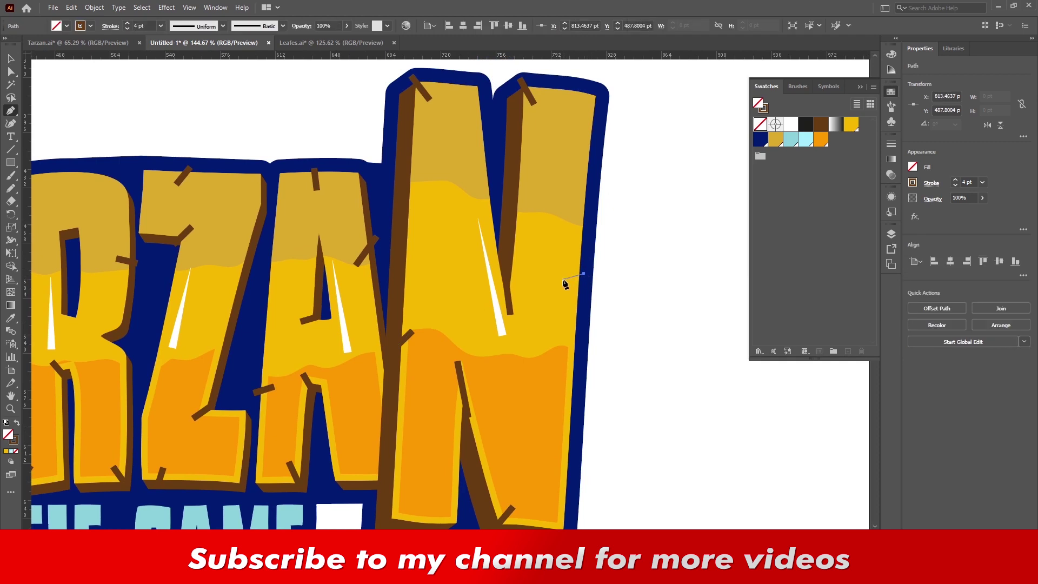
click(563, 281)
key(Escape)
- Draw a final crack on the N's left edge, then zoom out
click(400, 213)
click(418, 193)
key(Escape)
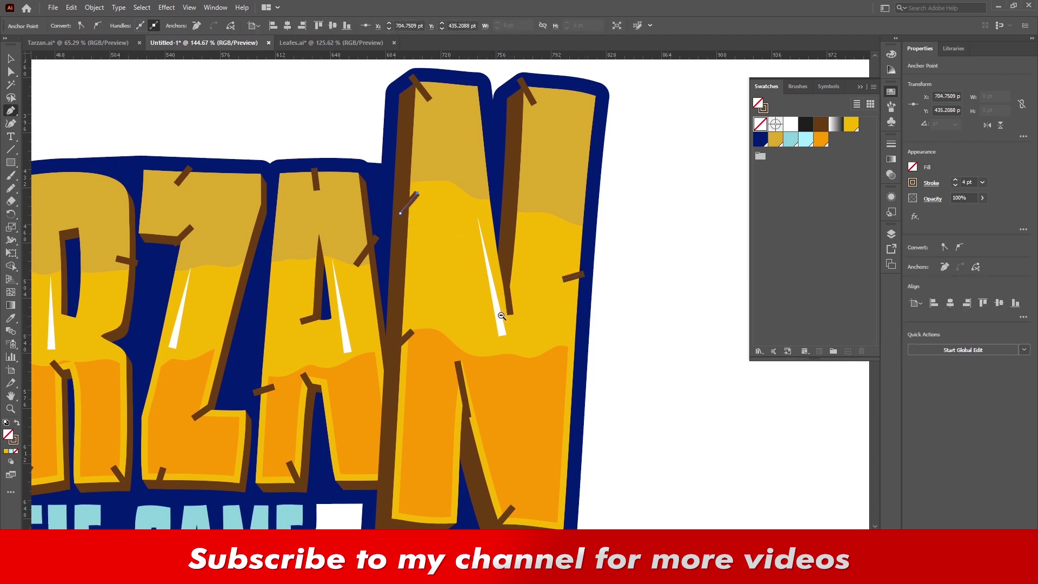
scroll(502, 316, down, 5)
scroll(583, 366, up, 2)
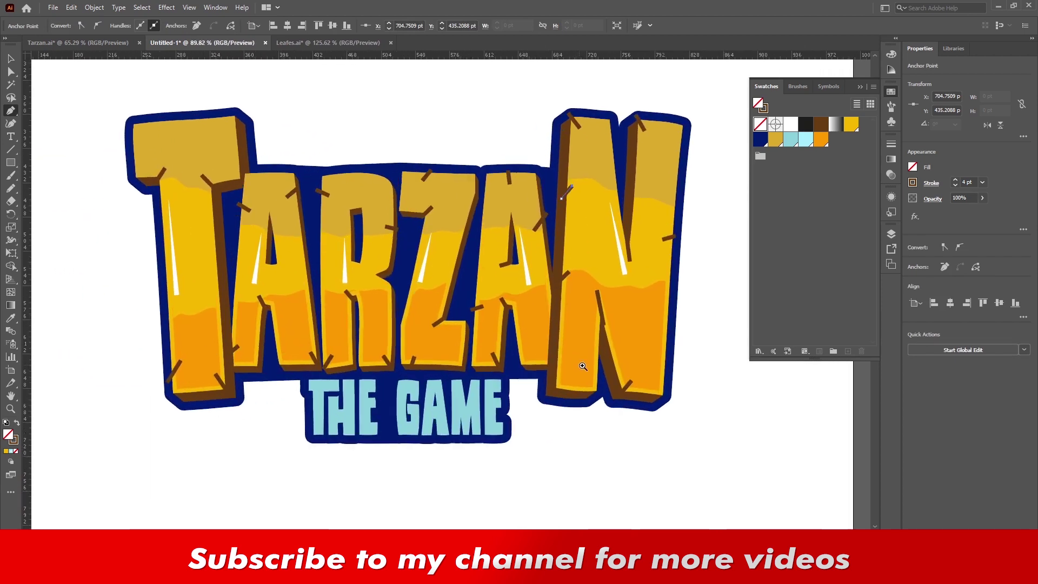
- Select all the crack strokes and give them a tapered width profile
key(v)
click(671, 82)
click(571, 192)
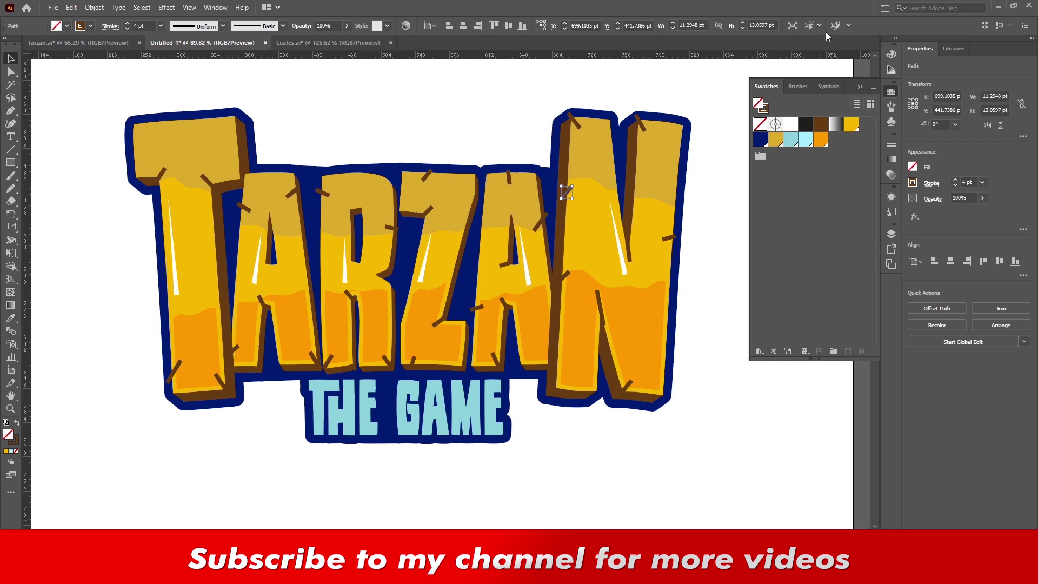
click(879, 26)
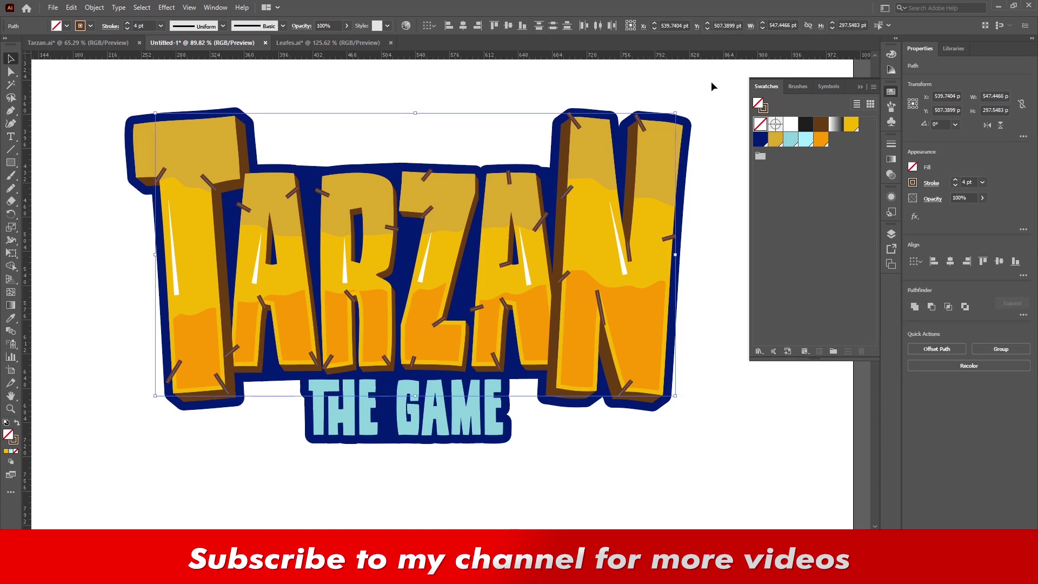
click(187, 25)
click(188, 116)
click(316, 112)
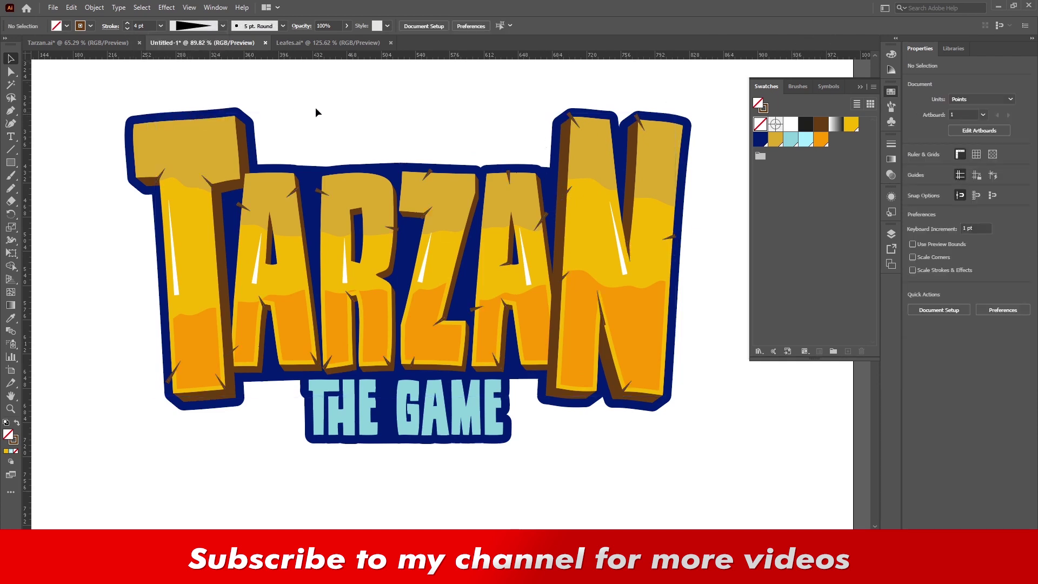
scroll(261, 130, up, 1)
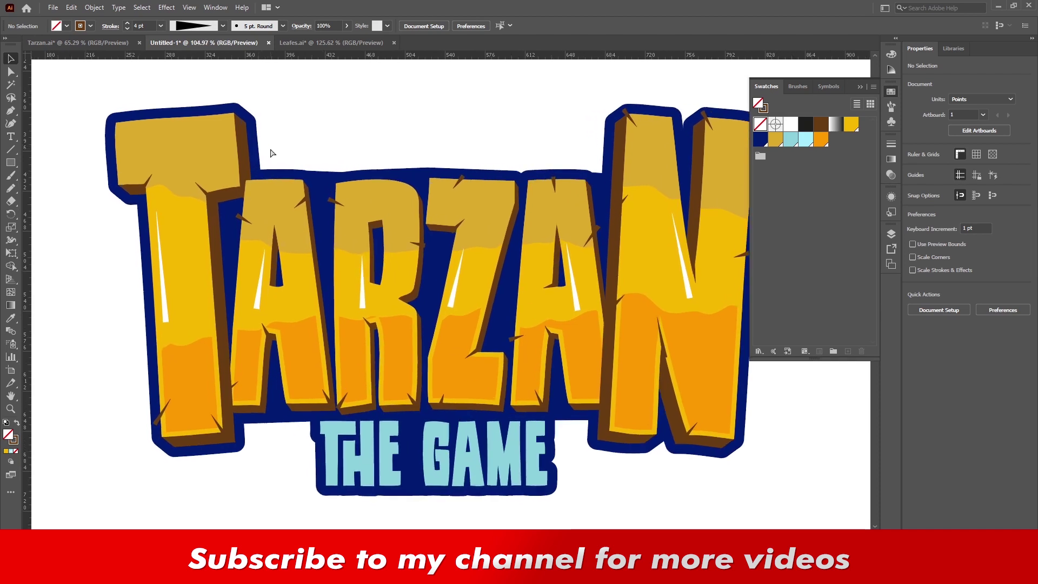
key(ctrl+z)
key(ctrl+shift+z)
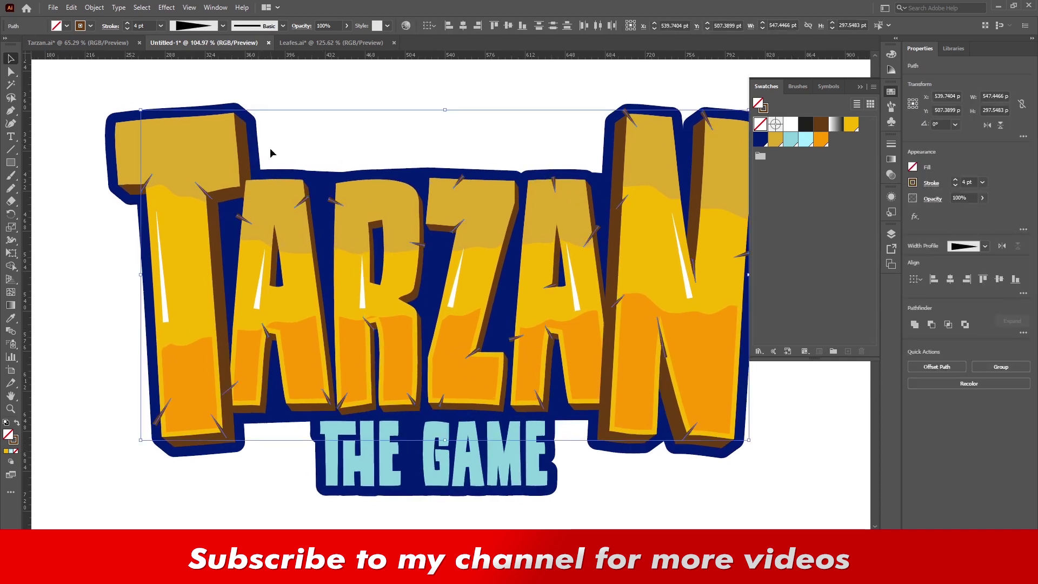
- Expand the tapered cracks into filled shapes, group them, and add the N and T to the selection
click(94, 7)
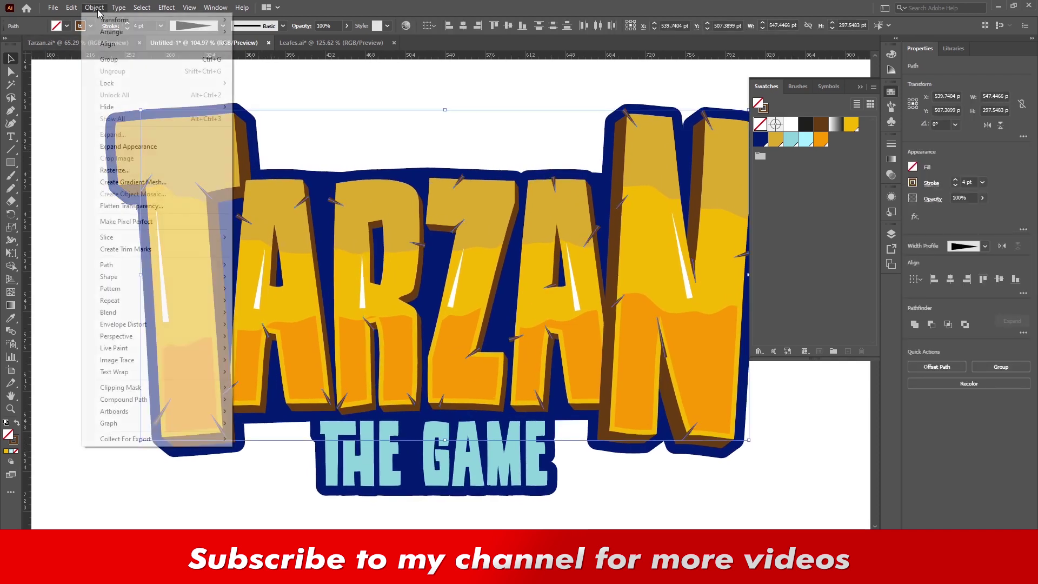
click(148, 147)
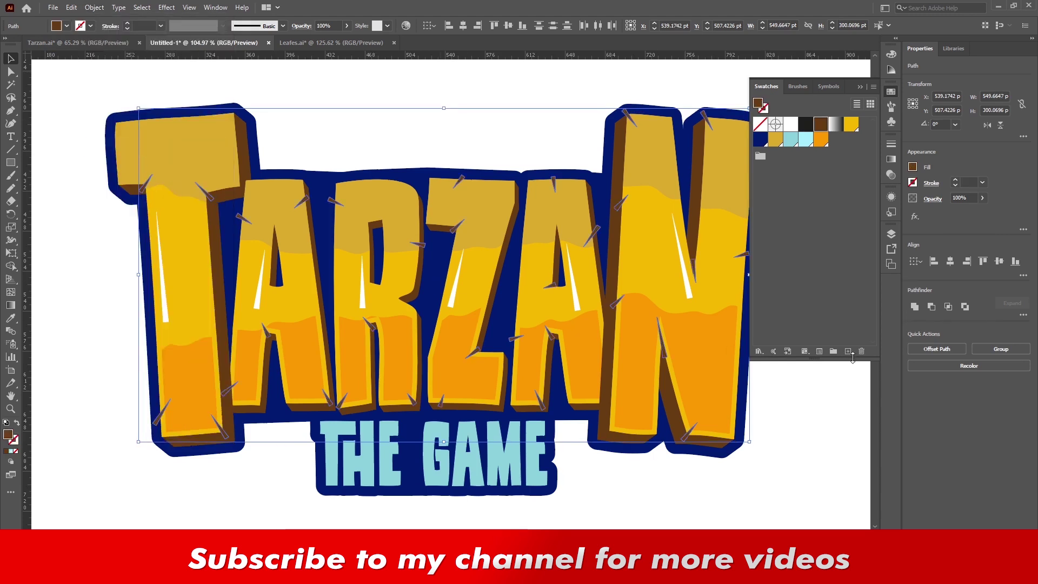
click(917, 308)
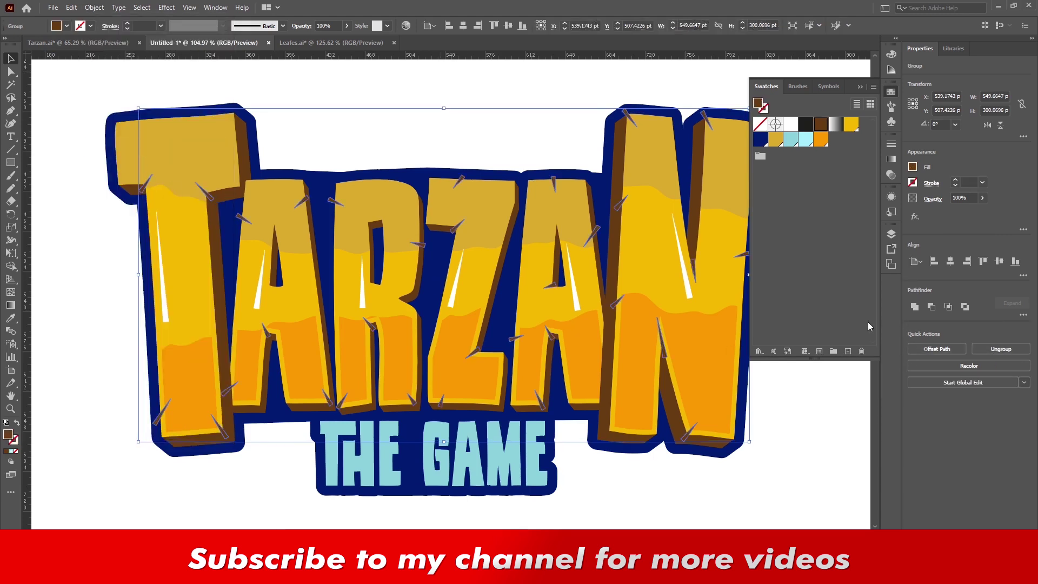
scroll(712, 413, right, 2)
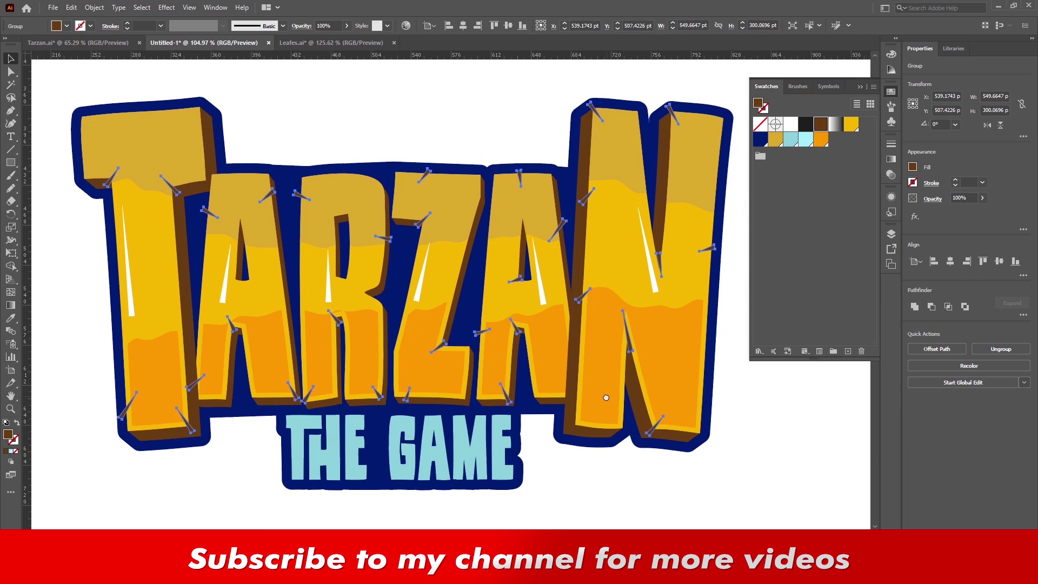
shift+click(691, 240)
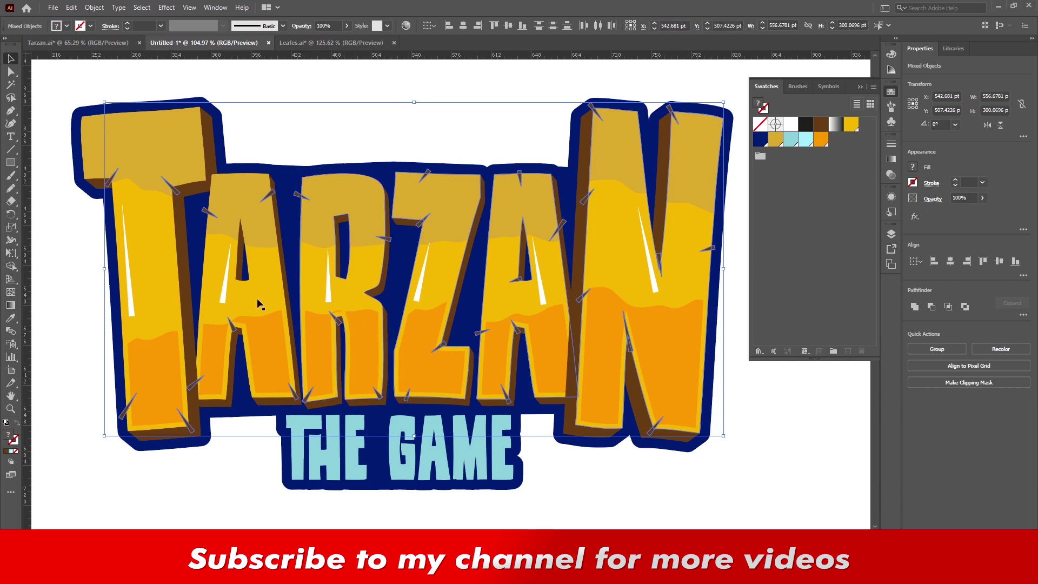
shift+click(164, 294)
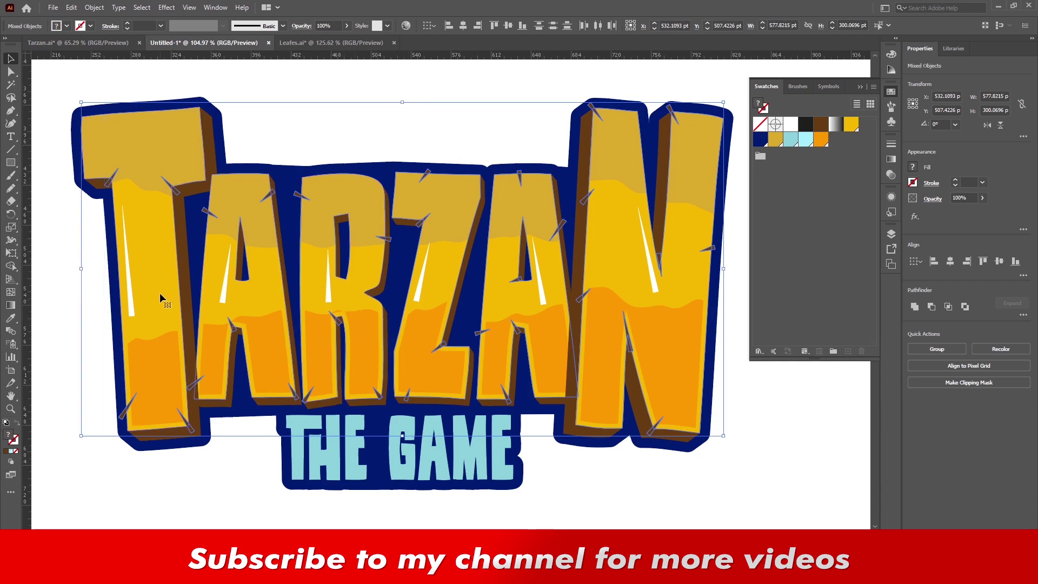
- Fill the crack spike triangles along the letters with solid brown
click(13, 269)
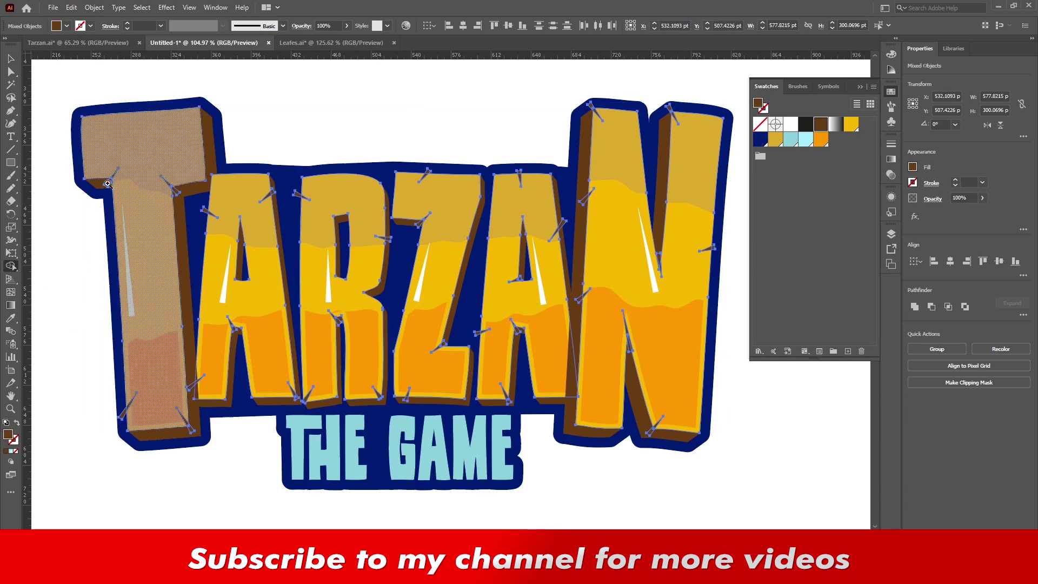
scroll(108, 178, up, 4)
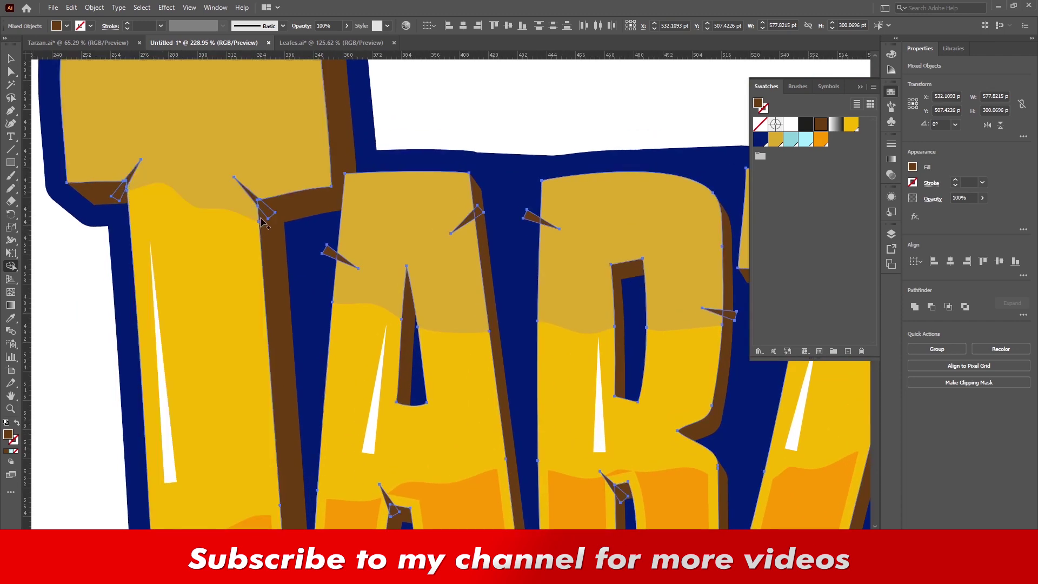
scroll(481, 216, down, 3)
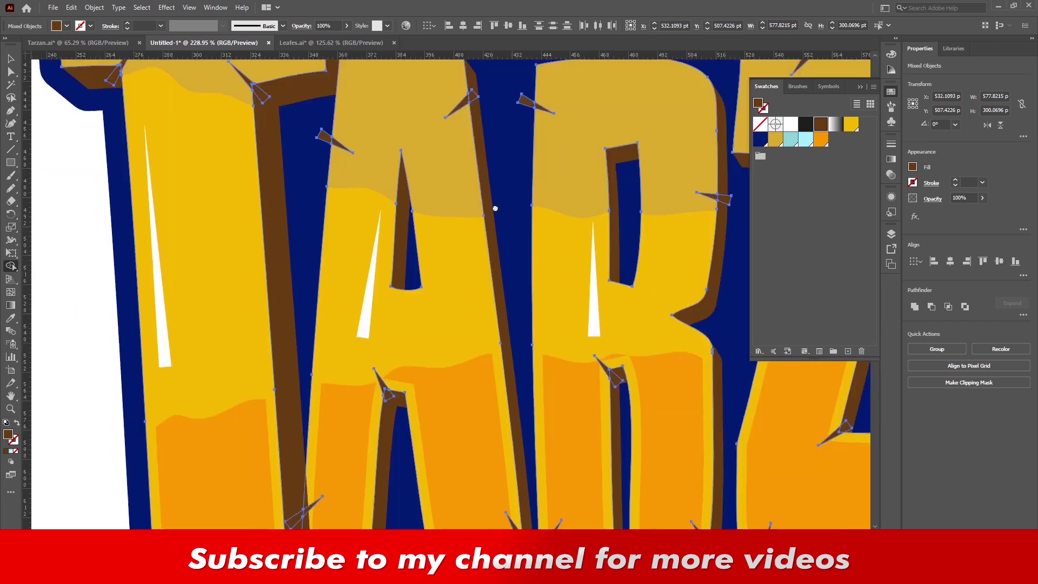
scroll(493, 208, down, 2)
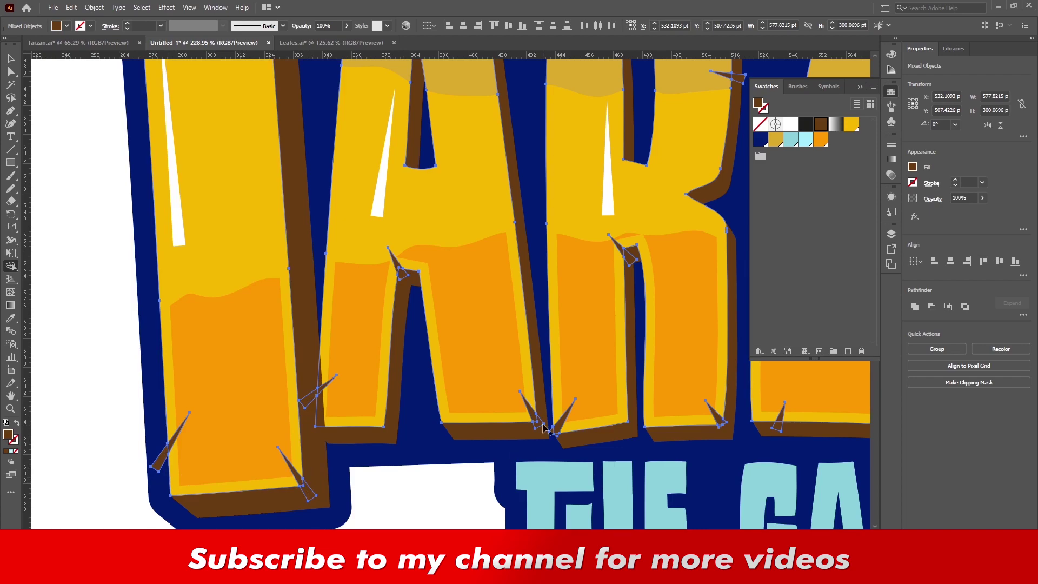
scroll(557, 437, up, 3)
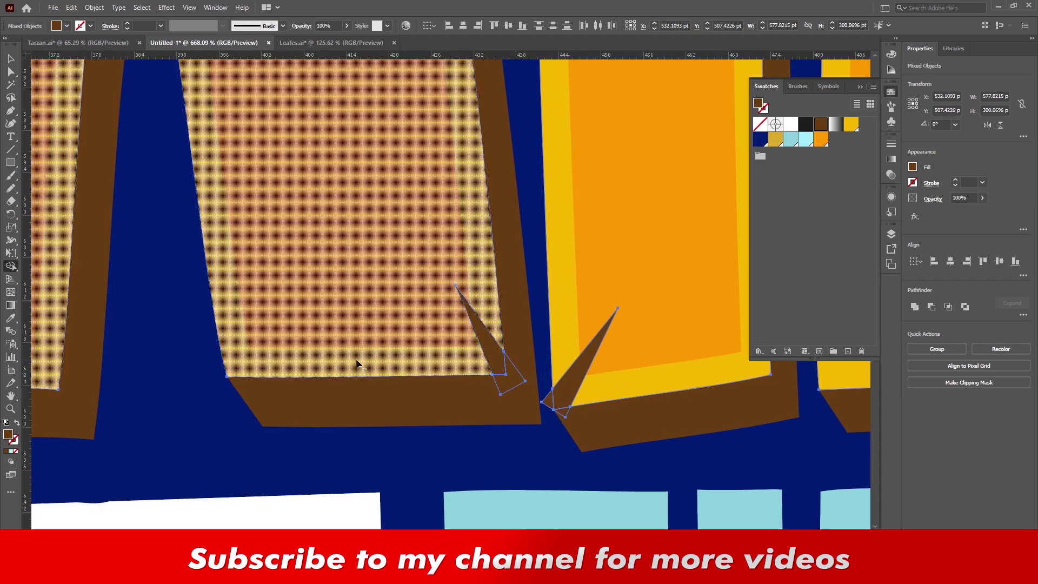
scroll(357, 364, down, 2)
scroll(509, 474, up, 5)
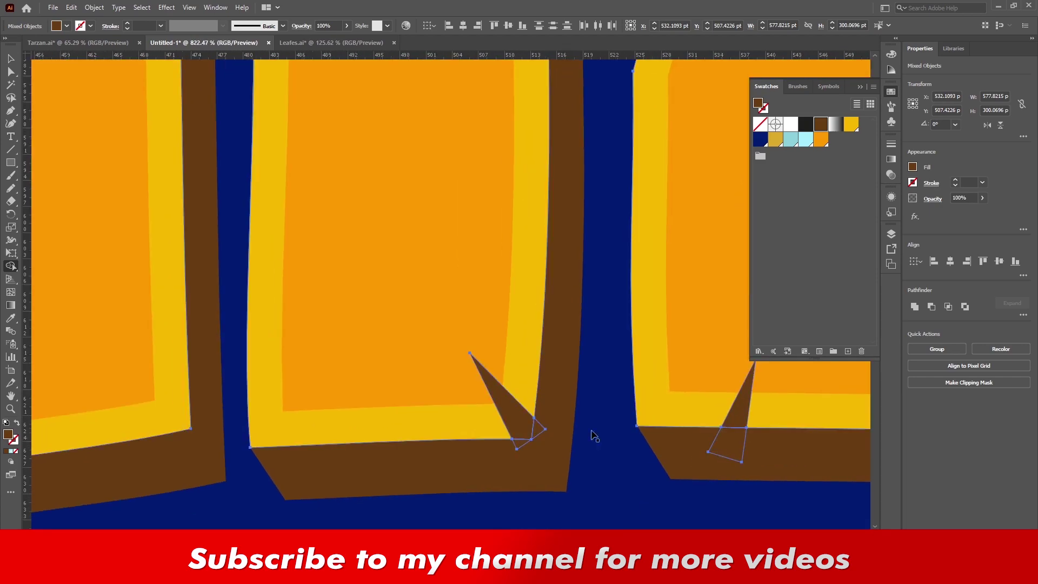
scroll(595, 437, down, 5)
scroll(341, 232, up, 1)
scroll(295, 352, down, 1)
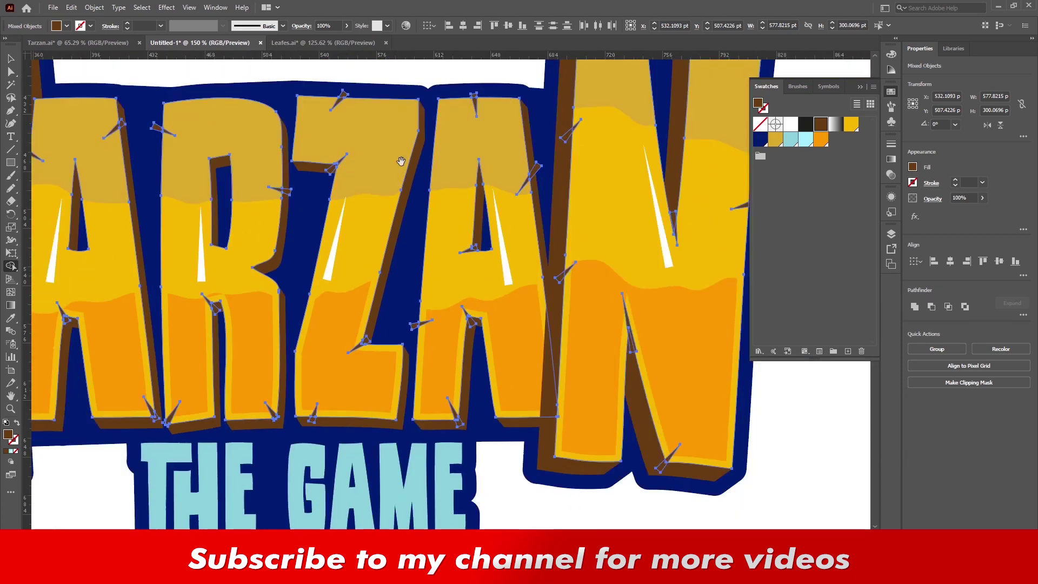
scroll(401, 161, up, 3)
scroll(527, 162, right, 5)
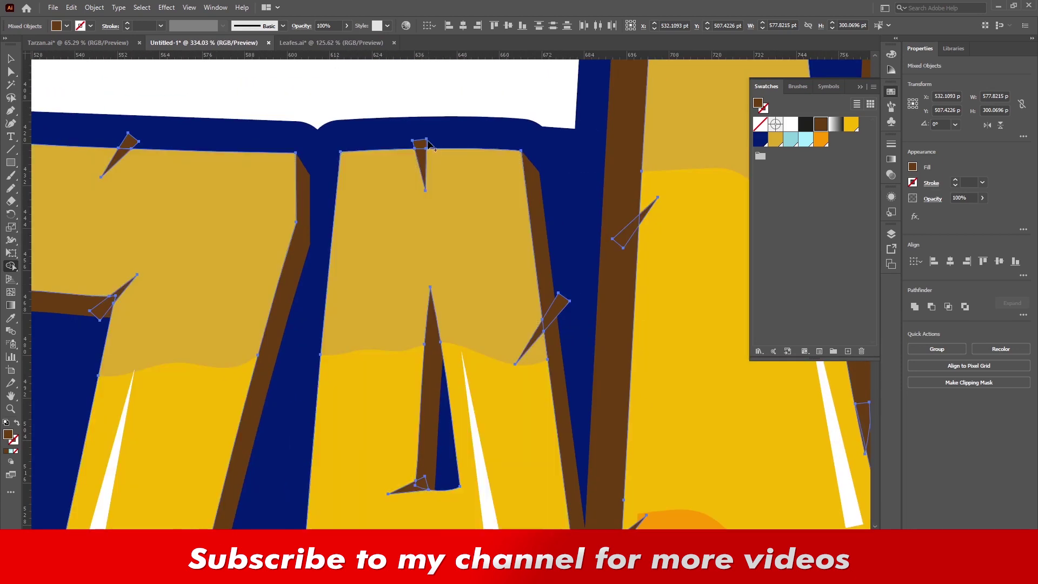
scroll(557, 311, down, 5)
scroll(557, 311, right, 2)
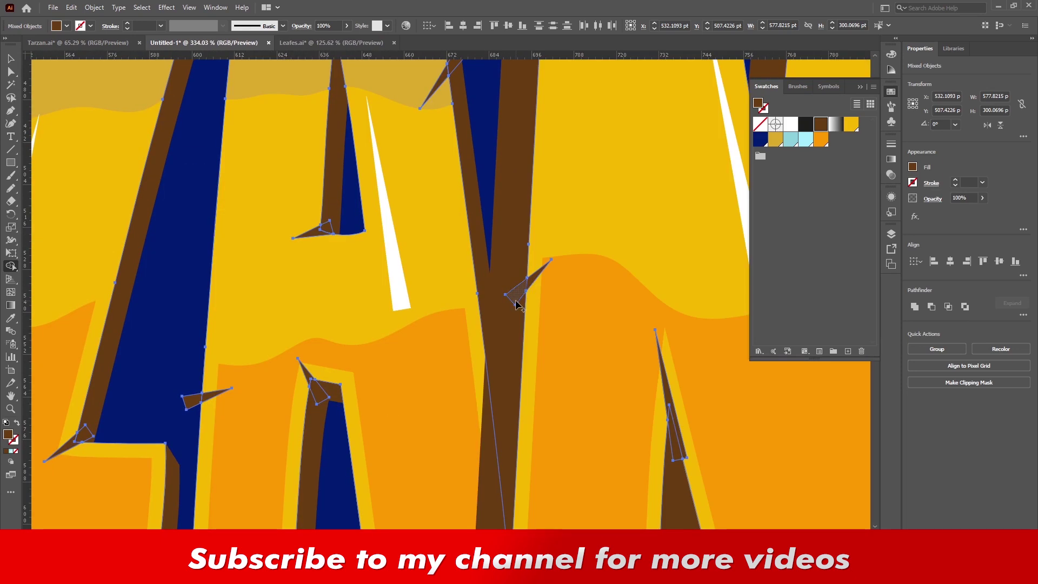
scroll(584, 190, down, 5)
scroll(584, 190, right, 4)
scroll(503, 265, down, 3)
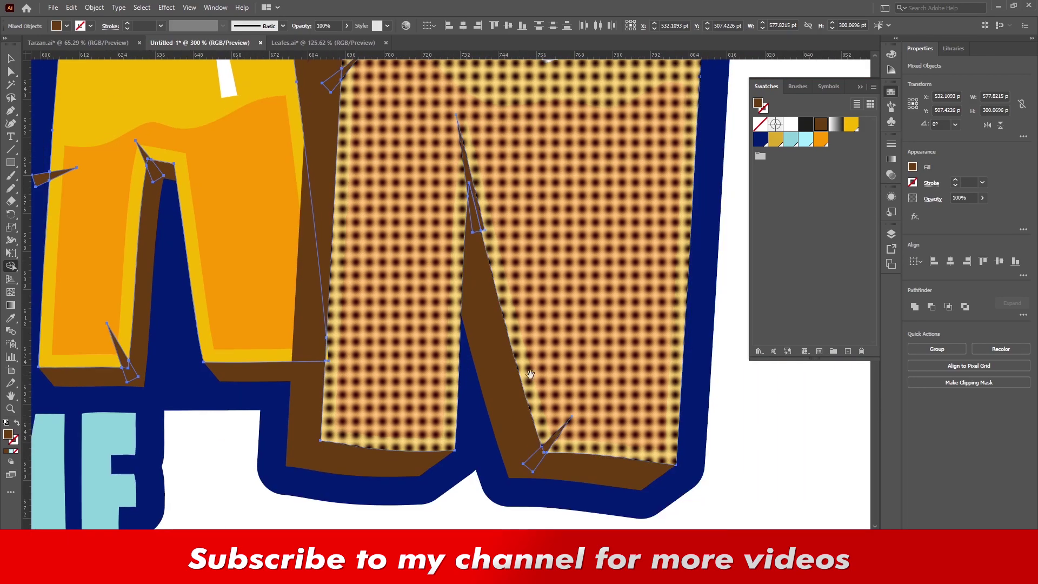
scroll(379, 162, down, 2)
scroll(469, 340, up, 5)
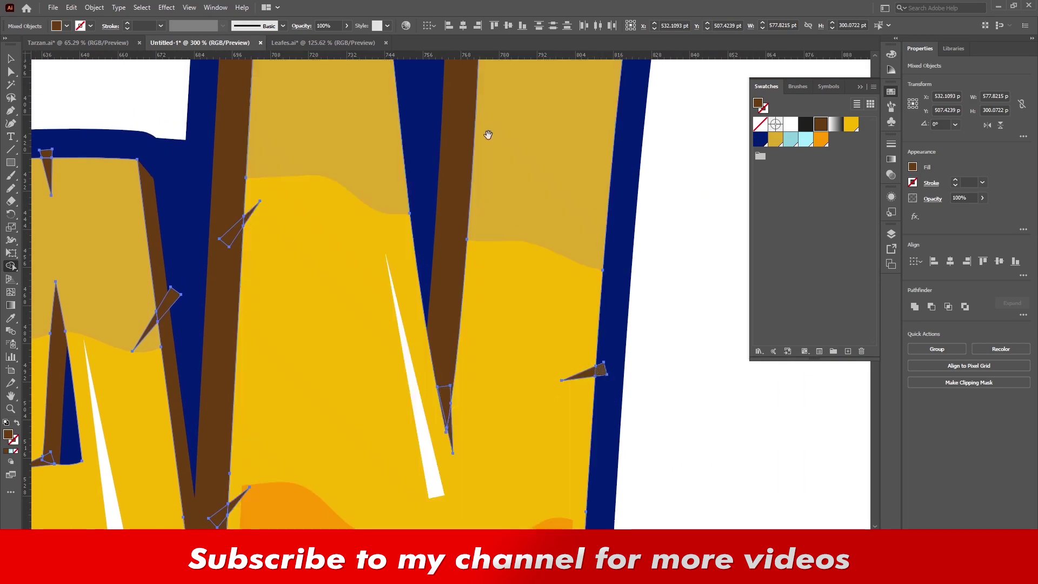
scroll(518, 214, down, 3)
scroll(379, 217, down, 3)
scroll(319, 194, up, 2)
- Select the whole logo group and ungroup its pieces
key(v)
click(148, 199)
click(1003, 348)
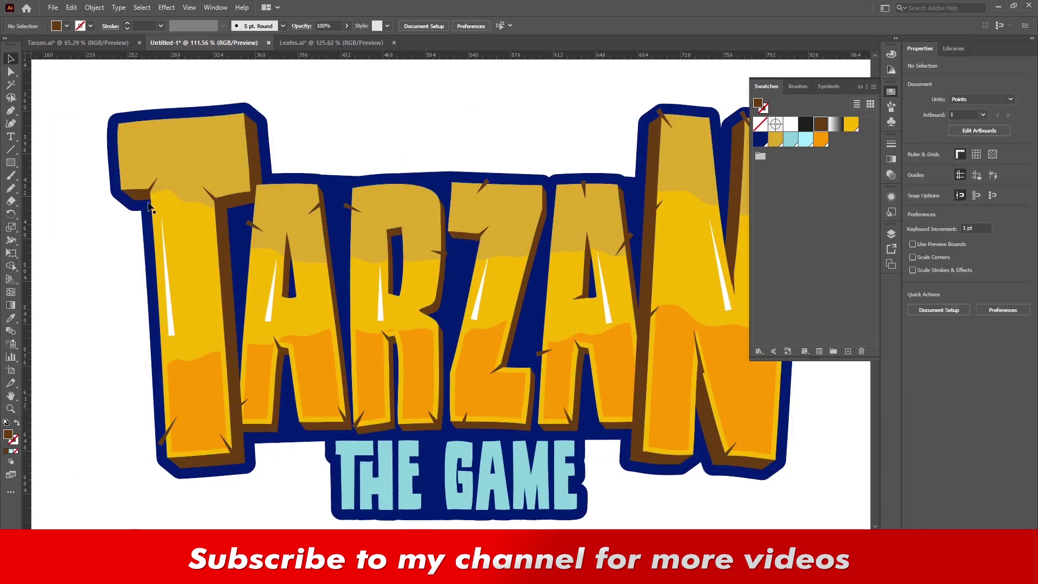
click(121, 222)
click(250, 230)
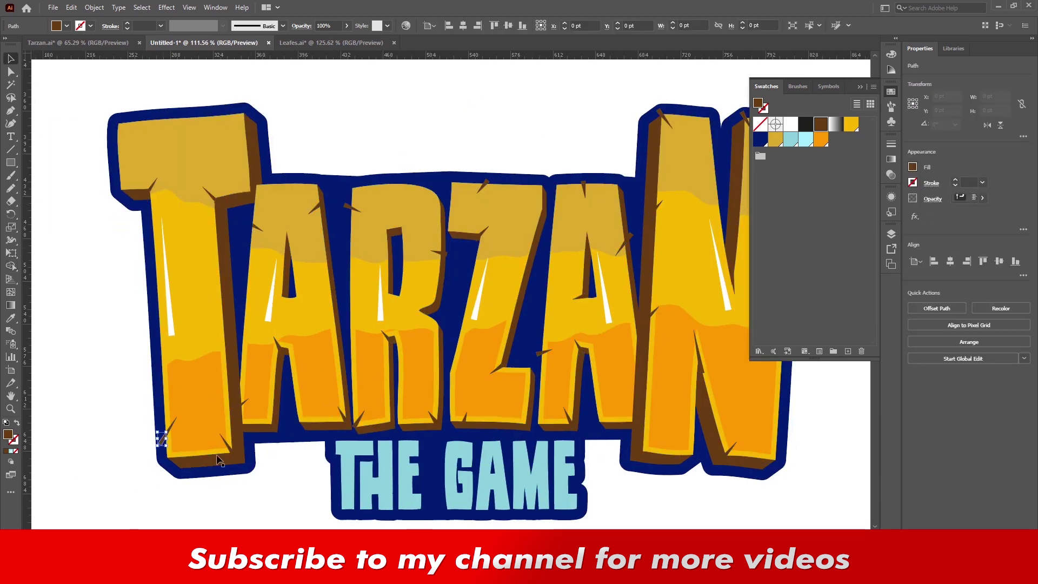
scroll(253, 222, up, 5)
shift+click(346, 87)
scroll(376, 294, up, 5)
scroll(384, 333, down, 2)
scroll(422, 343, down, 3)
scroll(422, 336, down, 4)
key(ctrl+shift+a)
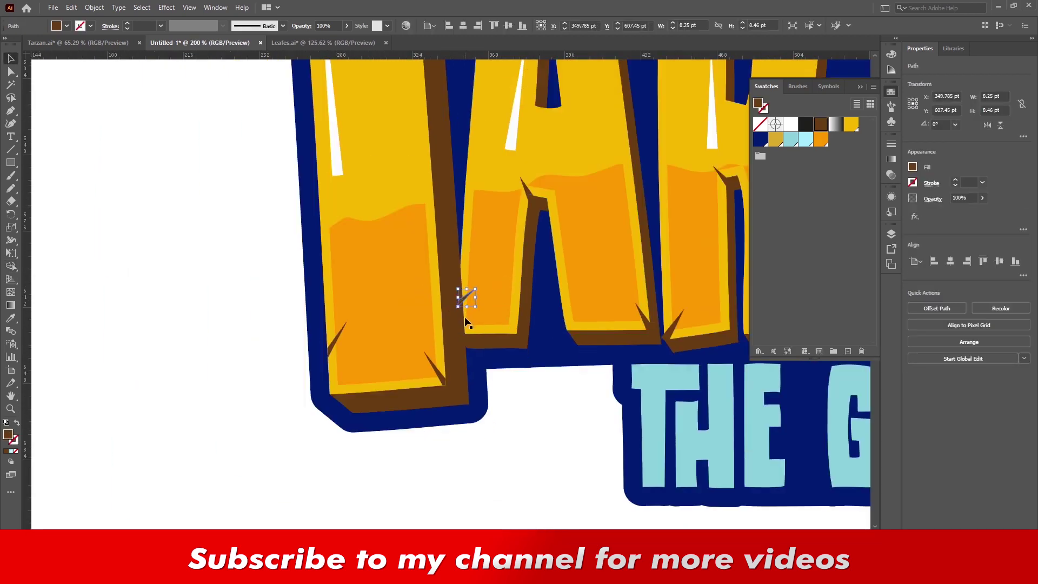
scroll(463, 297, right, 5)
scroll(241, 400, up, 2)
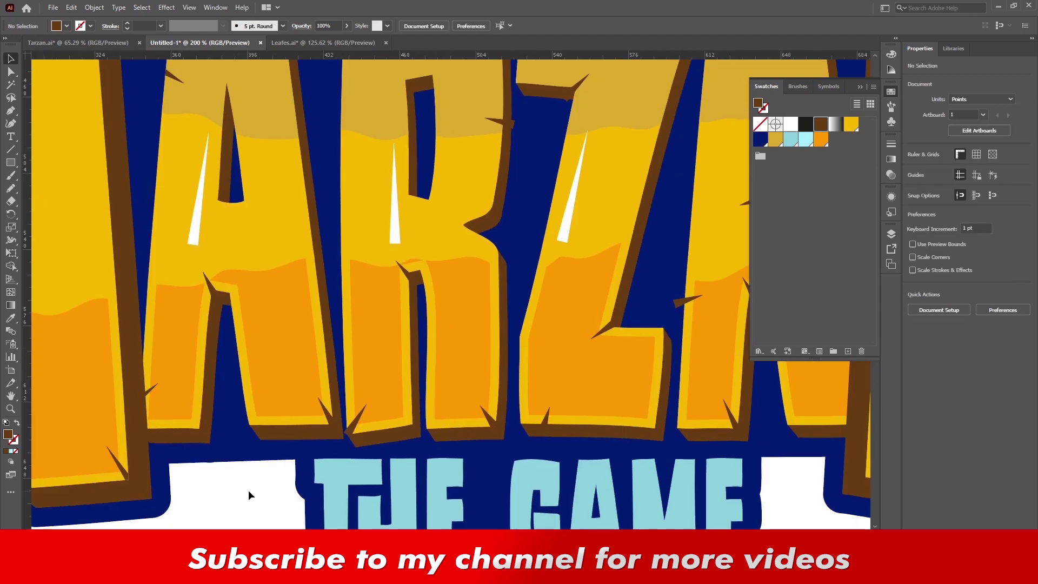
click(334, 426)
click(350, 439)
click(492, 422)
scroll(533, 422, up, 5)
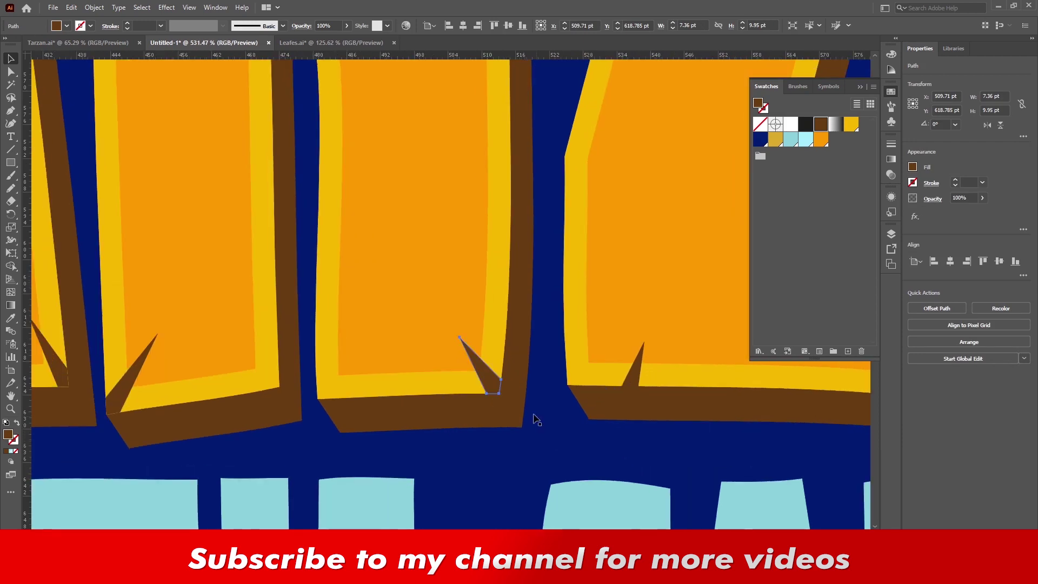
click(493, 401)
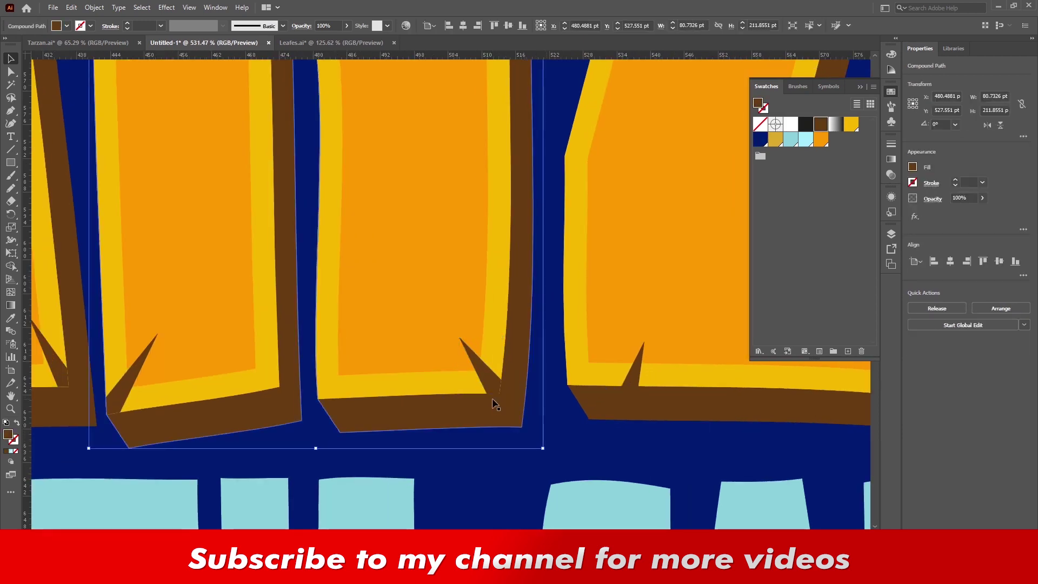
click(627, 400)
scroll(488, 386, down, 2)
scroll(487, 387, up, 5)
click(749, 475)
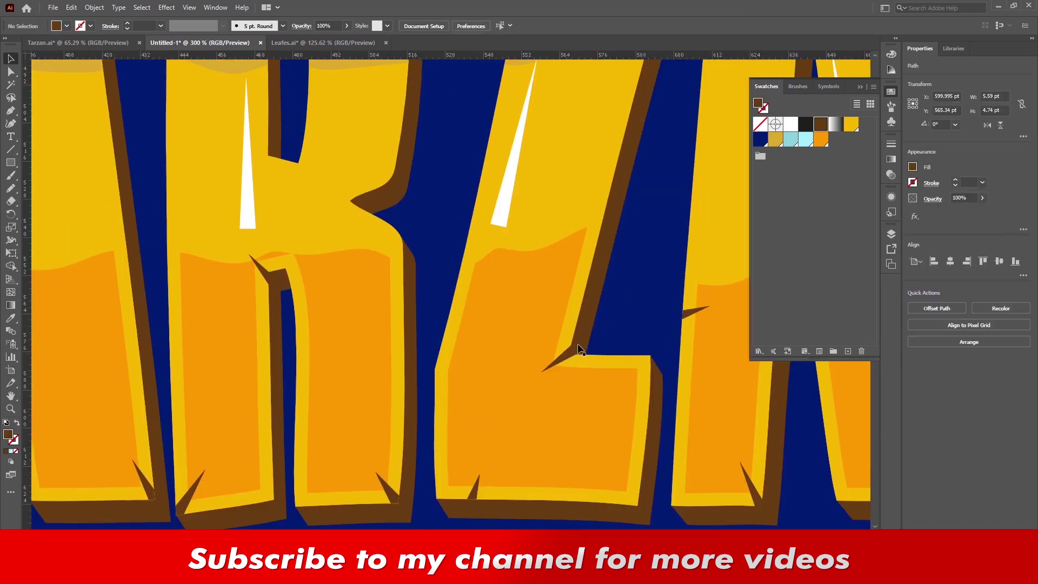
drag(749, 475, 255, 314)
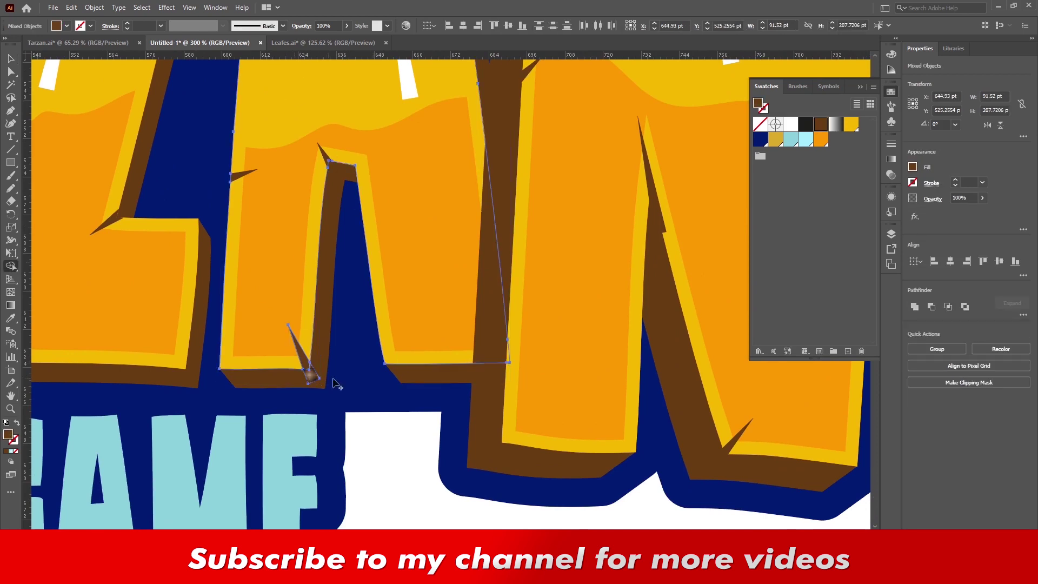
key(ctrl+shift+a)
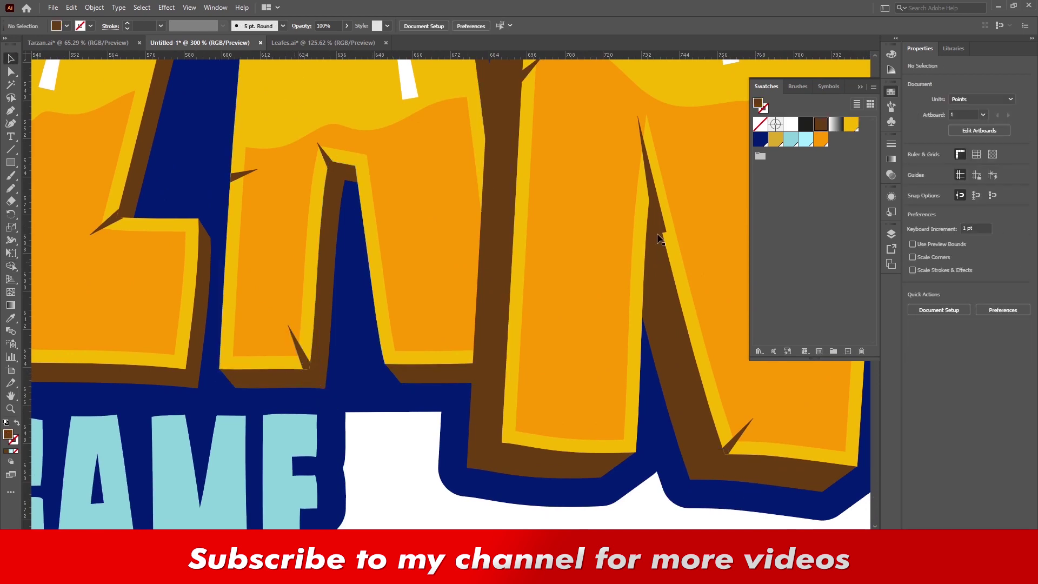
click(665, 227)
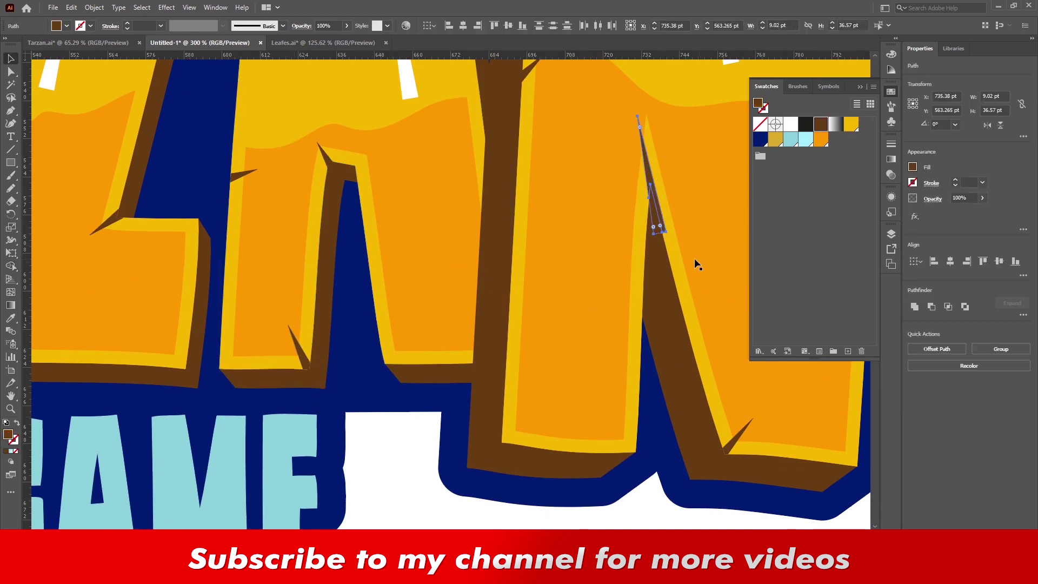
- Draw a short Pencil line inside the N's diagonal stroke
drag(695, 258, 468, 342)
key(ctrl+shift+a)
key(n)
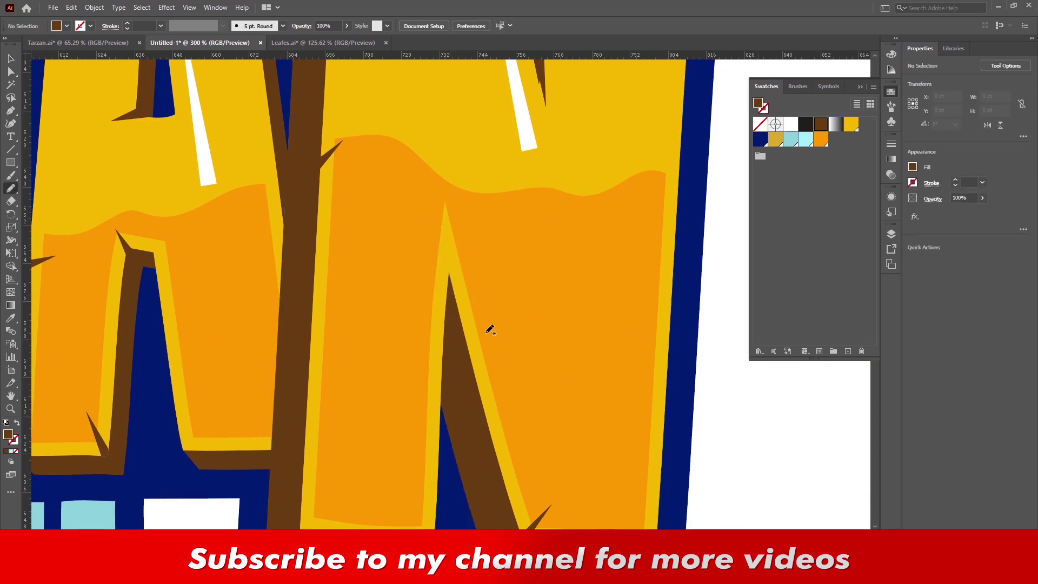
click(451, 309)
click(447, 235)
key(v)
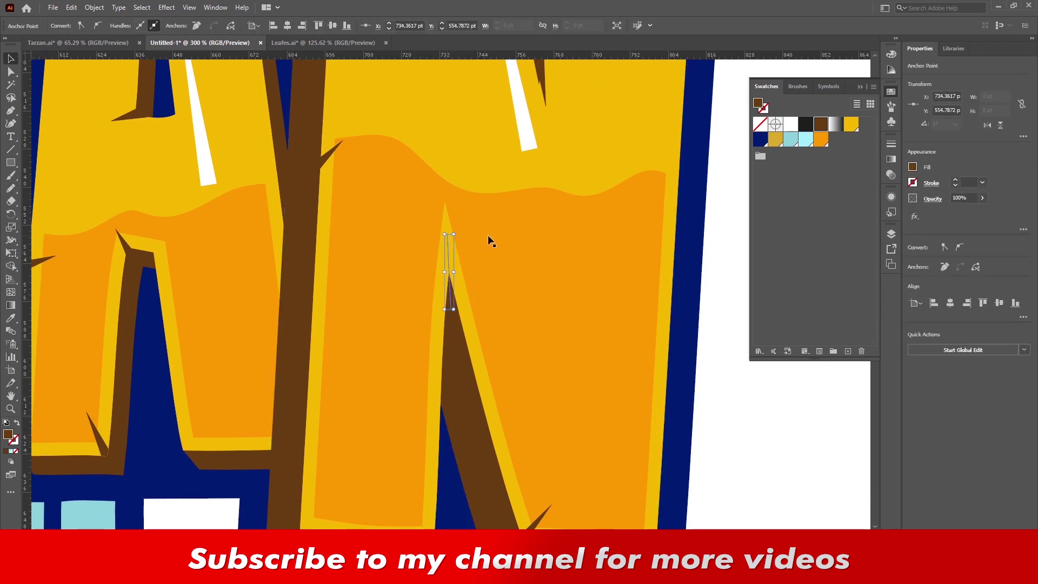
- Give the new N line a tapered width profile, then zoom out to the whole logo
click(585, 303)
click(449, 270)
click(223, 26)
click(192, 81)
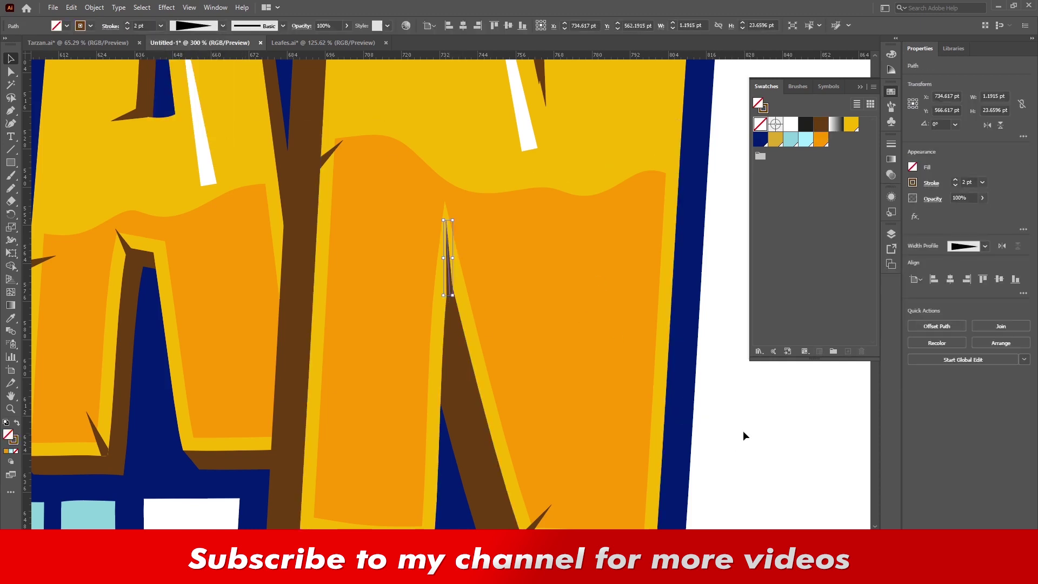
click(703, 427)
ctrl+alt+click(461, 351)
scroll(539, 152, up, 3)
- Undo the accidental move of the small thorn on the A
click(510, 76)
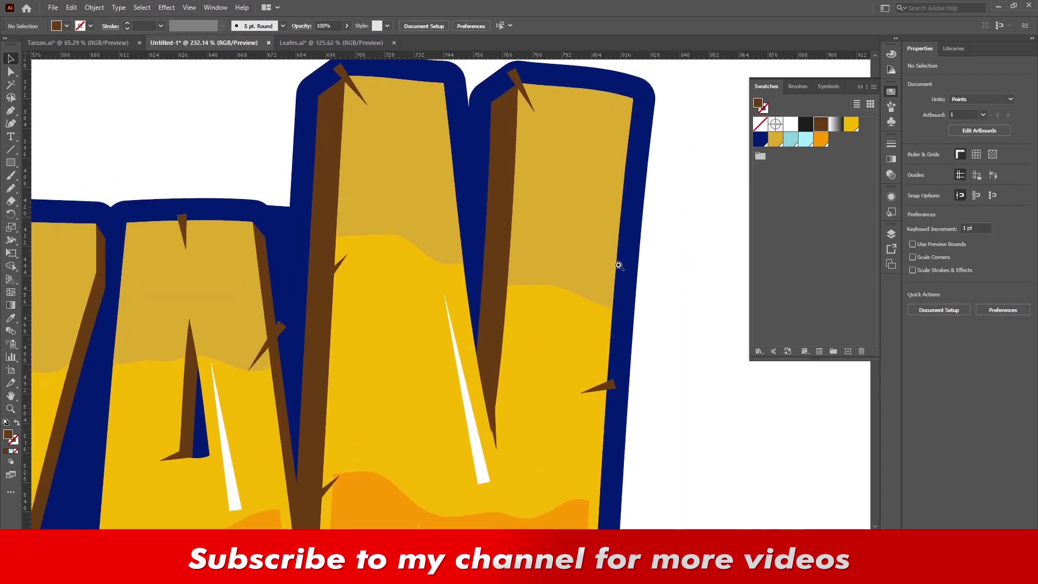
click(612, 384)
click(654, 403)
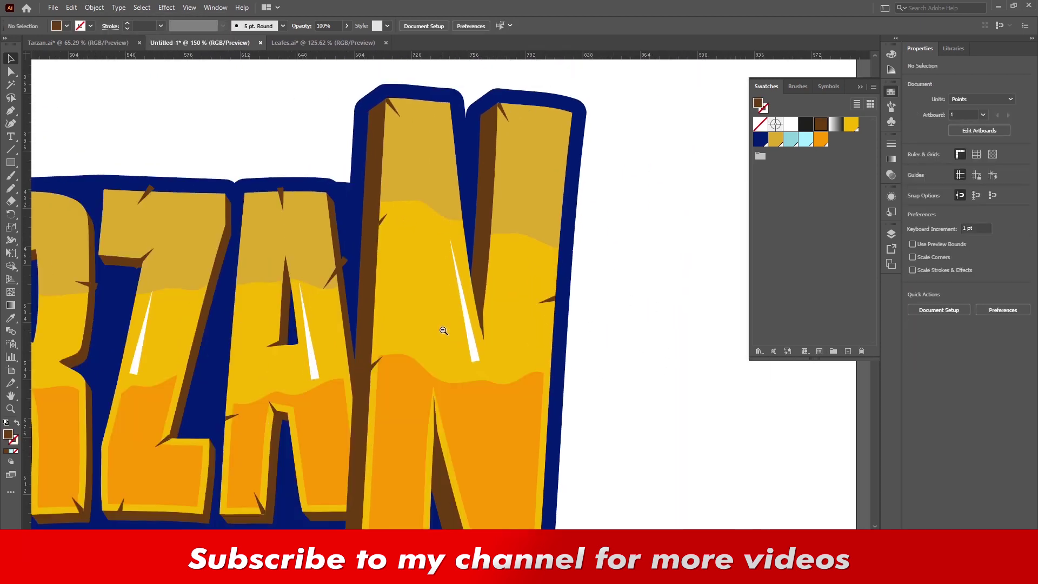
scroll(468, 282, down, 5)
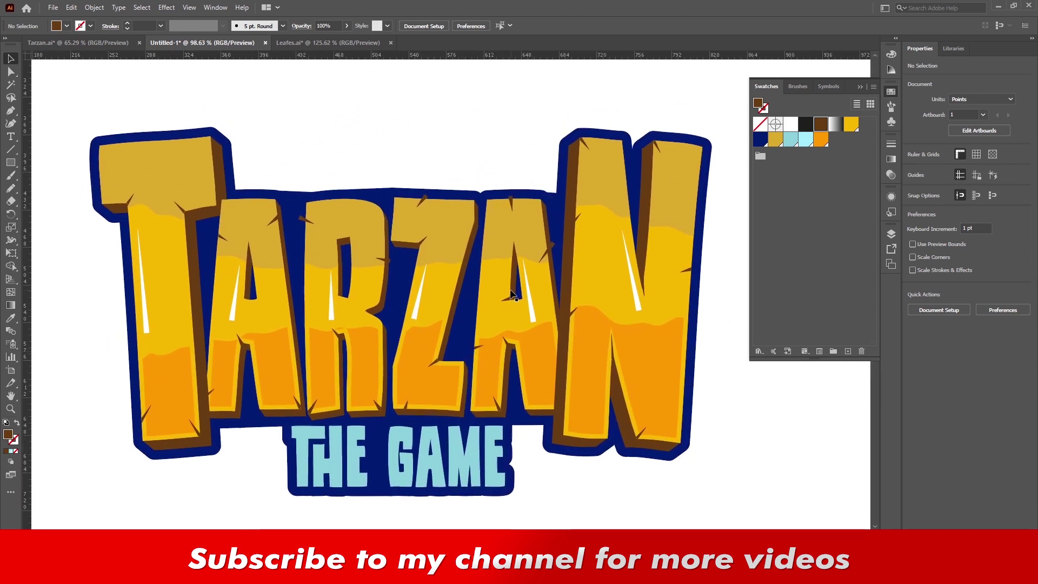
scroll(365, 207, up, 3)
click(682, 200)
click(676, 277)
key(ctrl+z)
- Zoom out and switch to the Leafes.ai document
click(417, 131)
scroll(451, 233, down, 1)
scroll(446, 248, down, 1)
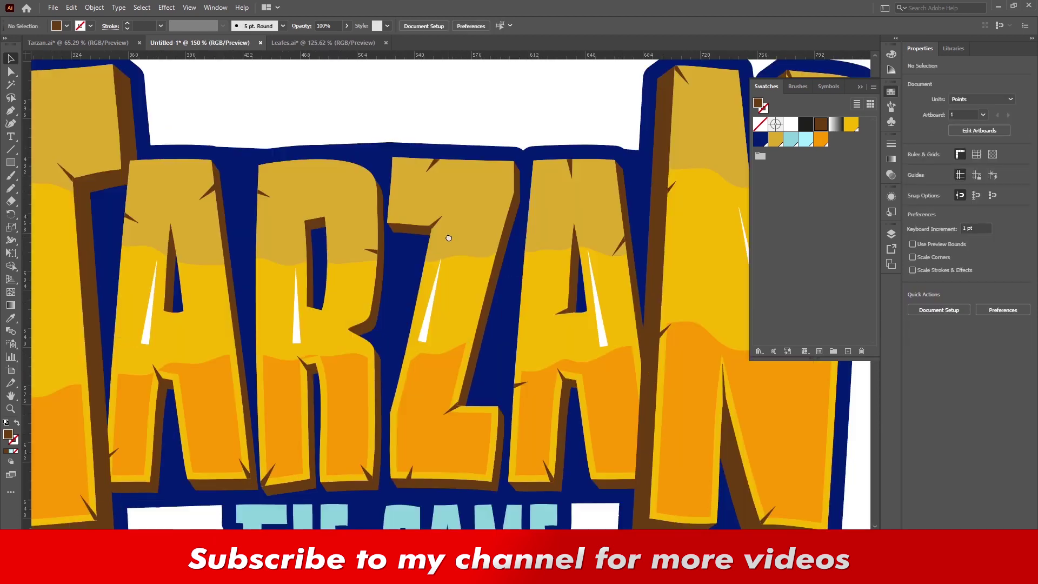
scroll(446, 243, down, 1)
scroll(551, 344, up, 1)
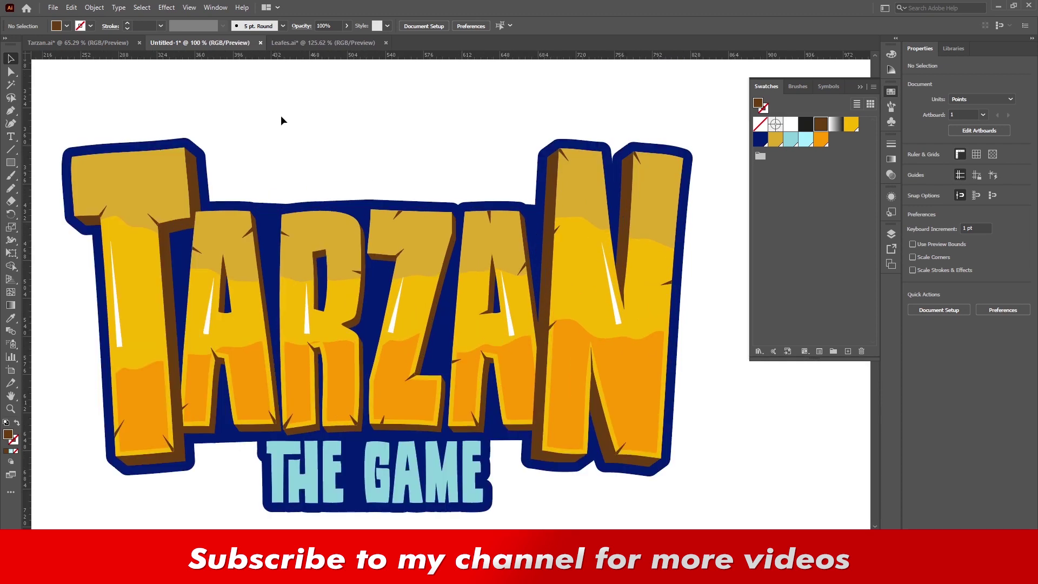
click(285, 43)
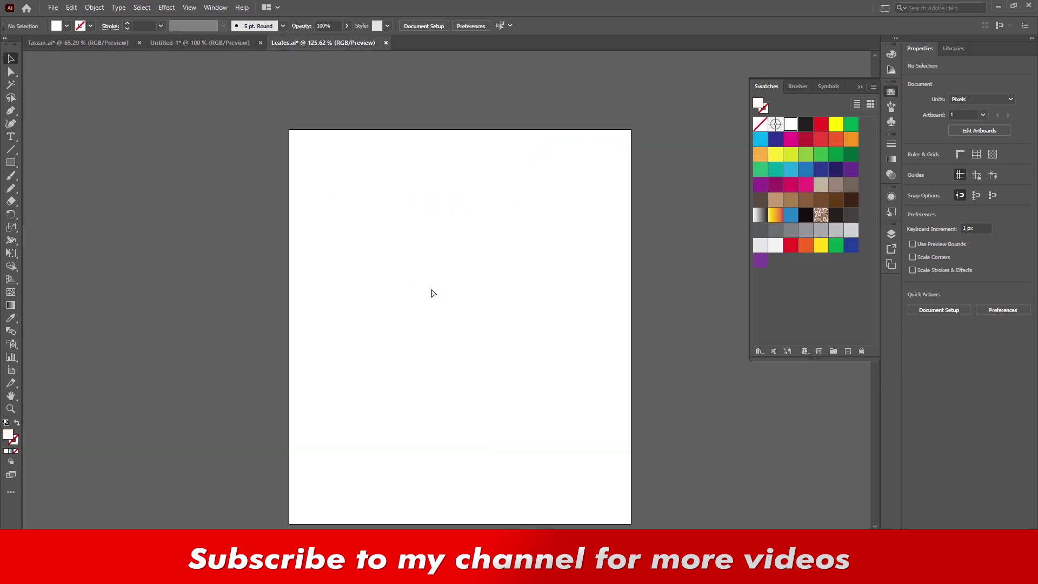
- Copy the palm leaves from Leafes.ai and paste them into the TARZAN logo
key(ctrl+z)
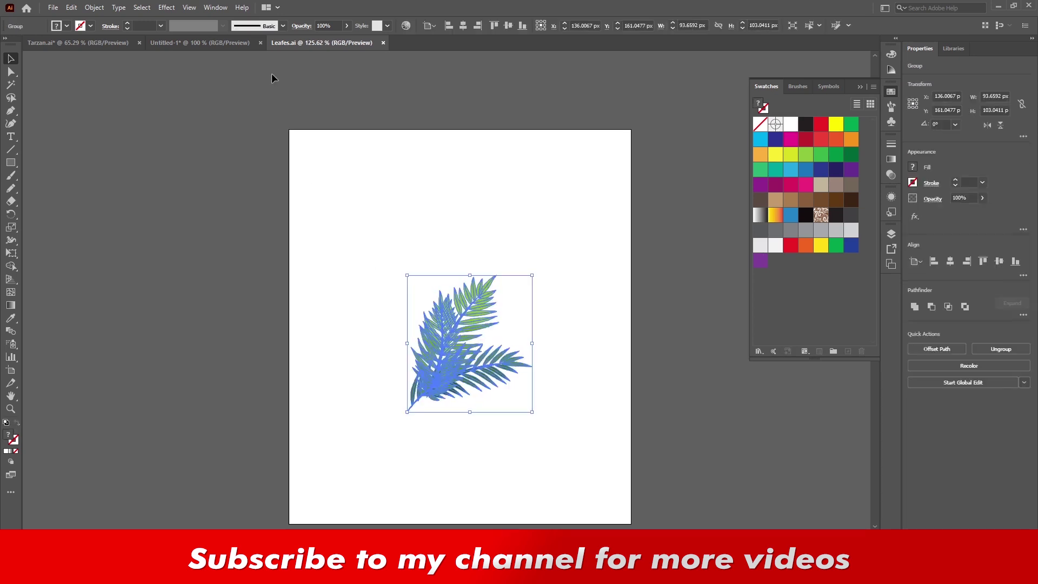
click(231, 46)
key(ctrl+v)
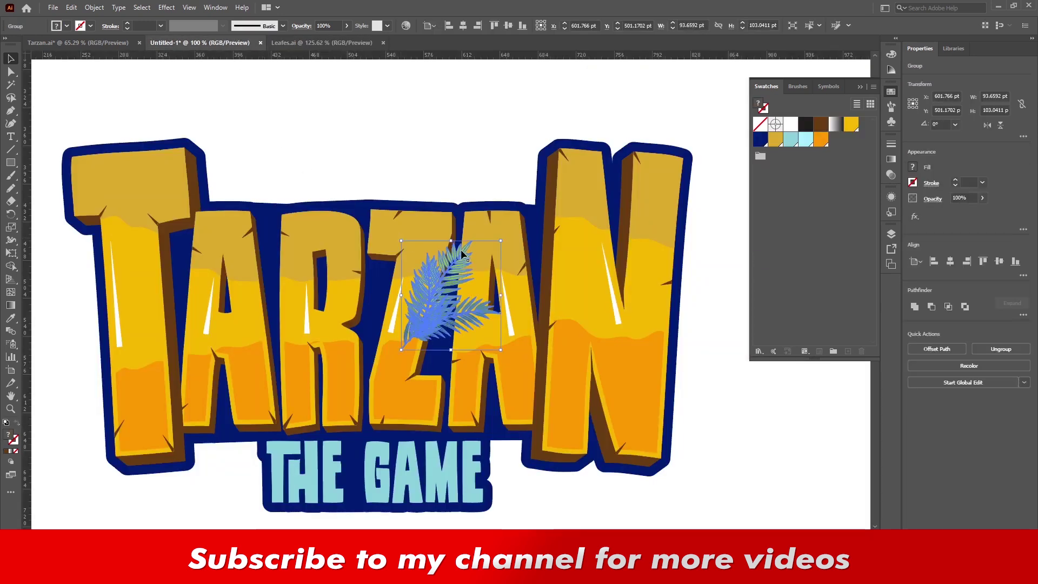
key(ctrl+minus)
- Move, enlarge and slightly rotate the leaves over the top of the T and A
drag(424, 281, 355, 167)
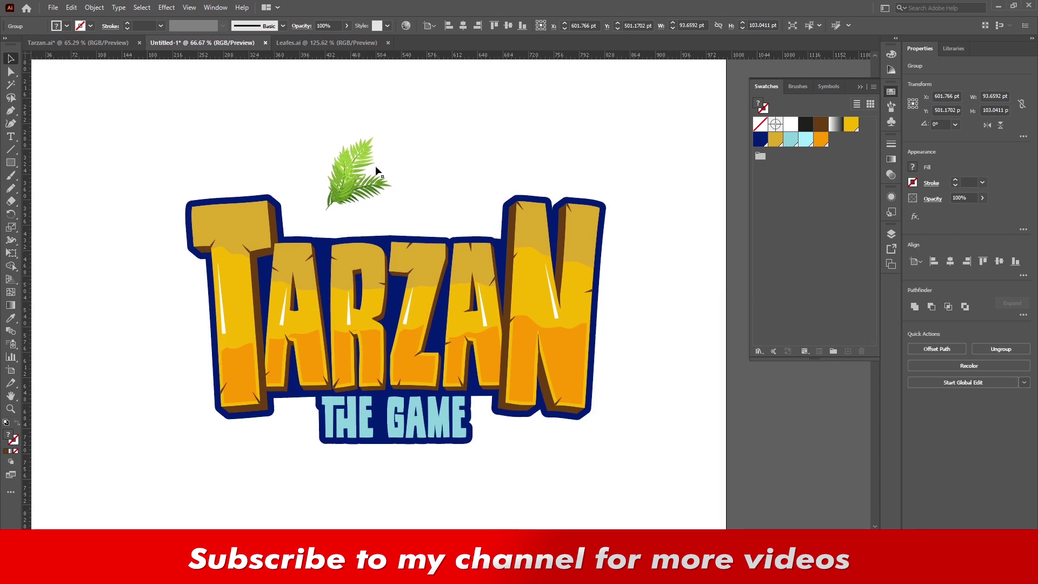
click(332, 125)
drag(332, 124, 307, 162)
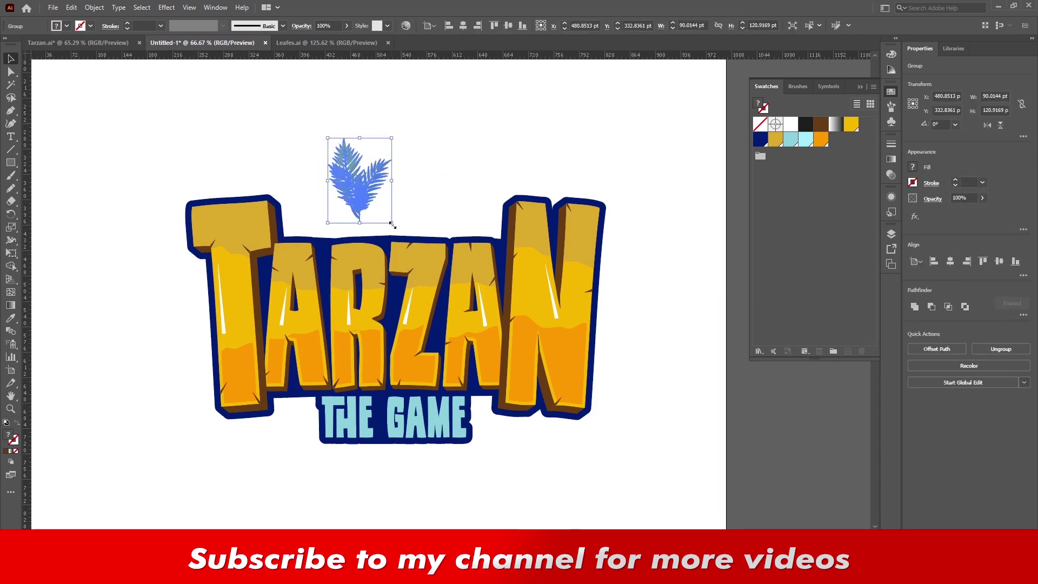
drag(392, 223, 462, 318)
drag(363, 200, 311, 218)
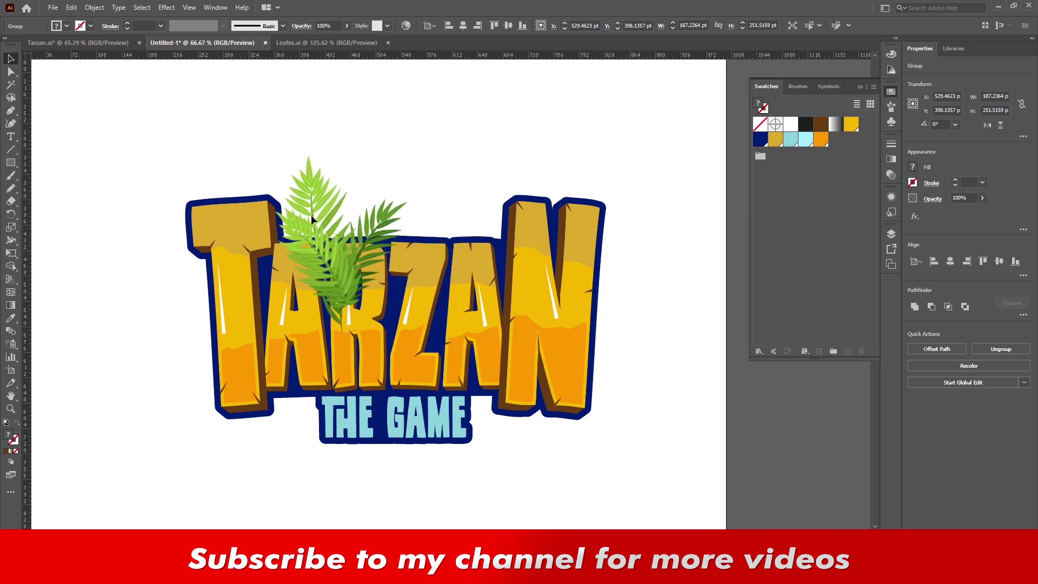
drag(394, 165, 424, 173)
- Send the leaf group behind the TARZAN letters
click(469, 152)
click(321, 211)
key(ctrl+shift+bracketleft)
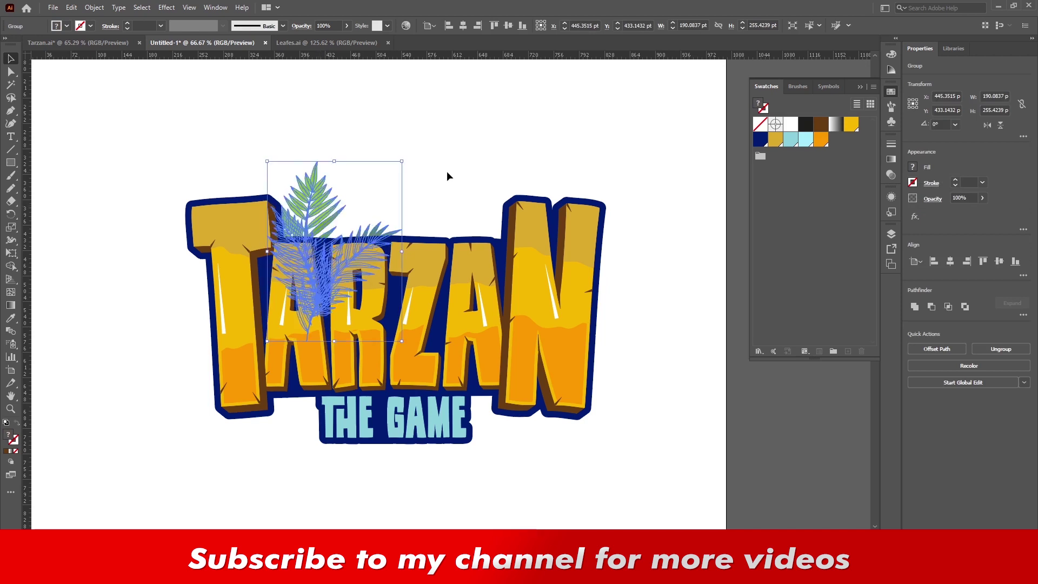
click(450, 169)
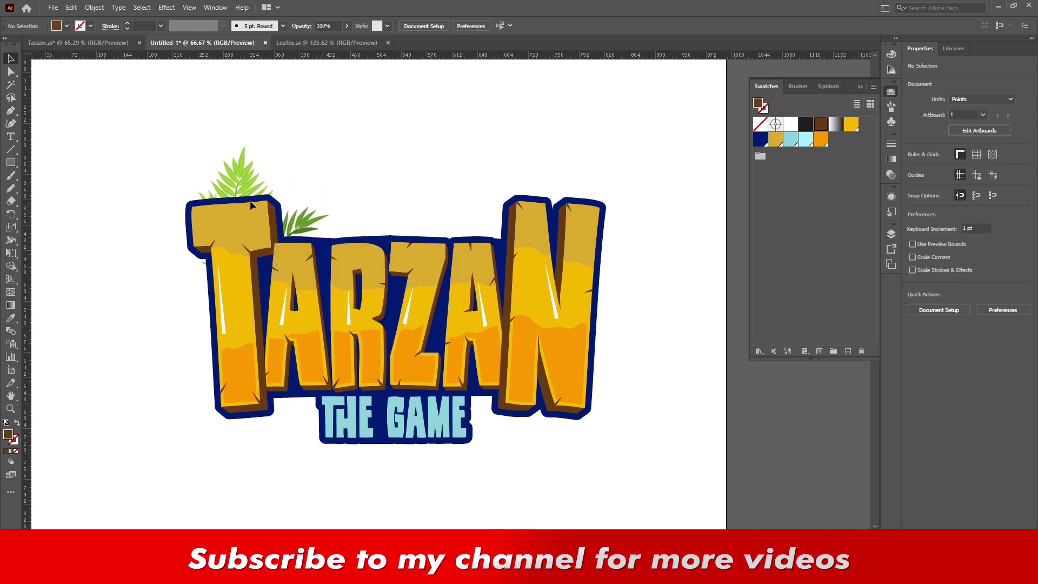
- Duplicate the leaf group to the right
click(260, 176)
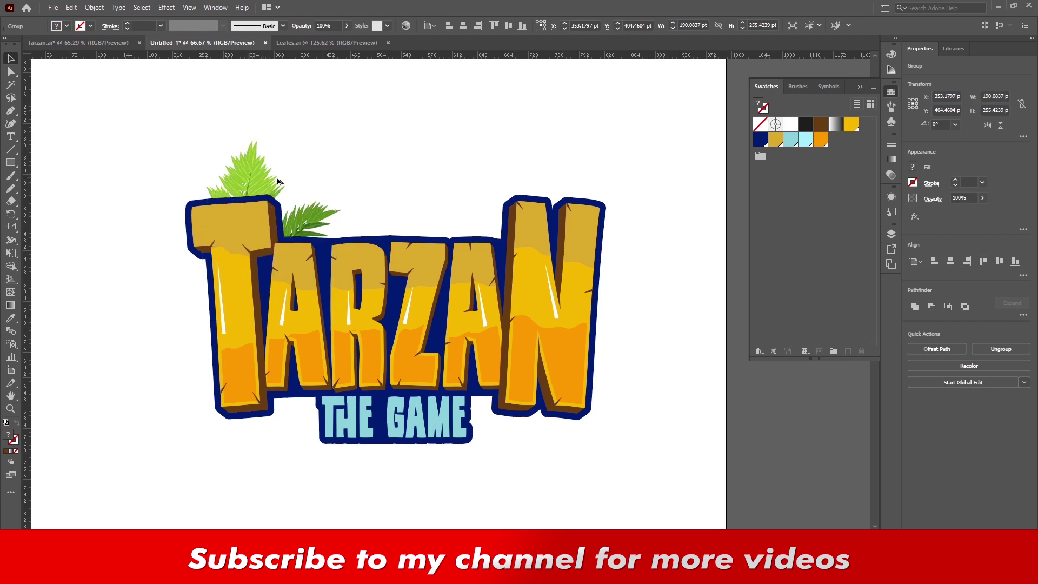
drag(246, 179, 342, 182)
right_click(352, 193)
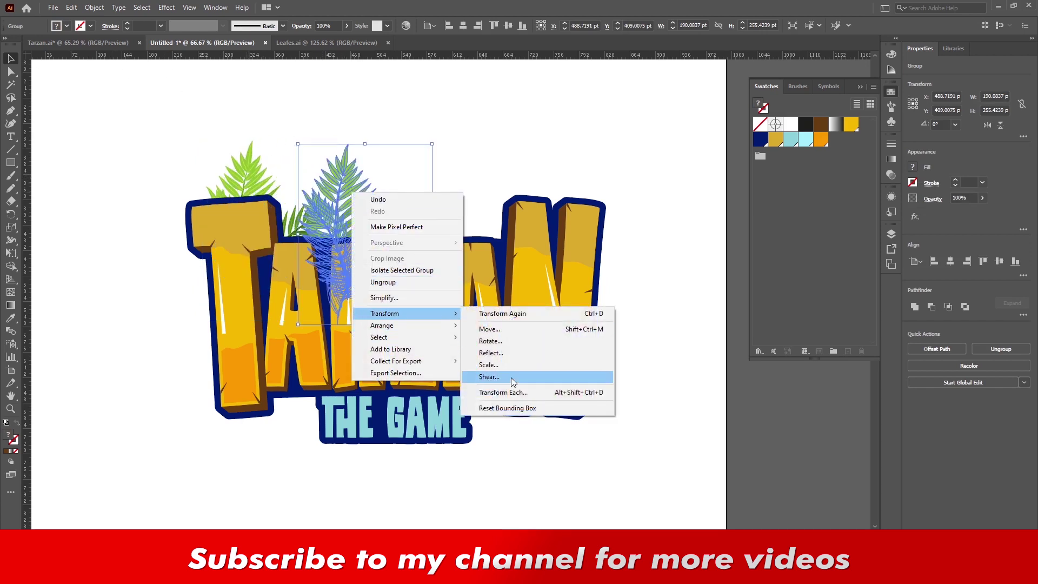
- Reflect the leaf copy vertically and place it left of the T
click(524, 351)
click(541, 345)
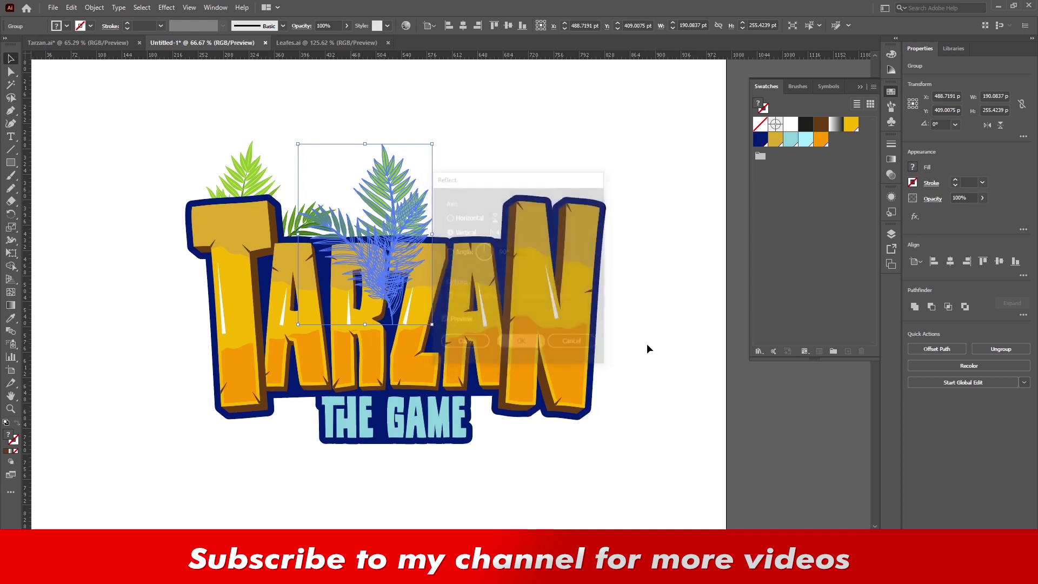
mouse_move(310, 154)
mouse_down()
mouse_move(119, 137)
mouse_move(187, 168)
mouse_move(252, 165)
mouse_up()
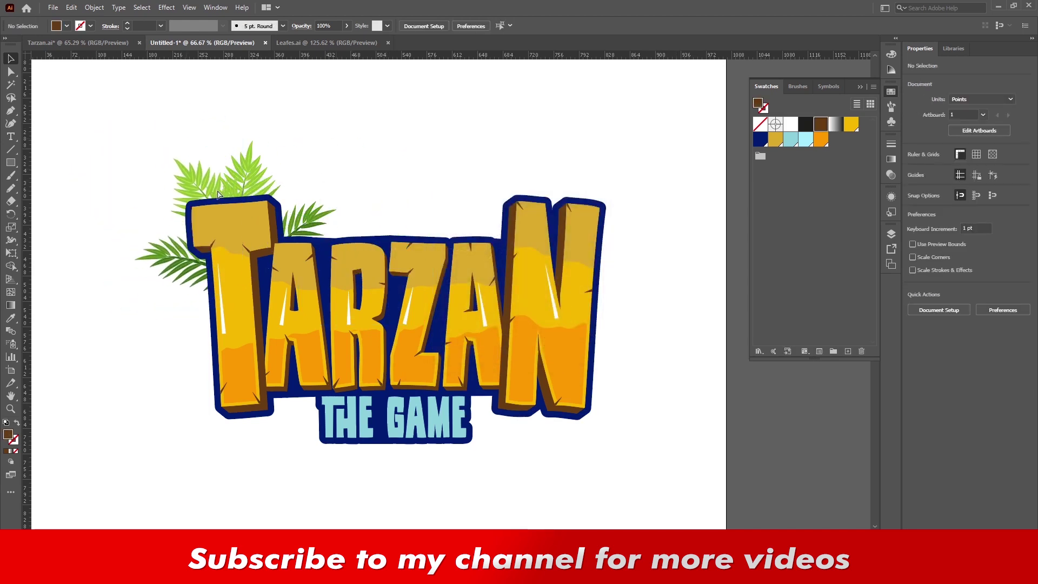
- Duplicate both leaf groups over the N and tilt them
click(251, 161)
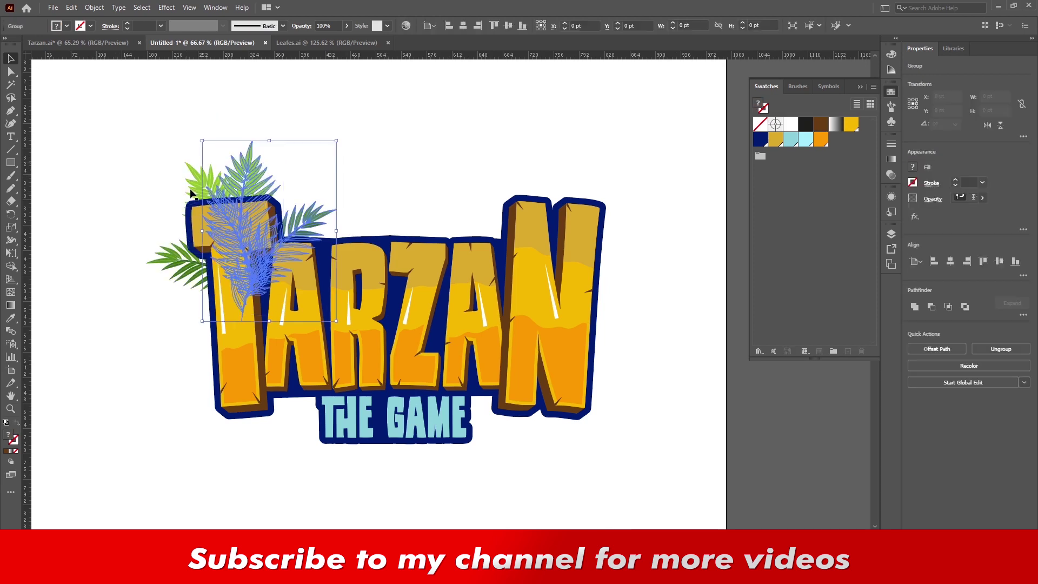
shift+click(196, 173)
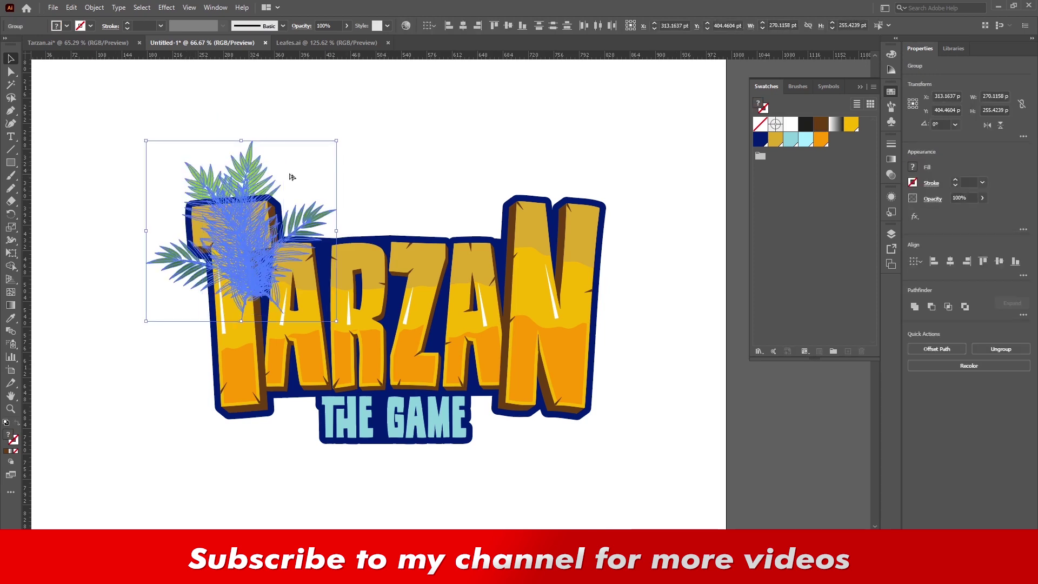
drag(292, 176, 624, 177)
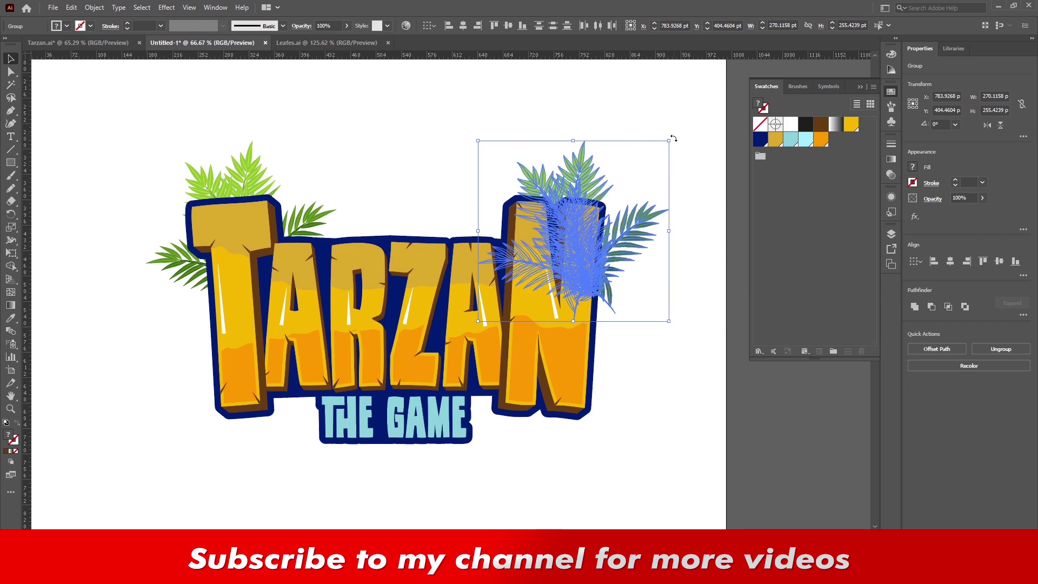
drag(674, 139, 594, 186)
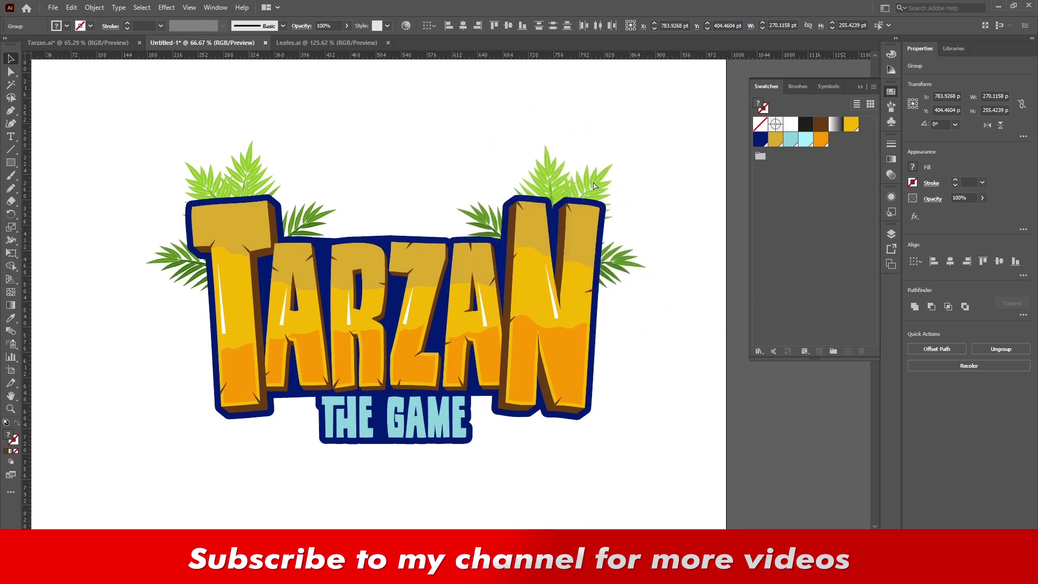
drag(594, 186, 600, 171)
- Copy a leaf group between the A and N and rotate it upright
click(622, 125)
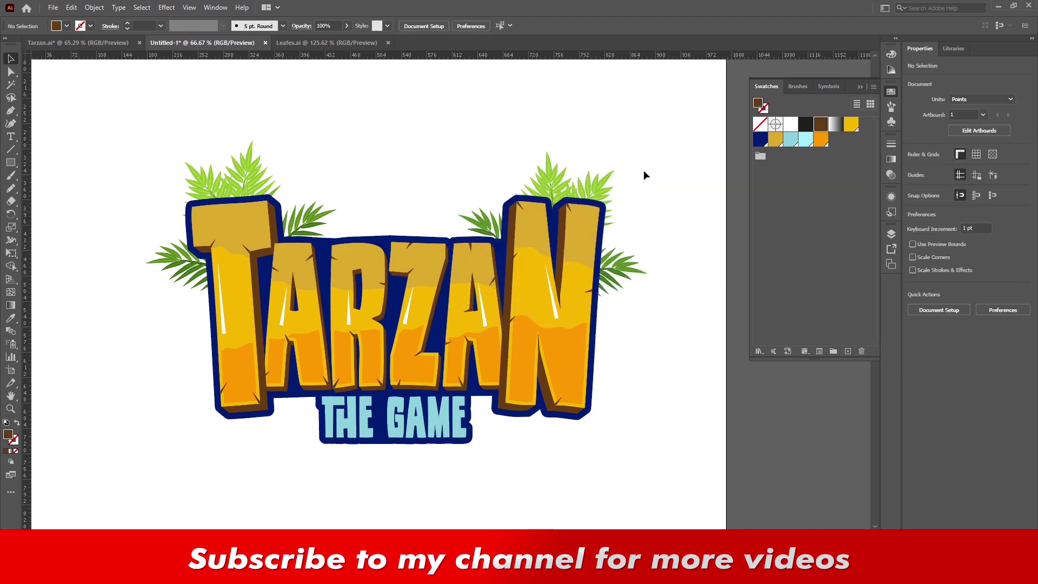
click(601, 183)
drag(602, 182, 417, 180)
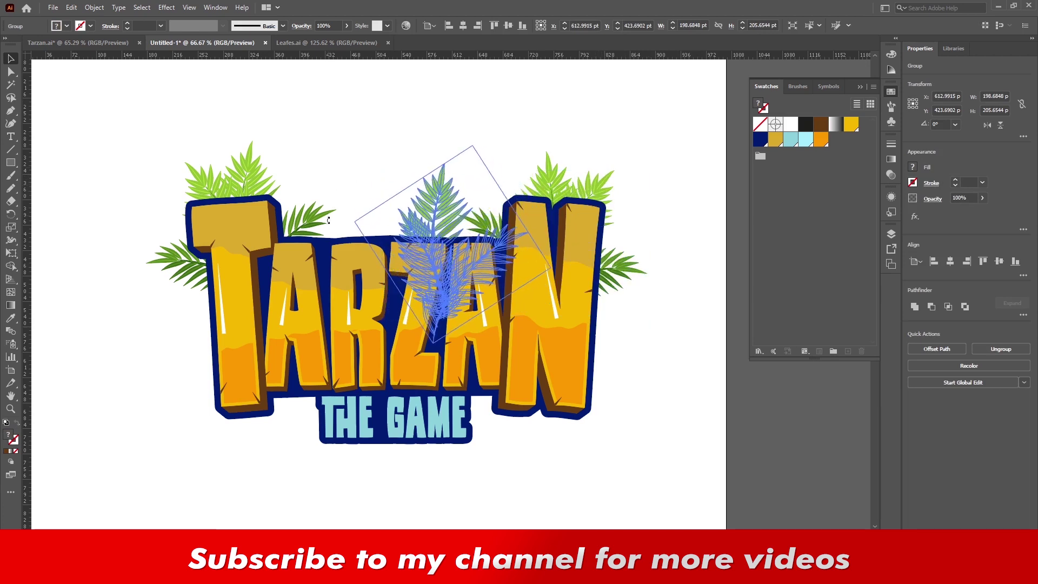
mouse_move(375, 169)
mouse_down()
mouse_move(462, 221)
mouse_move(419, 169)
mouse_move(398, 176)
mouse_move(377, 154)
mouse_move(429, 141)
mouse_move(365, 209)
mouse_up()
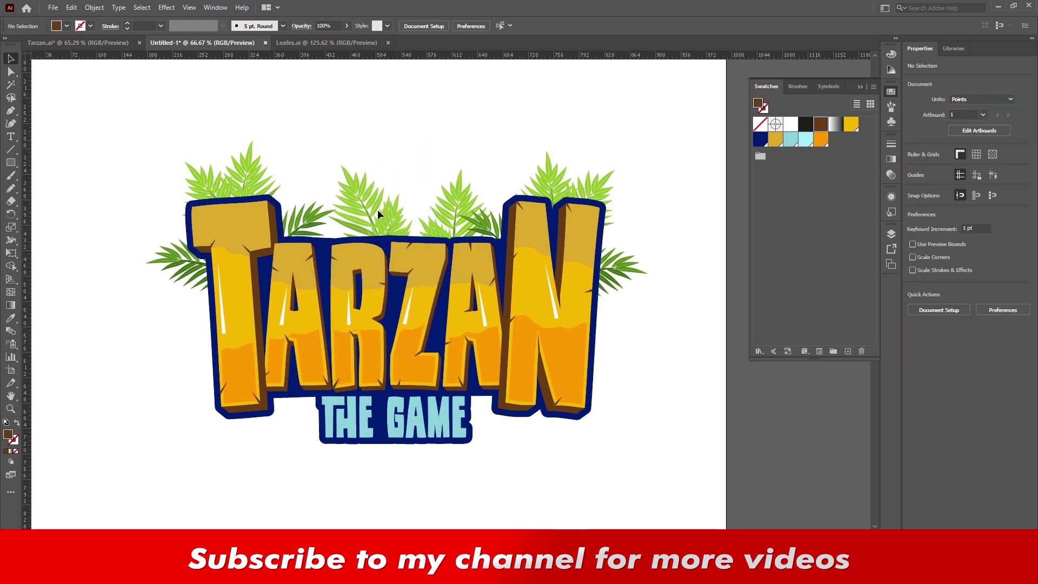
- Position leaf groups above the R and Z, then fit the artboard in the window
click(375, 215)
click(466, 143)
drag(354, 193, 329, 219)
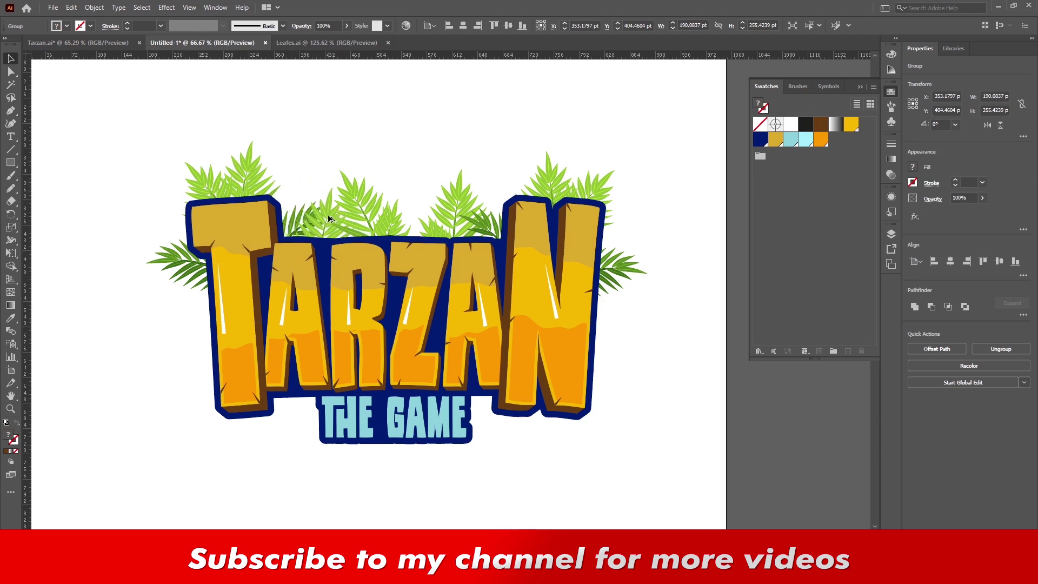
click(422, 132)
drag(608, 185, 548, 193)
drag(415, 218, 415, 188)
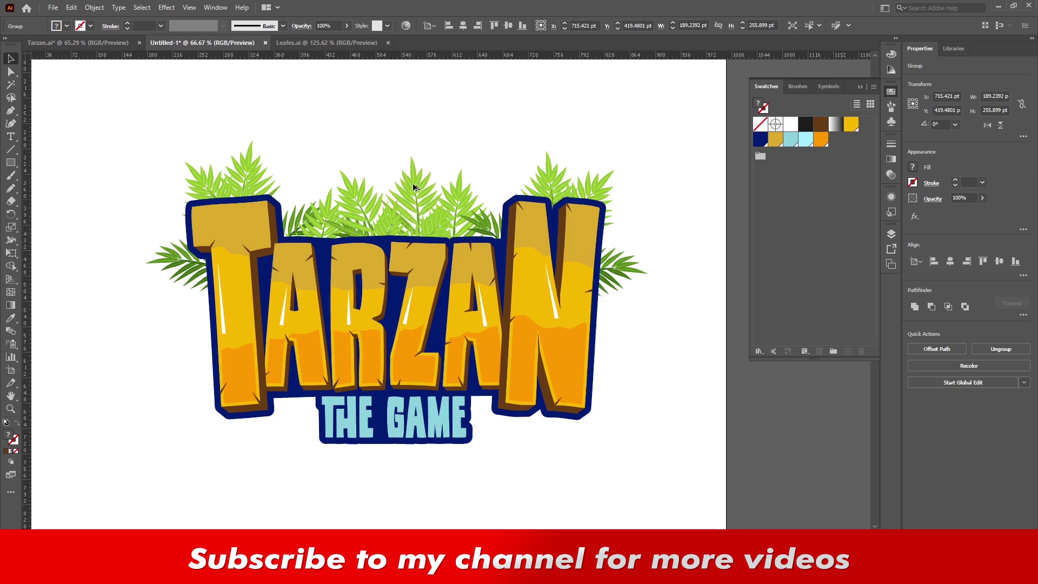
click(514, 118)
mouse_move(346, 290)
mouse_down()
mouse_move(315, 285)
mouse_move(335, 301)
mouse_up()
key(ctrl+0)
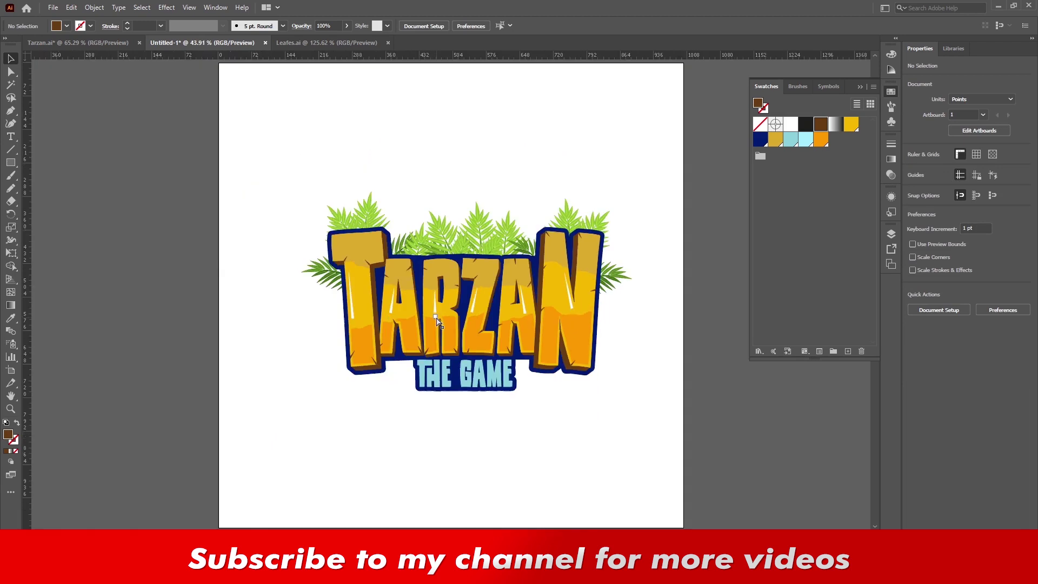
- Nudge the whole TARZAN logo slightly up and left
key(ctrl+minus)
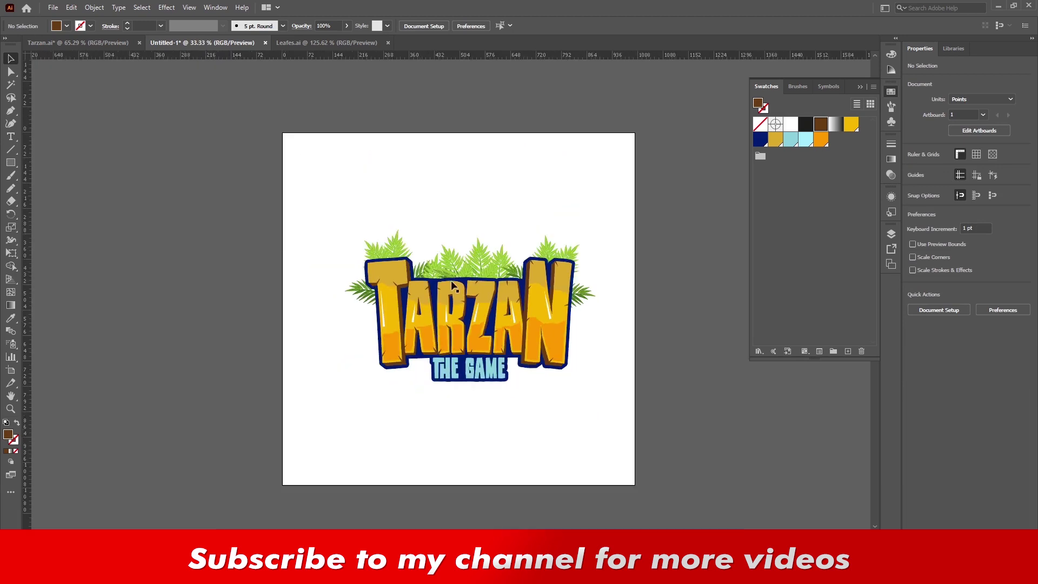
drag(482, 317, 465, 316)
drag(300, 207, 614, 417)
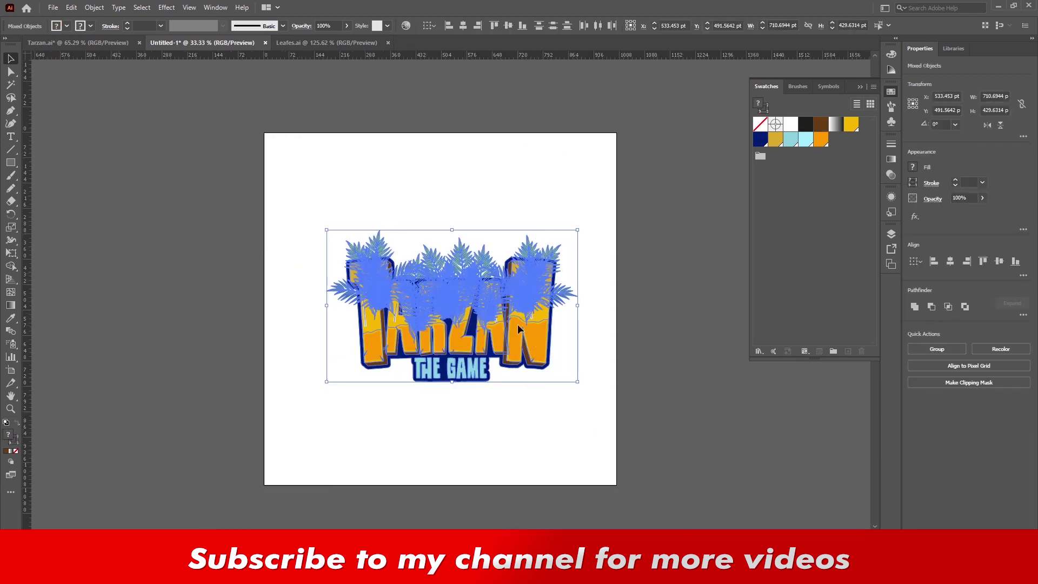
drag(518, 324, 503, 321)
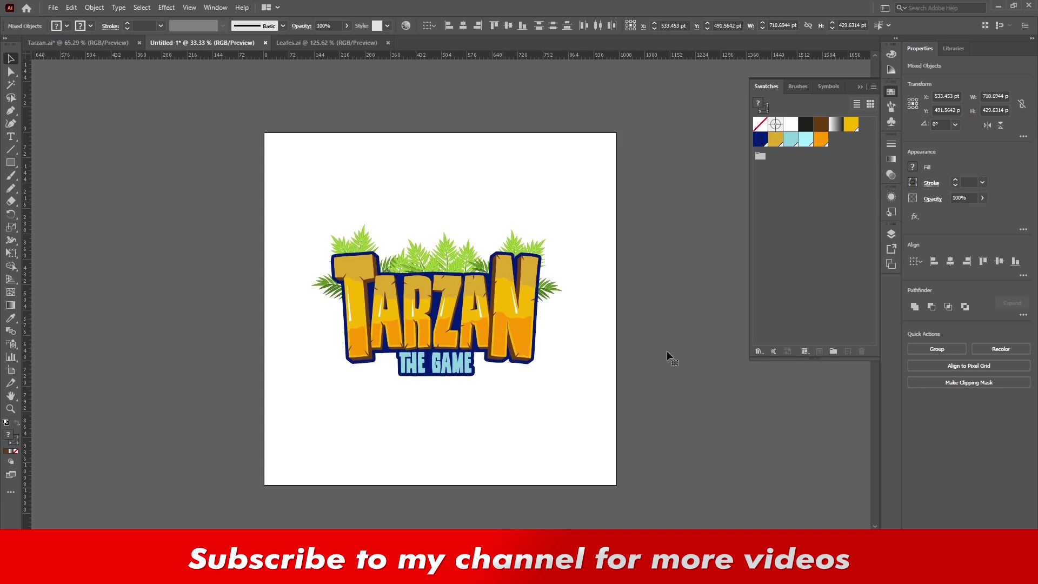
click(705, 372)
- Make Layer 2 active and draw a rectangle over the logo
click(892, 234)
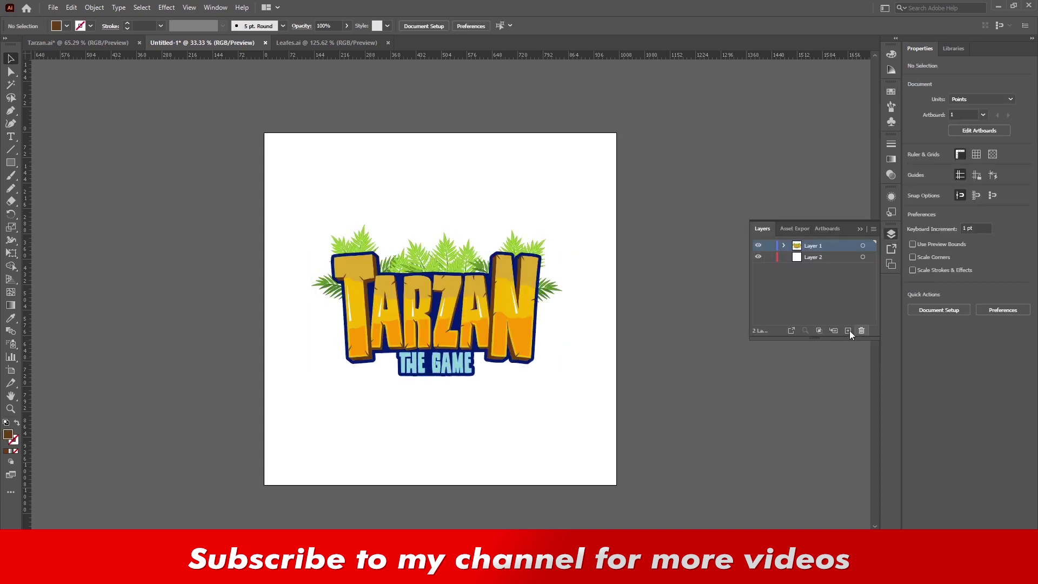
click(815, 260)
click(10, 163)
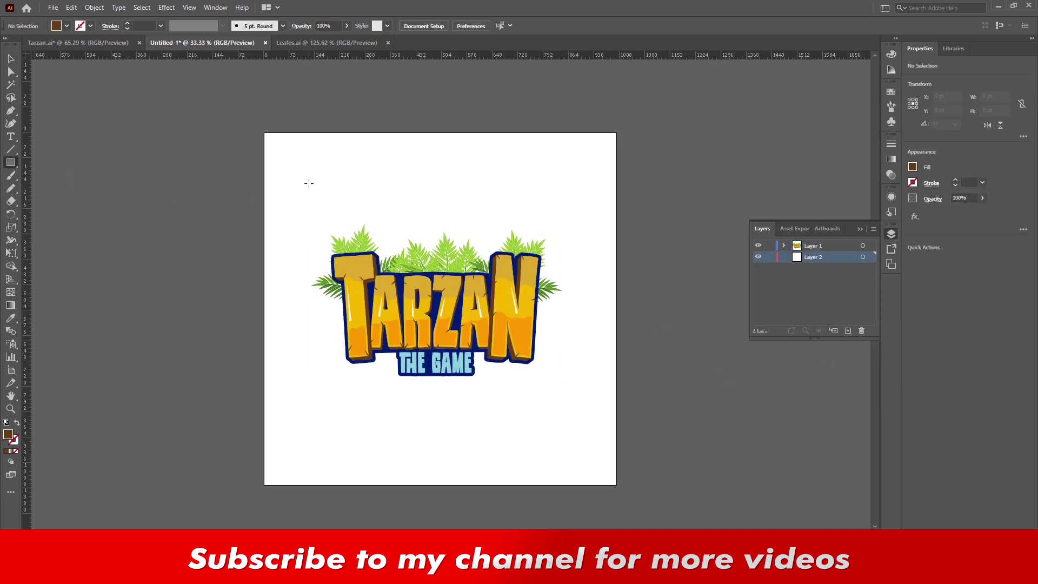
drag(257, 143, 498, 383)
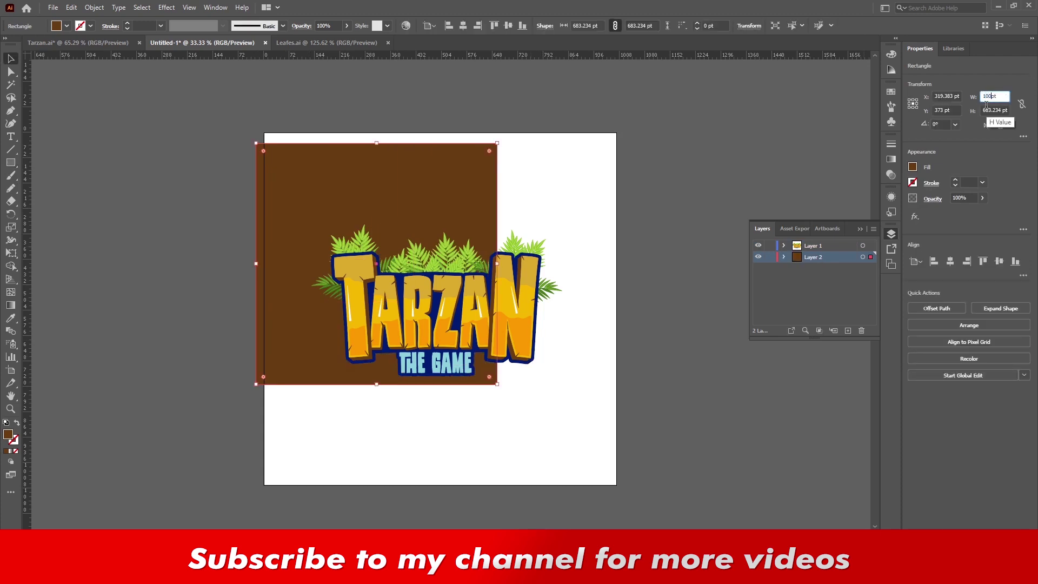
- Size the rectangle to 1000×1000 pt, centre it on the artboard, and apply a radial gradient
text(0)
key(Tab)
text(200)
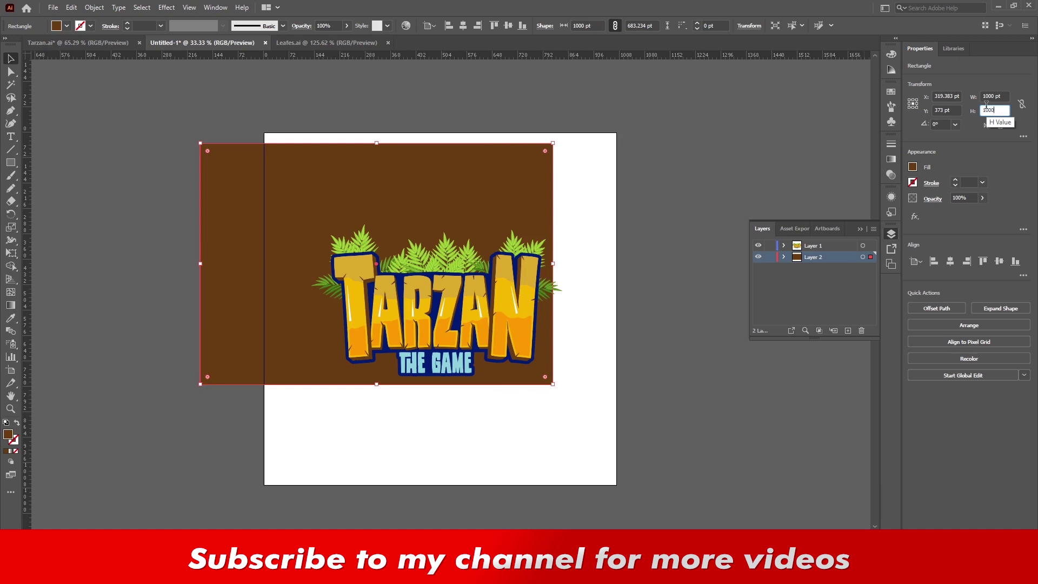
key(Return)
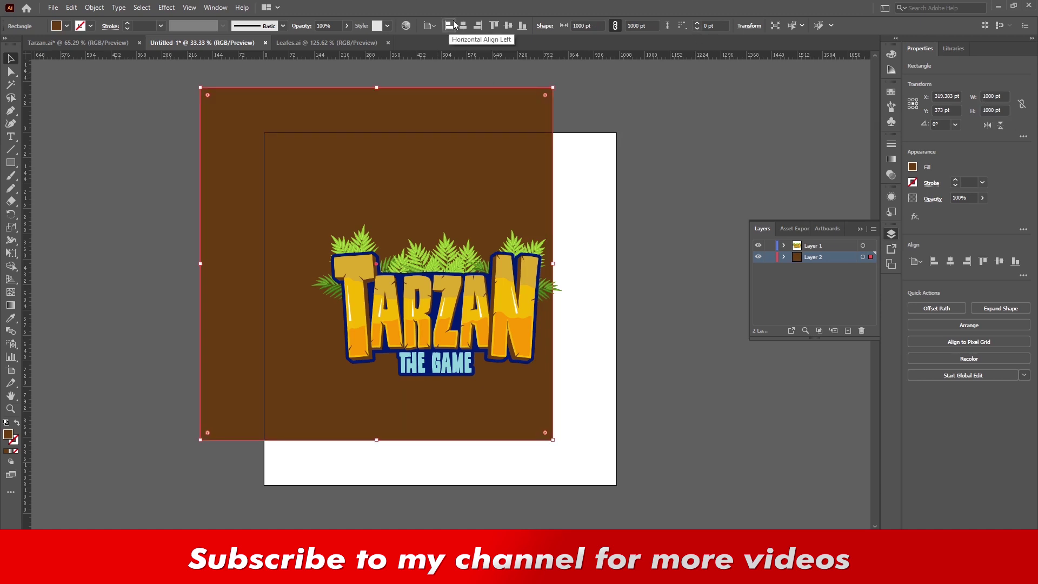
click(449, 26)
click(494, 25)
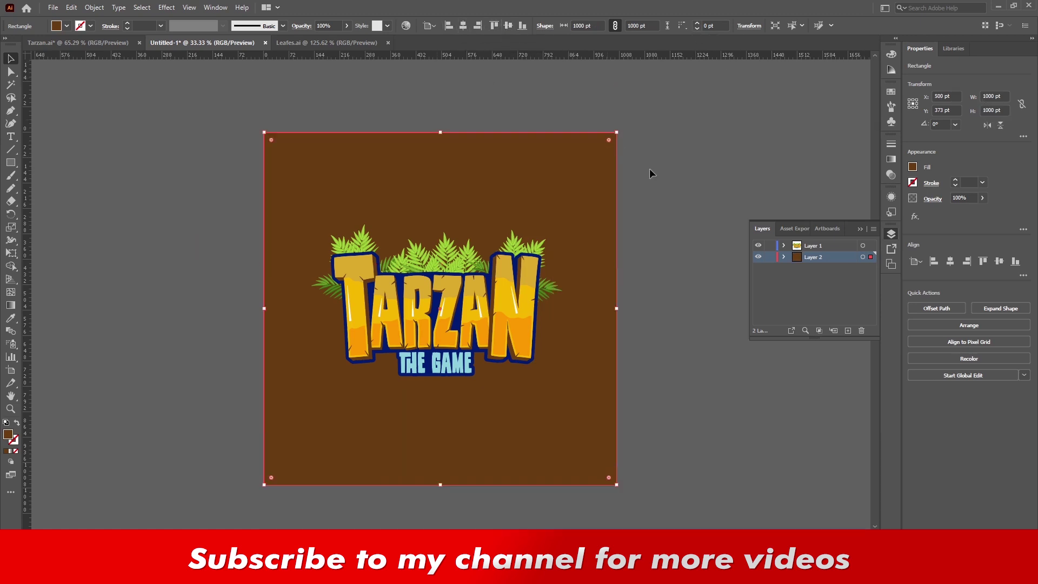
click(891, 159)
click(817, 157)
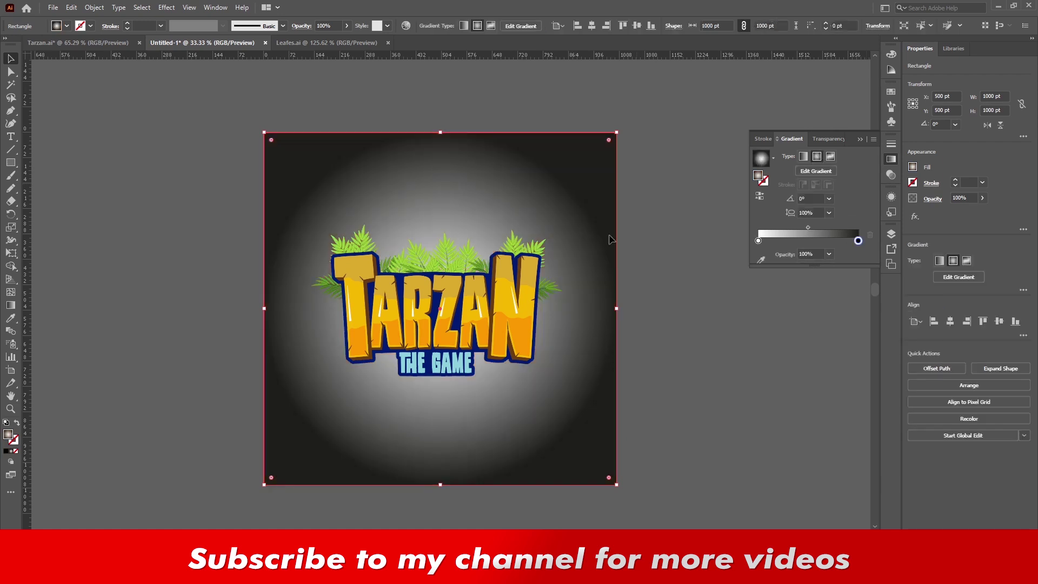
- Change the gradient's black end stop to a light blue swatch
double_click(858, 241)
click(773, 275)
click(652, 102)
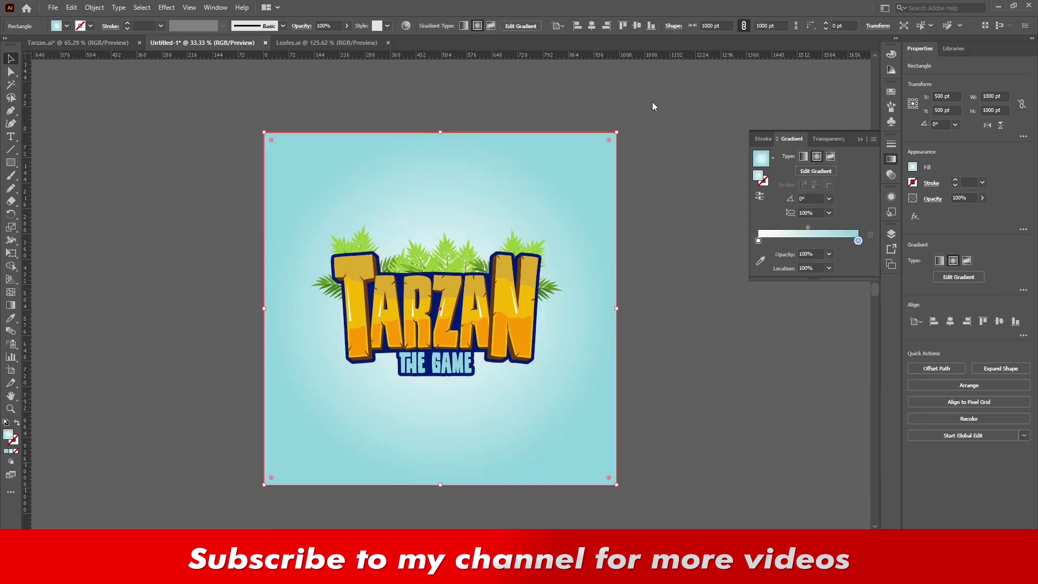
- Close the gradient settings, zoom in on THE GAME, and select its lettering
scroll(484, 355, up, 1)
scroll(484, 355, up, 1)
scroll(503, 368, up, 1)
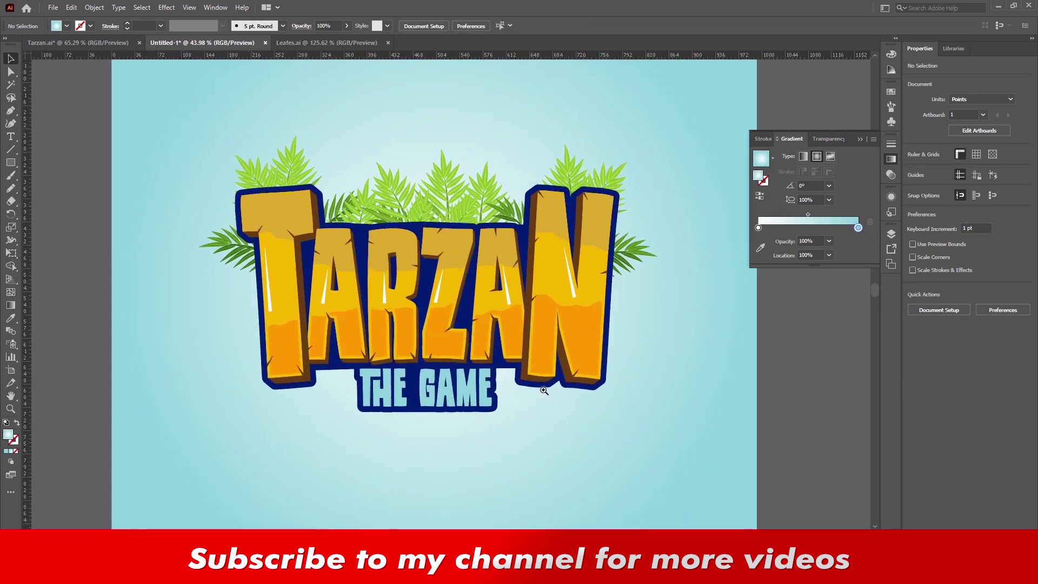
scroll(522, 381, up, 1)
scroll(541, 393, up, 1)
drag(541, 394, 559, 403)
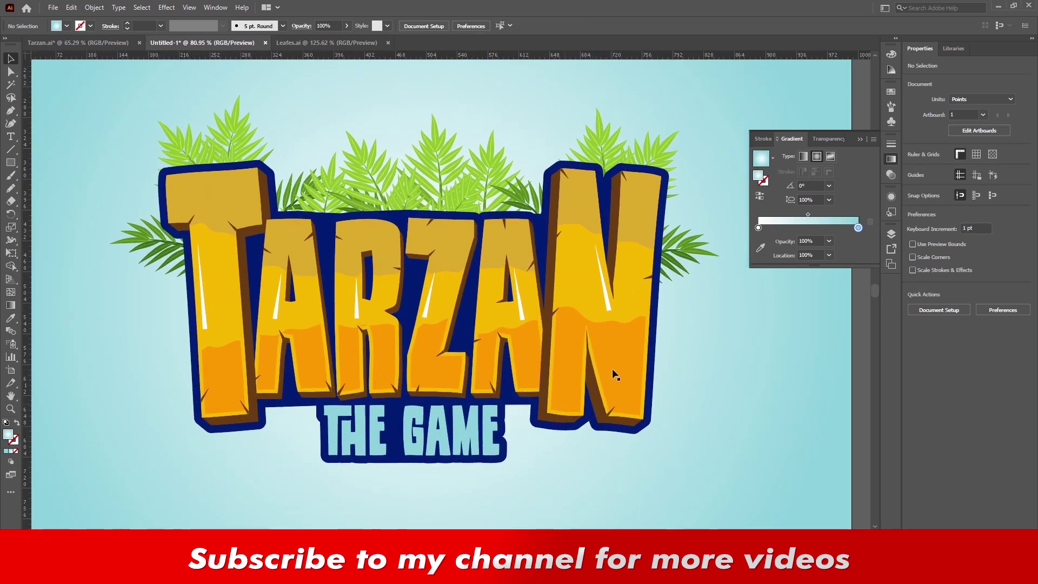
click(860, 139)
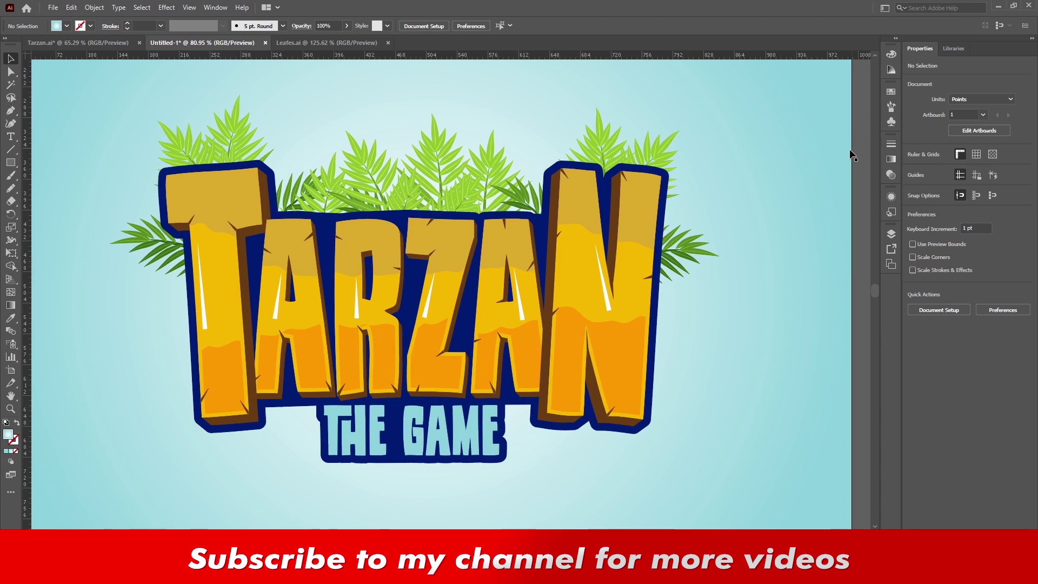
drag(504, 242, 536, 255)
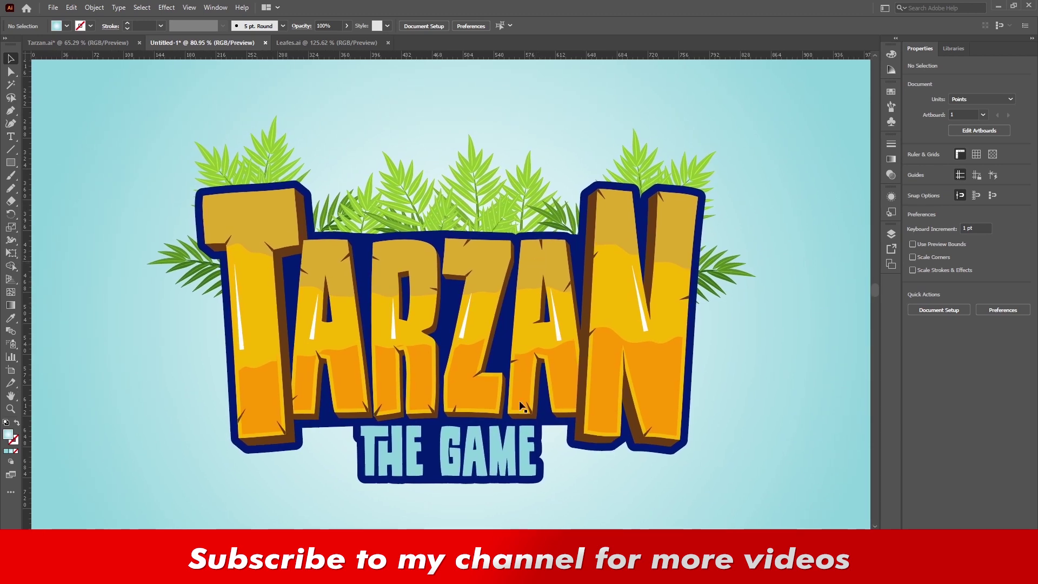
drag(451, 491, 586, 436)
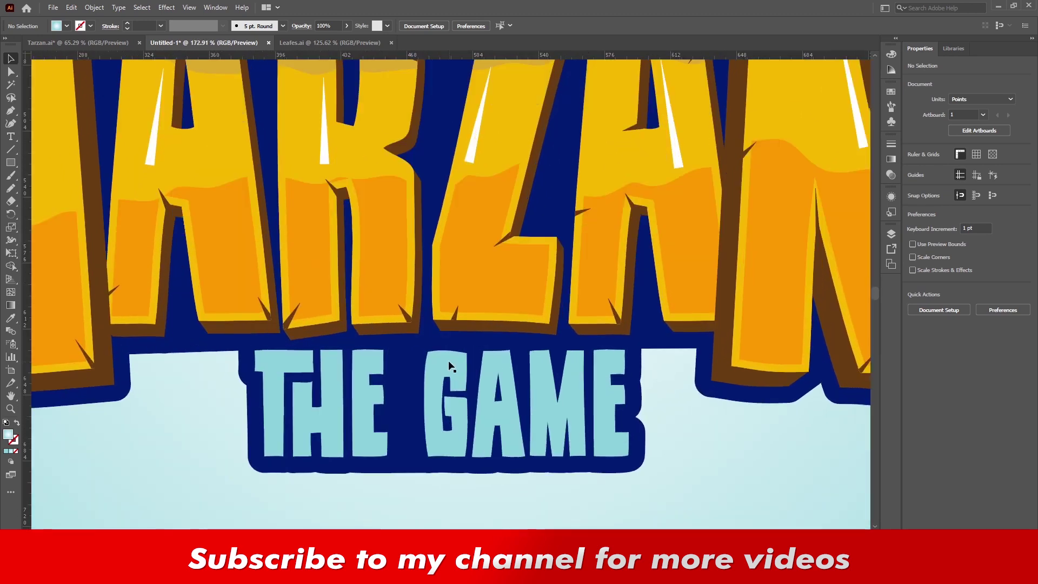
click(451, 367)
scroll(479, 438, up, 1)
- Pencil a closed wavy shape over the top of THE GAME and fill it light cyan
key(i)
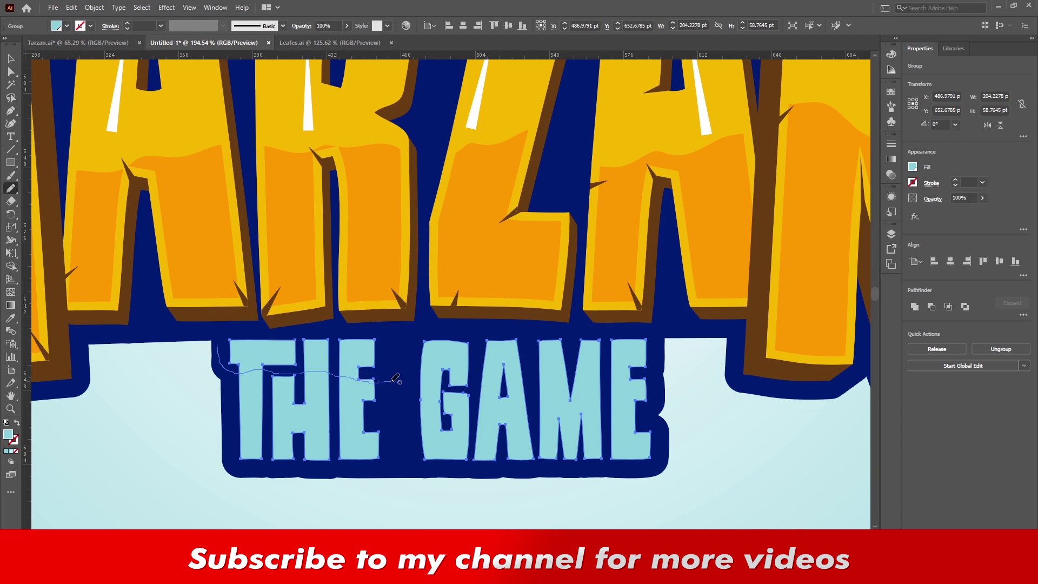
key(ctrl+z)
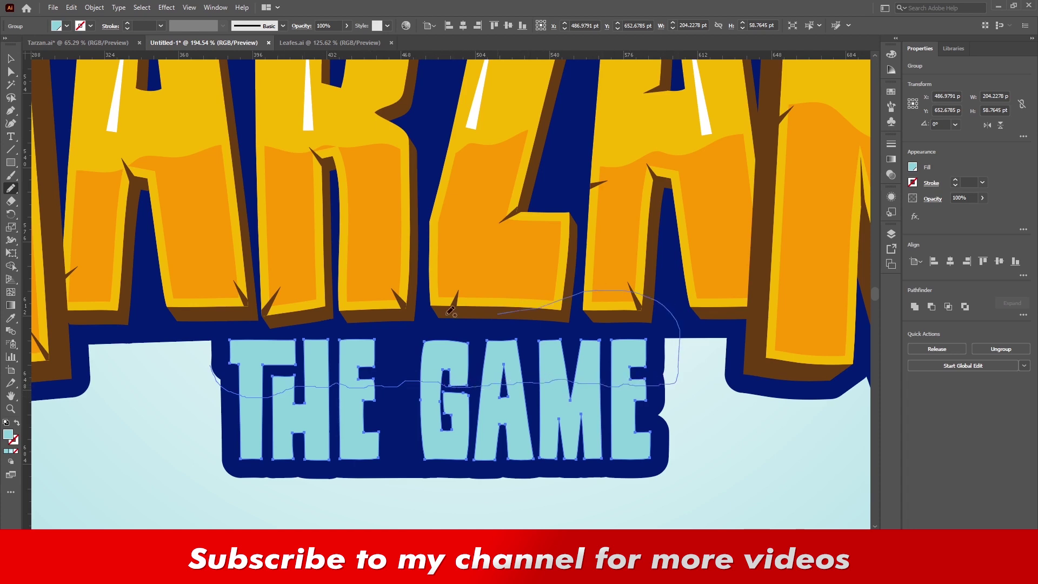
drag(223, 363, 242, 373)
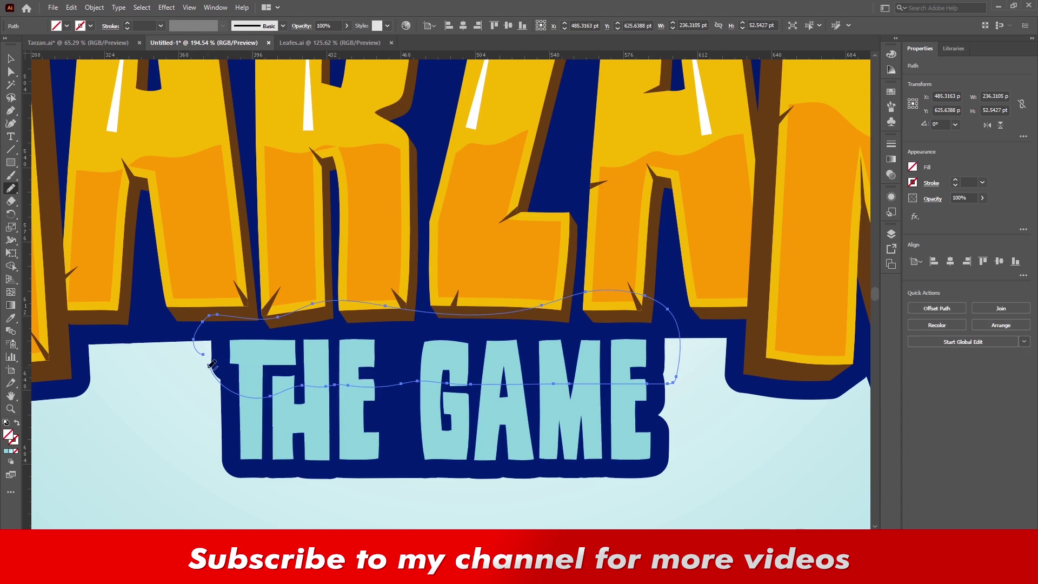
drag(207, 350, 208, 362)
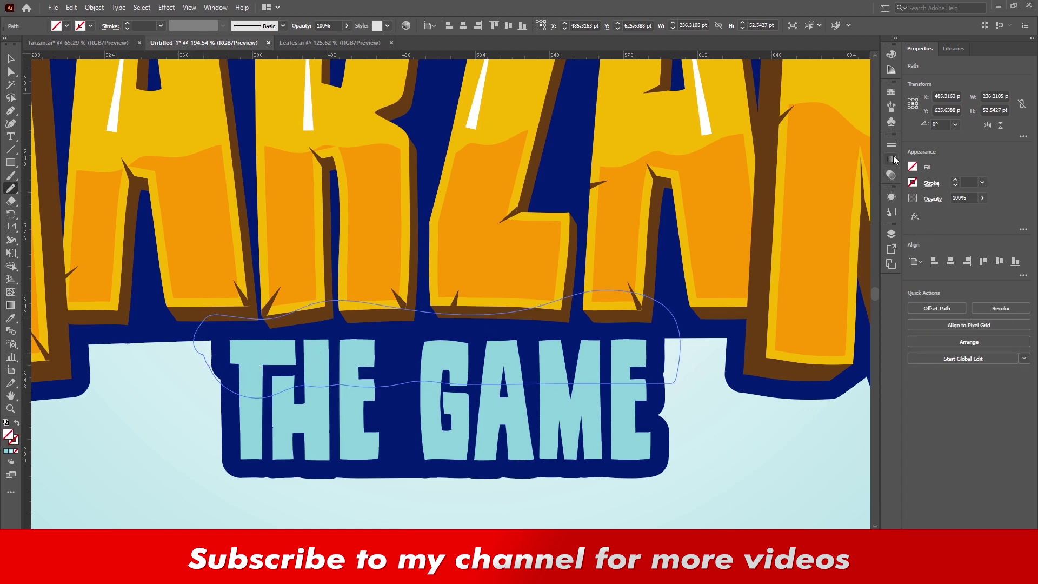
click(891, 92)
click(806, 140)
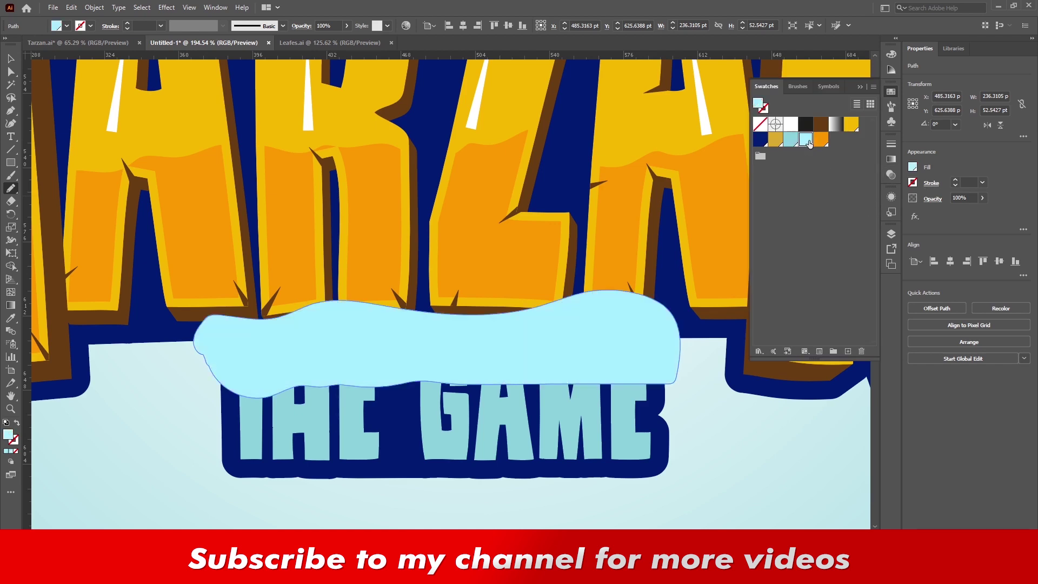
- Merge the cyan shape into THE GAME with Shape Builder and delete the leftover pieces
click(11, 60)
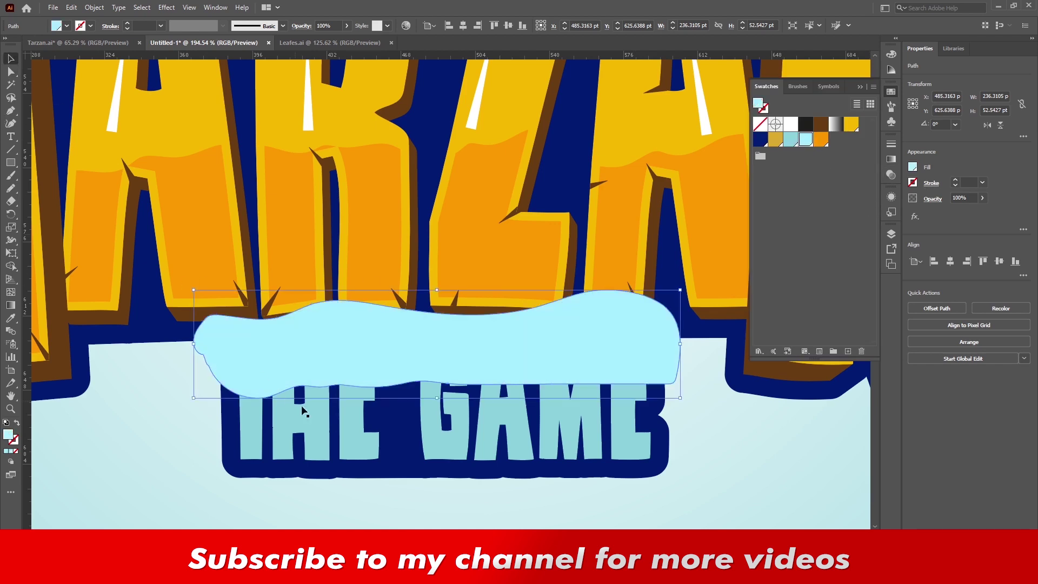
shift+click(441, 457)
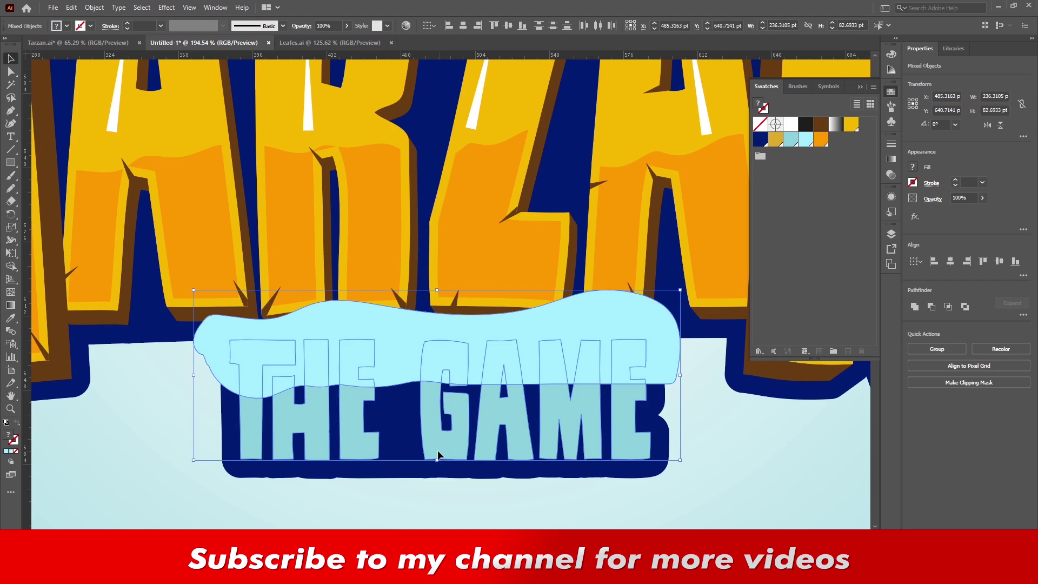
key(shift+m)
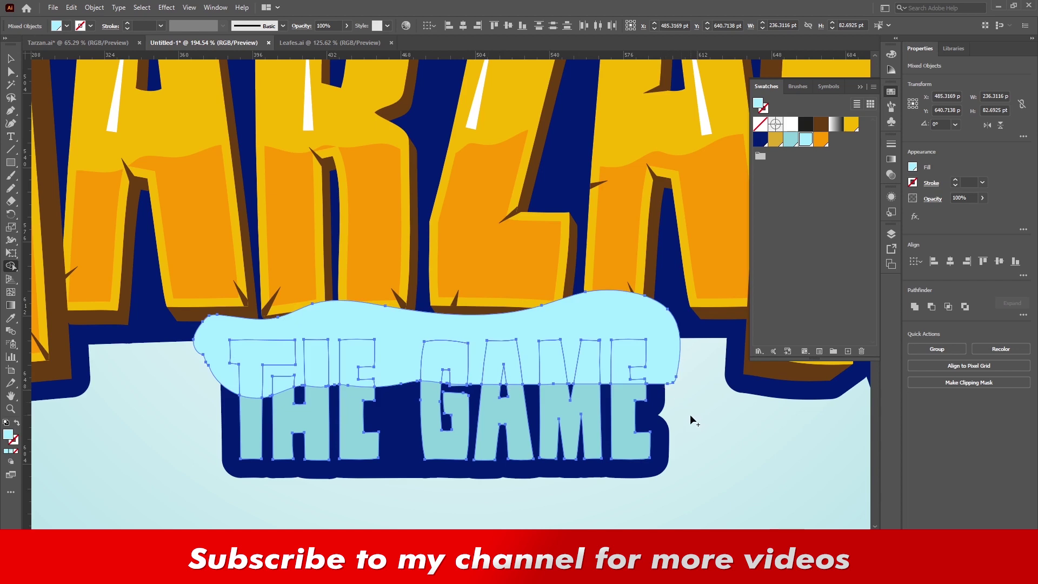
key(v)
click(726, 439)
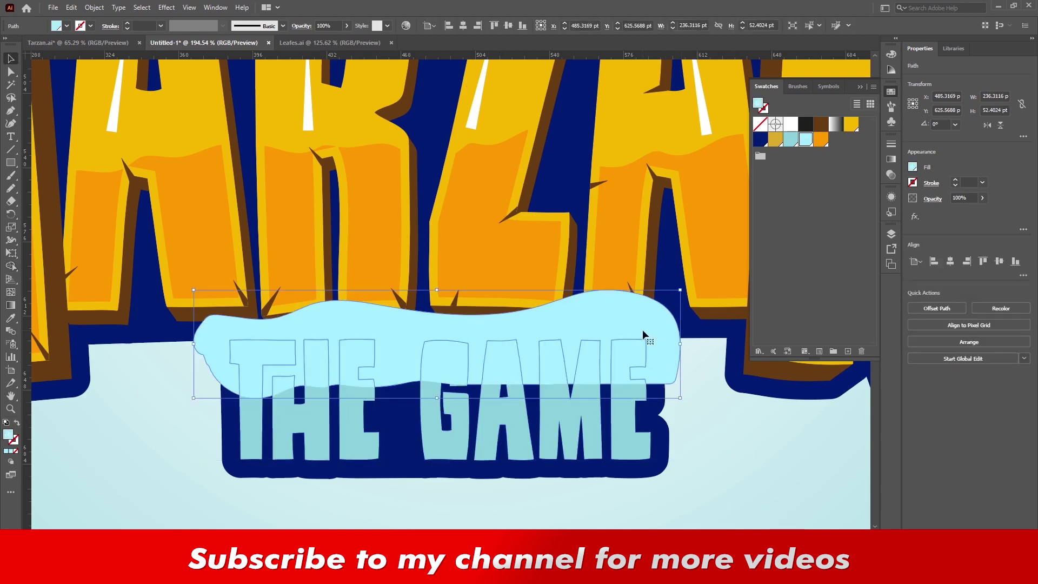
key(Delete)
click(446, 381)
key(Delete)
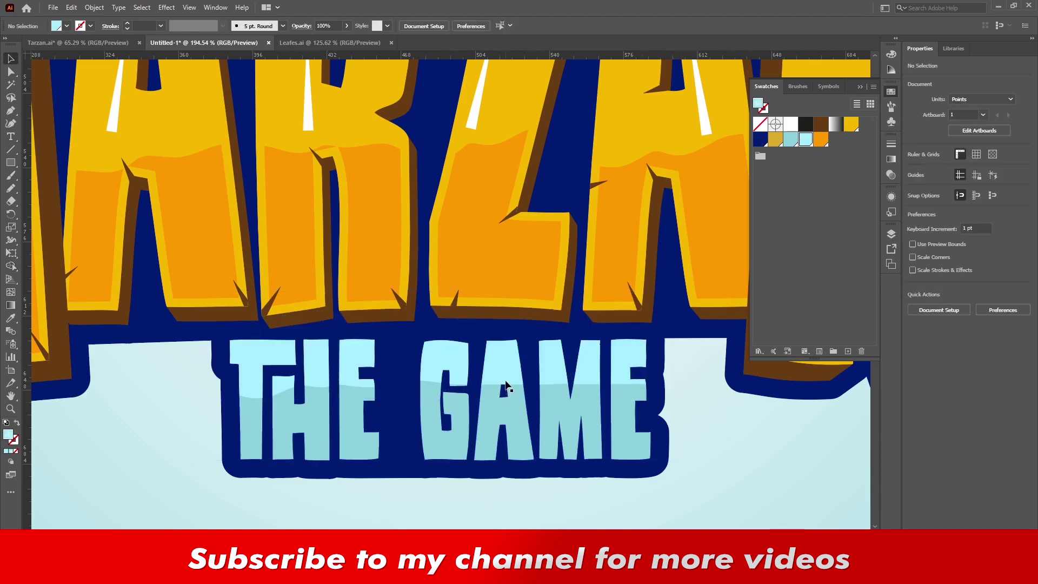